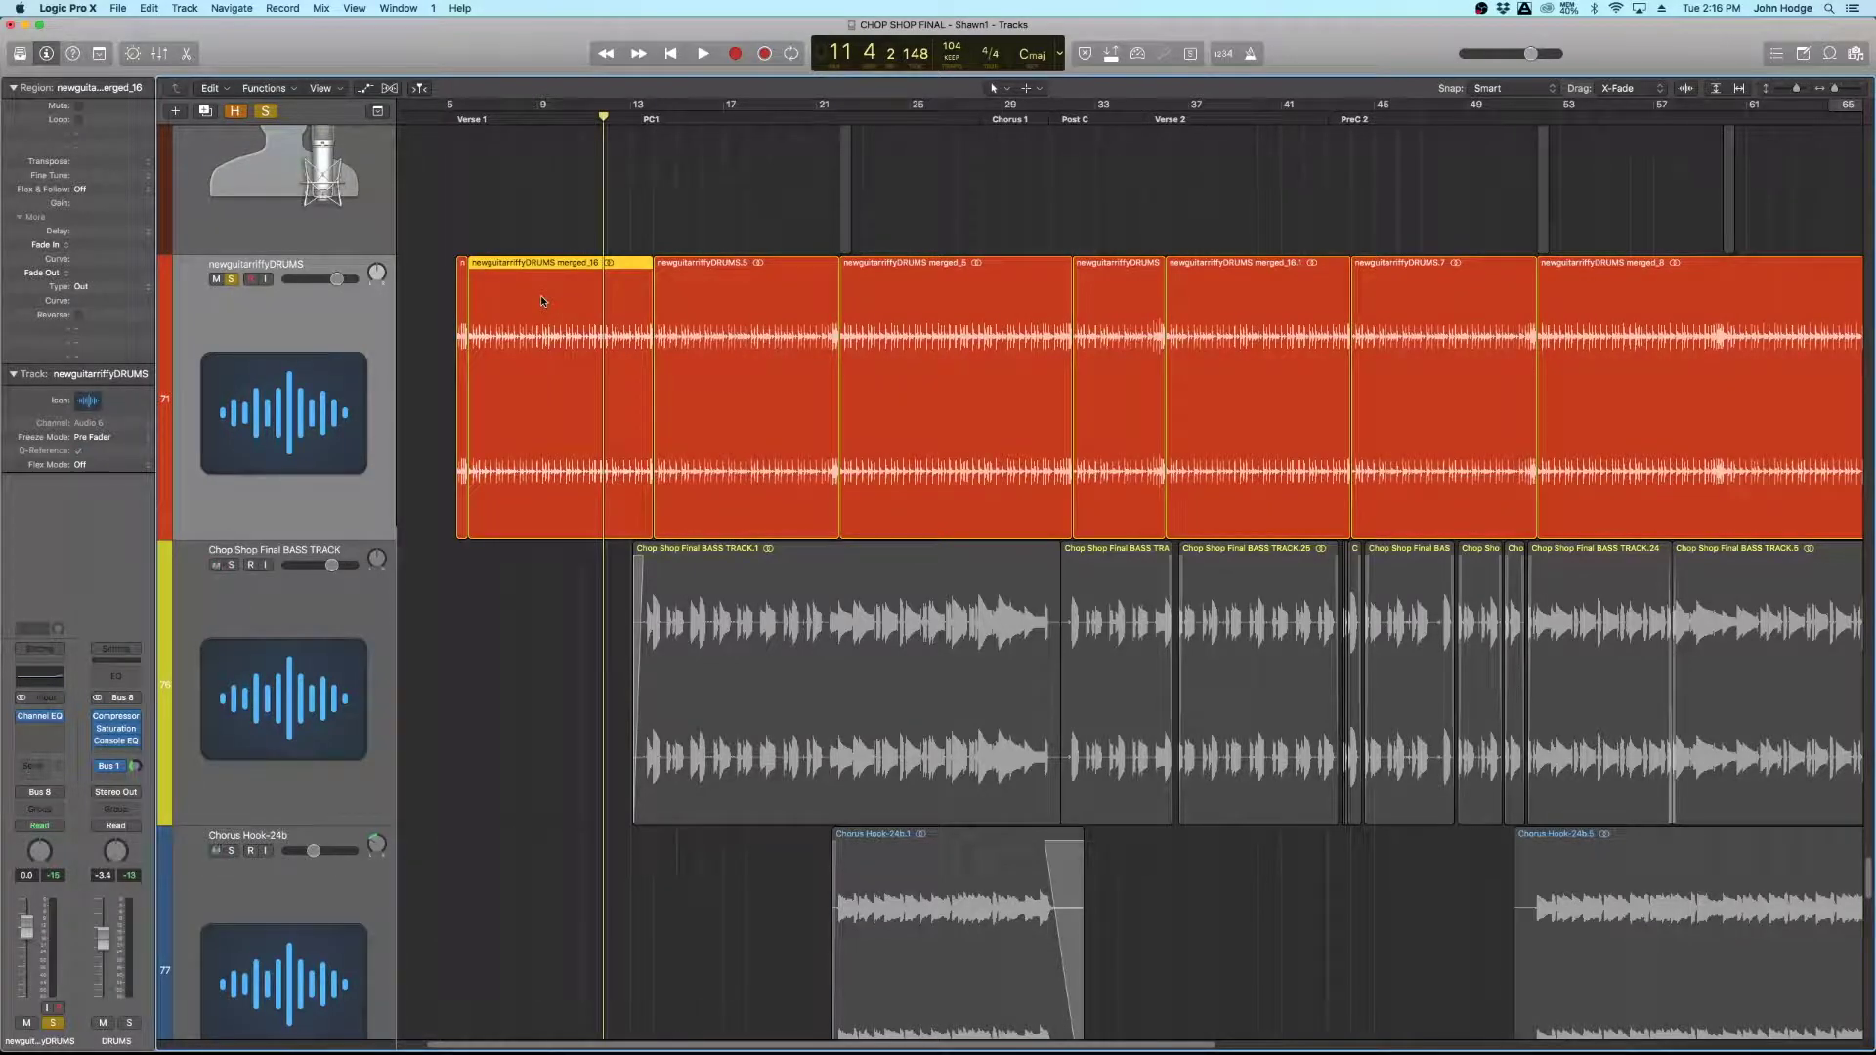
Play the drum loop from near the song start, then stop.
key("Return")
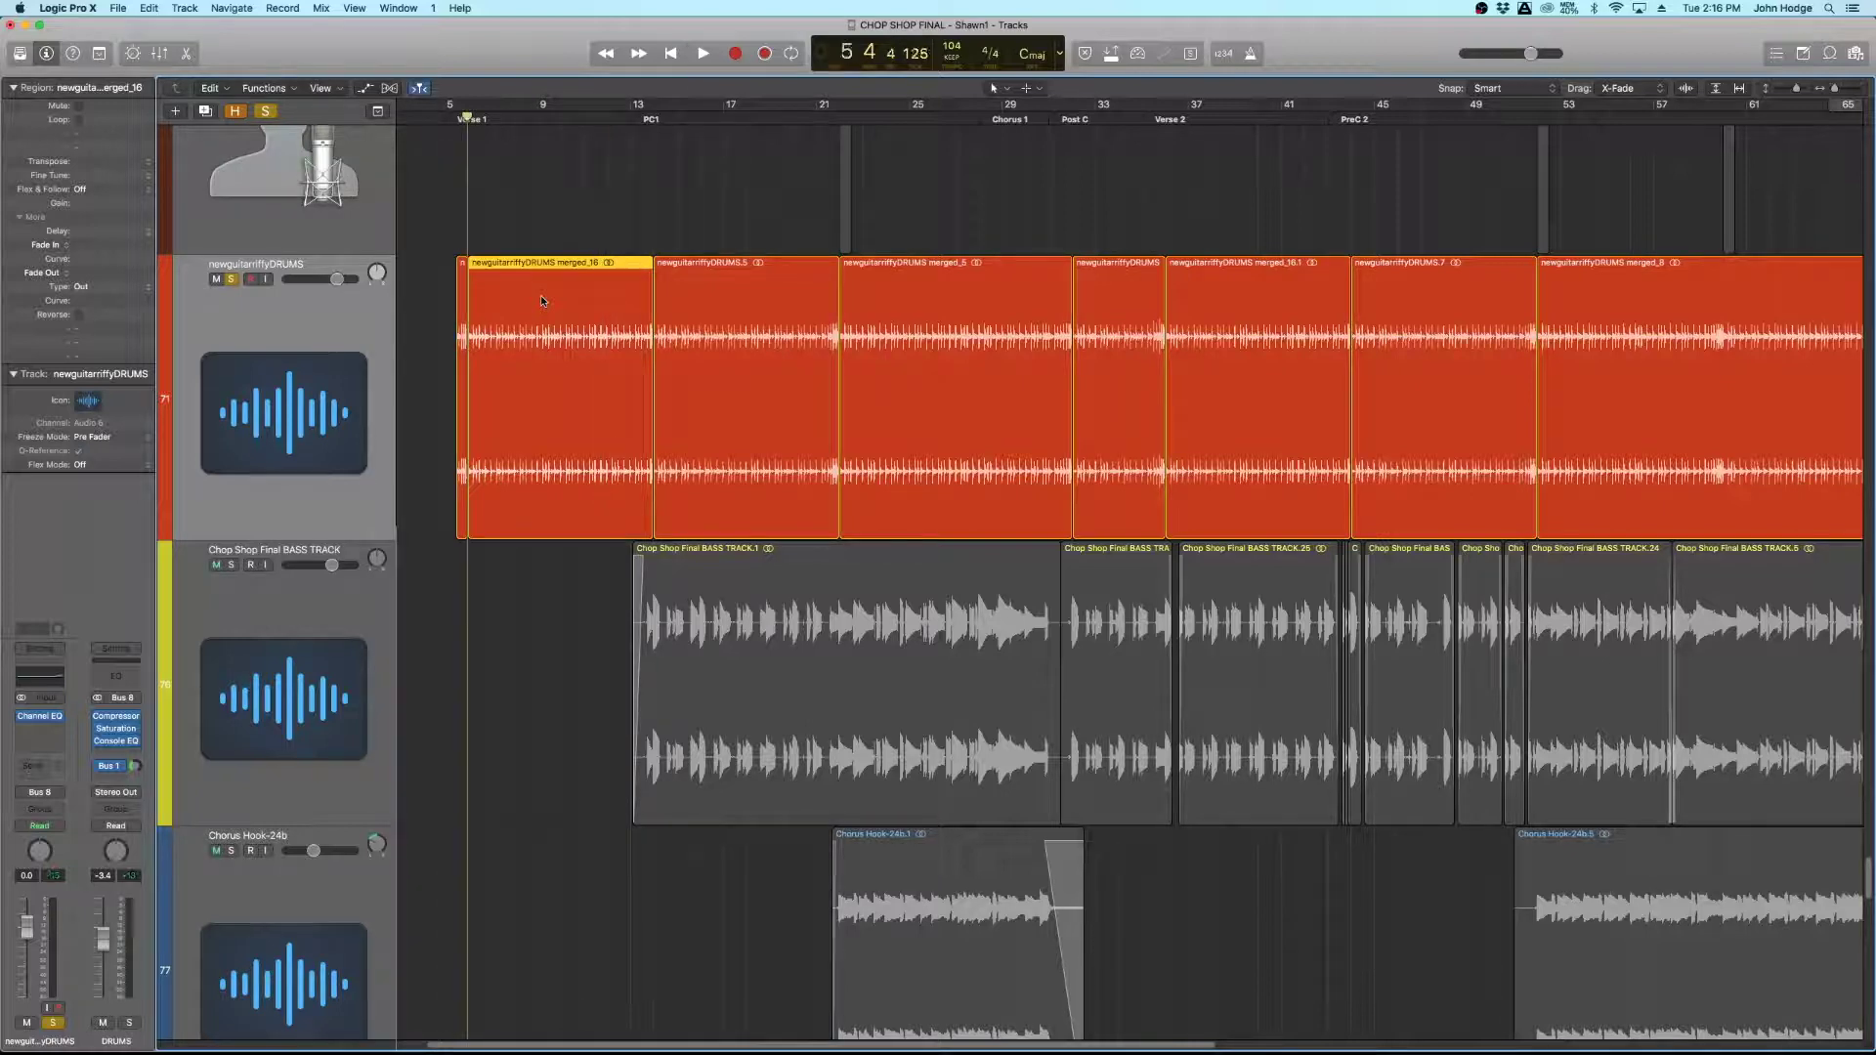
key("space")
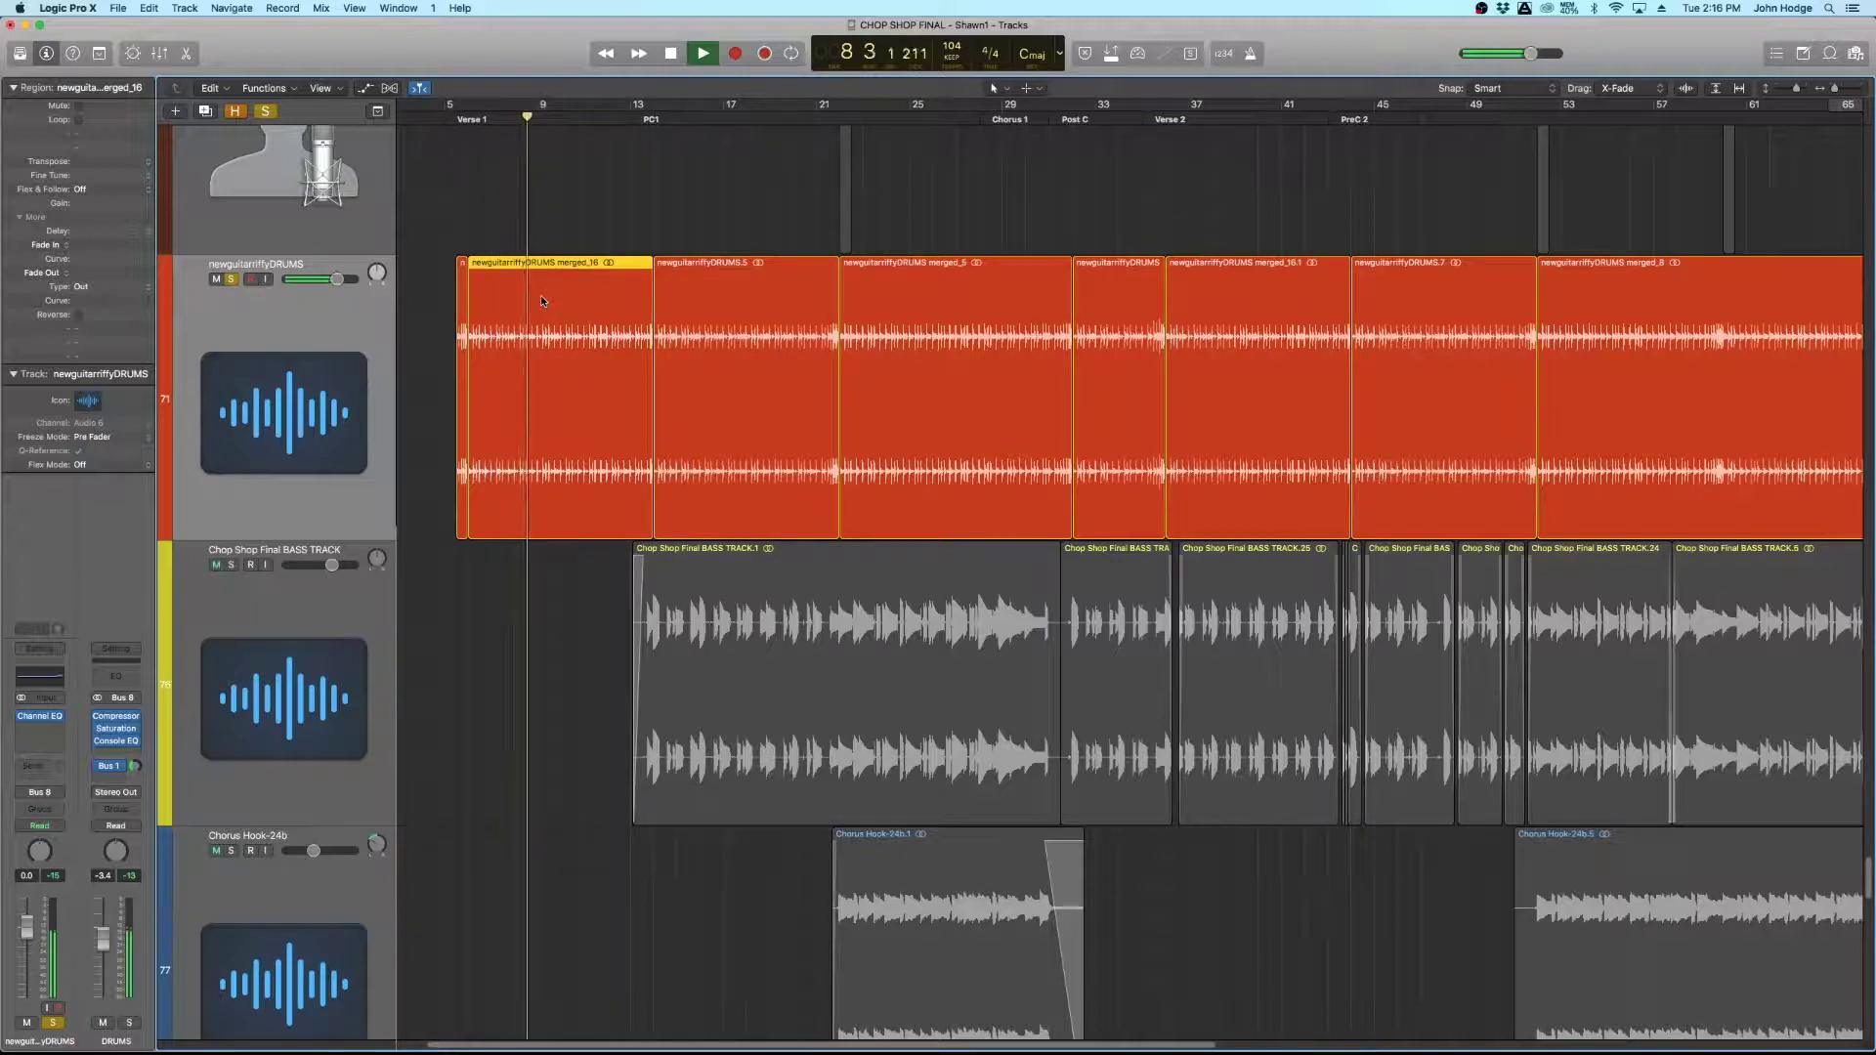
key("space")
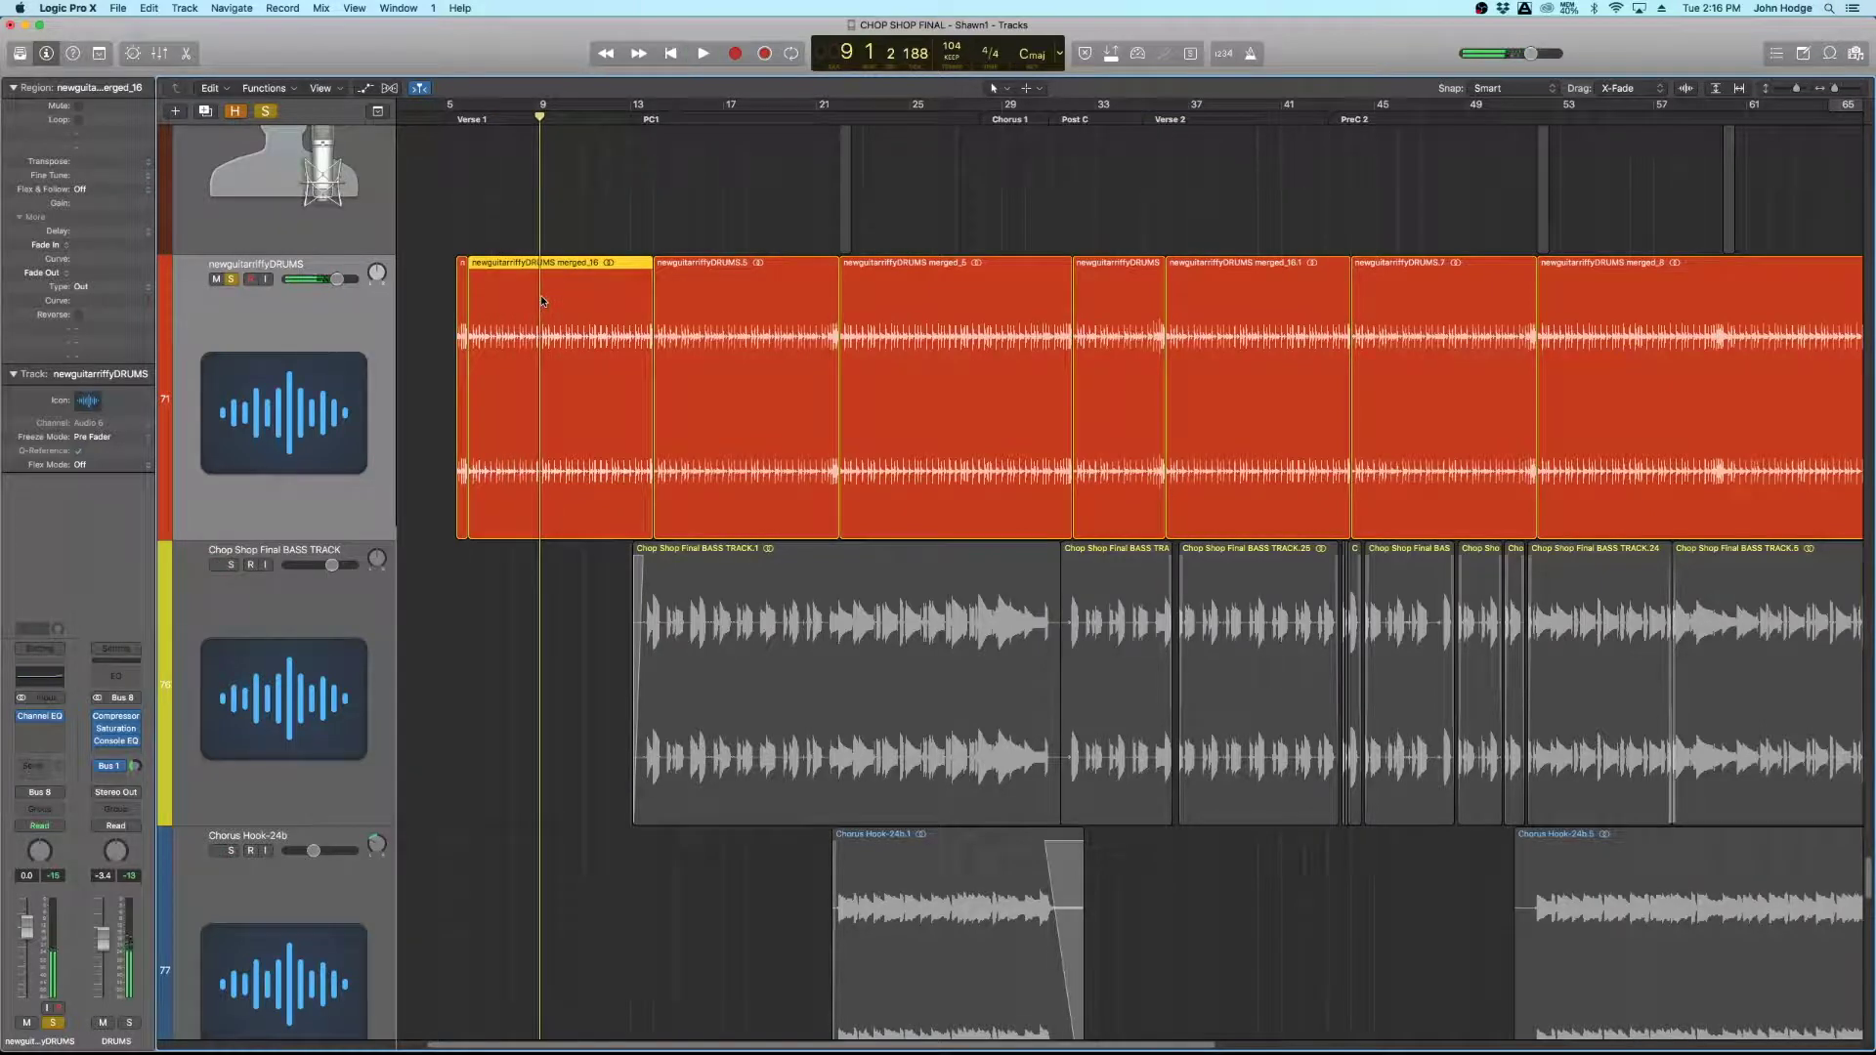
Mute the bass track, replay the drum loop, and select all ten drum regions.
key("ctrl+m")
key("space")
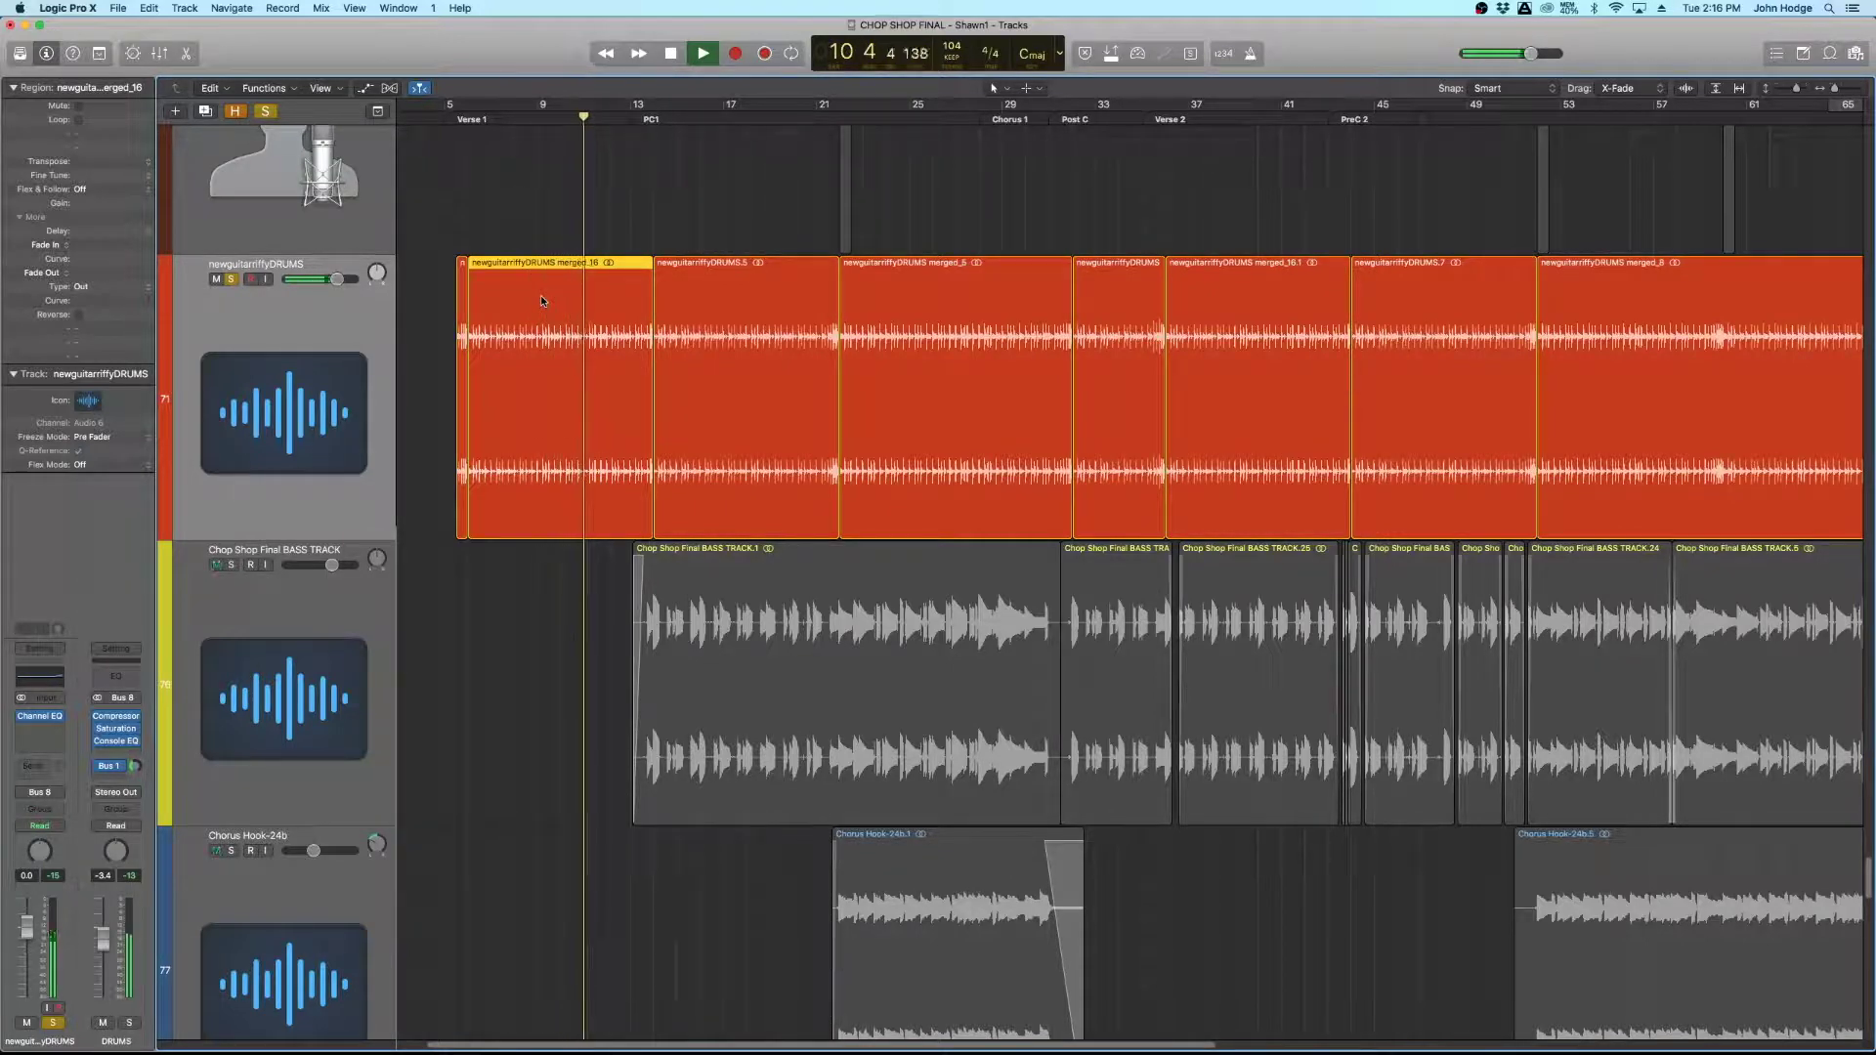
key("space")
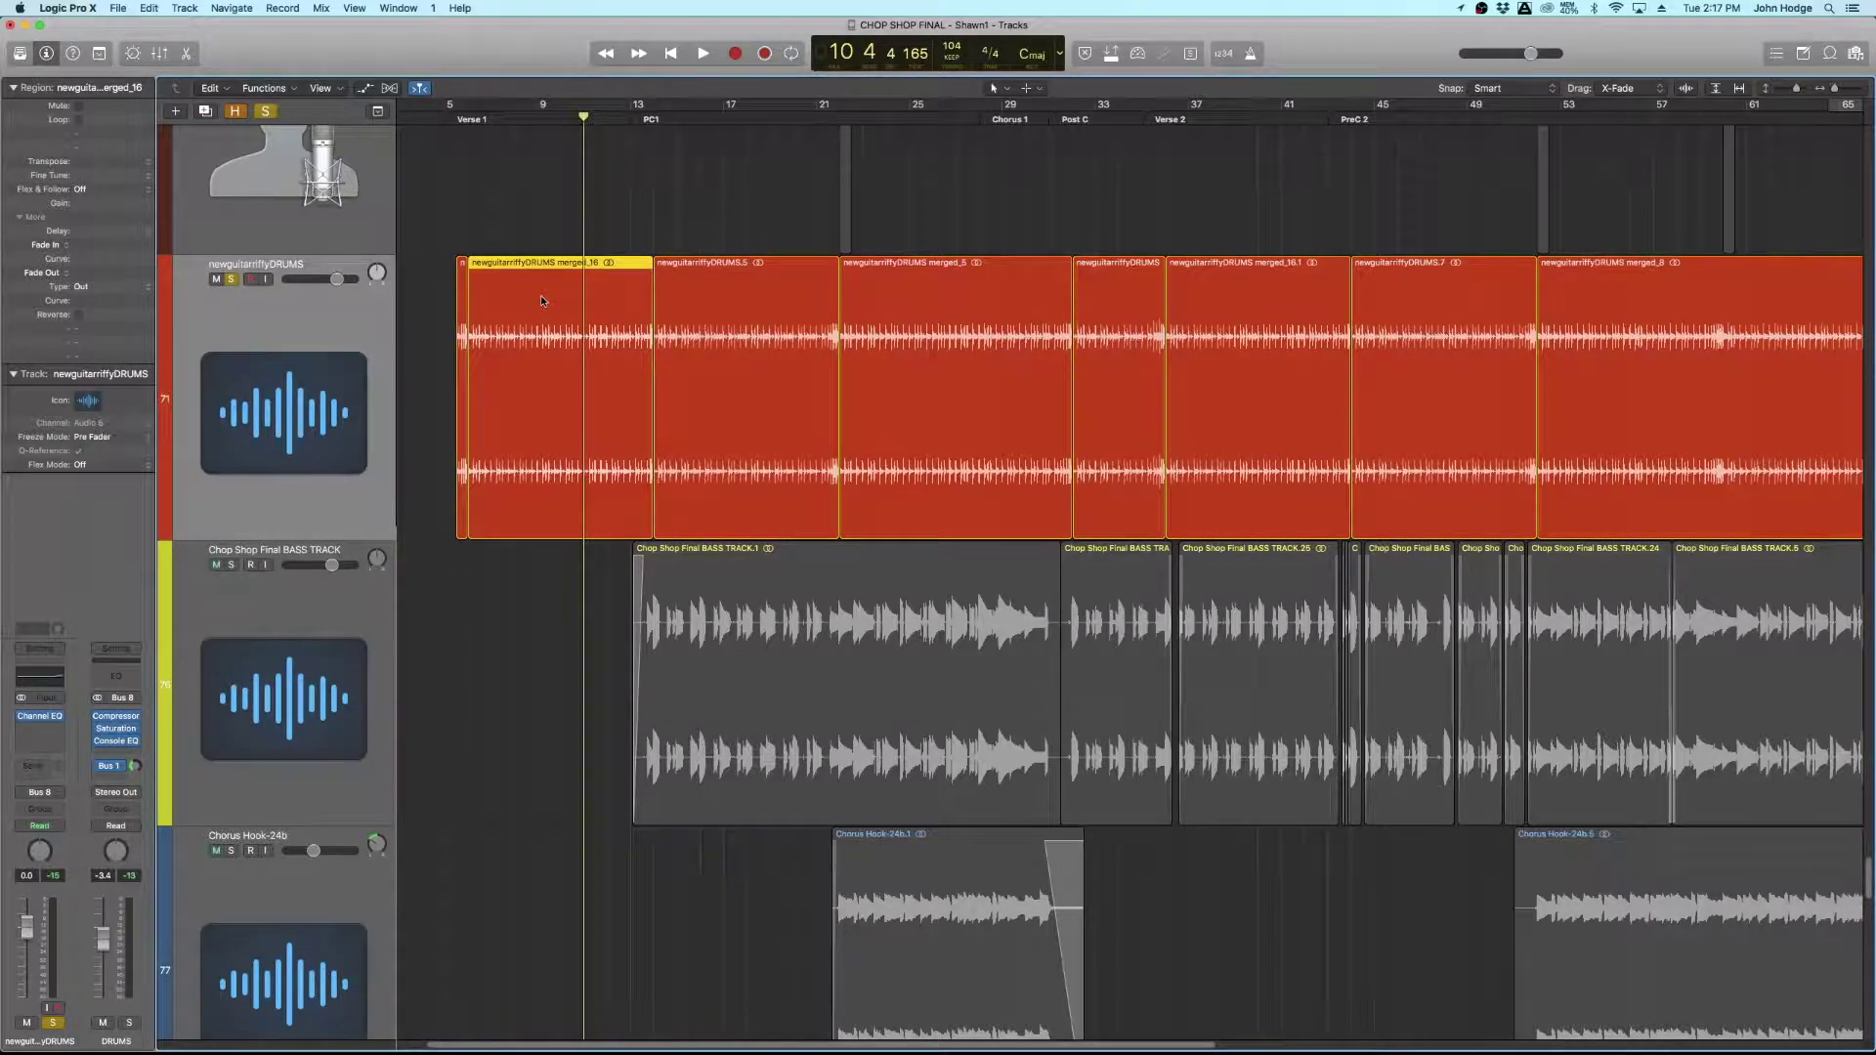
left_click(359, 334)
Double the drum track with a Kick instrument in Doubling mode, dragging the dialog aside.
left_click(184, 9)
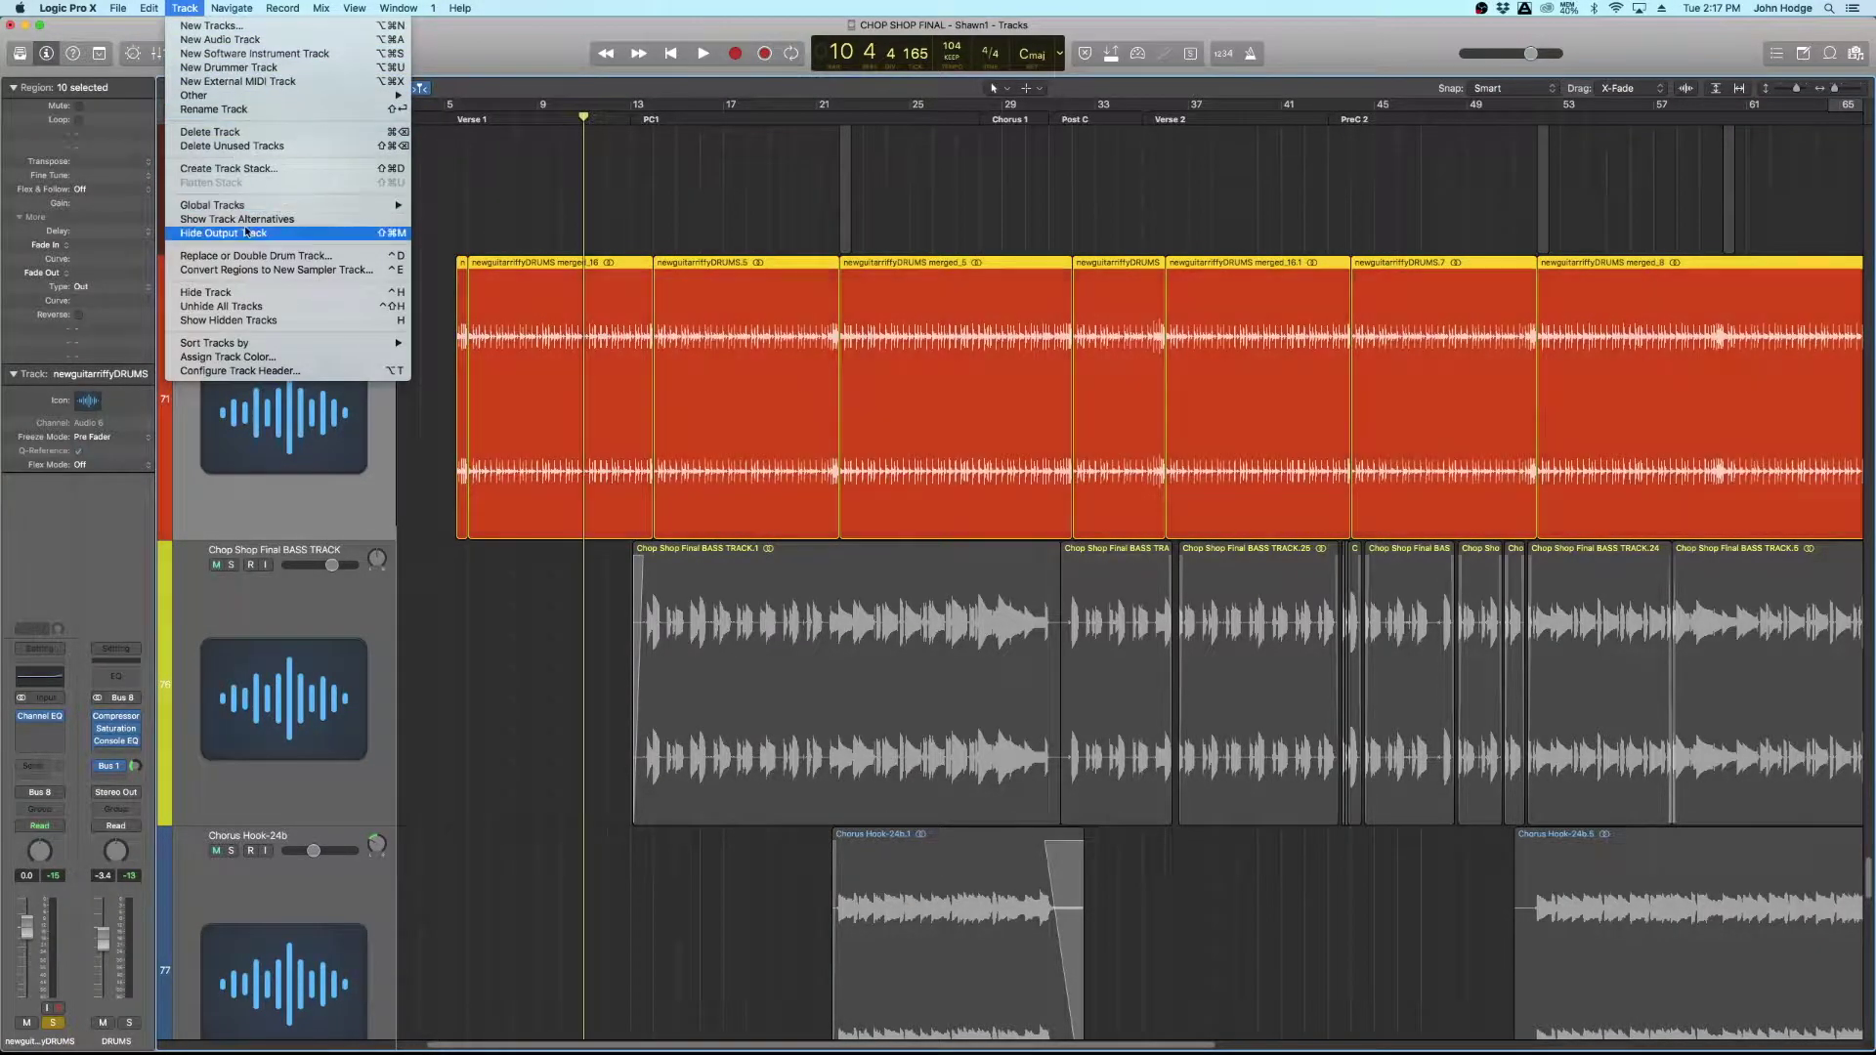
left_click(258, 259)
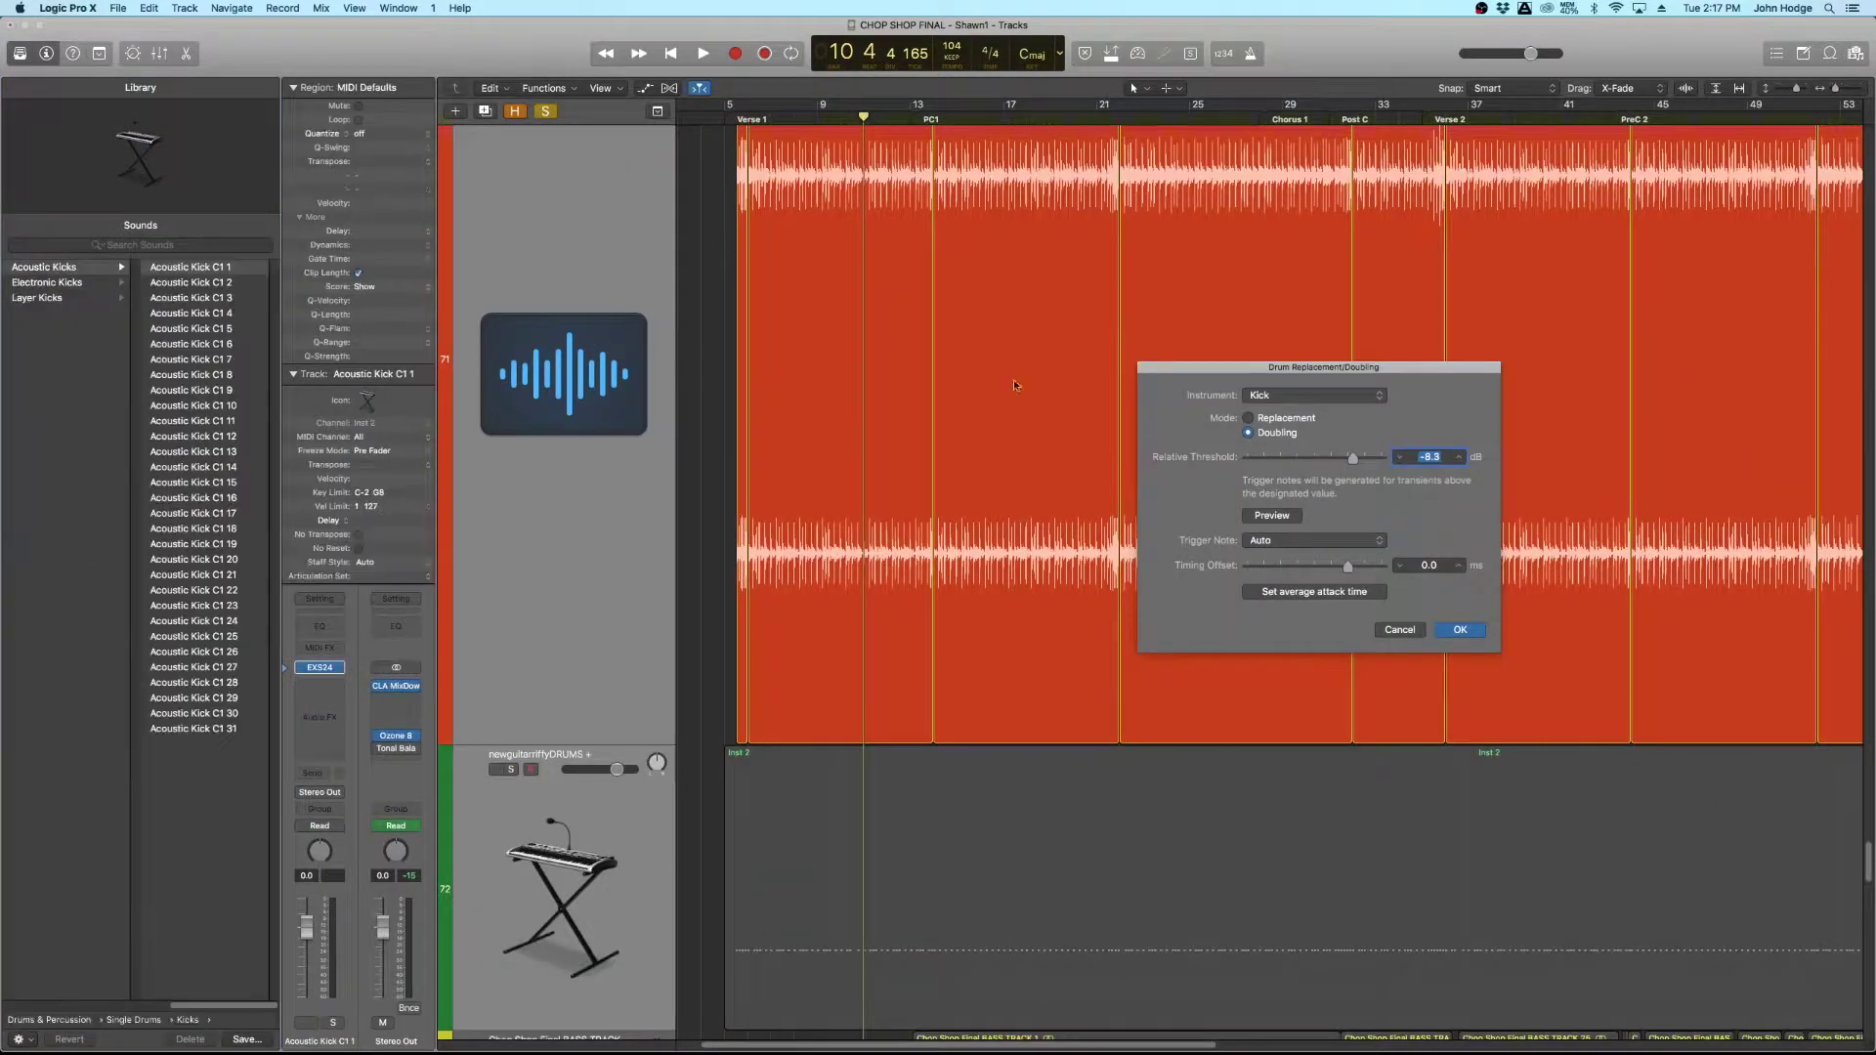
left_click_drag(946, 438, 846, 396)
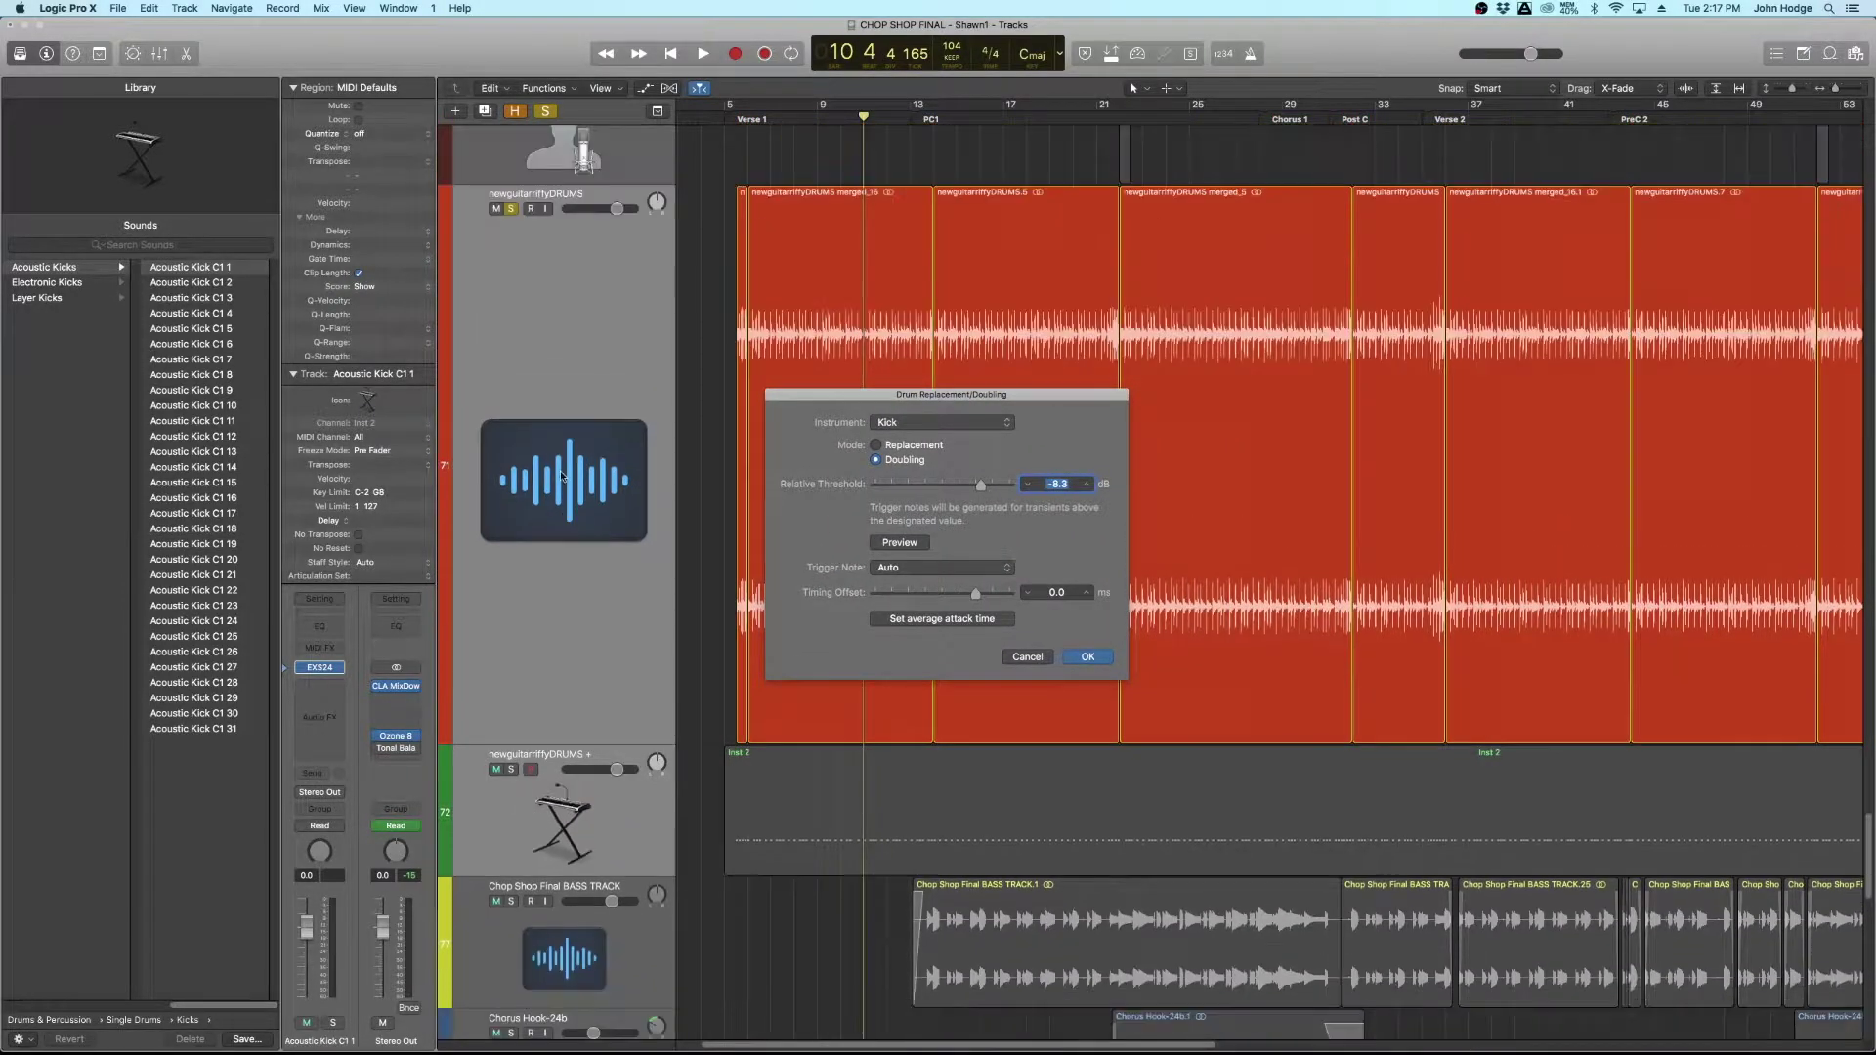
left_click_drag(1010, 404, 935, 349)
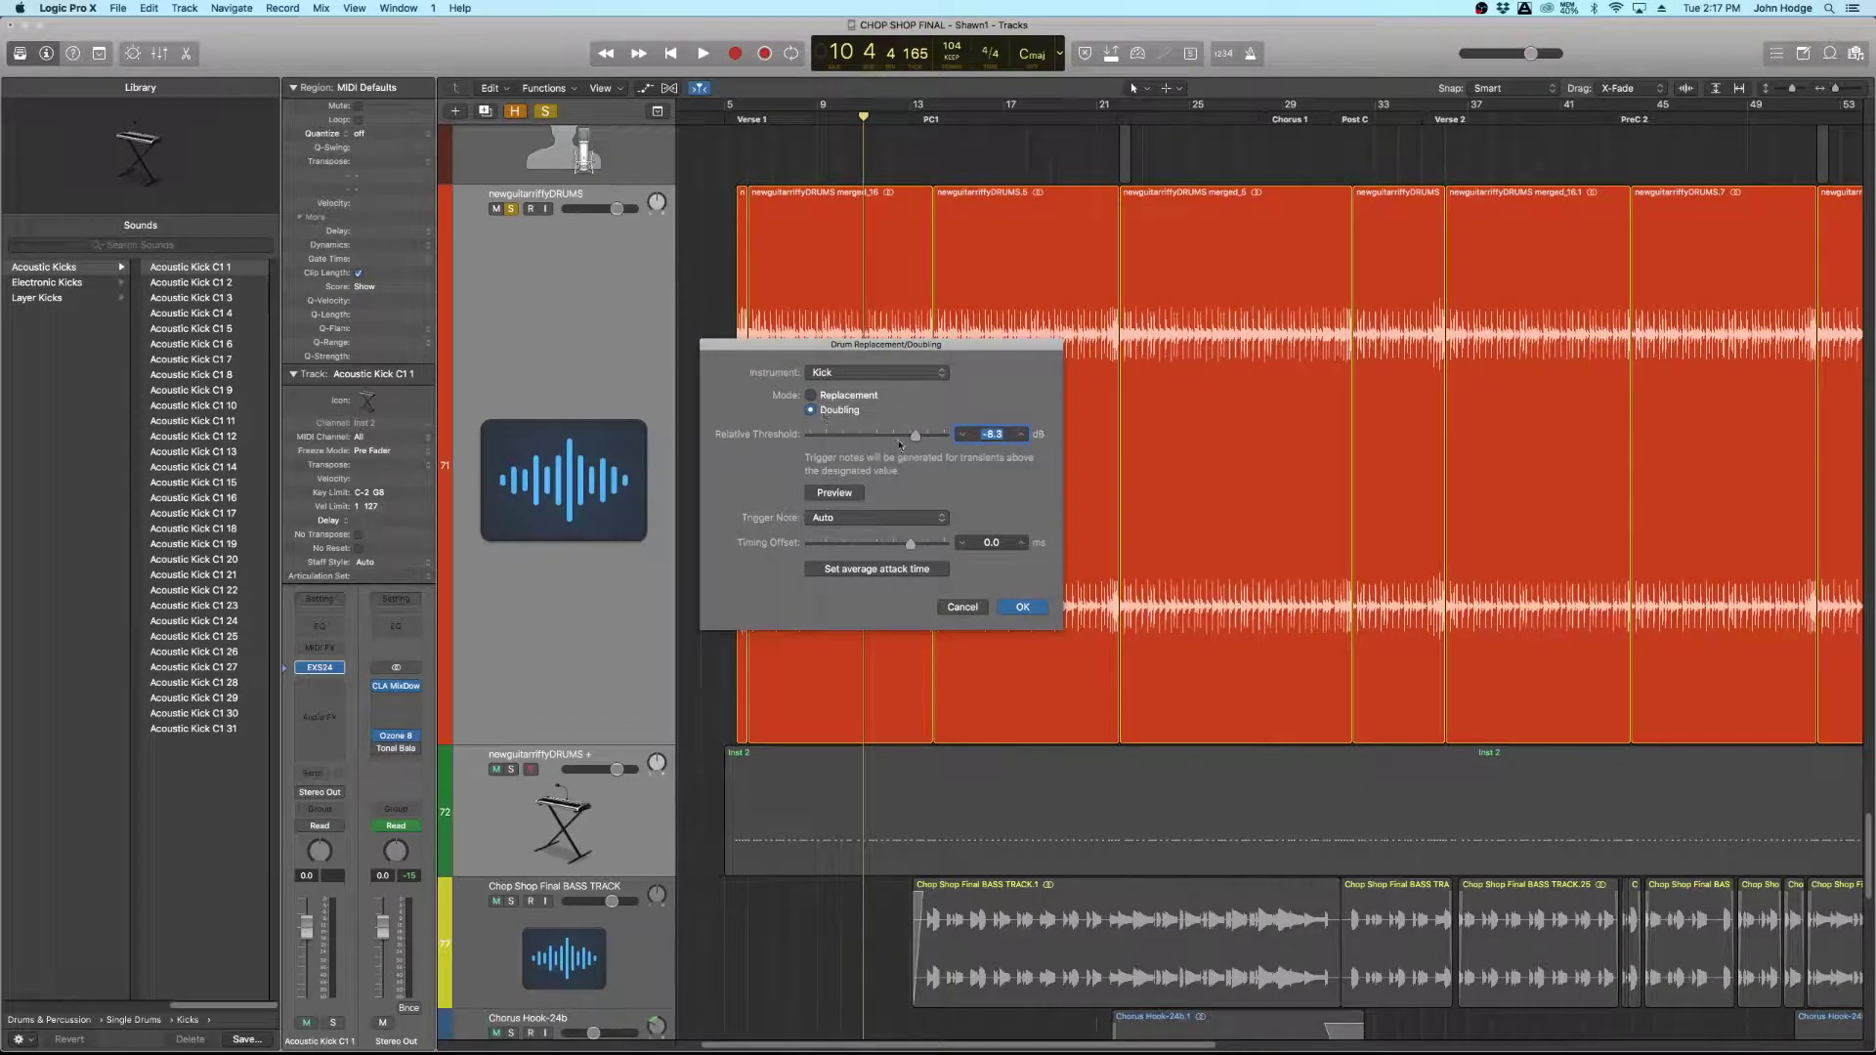
left_click_drag(968, 349, 1176, 426)
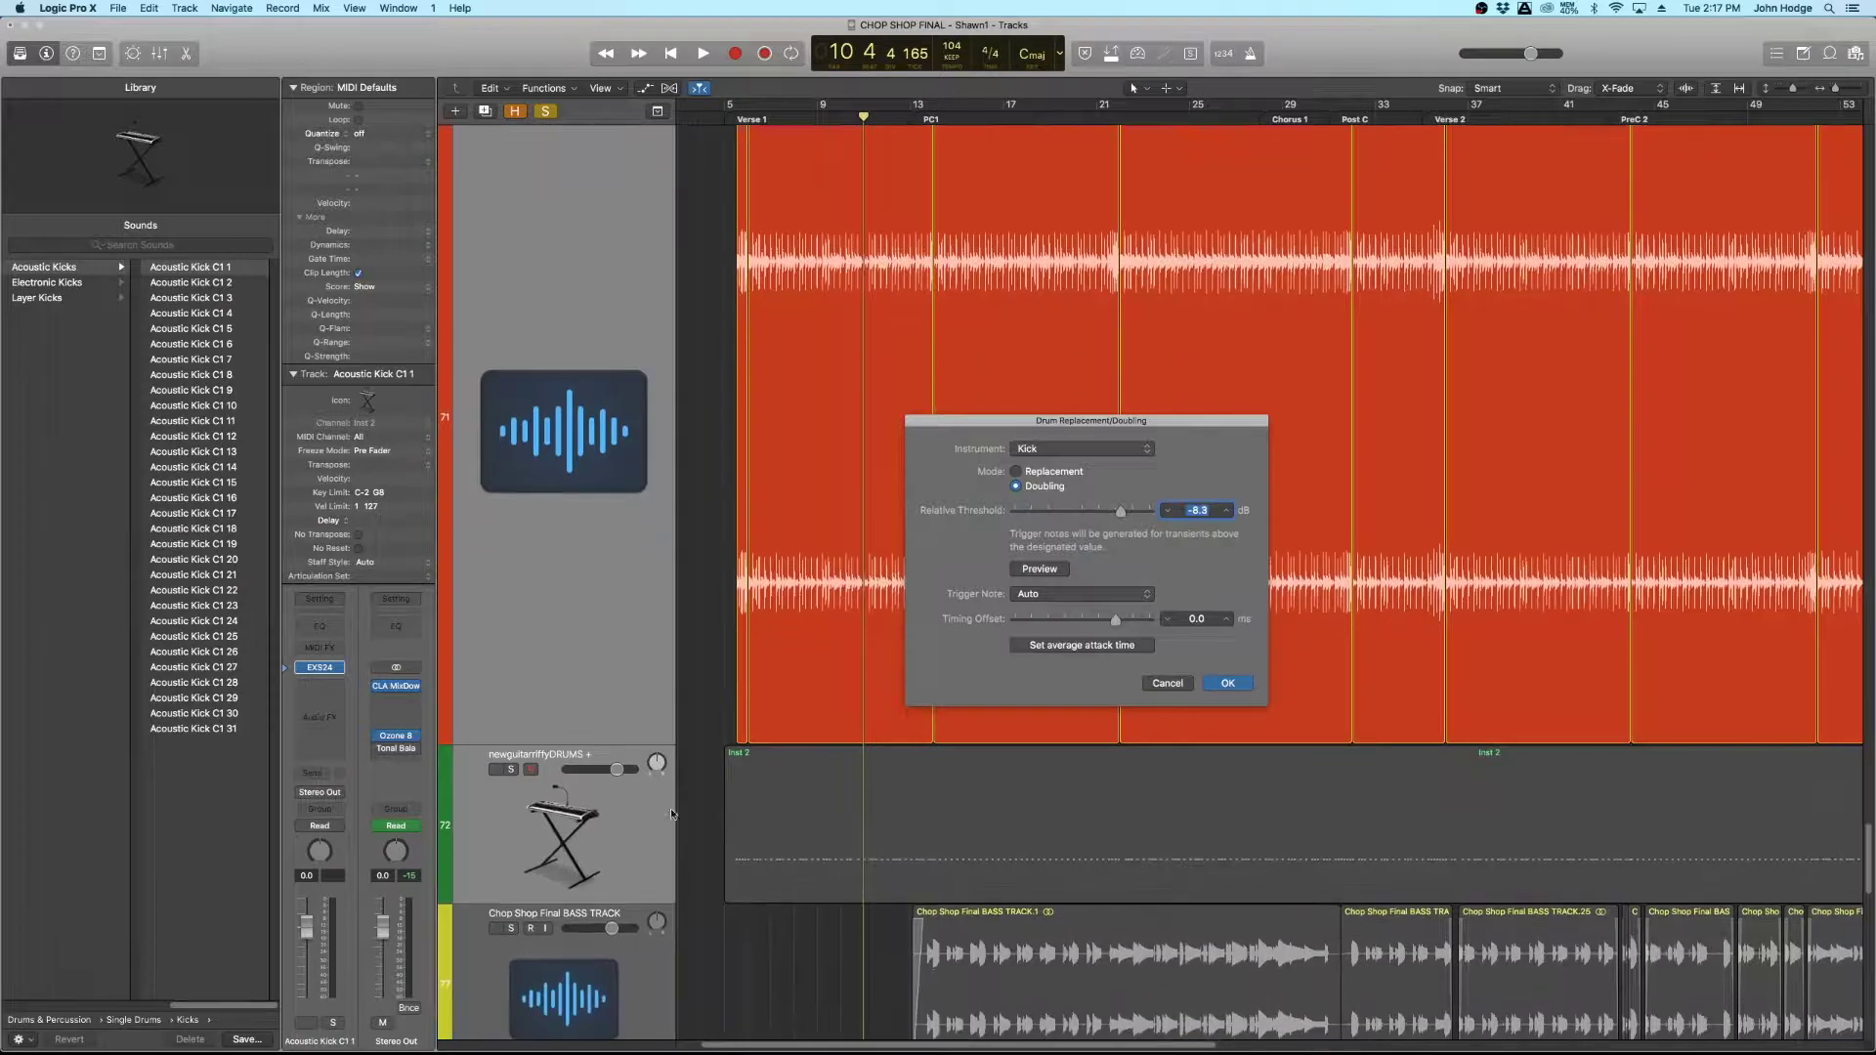
scroll(808, 654, "up", 3)
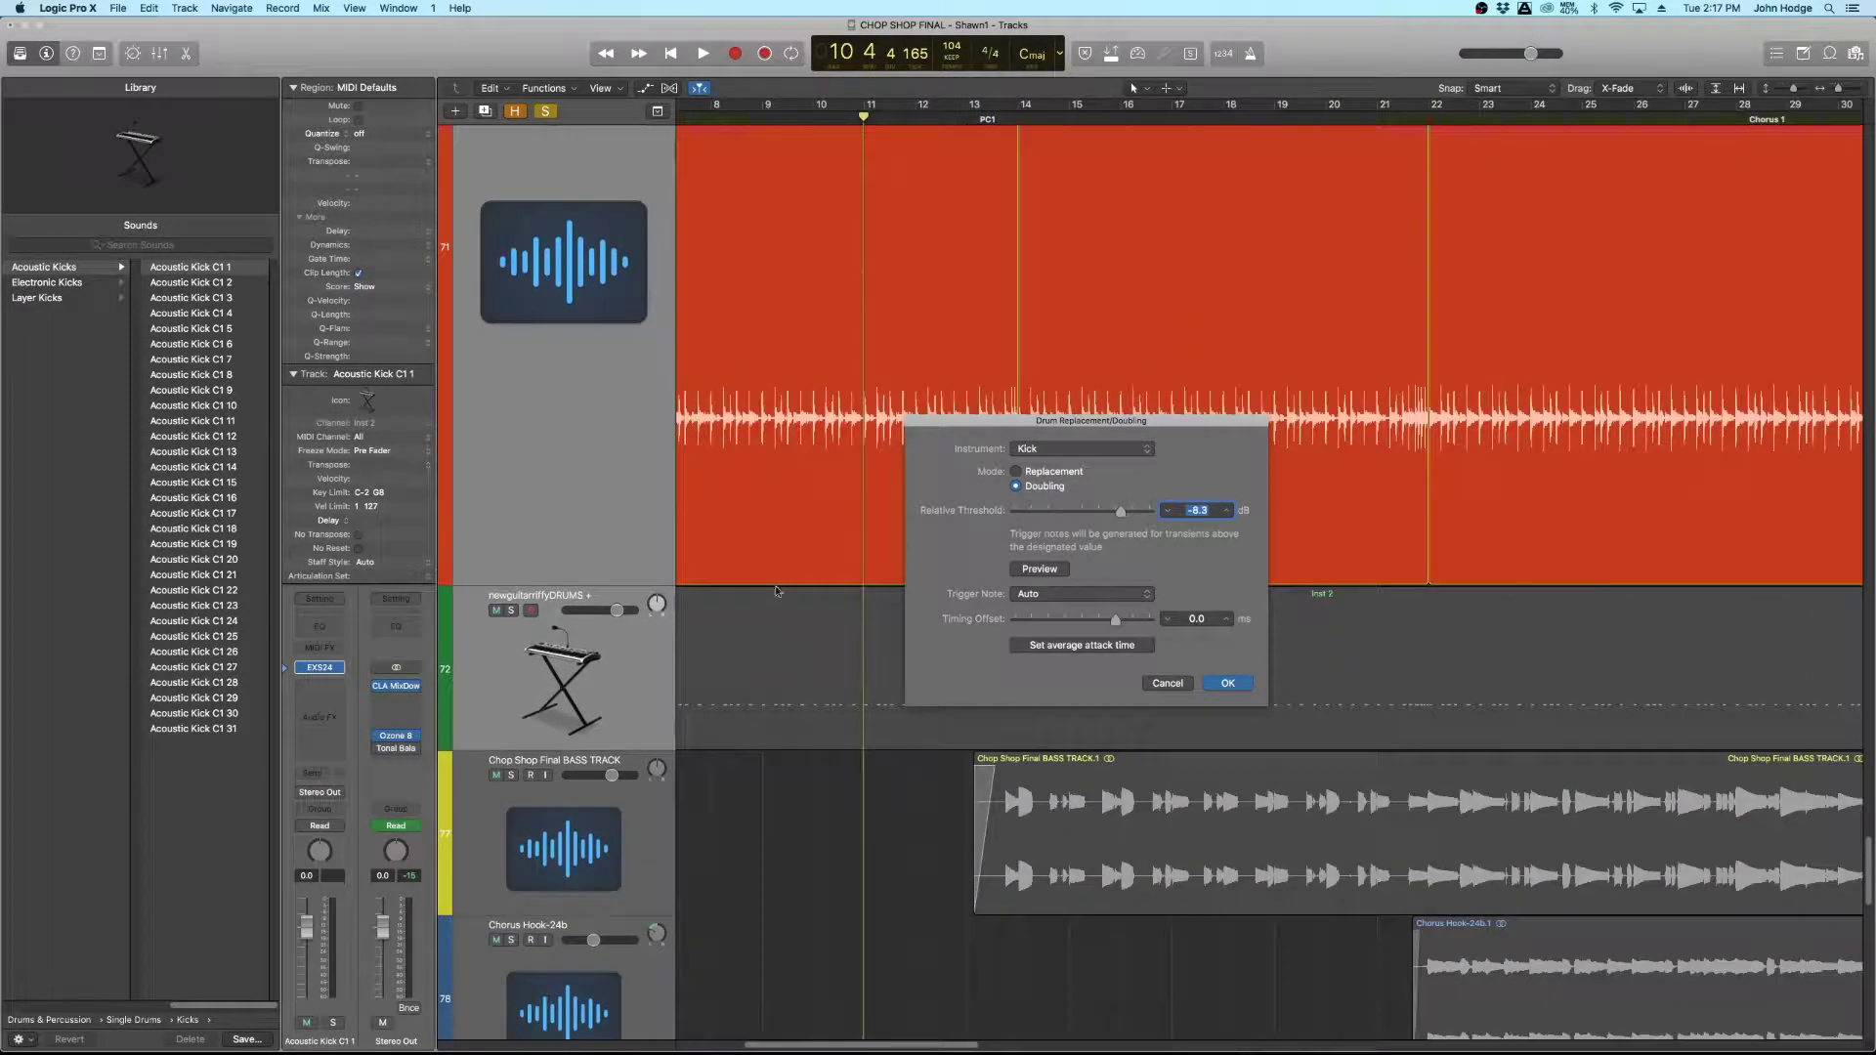
scroll(865, 454, "left", 3)
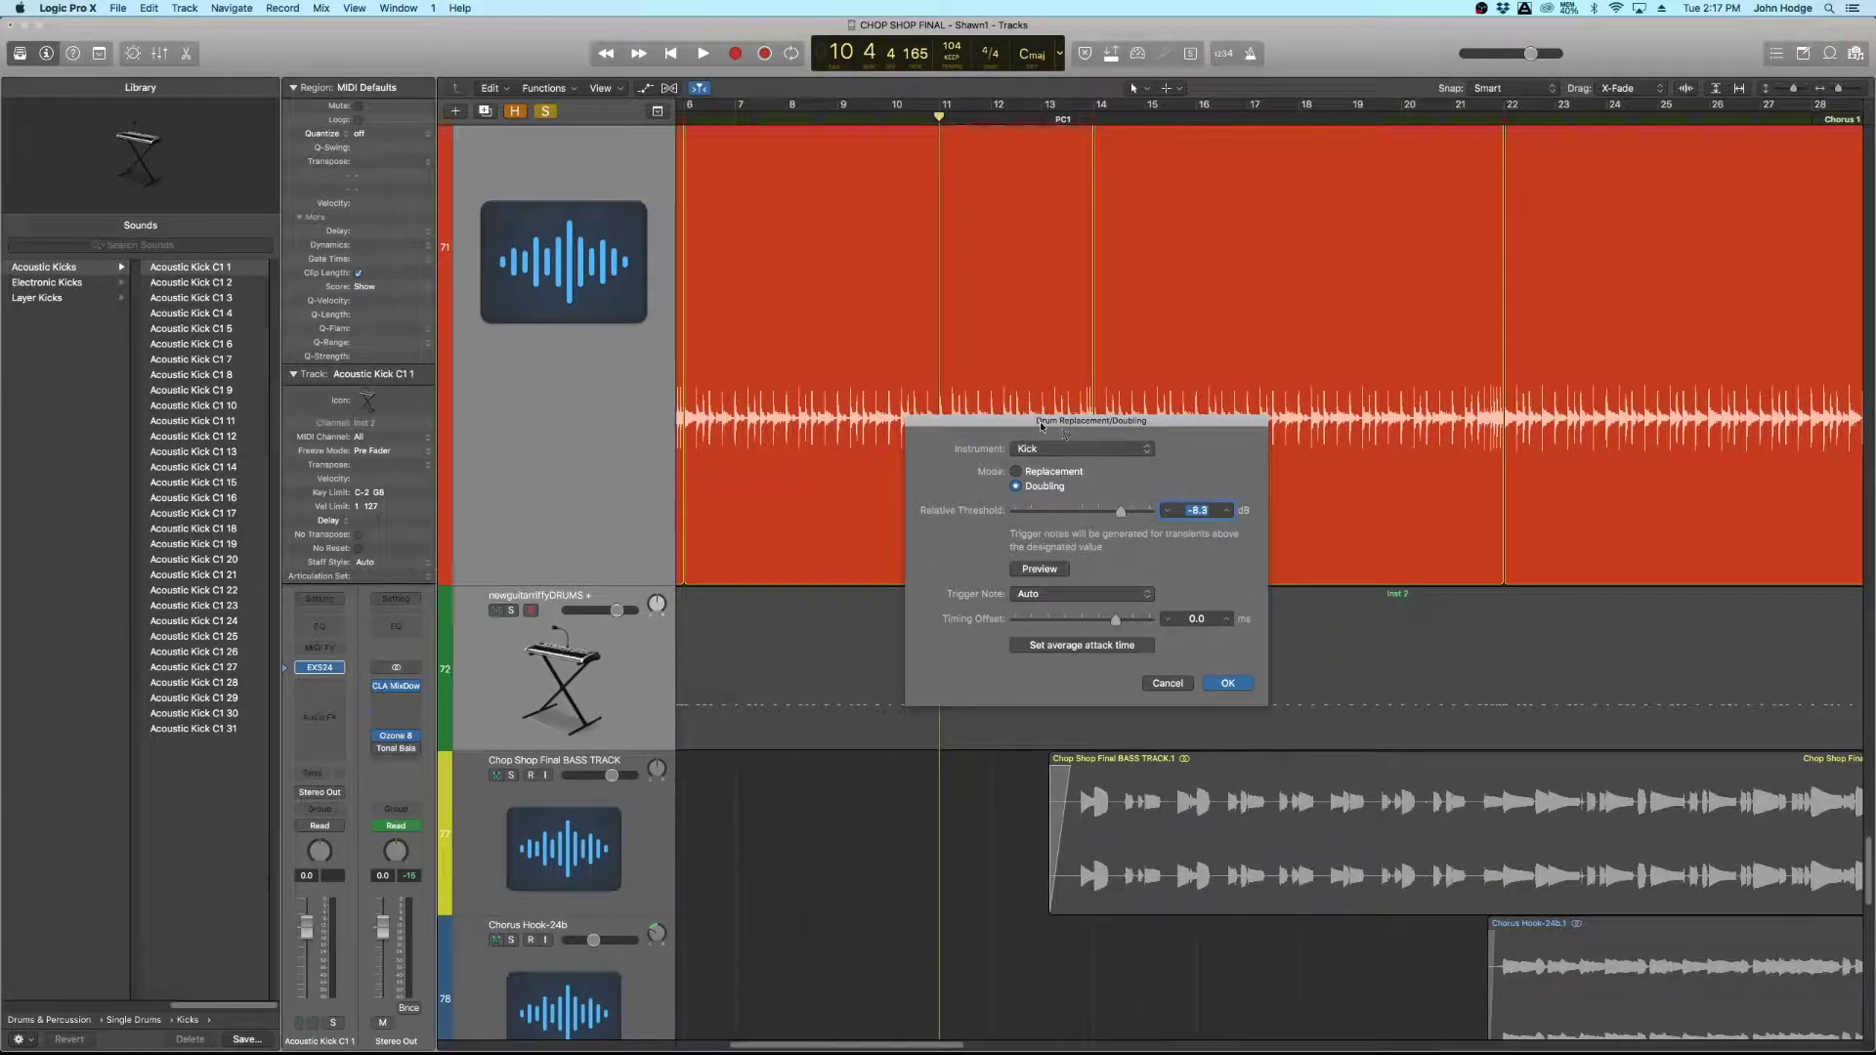
mouse_move(1042, 427)
left_mouse_down()
mouse_move(1341, 347)
mouse_move(1365, 278)
left_mouse_up()
scroll(925, 720, "up", 2)
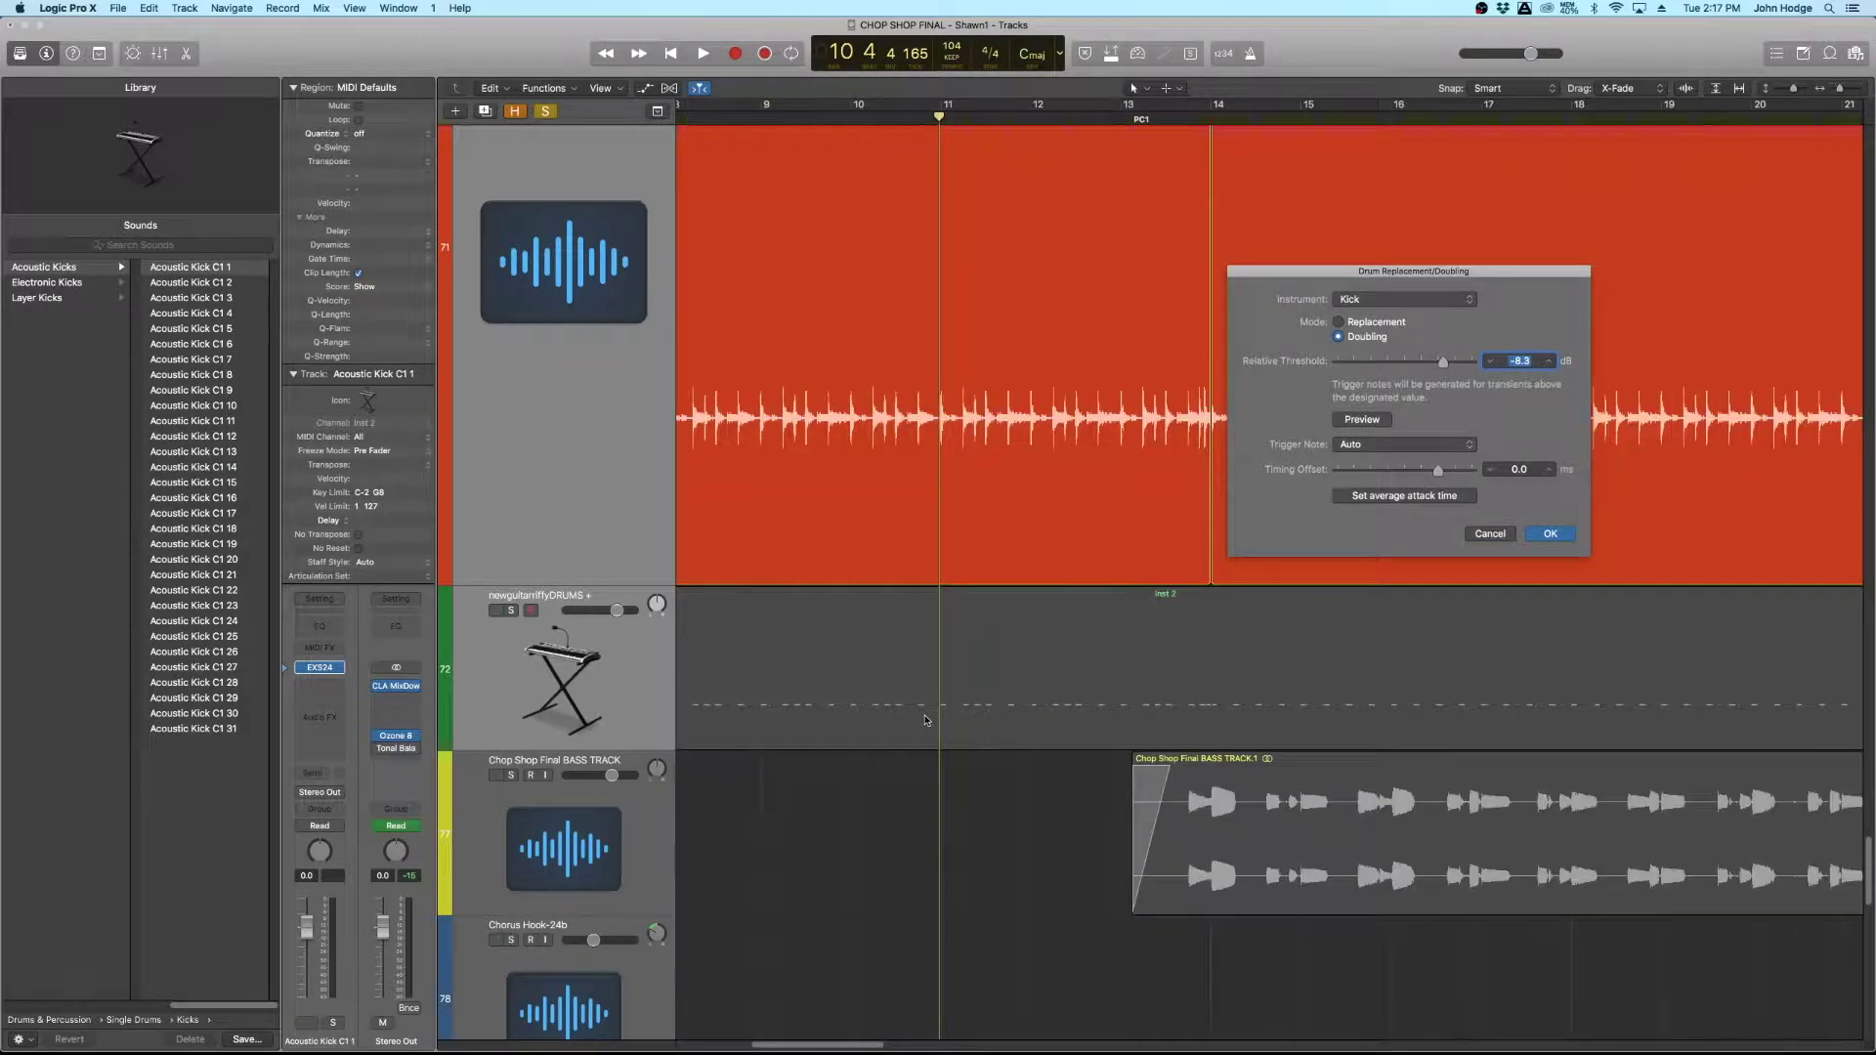
scroll(925, 719, "up", 1)
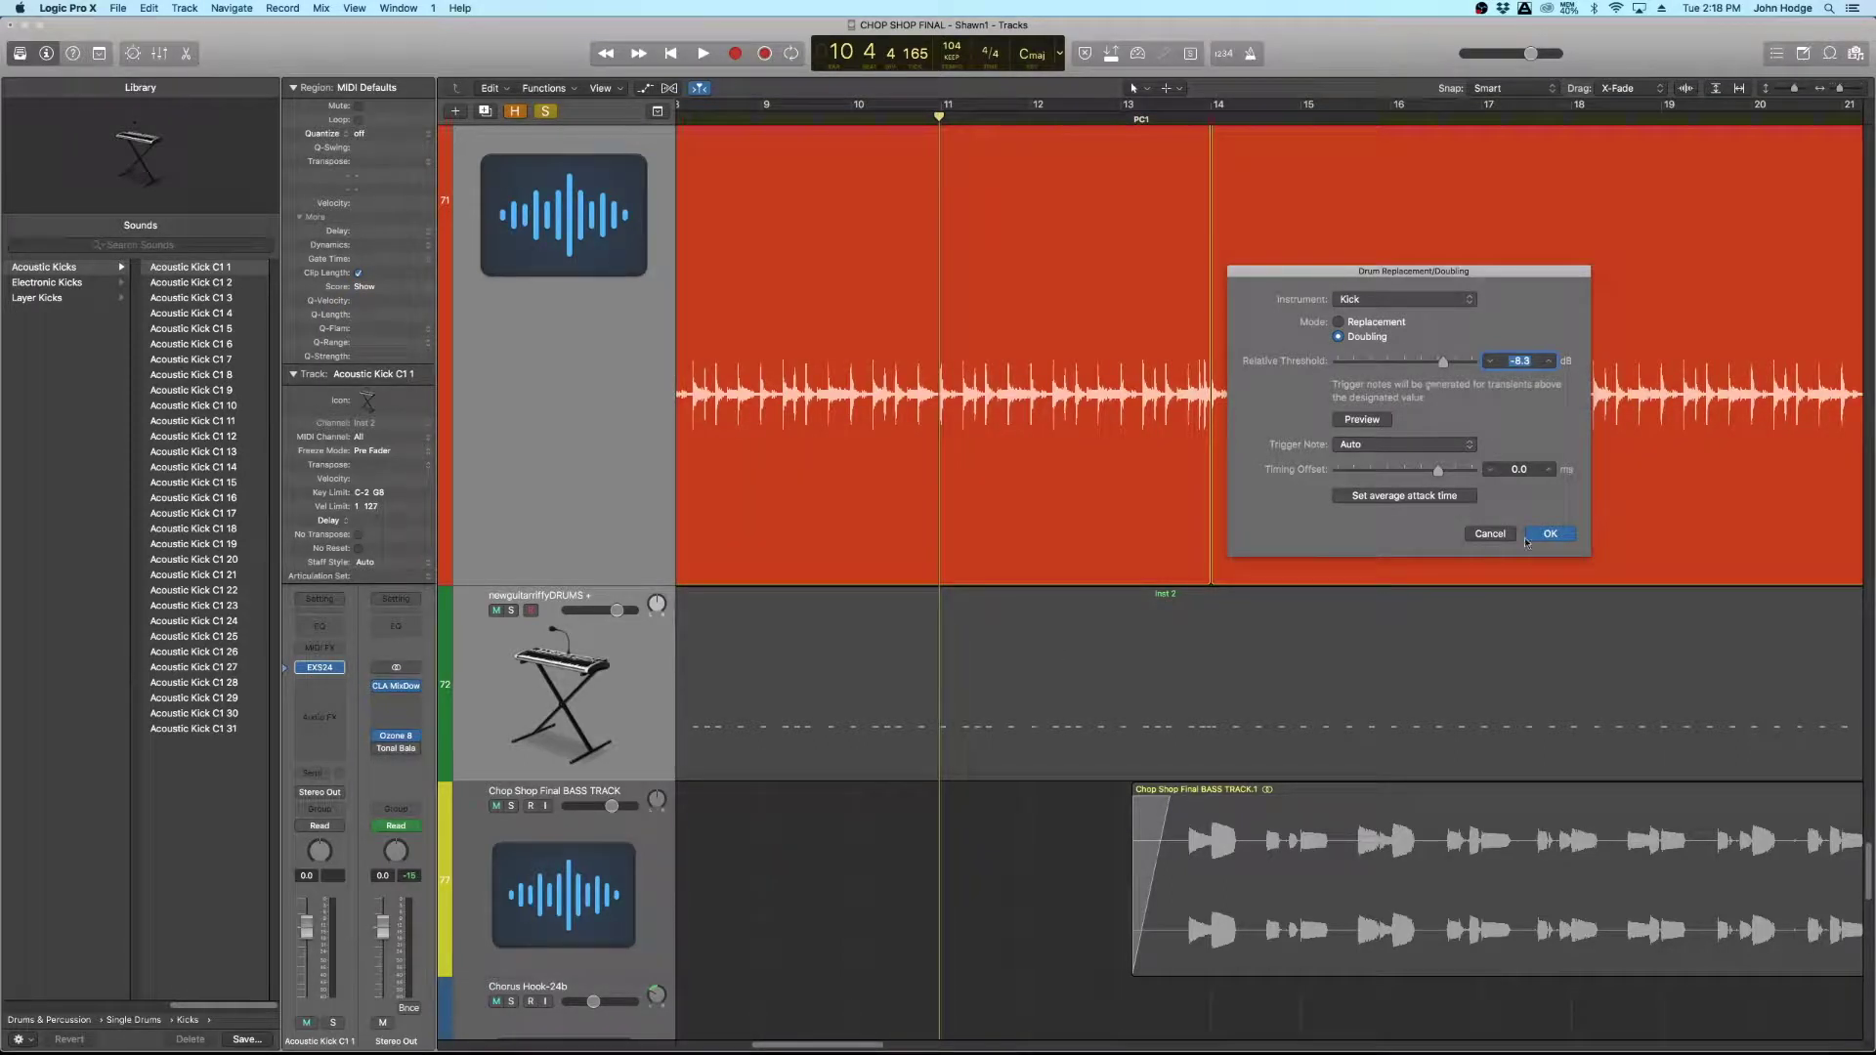
Select the Inst 2 and drum loop regions and play back the layered kick.
left_click(517, 615)
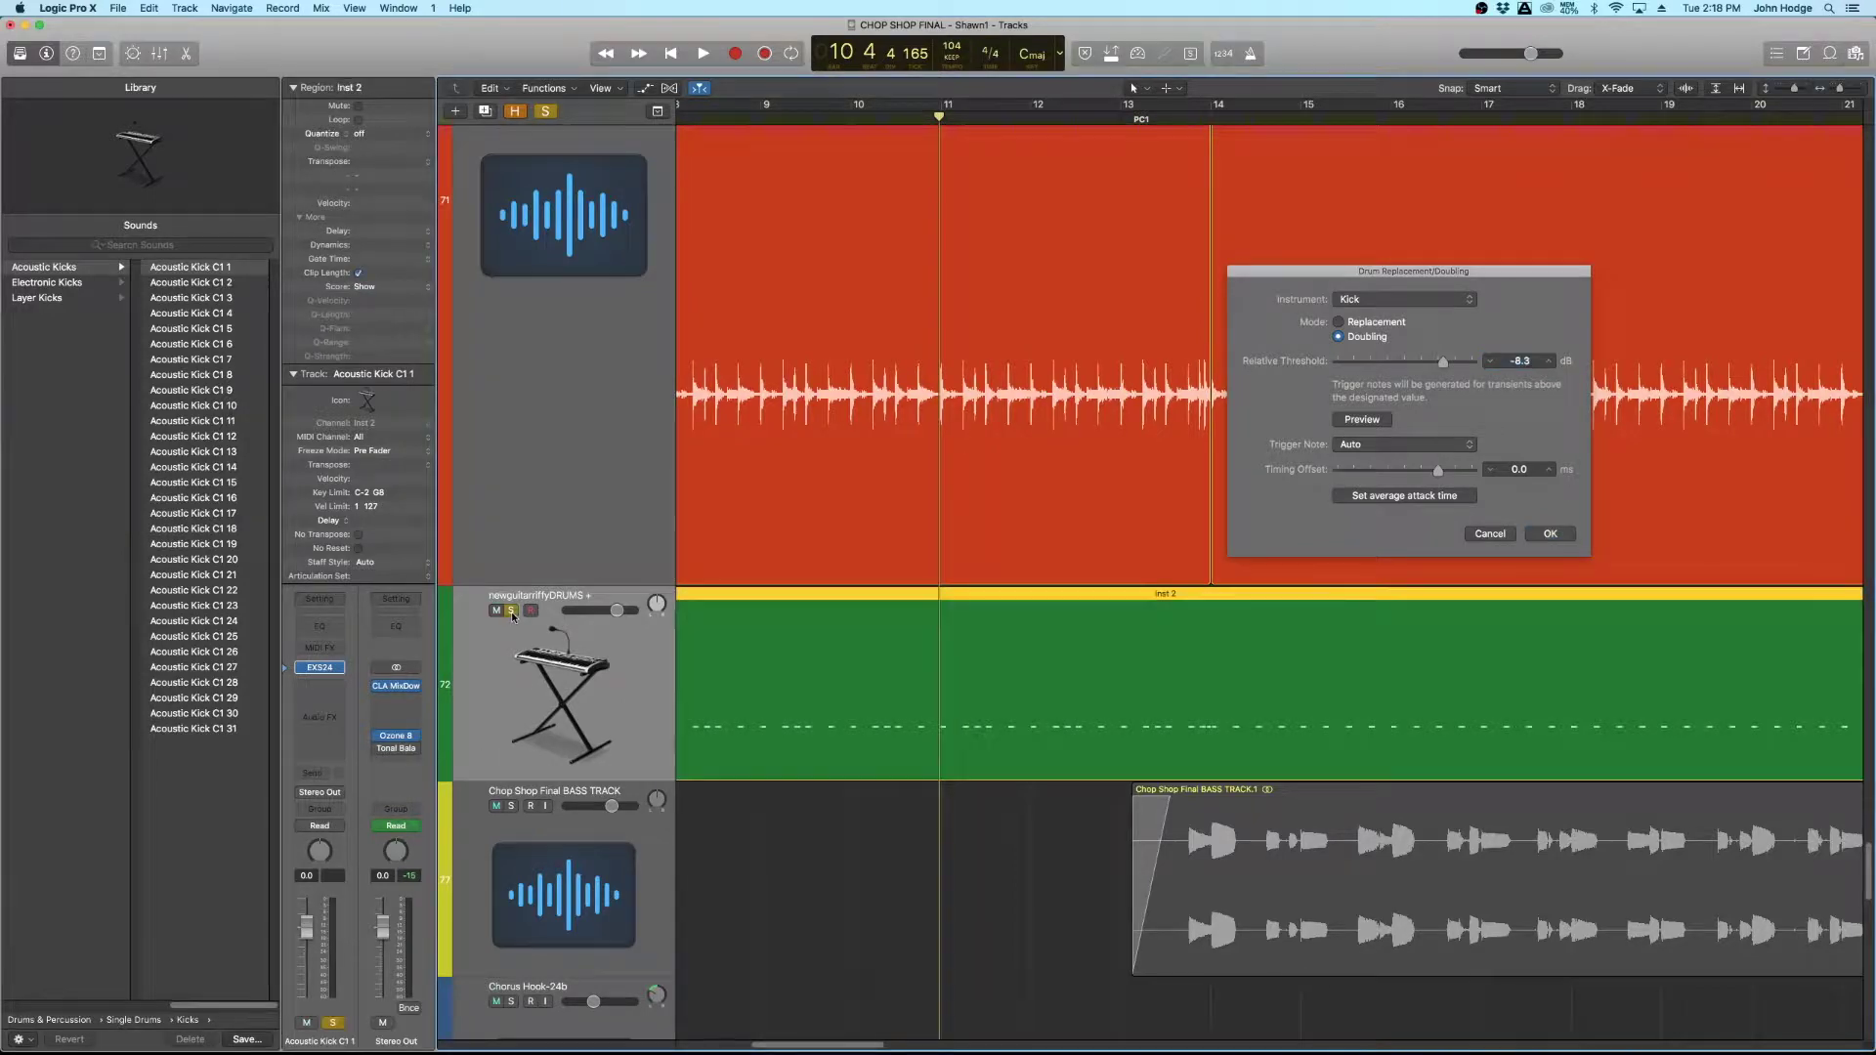
left_click(524, 595)
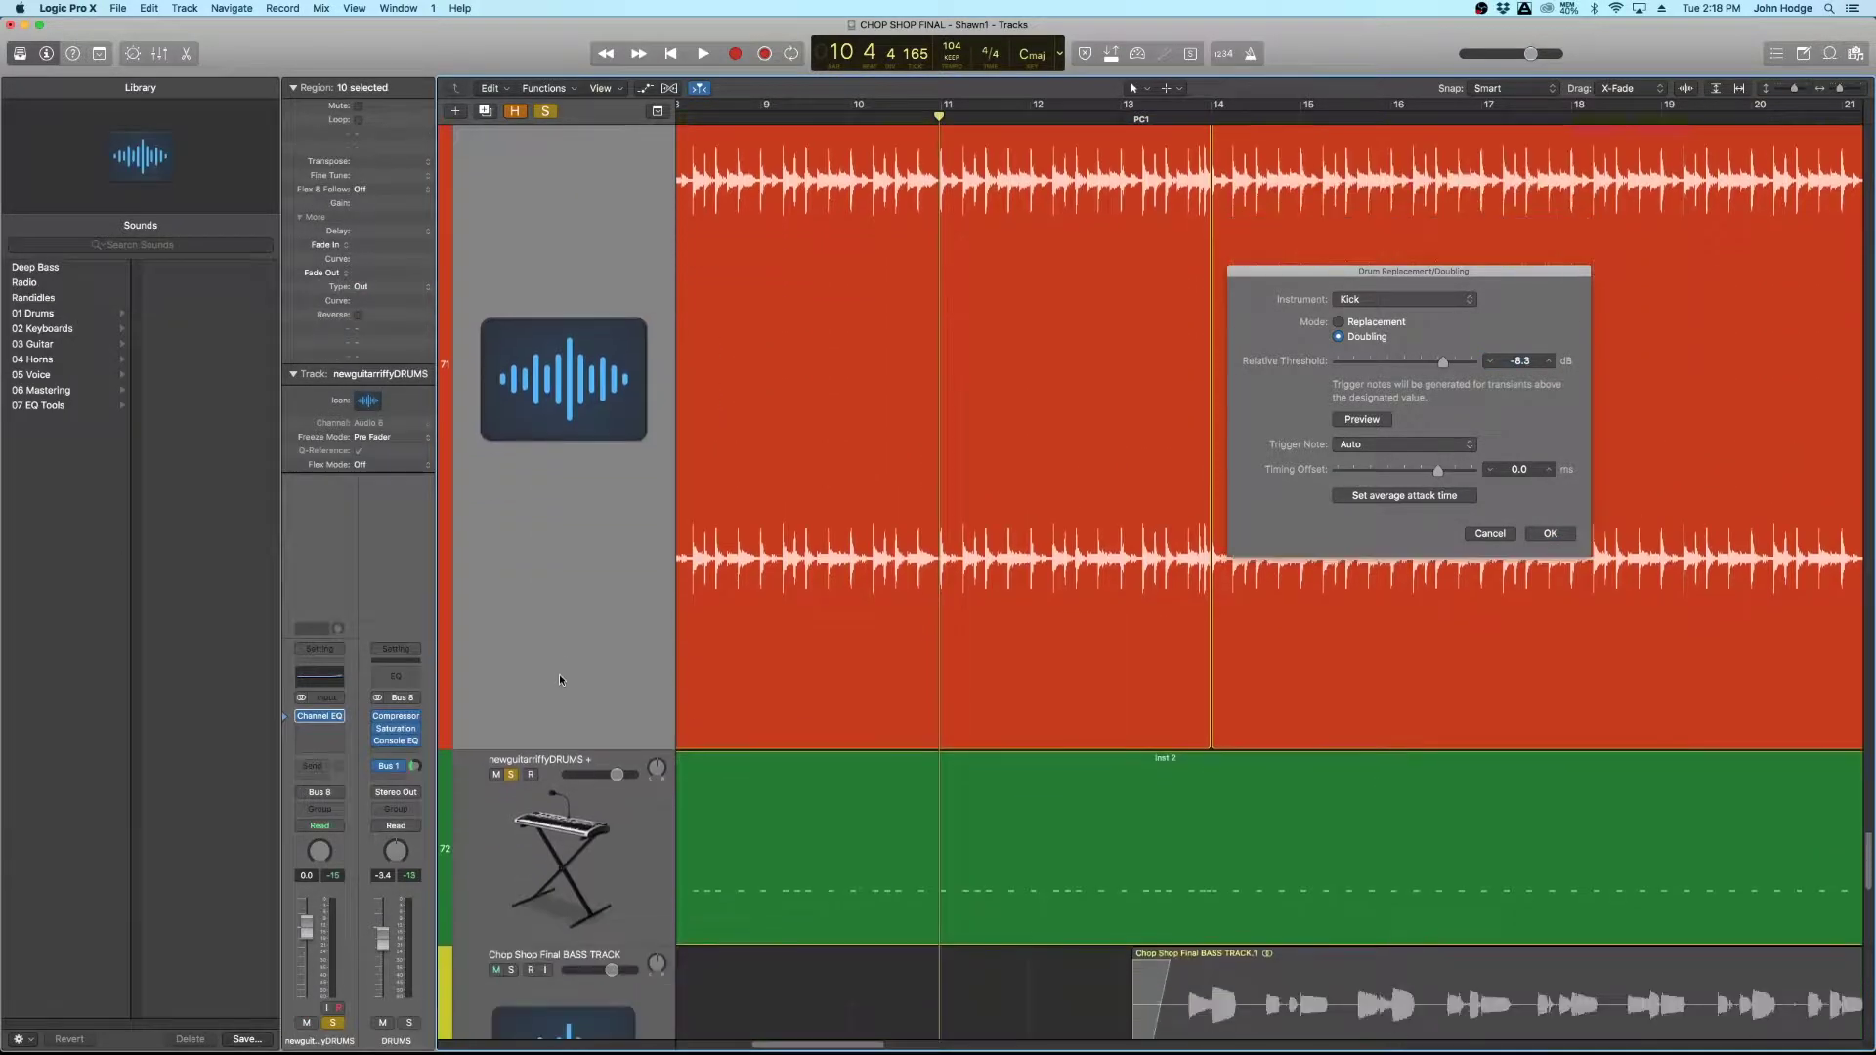
scroll(510, 742, "down", 1)
scroll(784, 740, "up", 5)
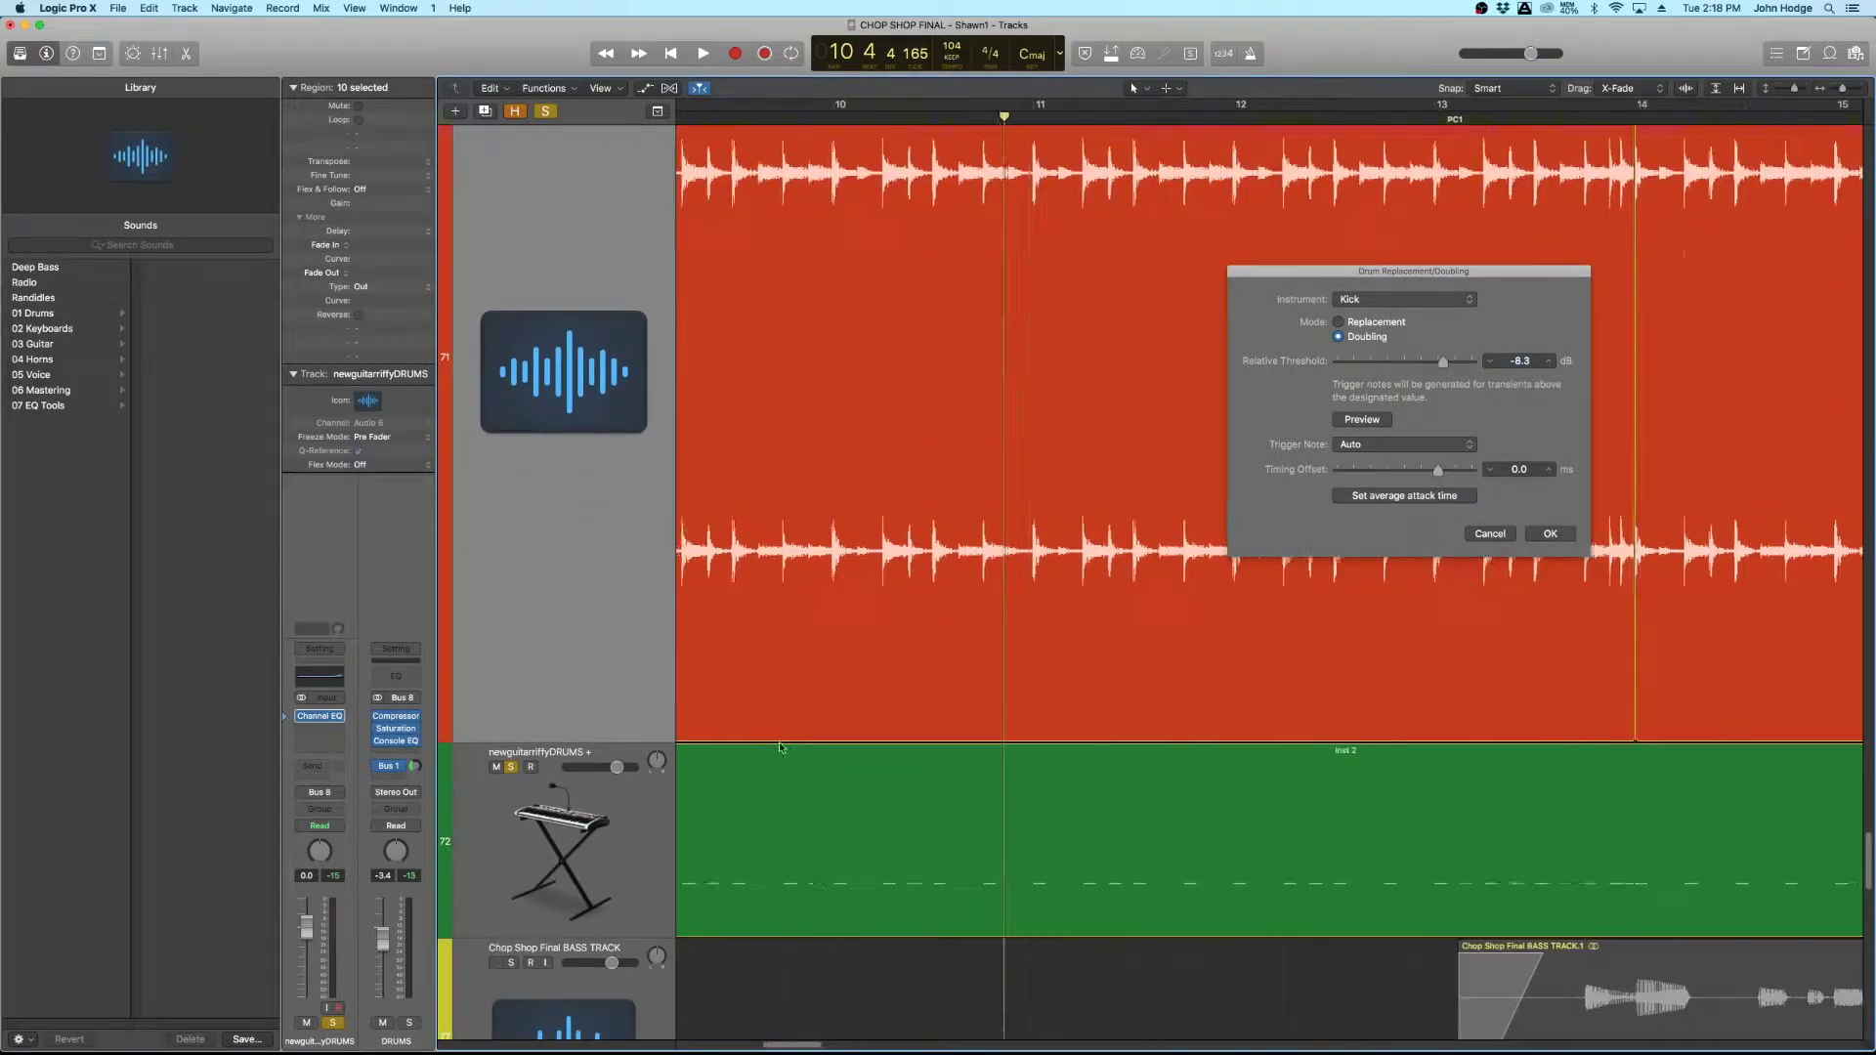
key("space")
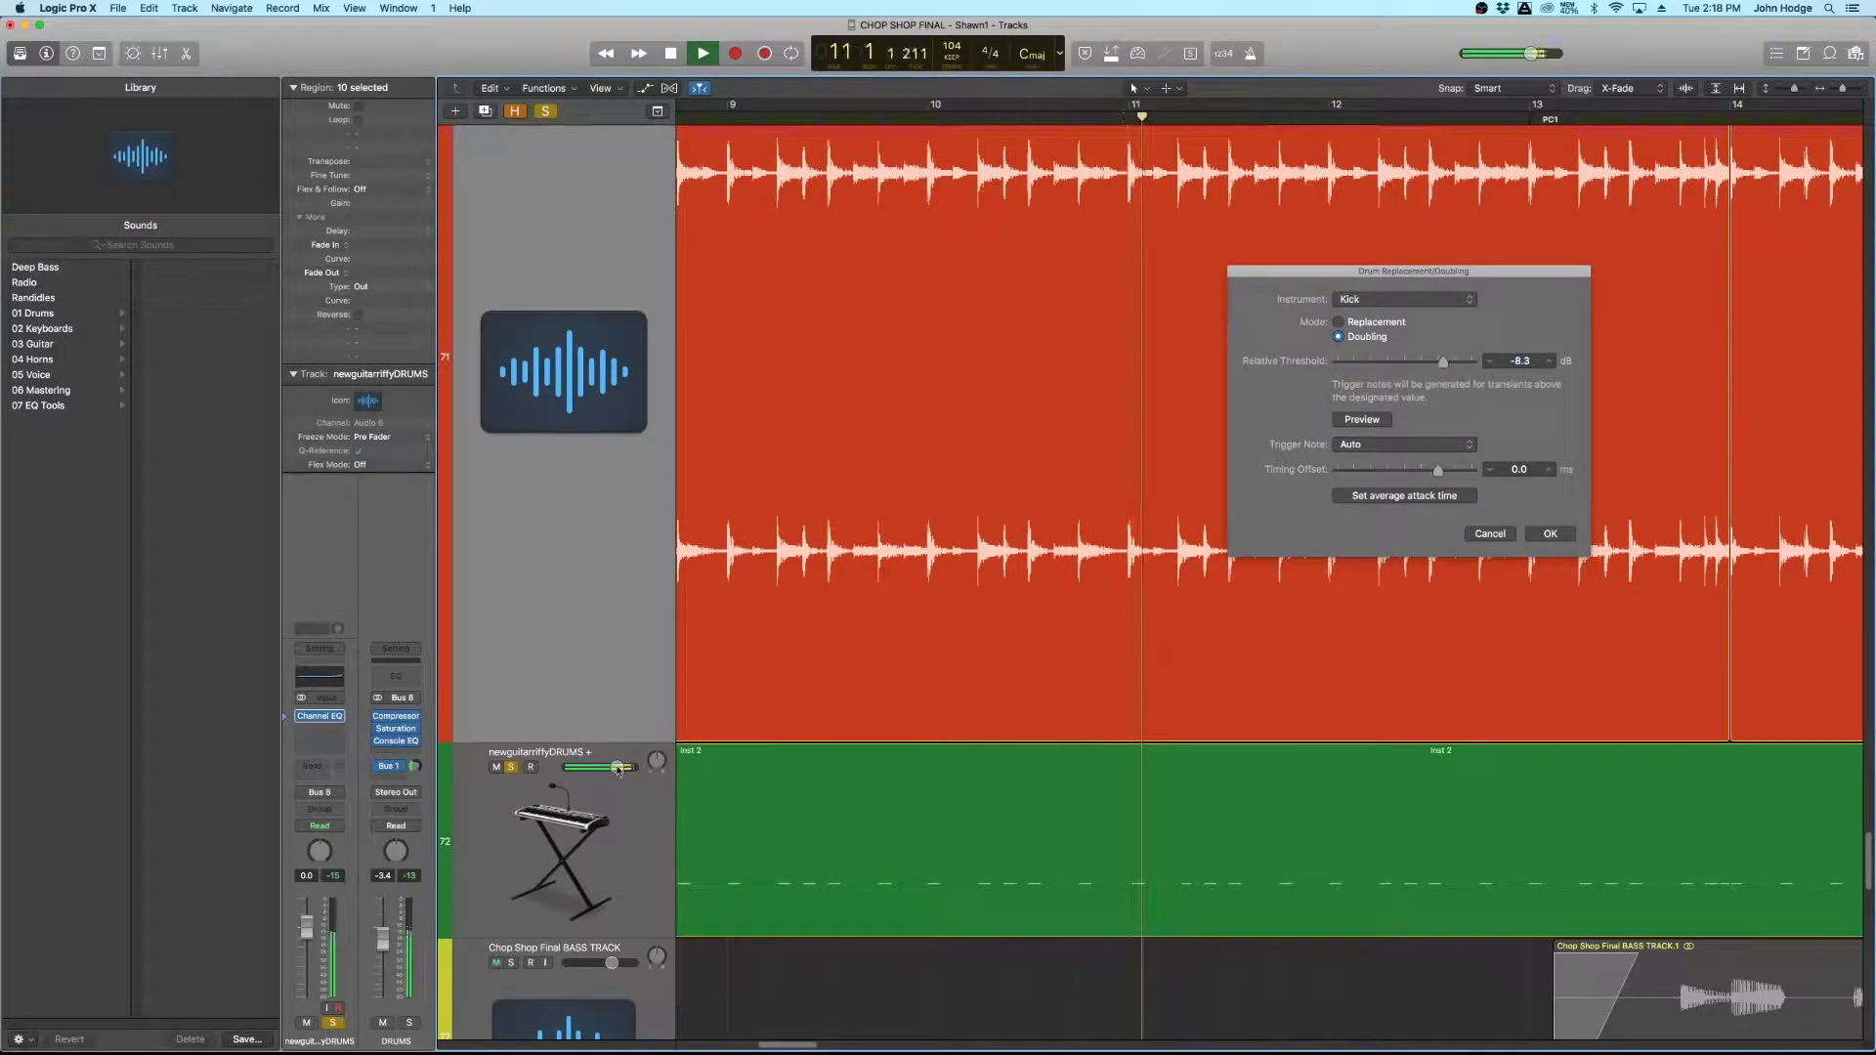
scroll(516, 294, "up", 4)
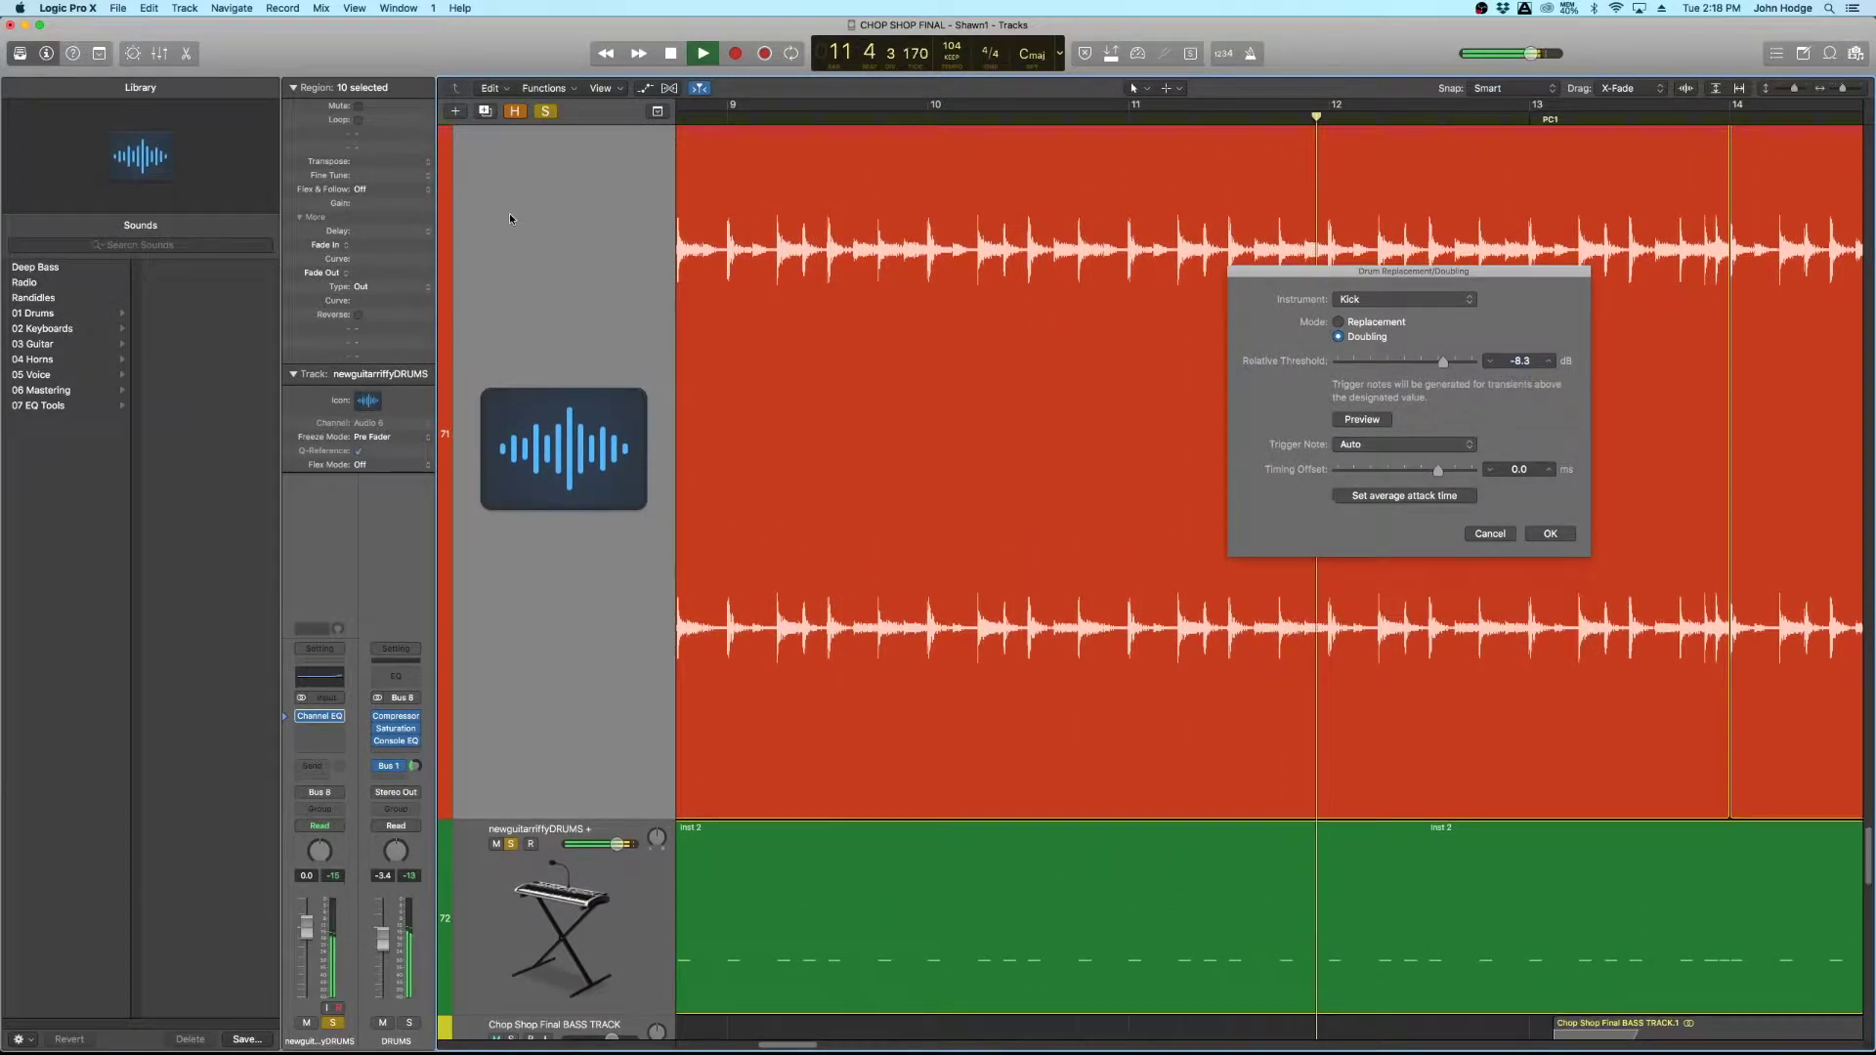
scroll(930, 693, "down", 5)
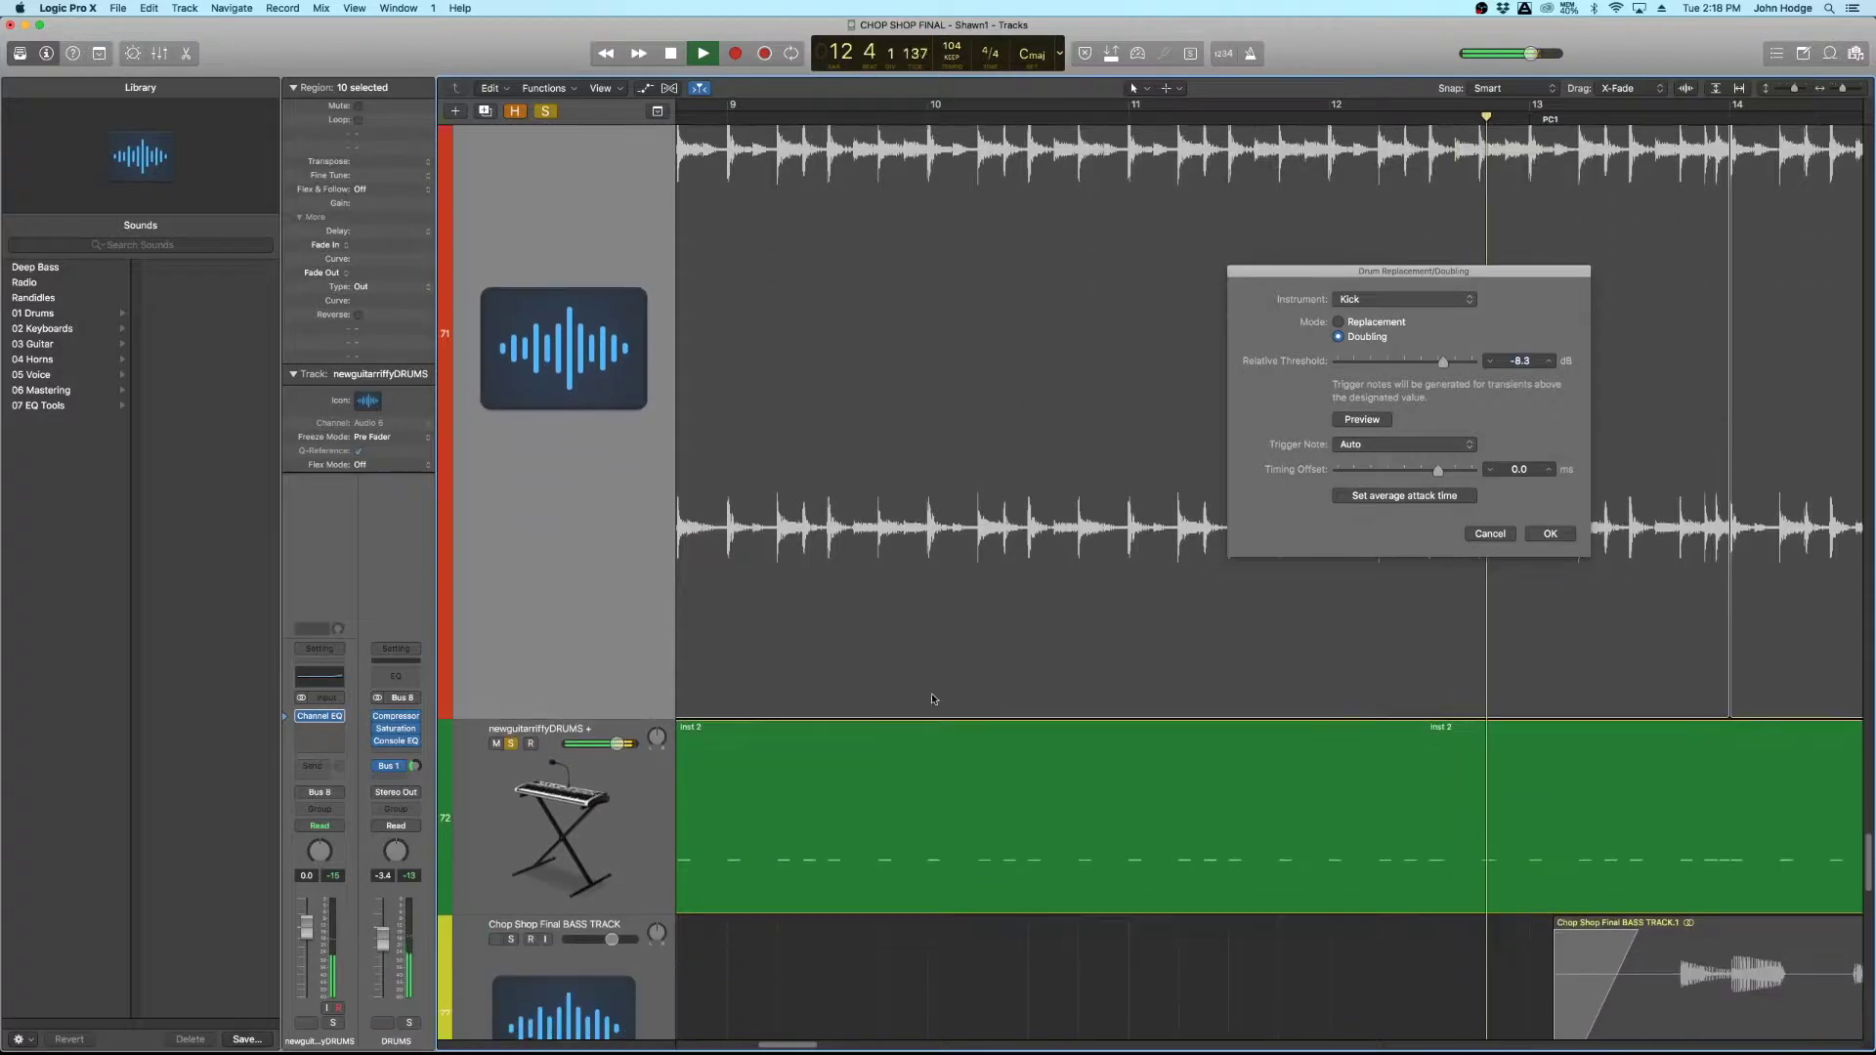
key("space")
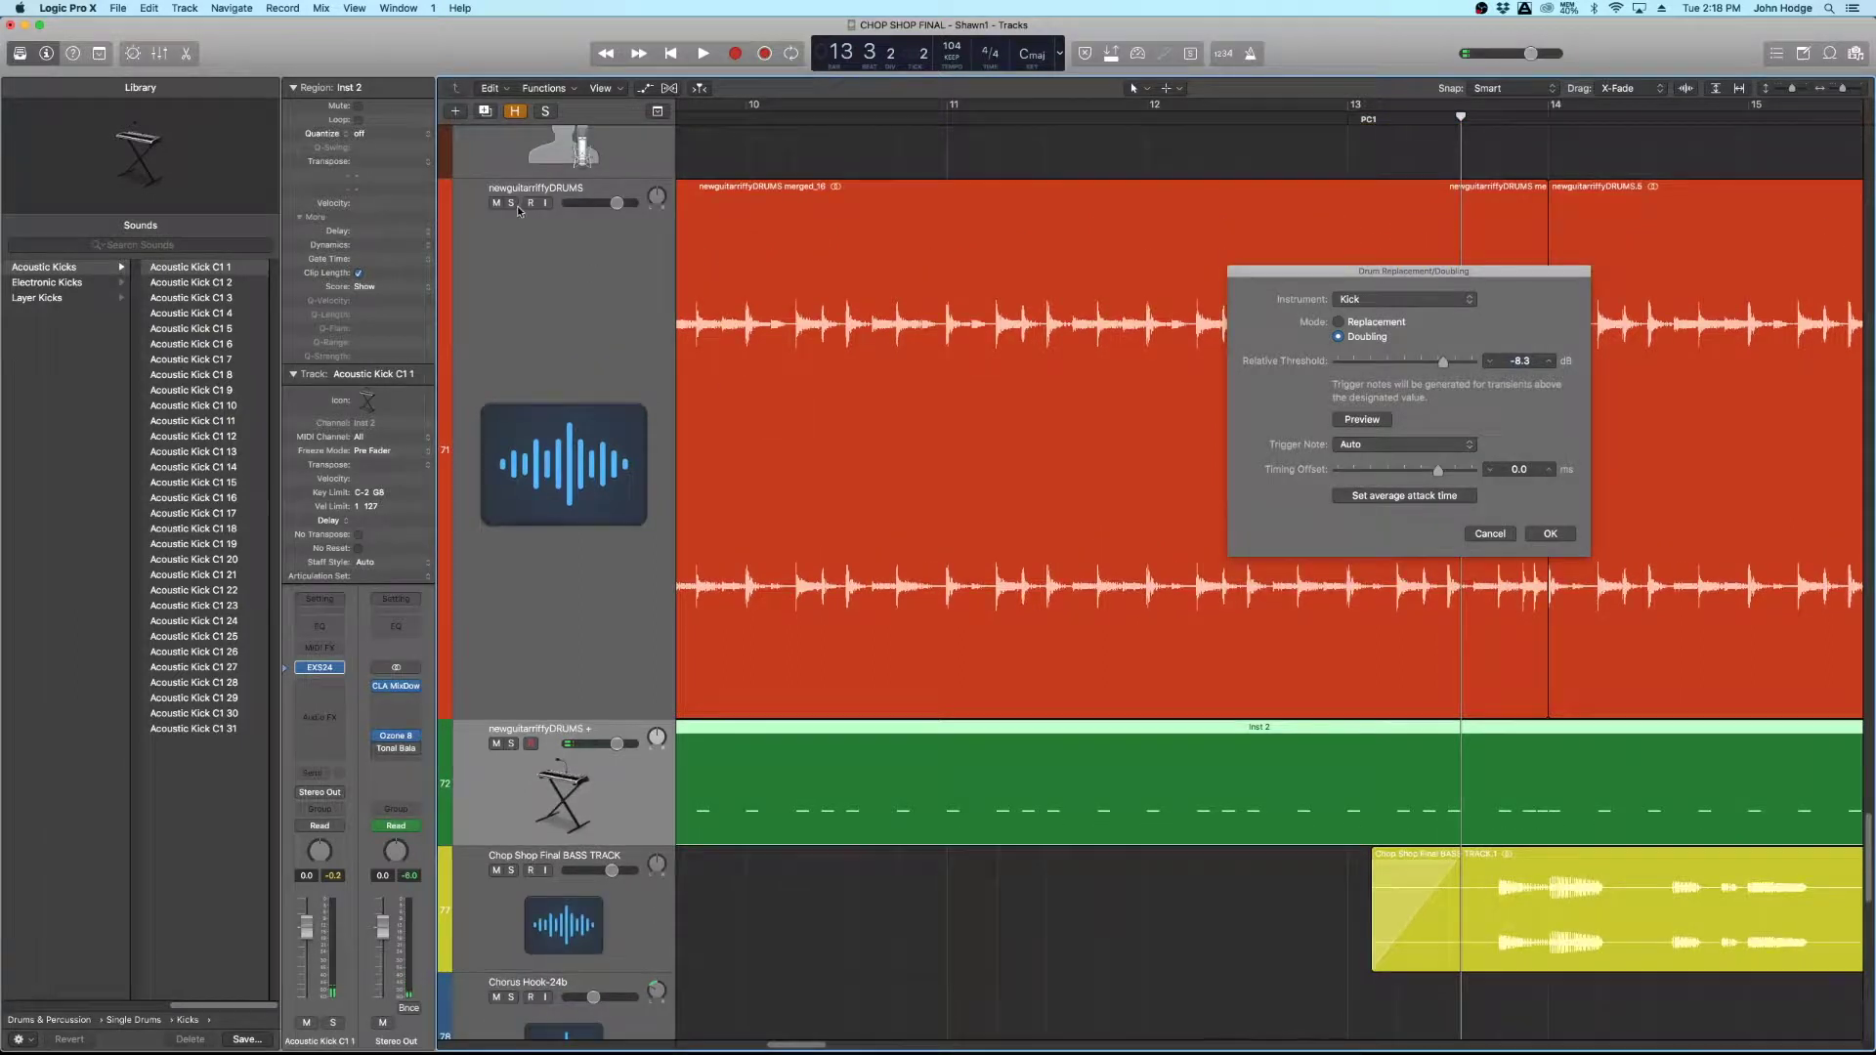
Solo the drum loop and kick tracks, play from bar 9, and open Inst 2's notes.
left_click(512, 204)
left_click(512, 743)
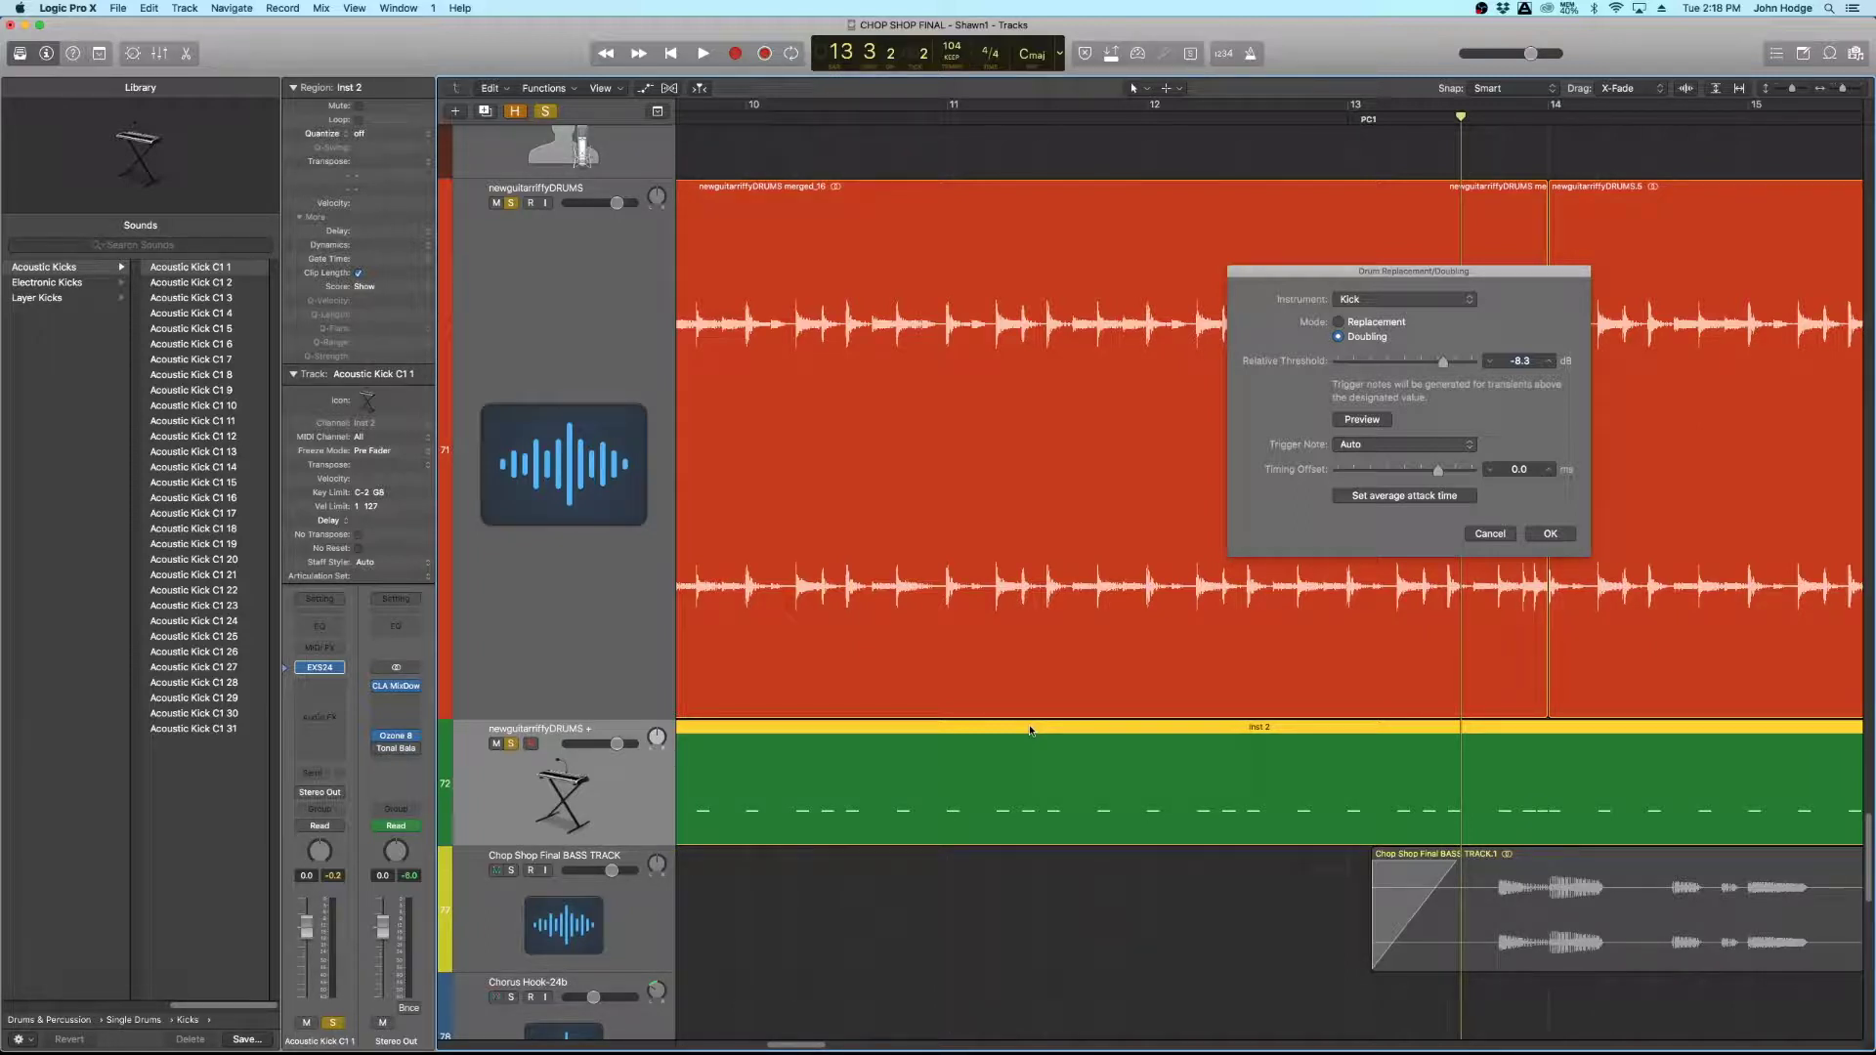
scroll(923, 299, "left", 5)
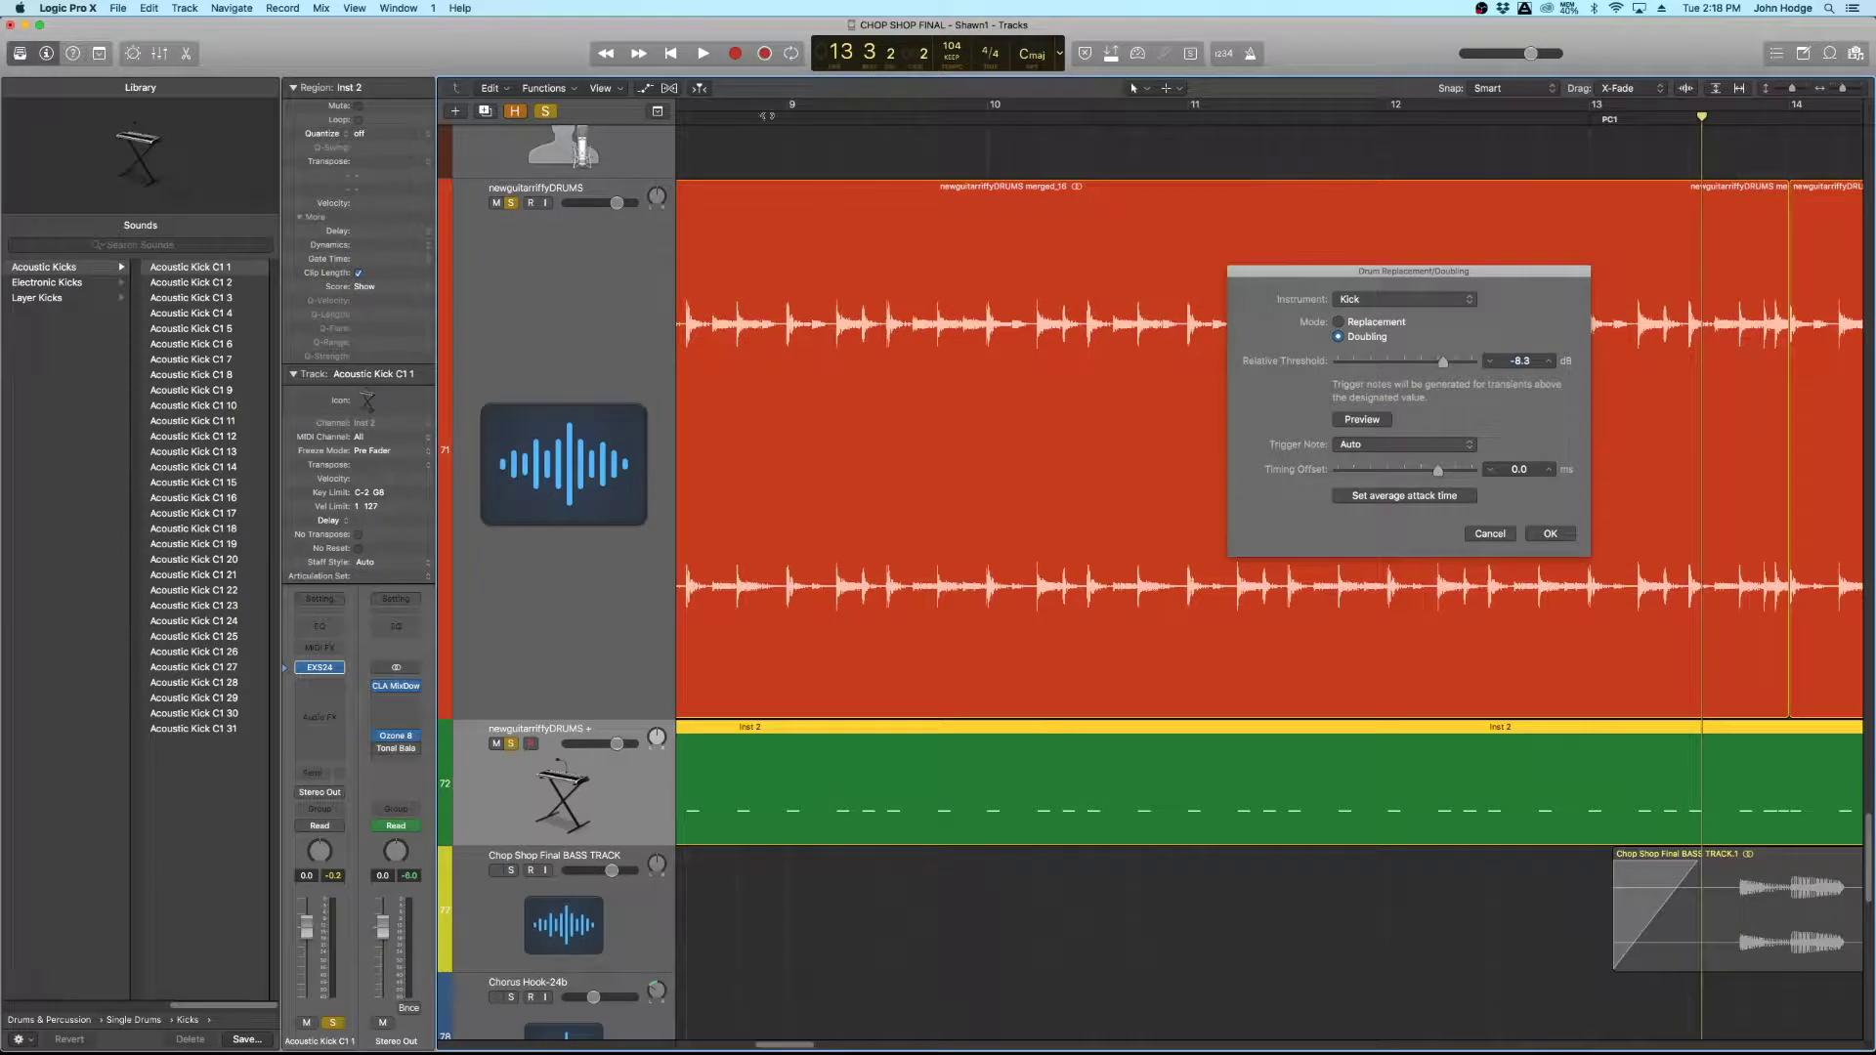
left_click(762, 114)
key("space")
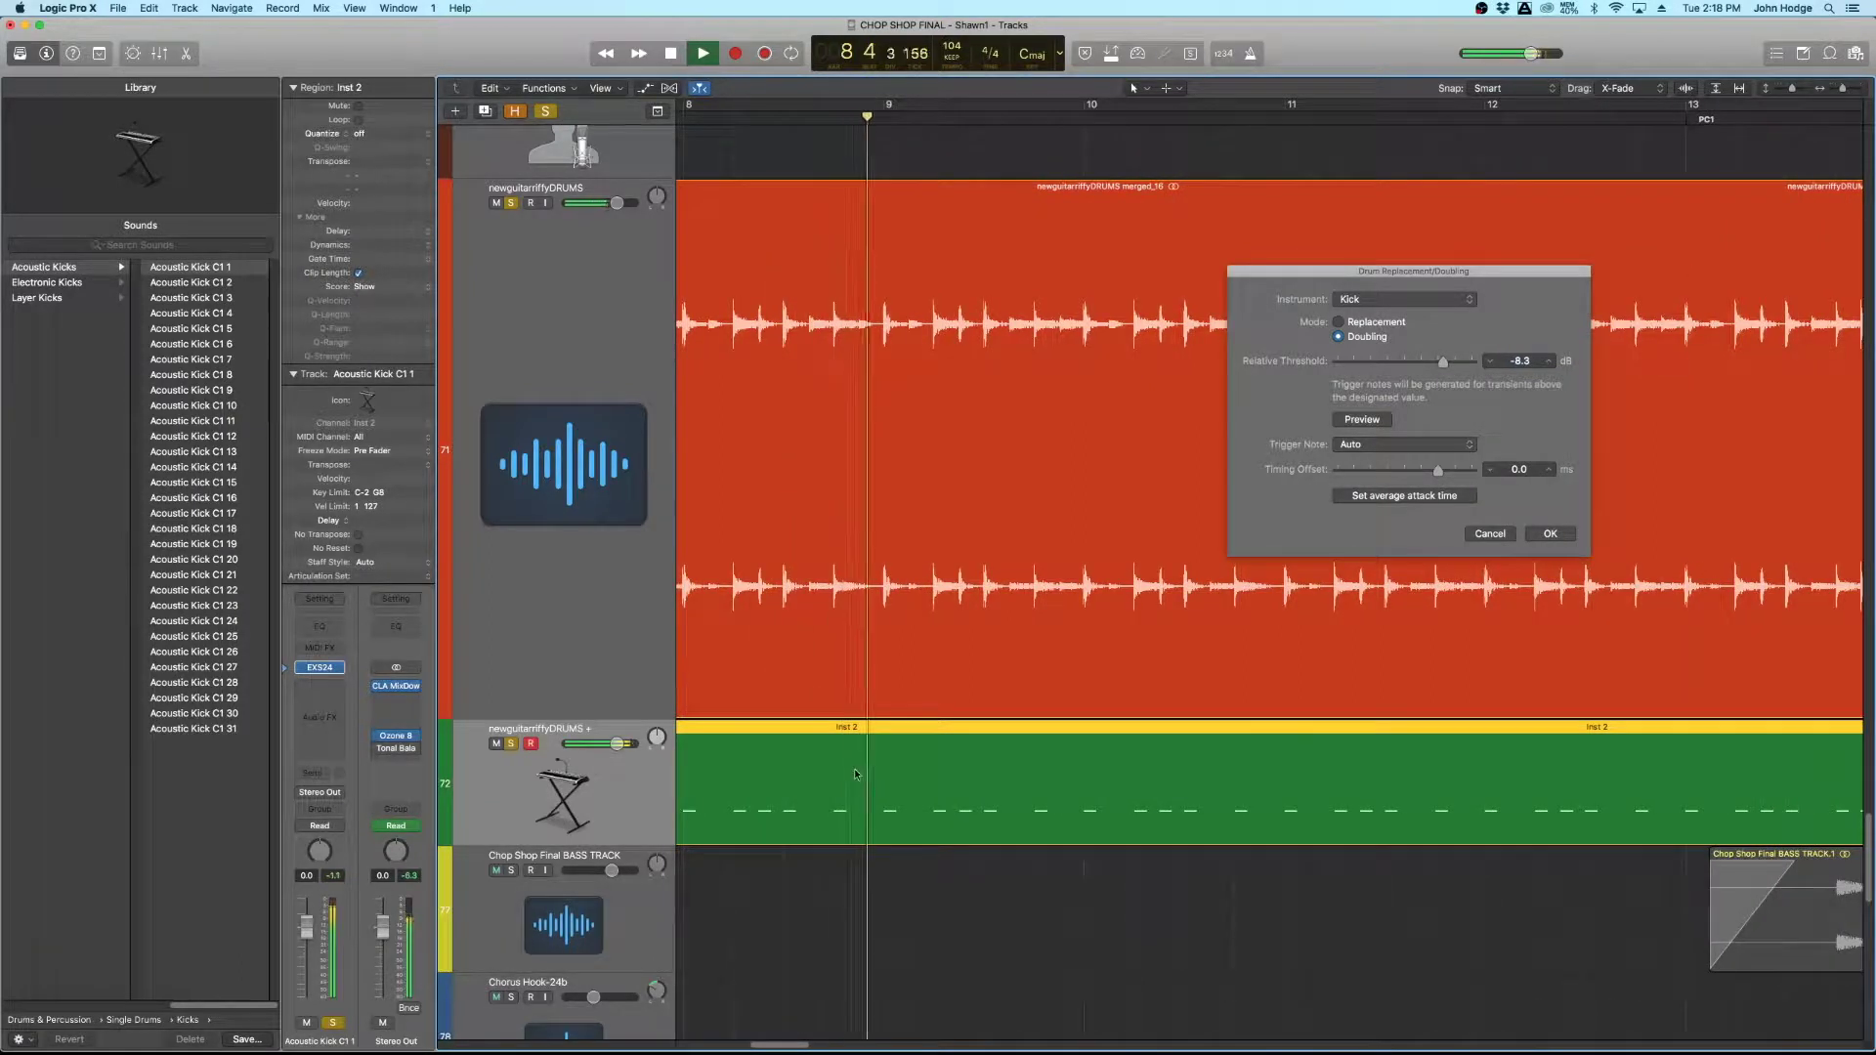
key("space")
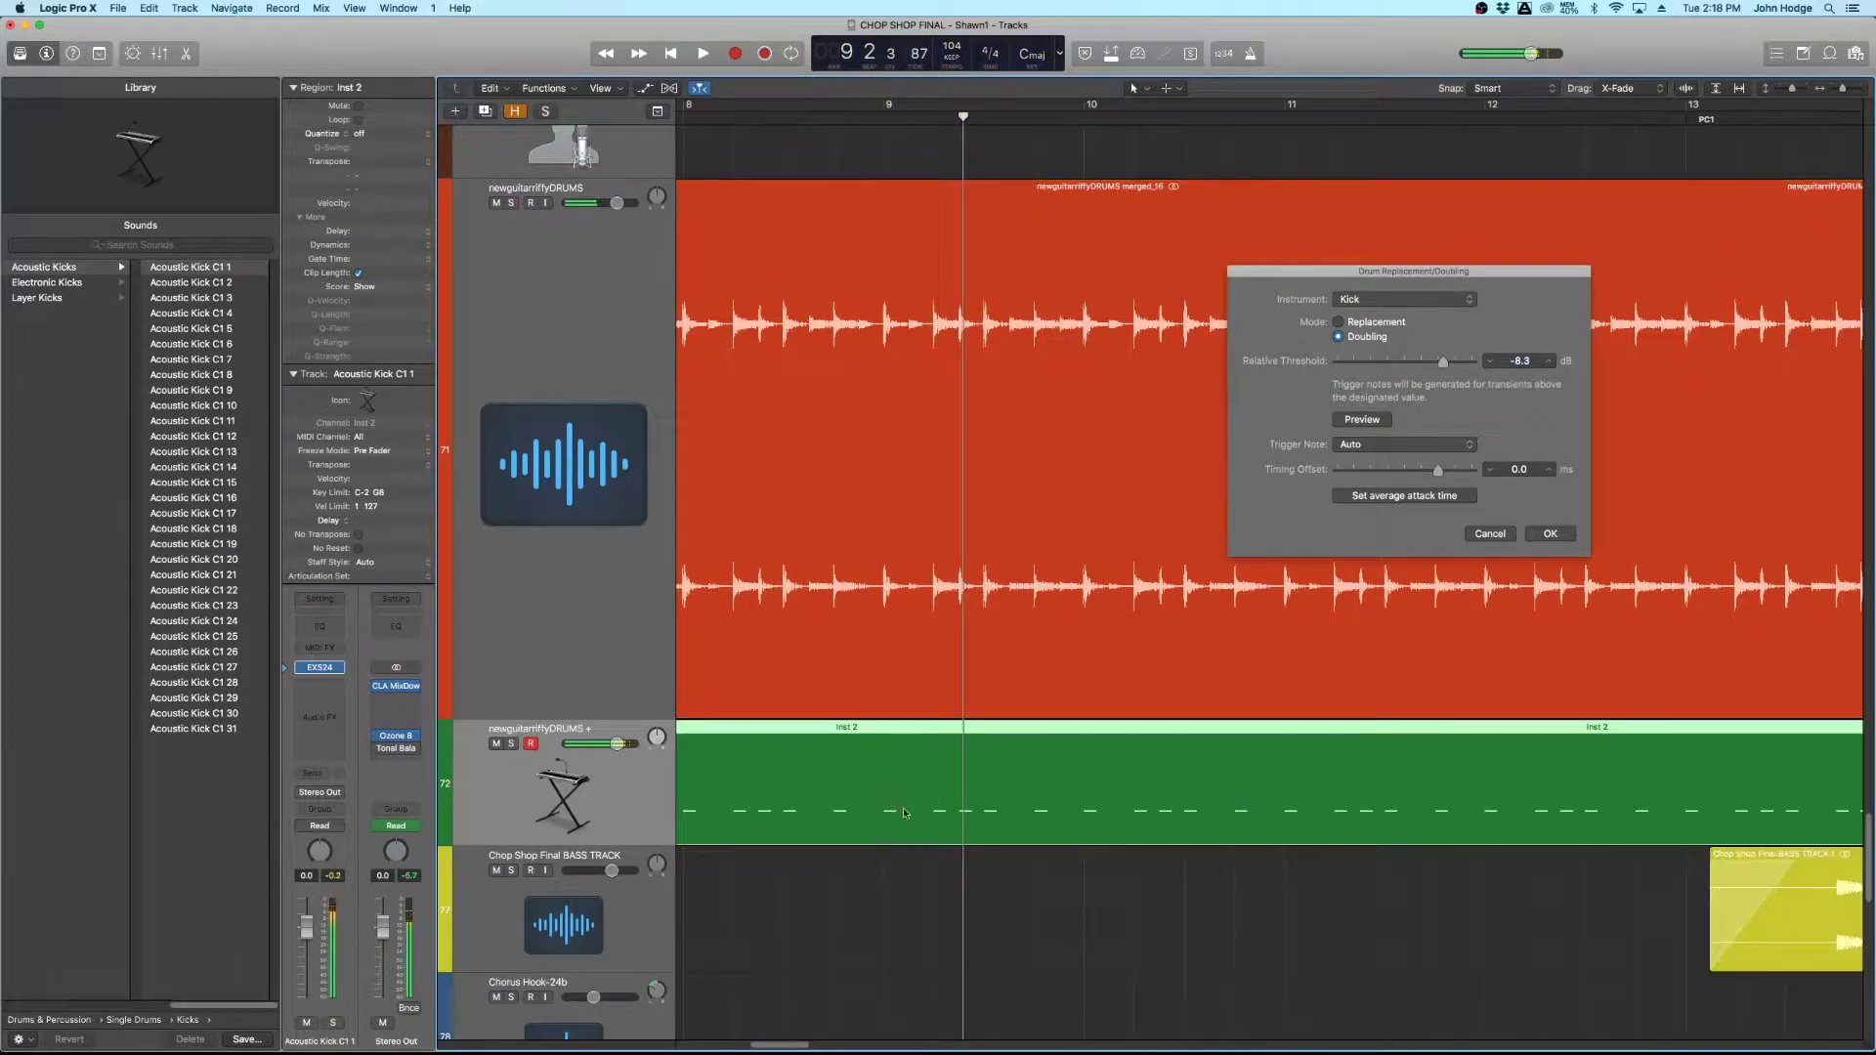
double_click(946, 756)
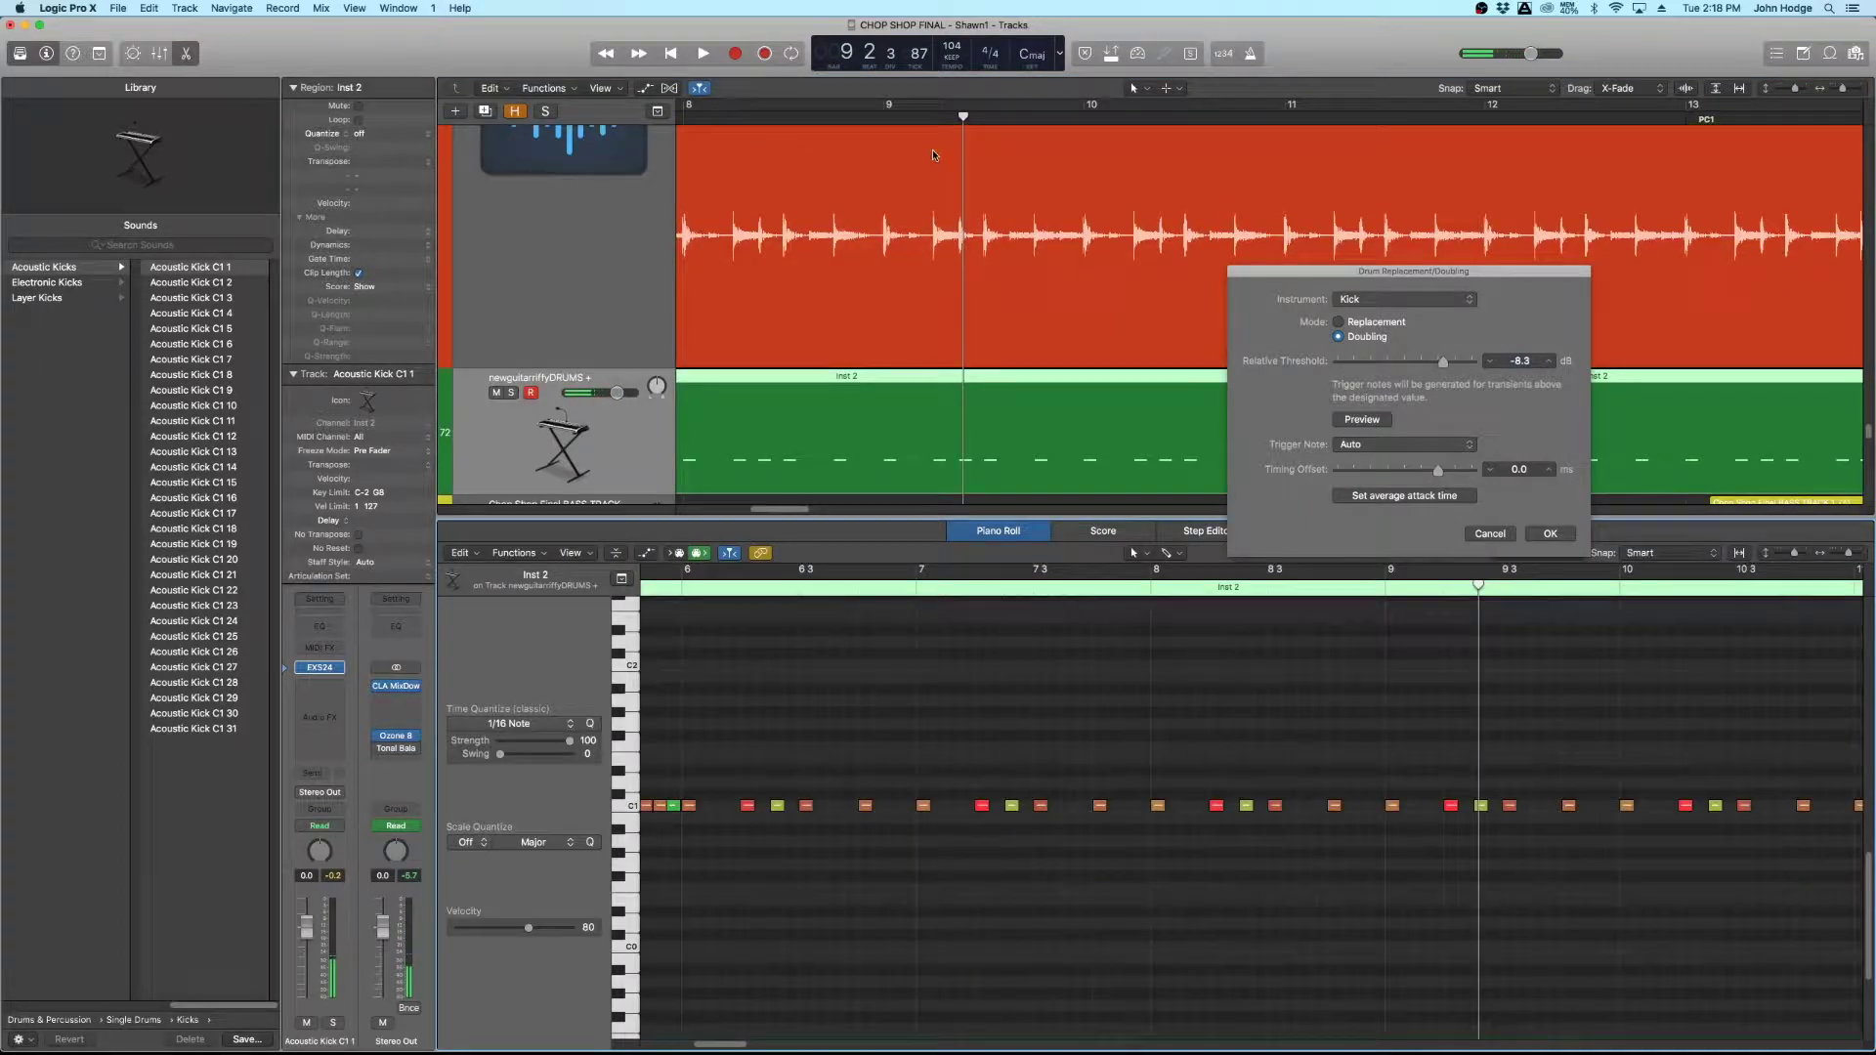
Shift one Inst 2 kick note later and delete the stray kick note.
left_click(929, 117)
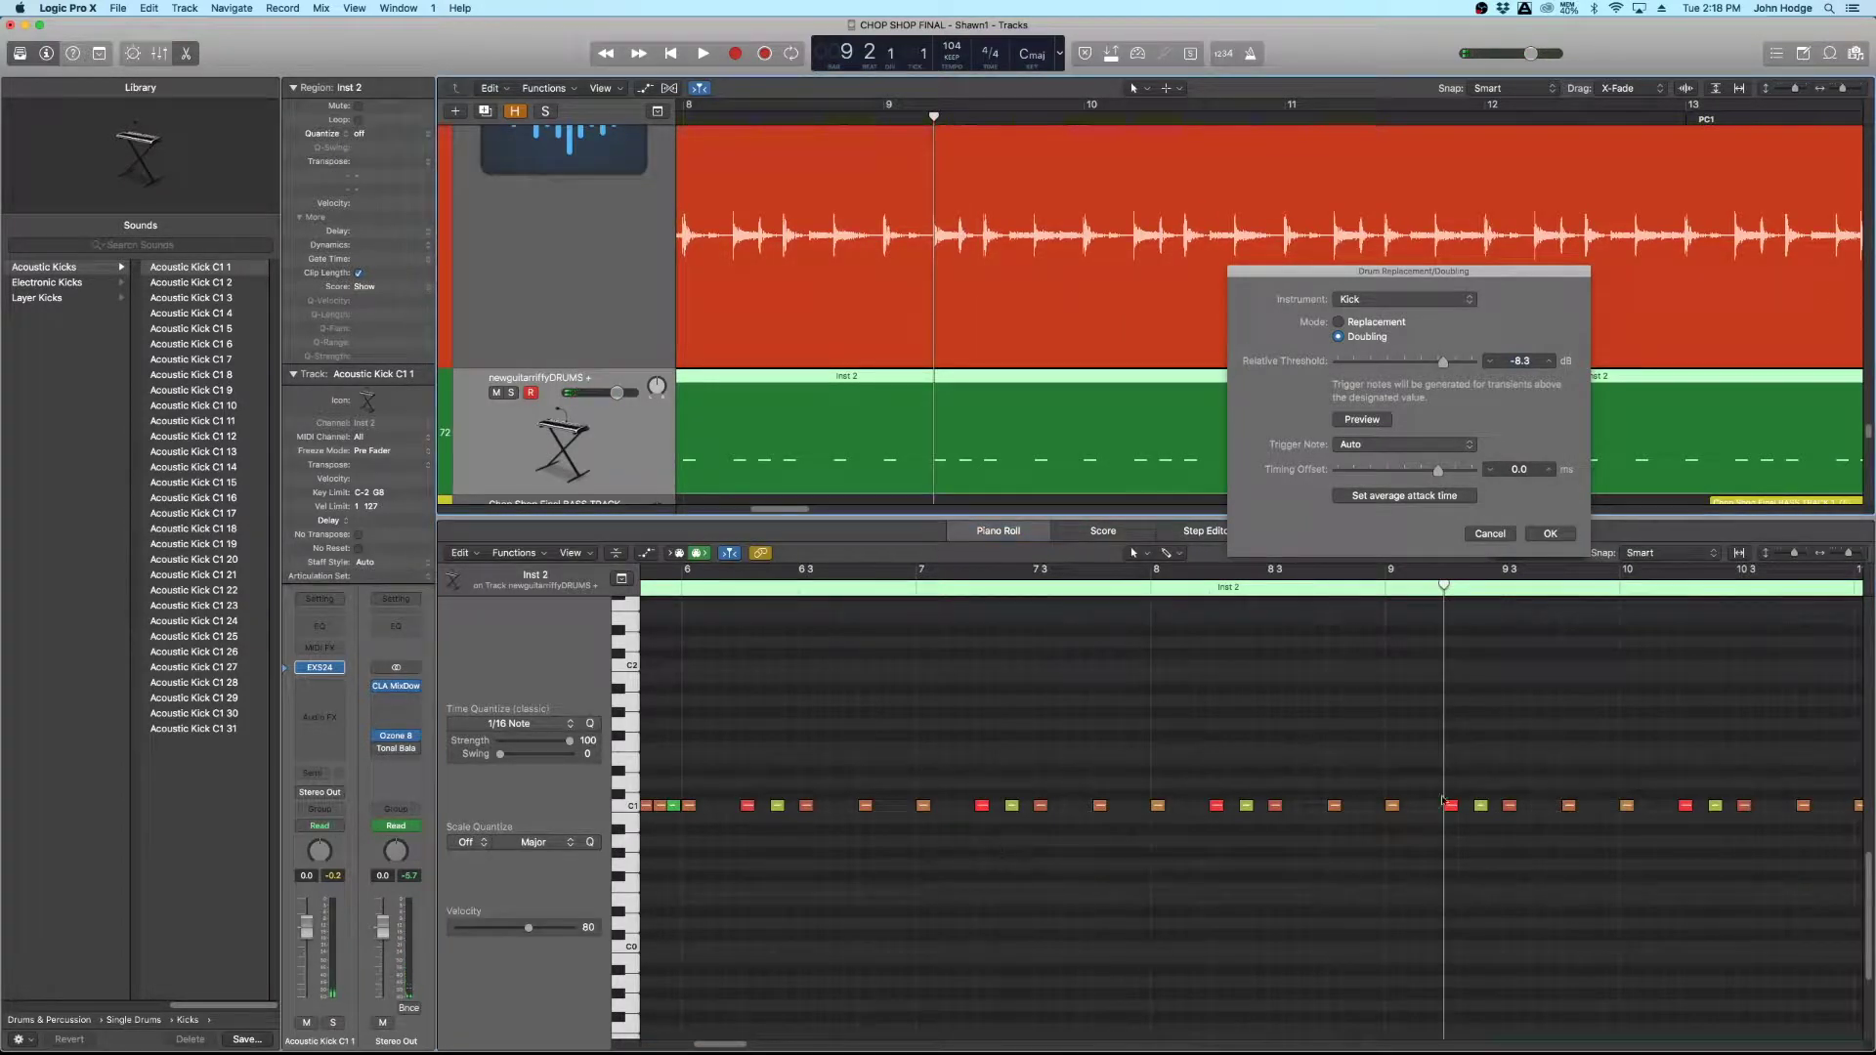
left_click_drag(1450, 804, 1513, 806)
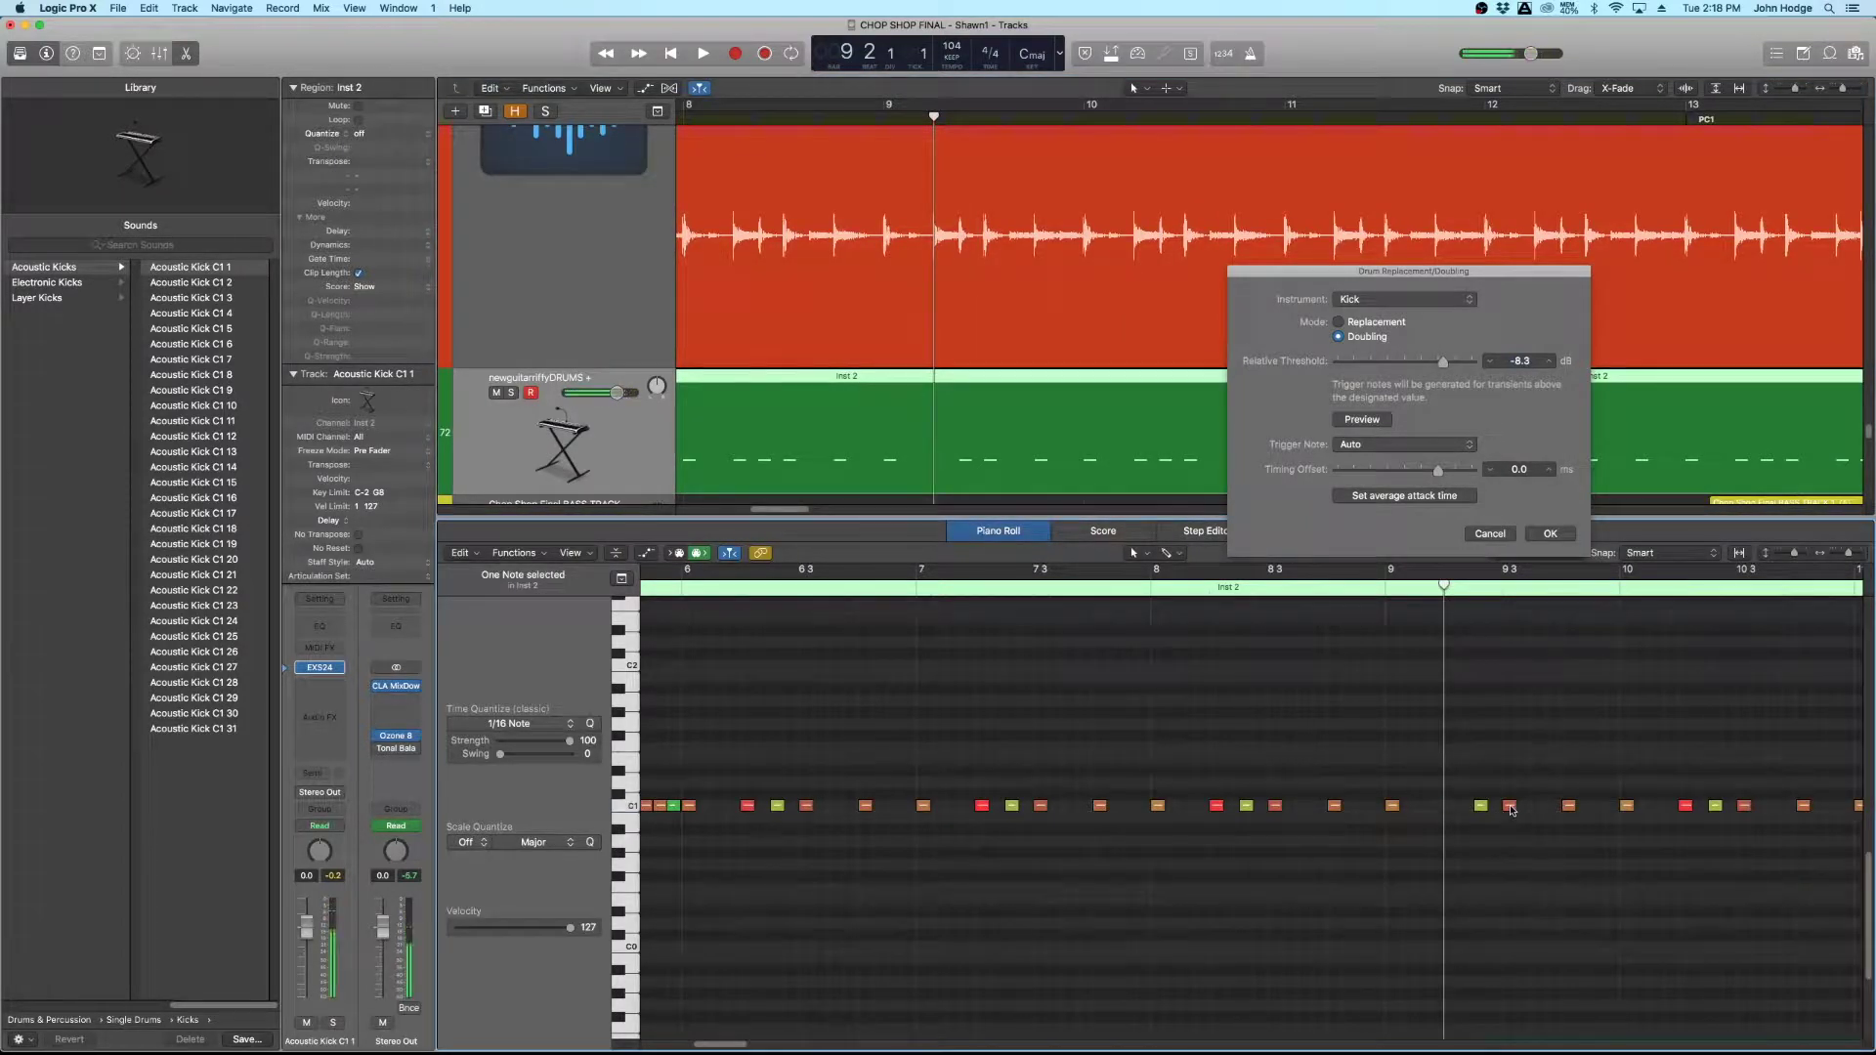
left_click(1568, 805)
key("Delete")
Start playback just before bar 9 with the kick and drum loop tracks soloed.
left_click(1371, 588)
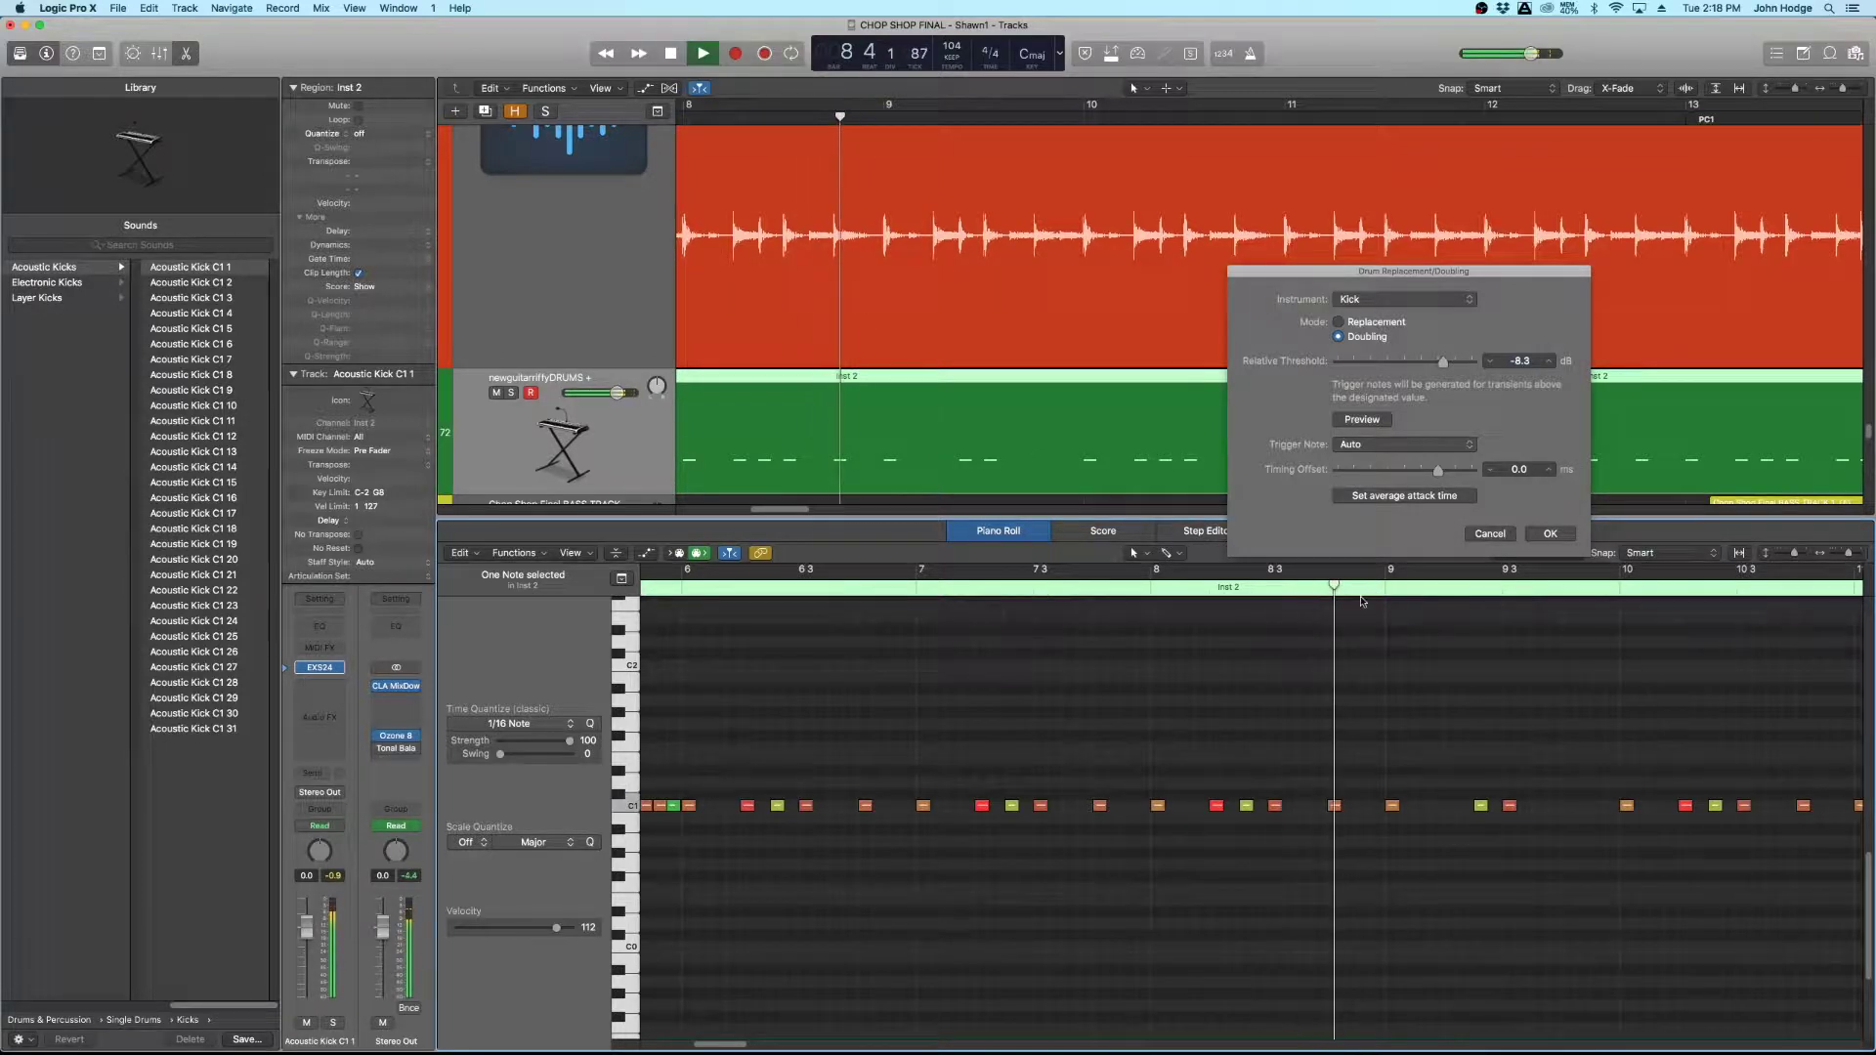
left_click_drag(1370, 588, 1341, 588)
left_click(510, 393)
scroll(509, 293, "up", 5)
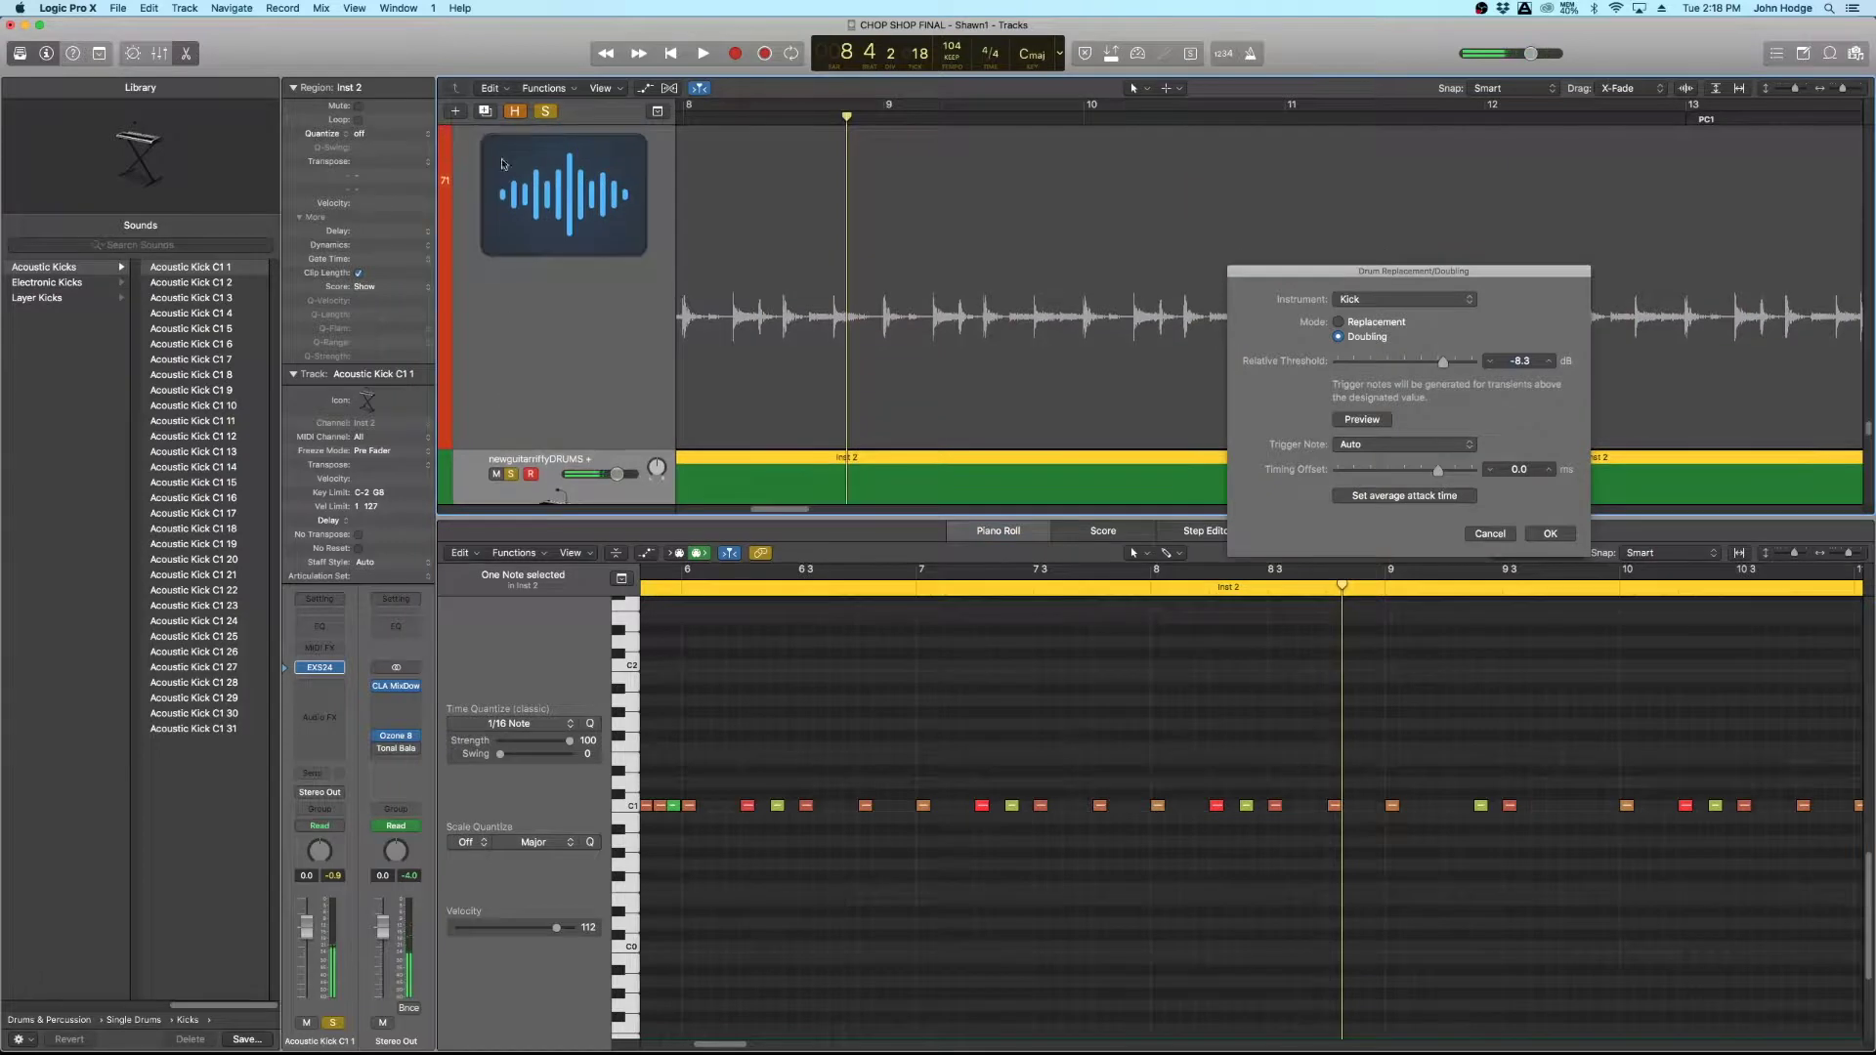
left_click(510, 149)
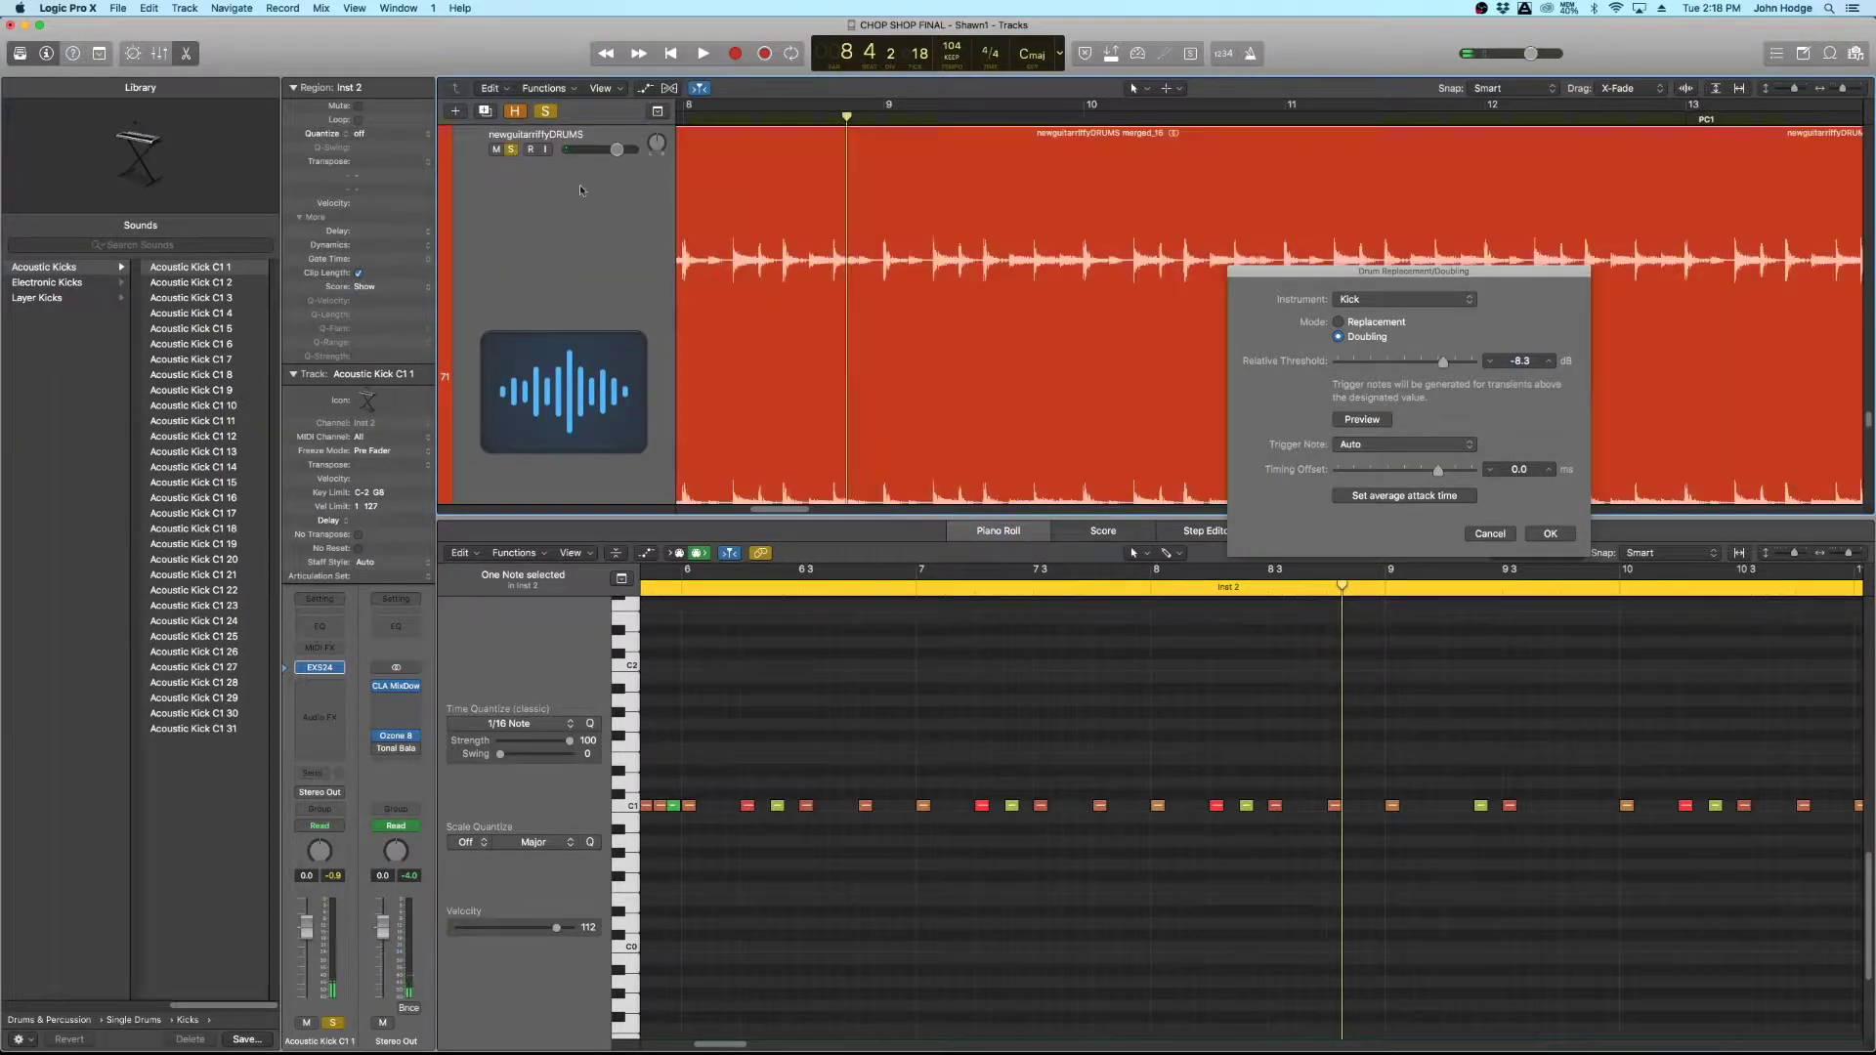
left_click(806, 127)
key("space")
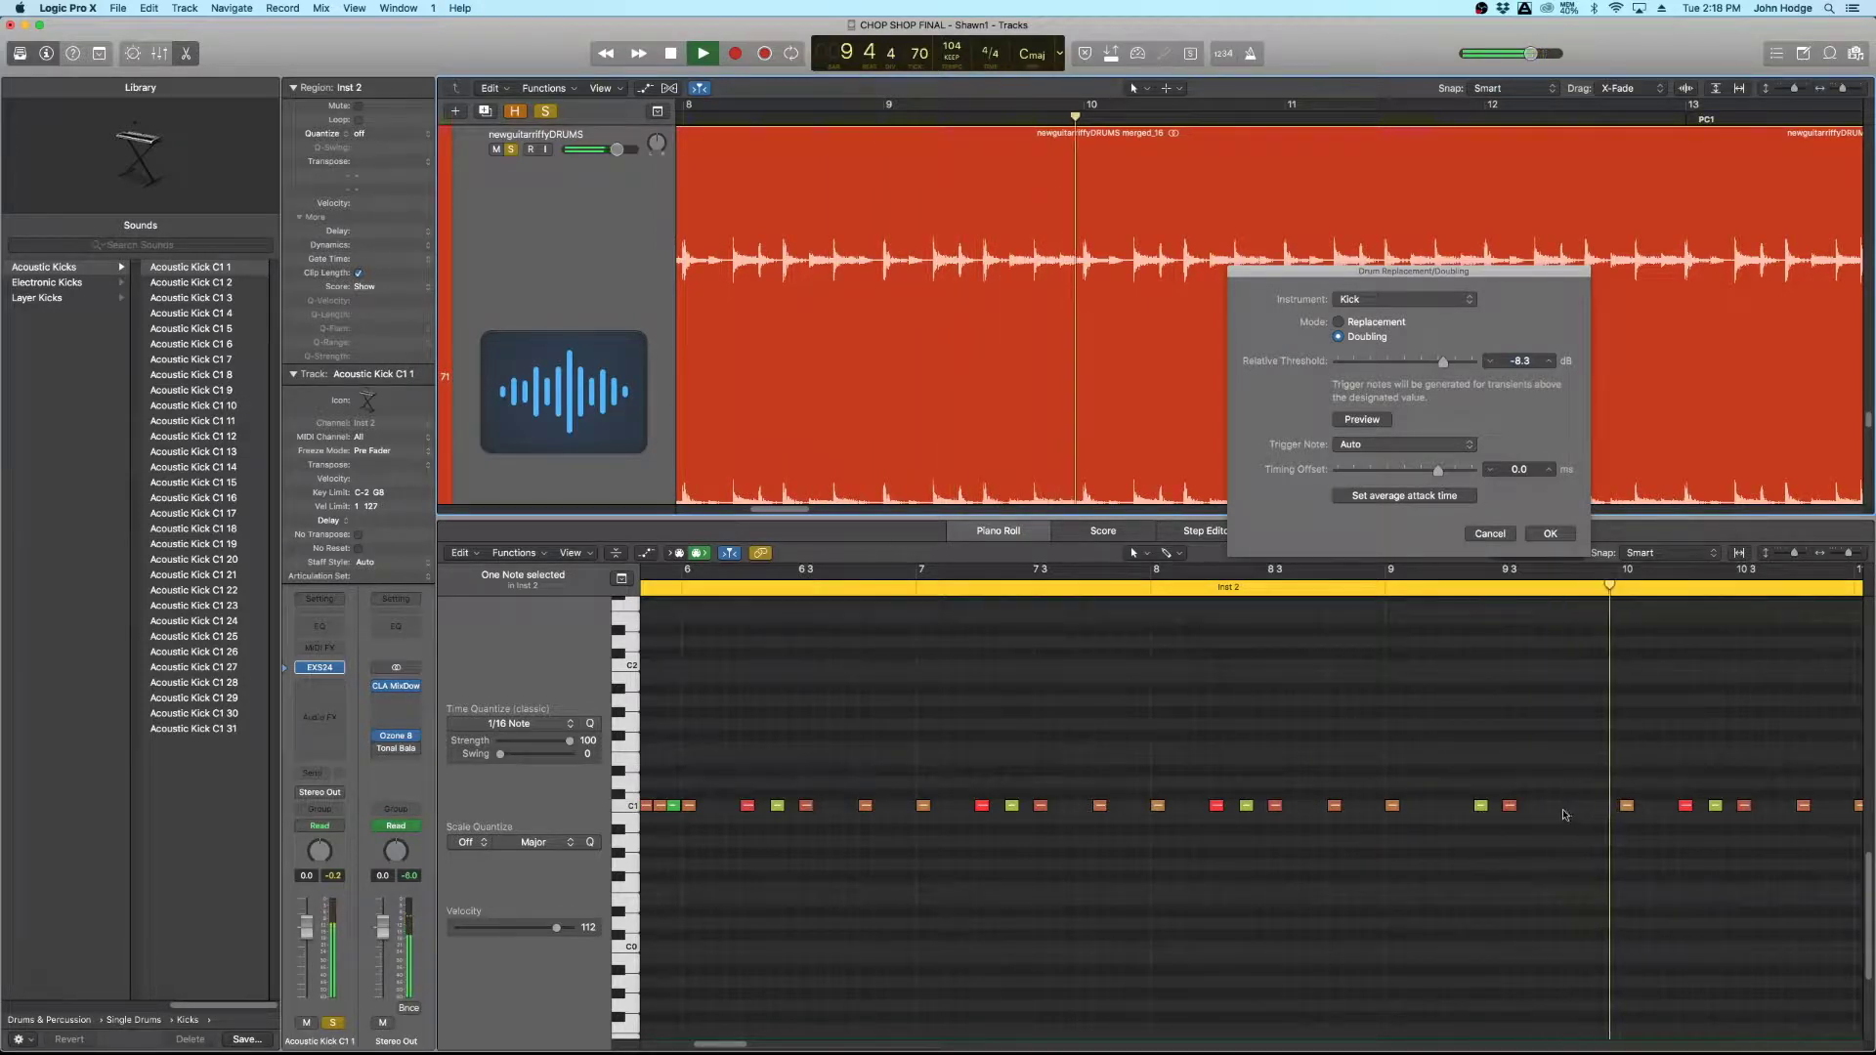
key("space")
Zoom in on bar 9's drum transients, then zoom the note view back out.
left_click(1388, 654)
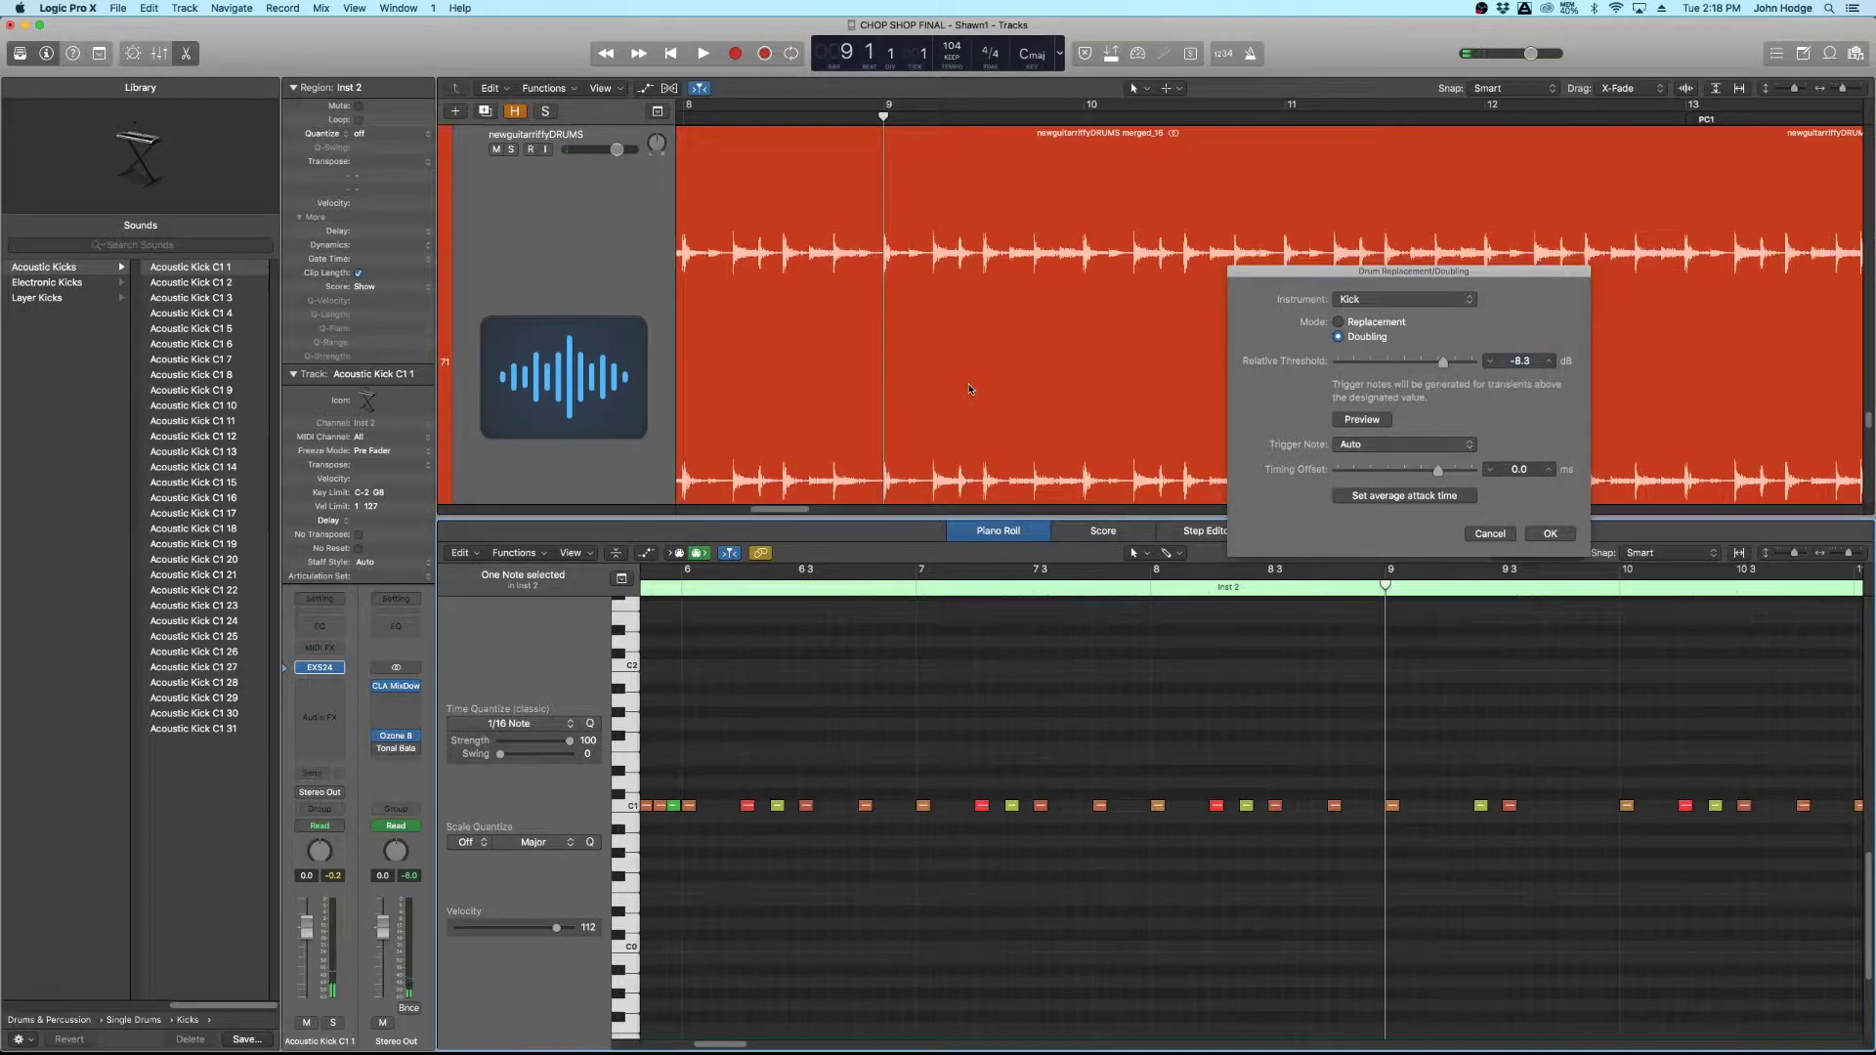
key("super+Right")
key("super+Right")
key("super+Down")
scroll(938, 352, "down", 1)
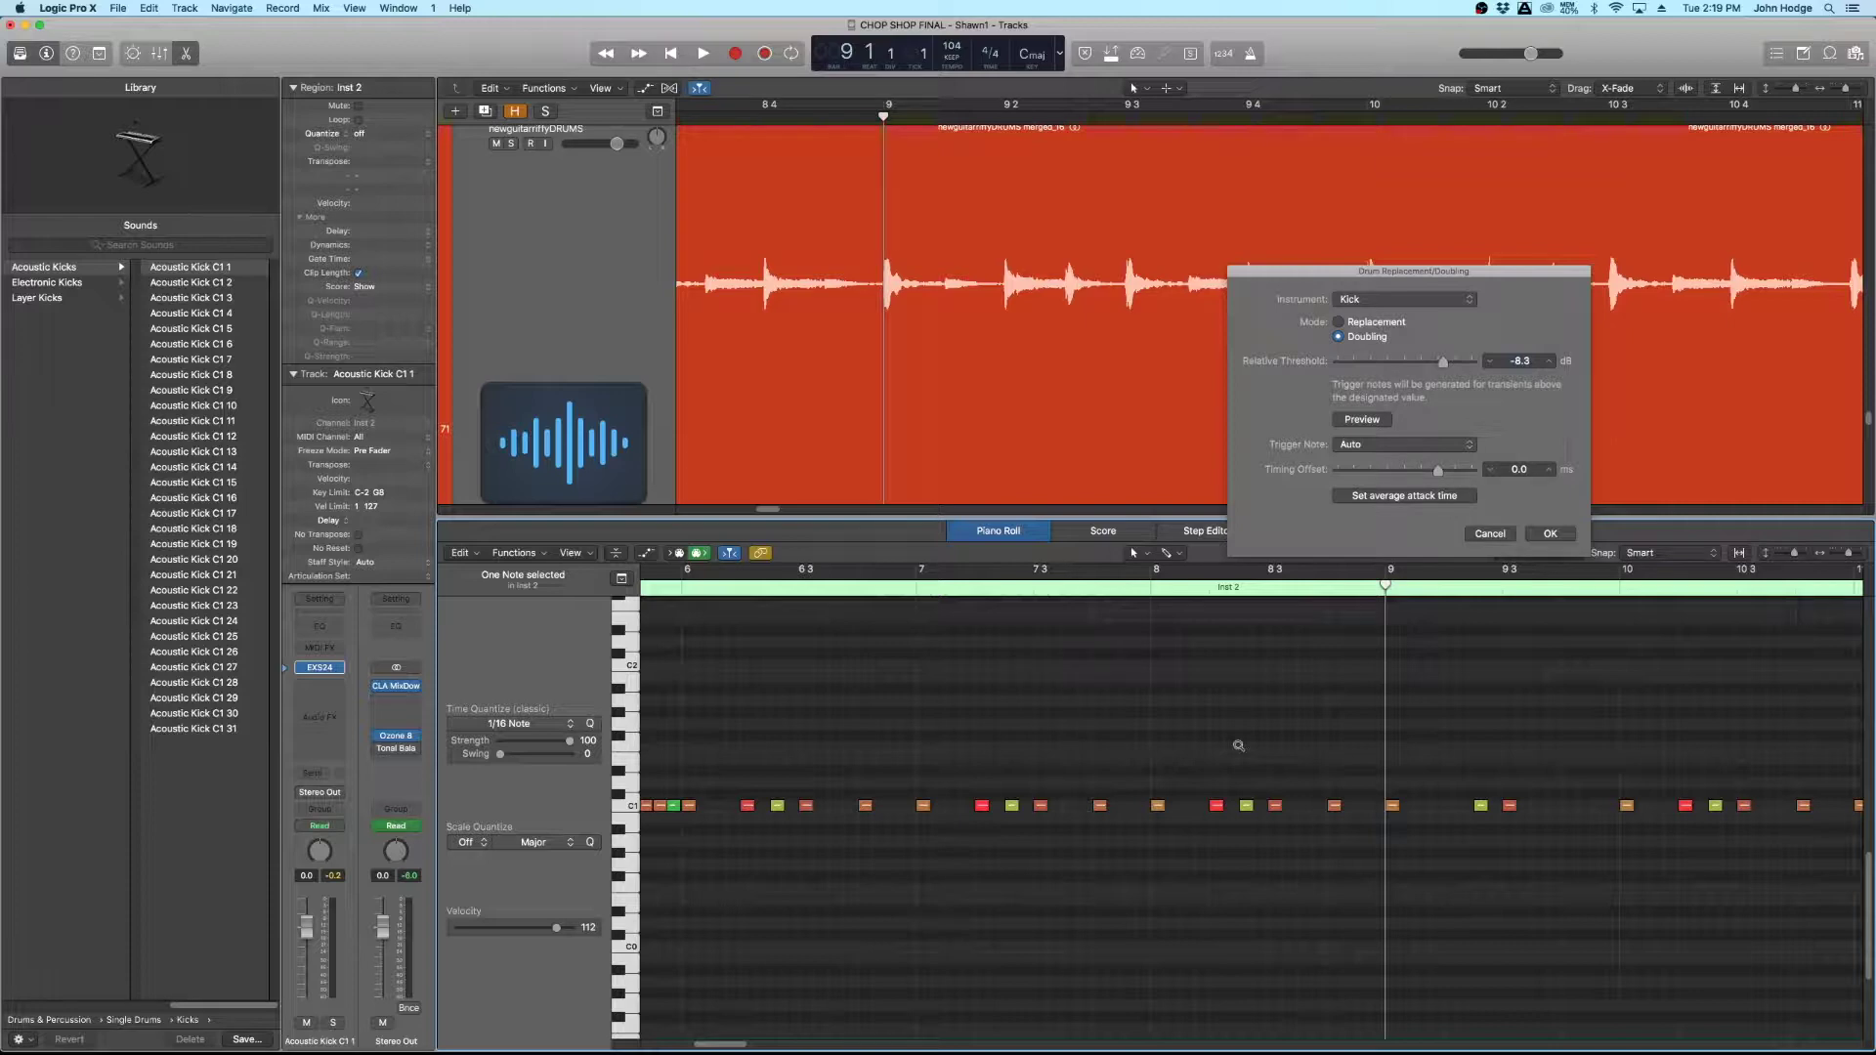
left_click(1157, 682, "ctrl+alt")
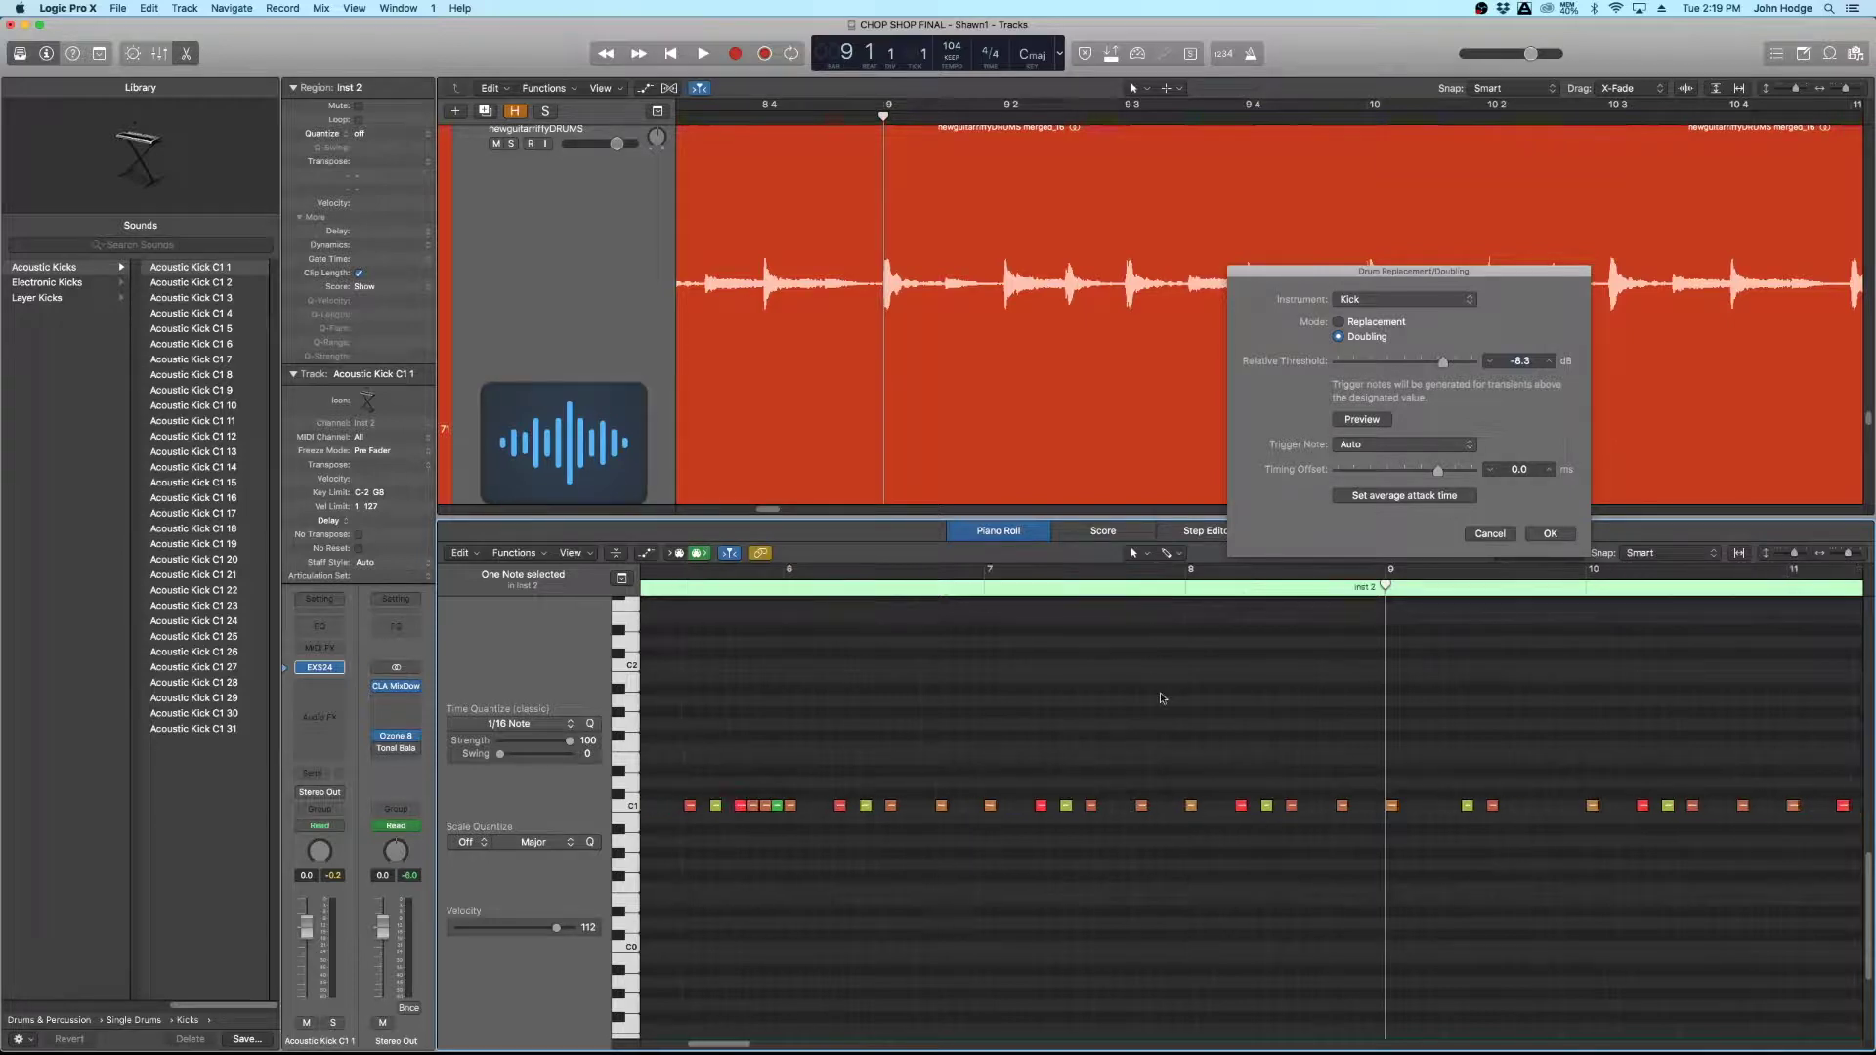
left_click(1155, 767, "ctrl+alt")
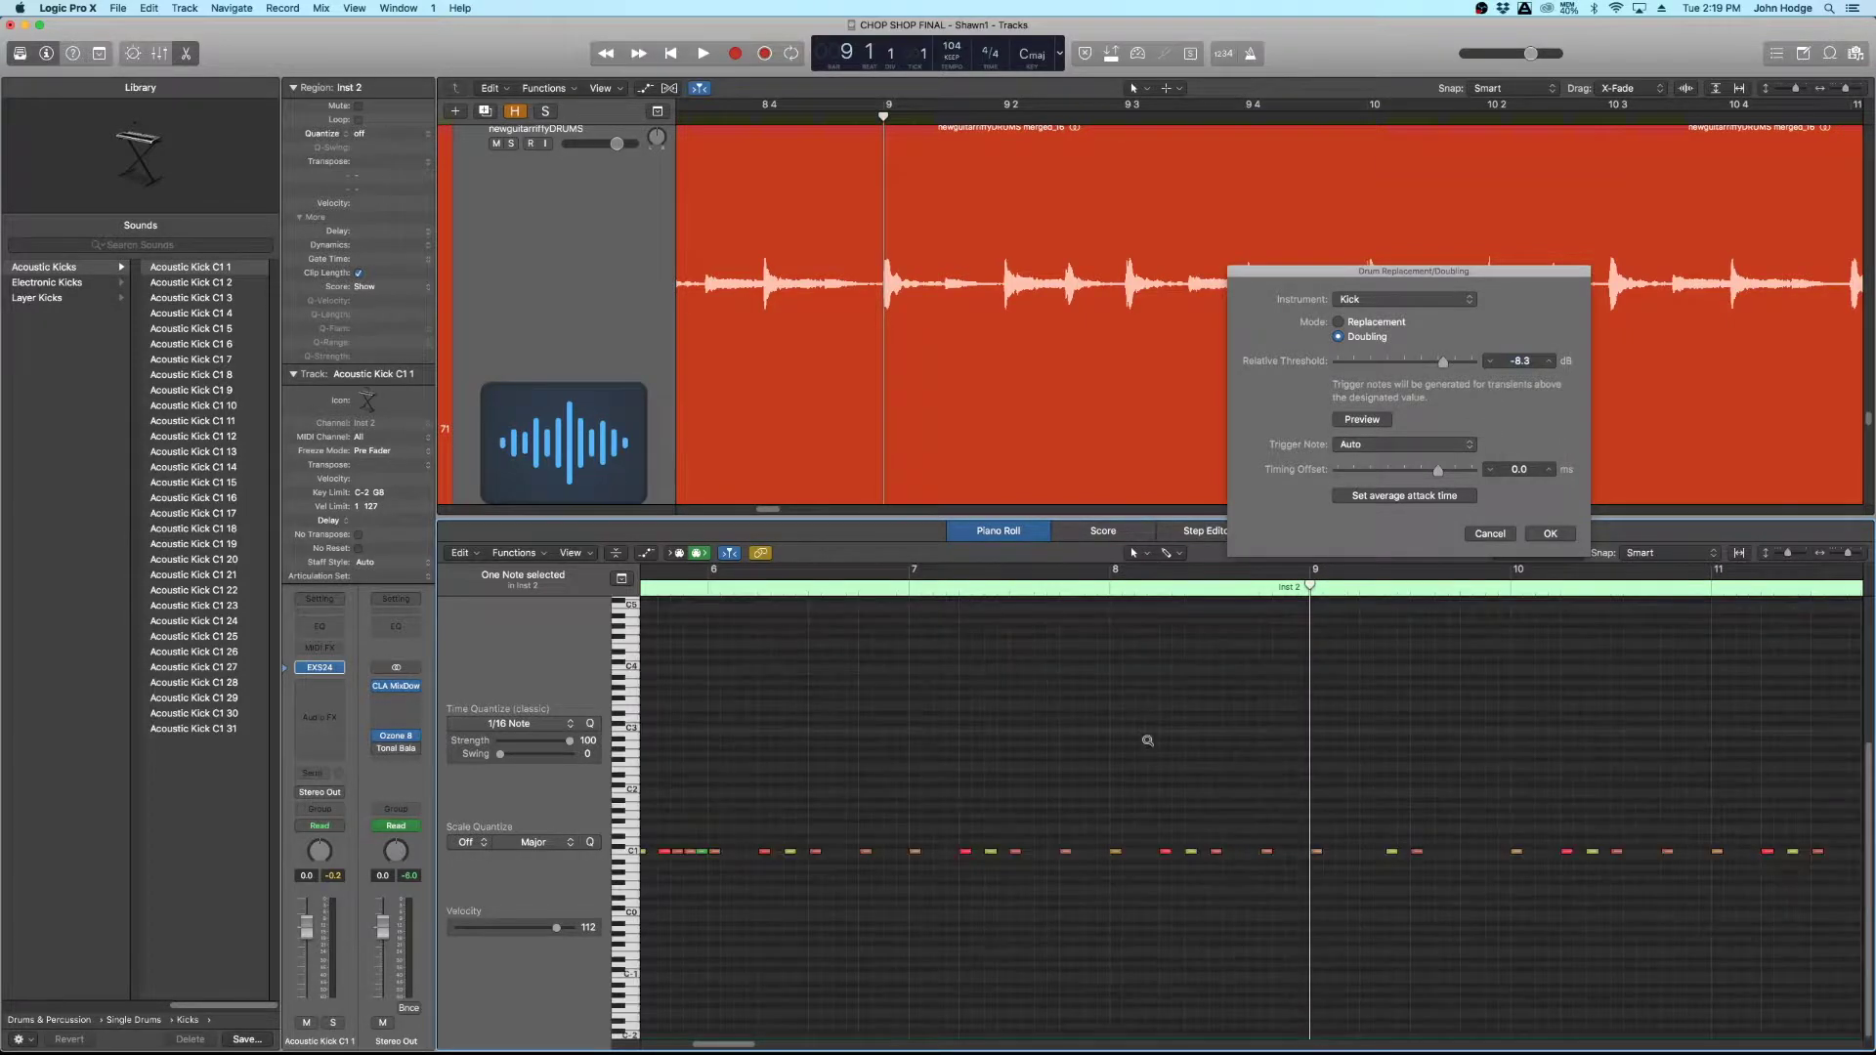
scroll(1048, 492, "down", 3)
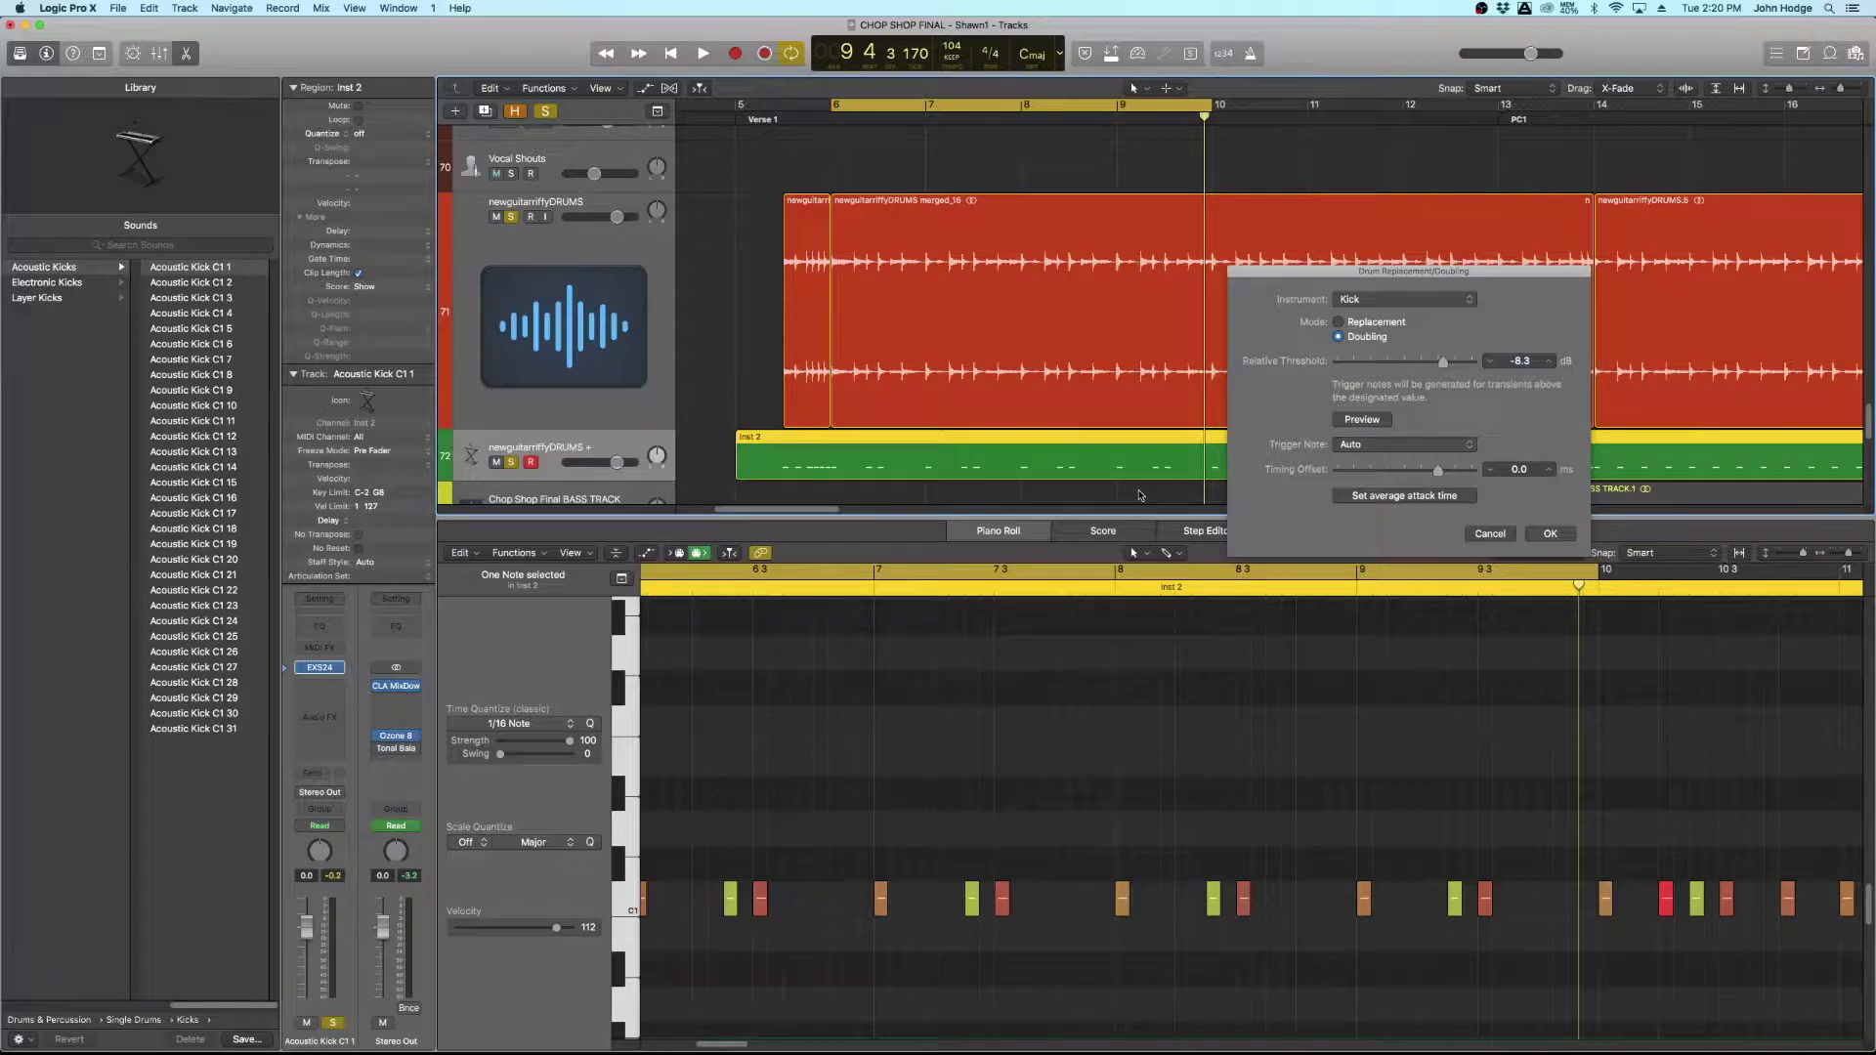
Play the soloed newguitarrifyDRUMS loop from bar 5 to about bar 8, then unsolo and stop.
key("space")
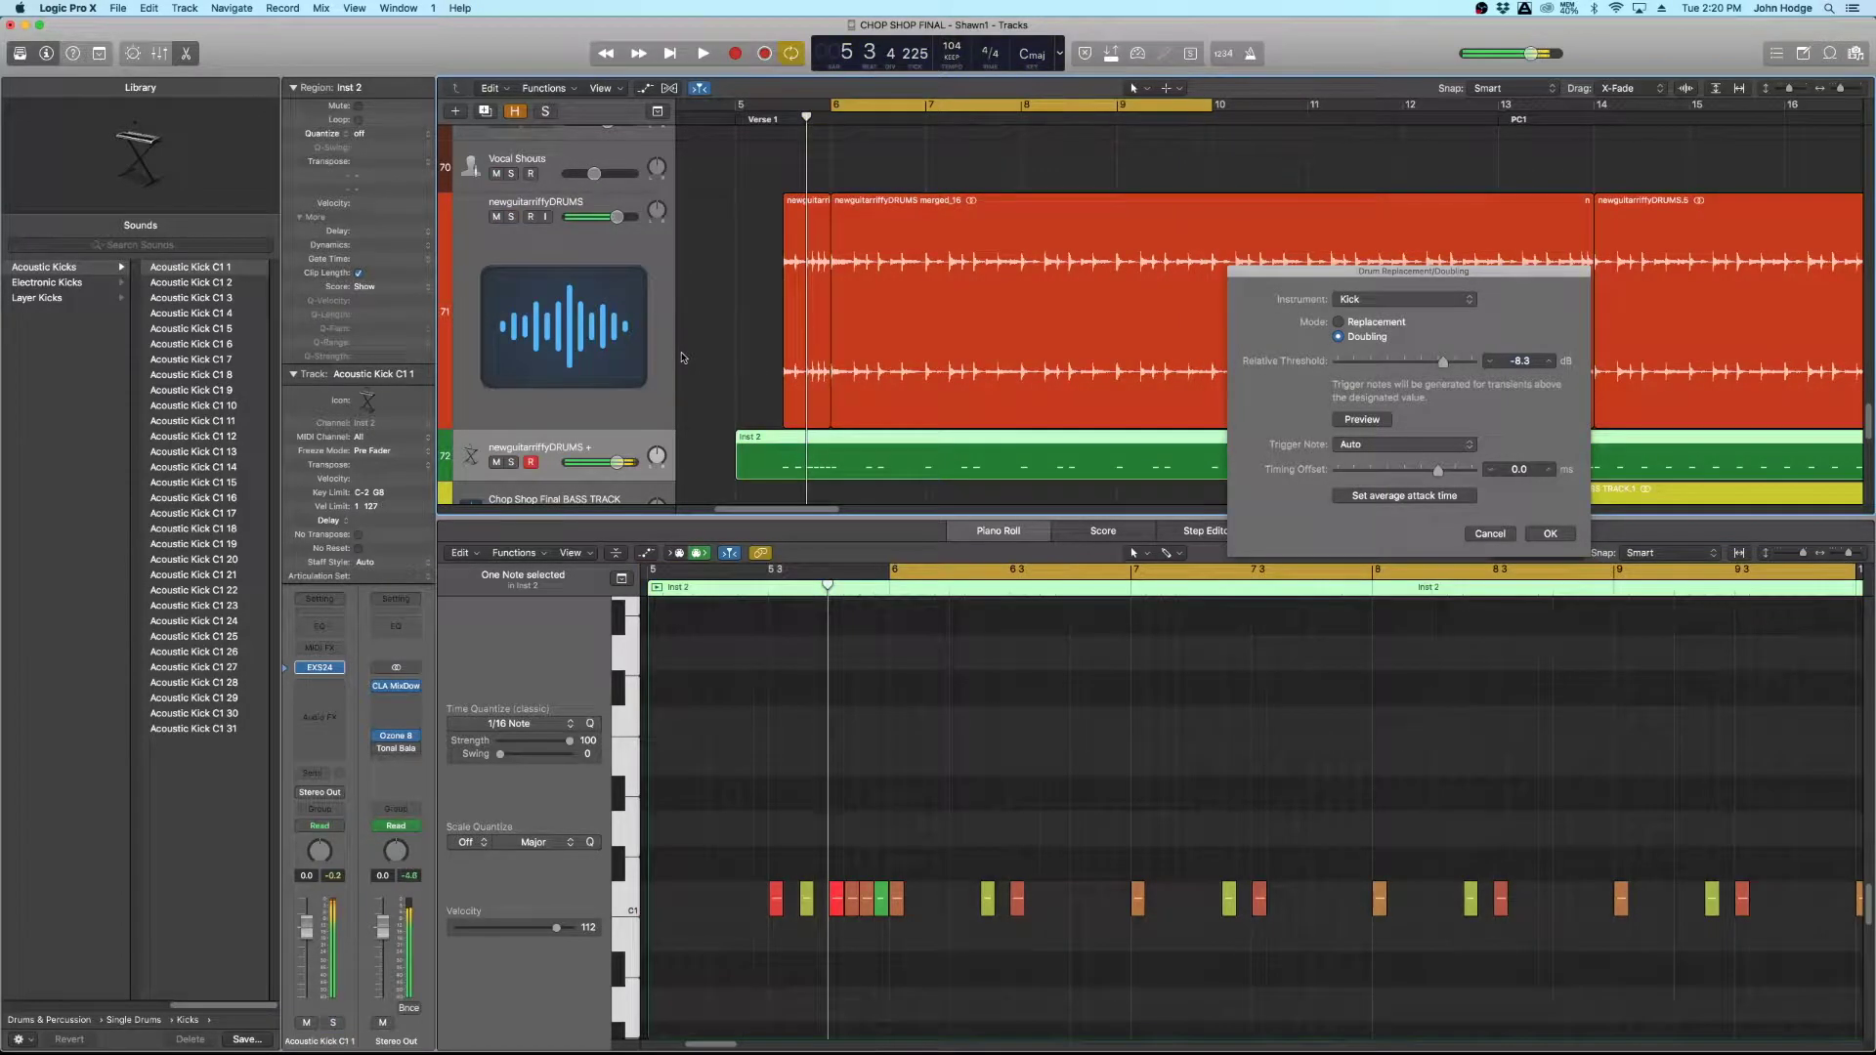
left_click(511, 218)
key("space")
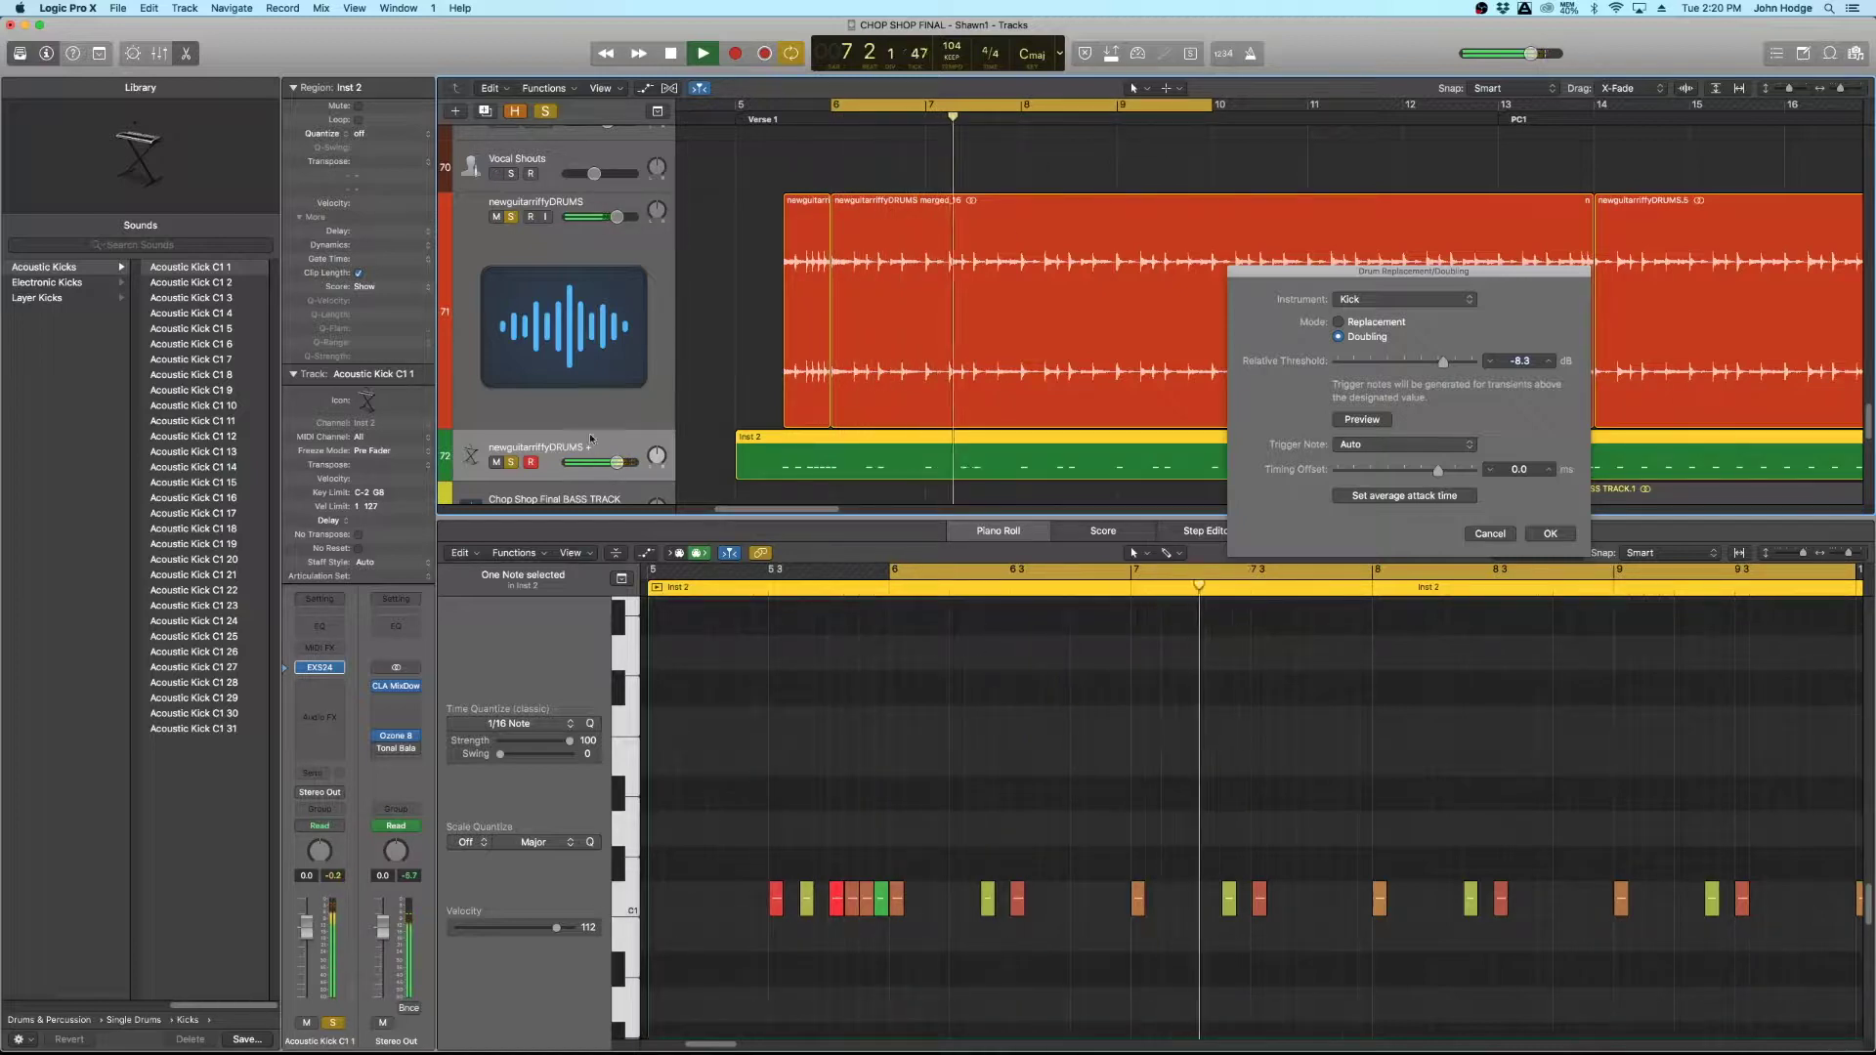
left_click(513, 217)
key("space")
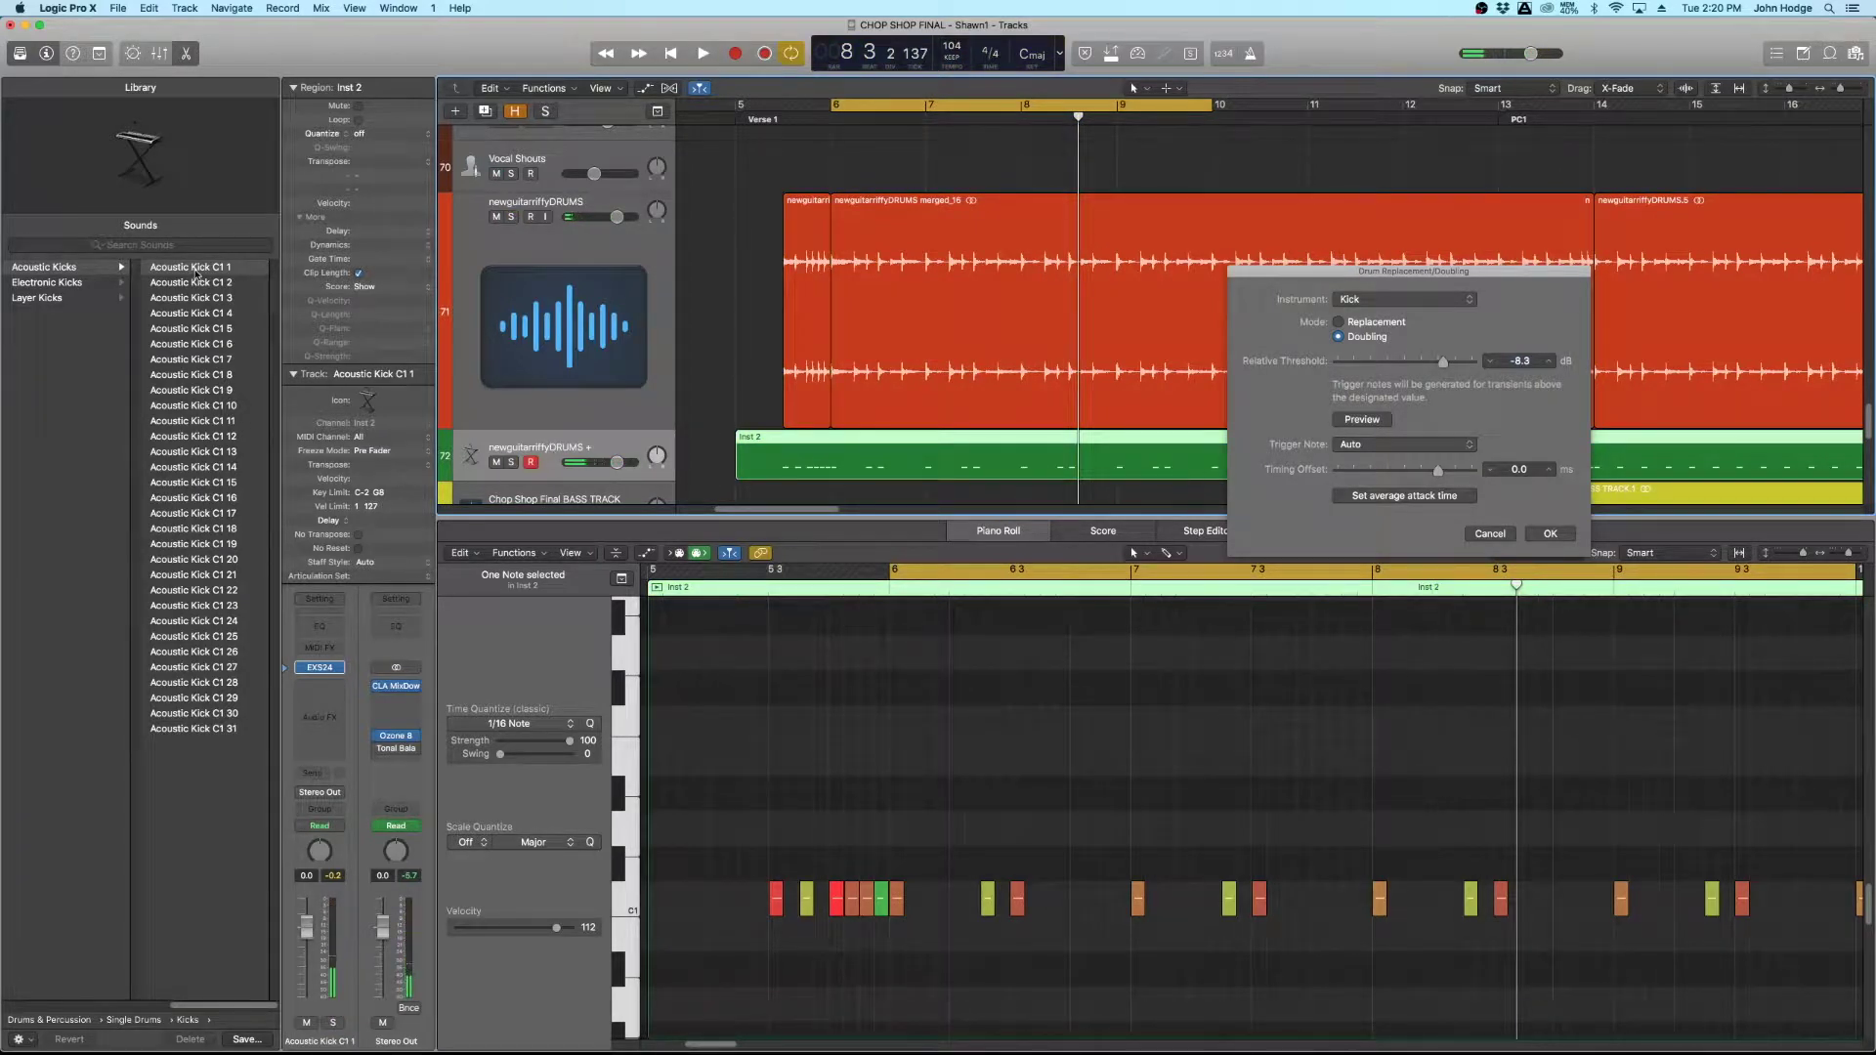
Load Acoustic Kick C1 1 and play the soloed Inst 2 kick track.
left_click(198, 269)
left_click(512, 463)
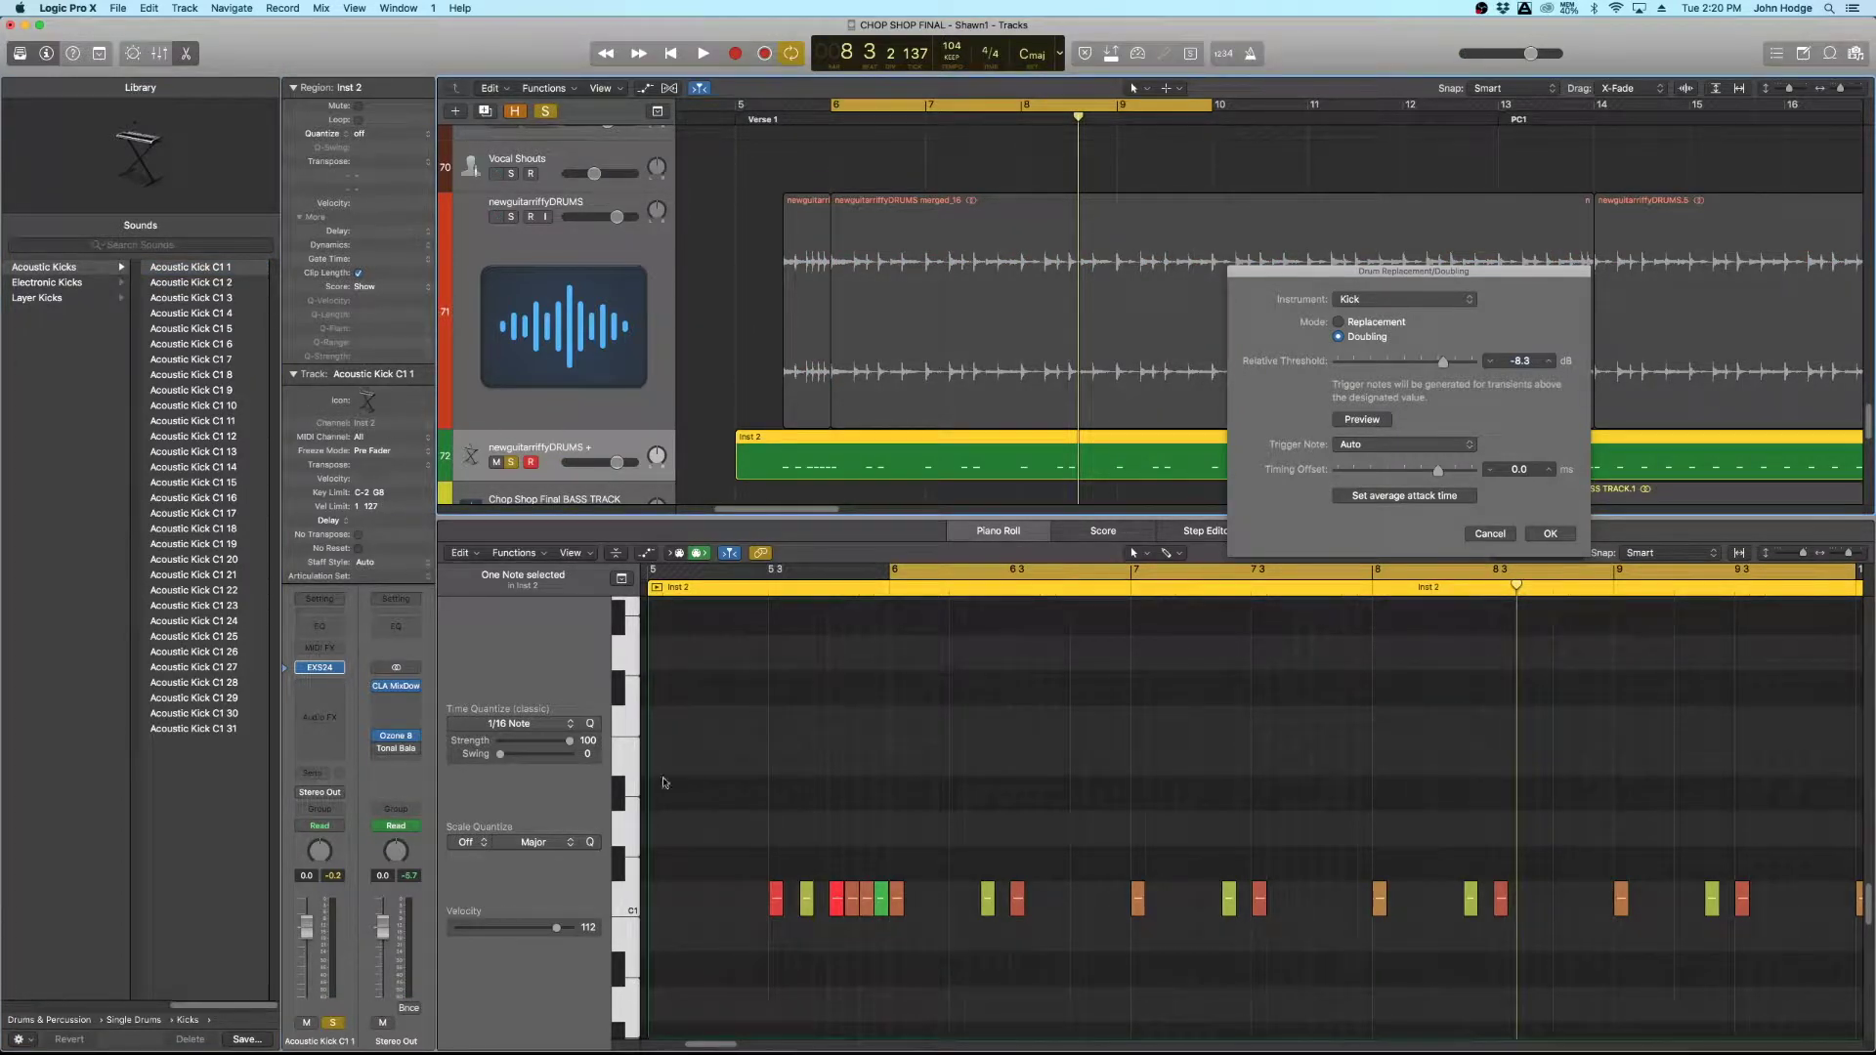
scroll(1098, 915, "right", 2)
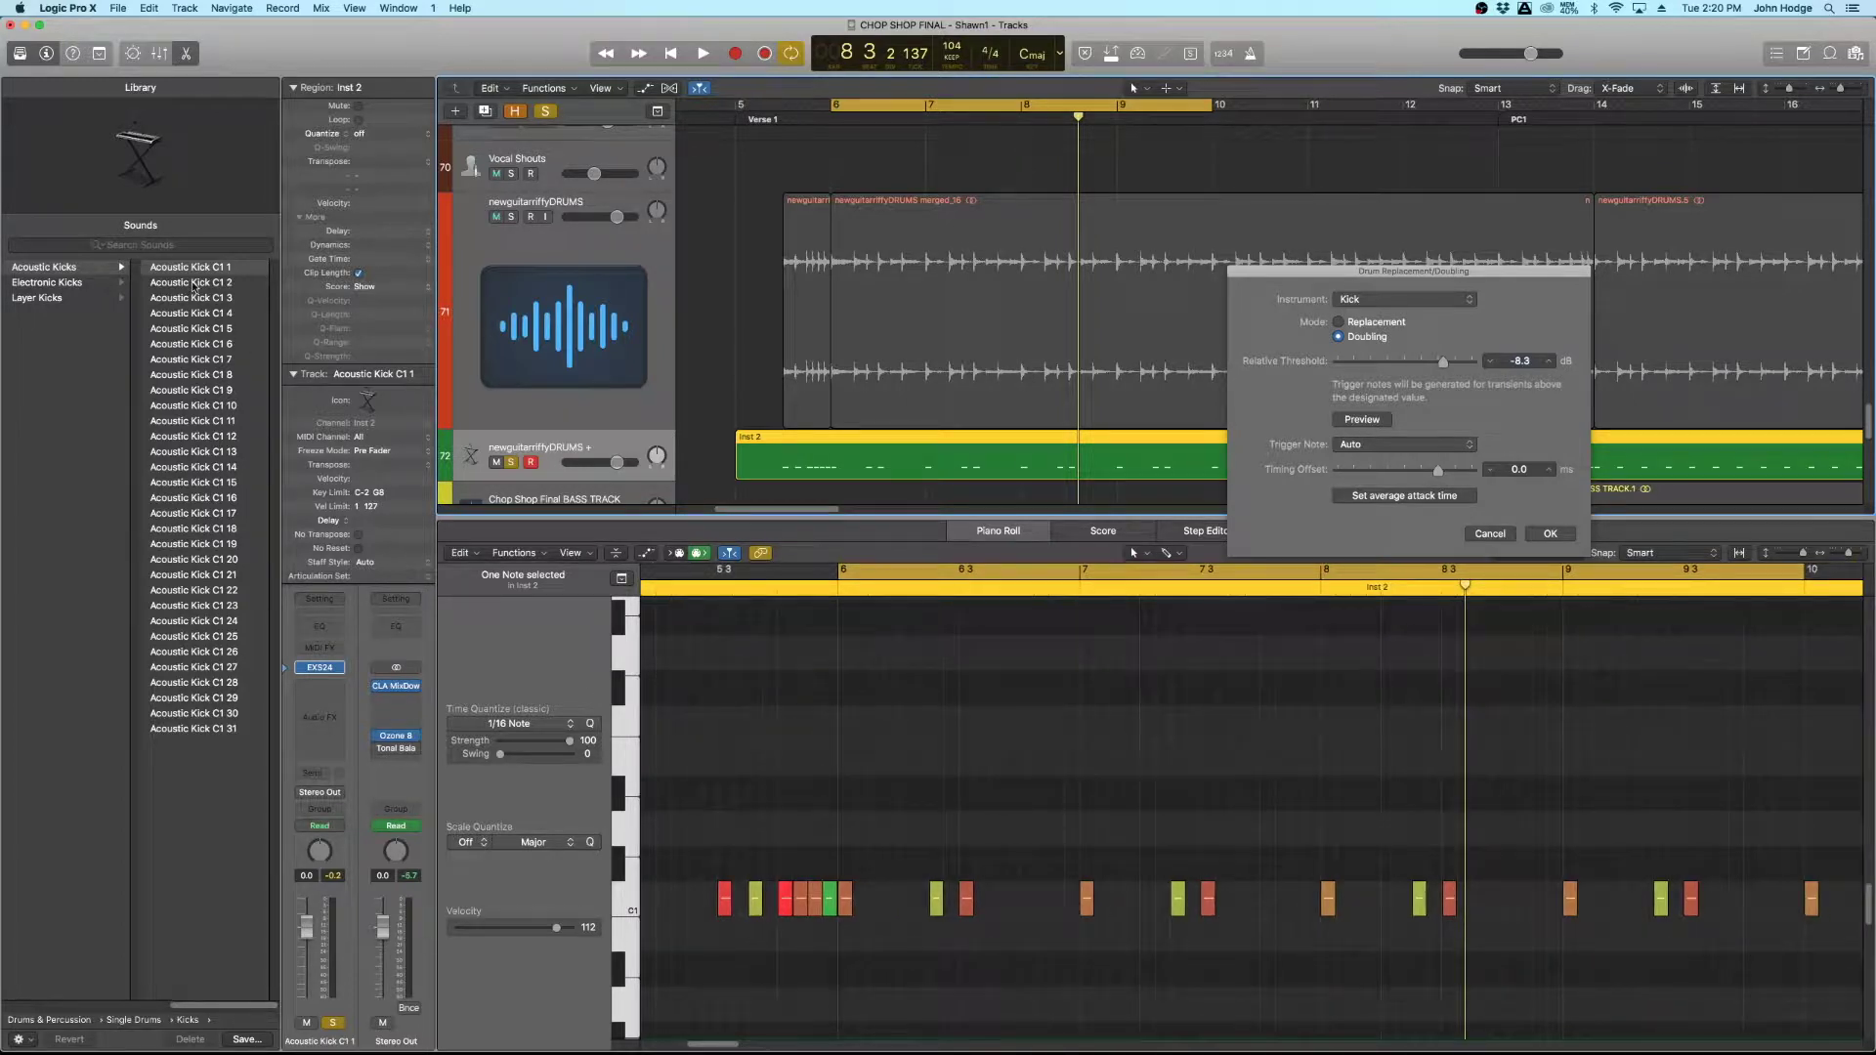
key("space")
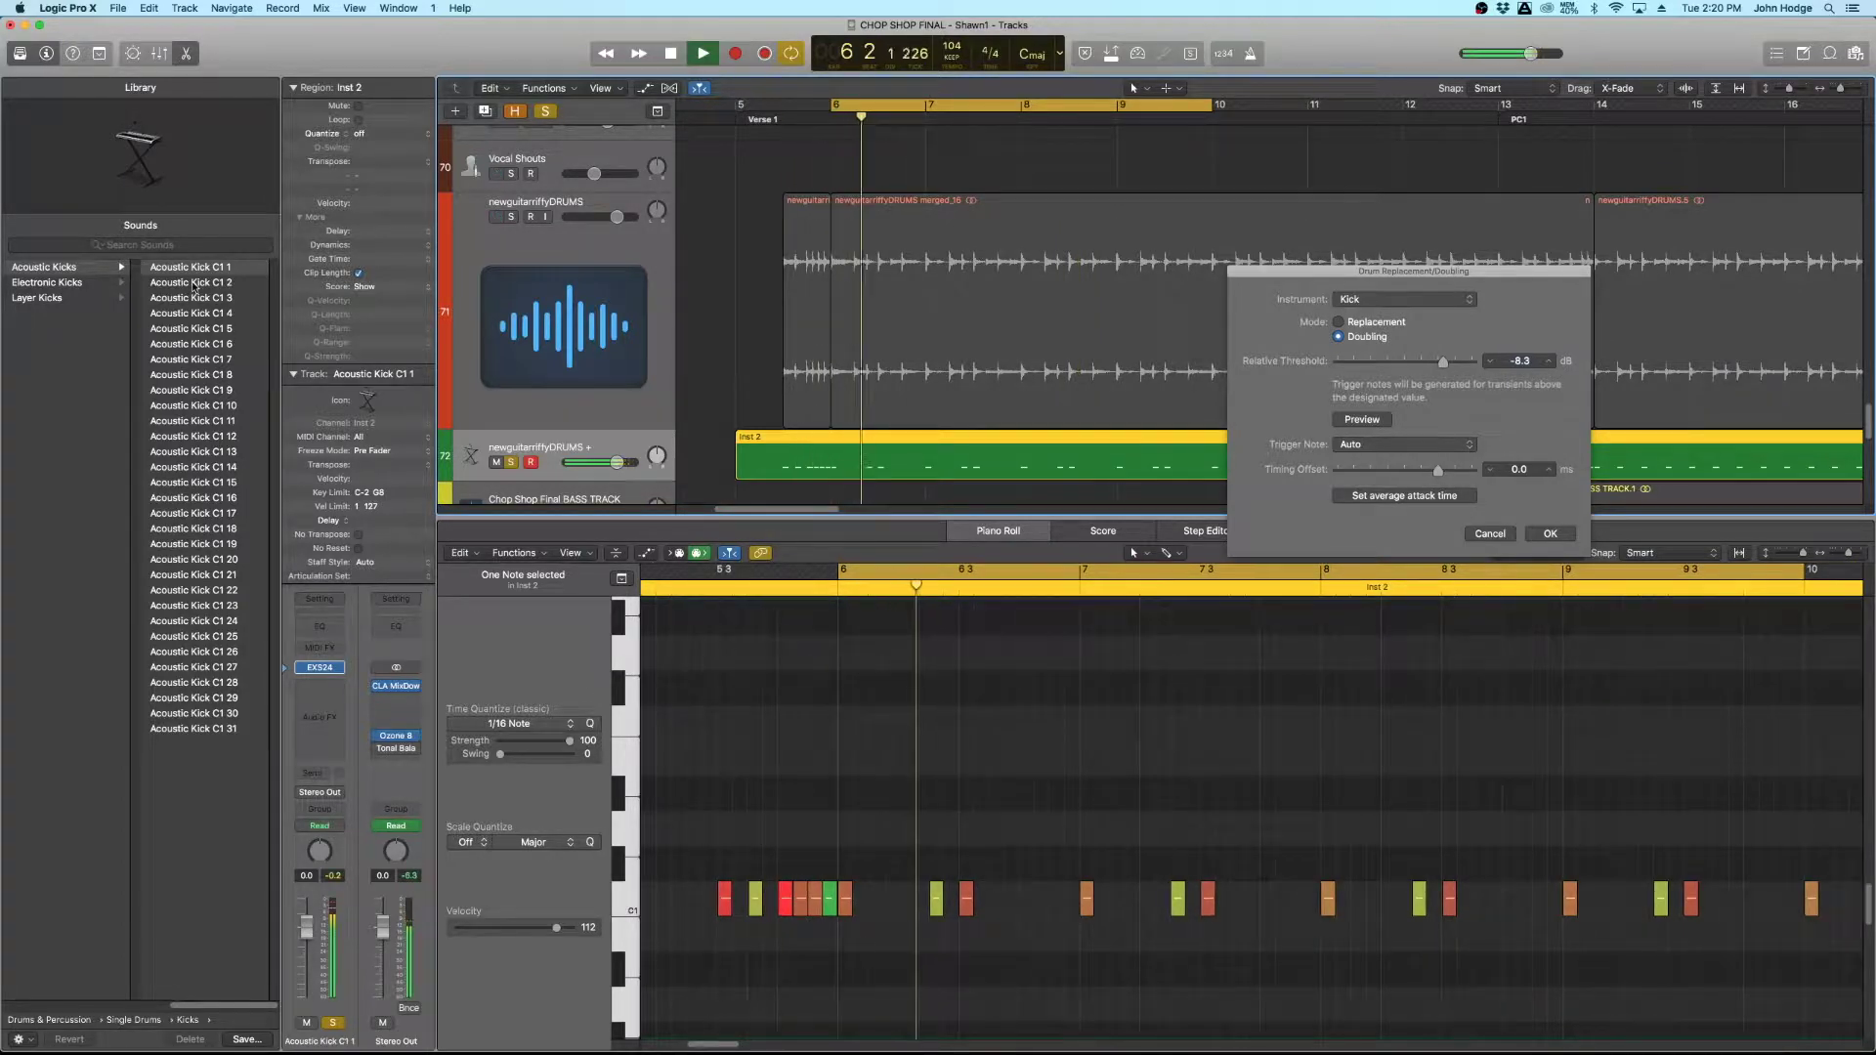
key("space")
Trim Inst 2 to start at bar 6, audition kicks C1 2–C1 5, and keep C1 4.
left_click_drag(741, 475, 832, 475)
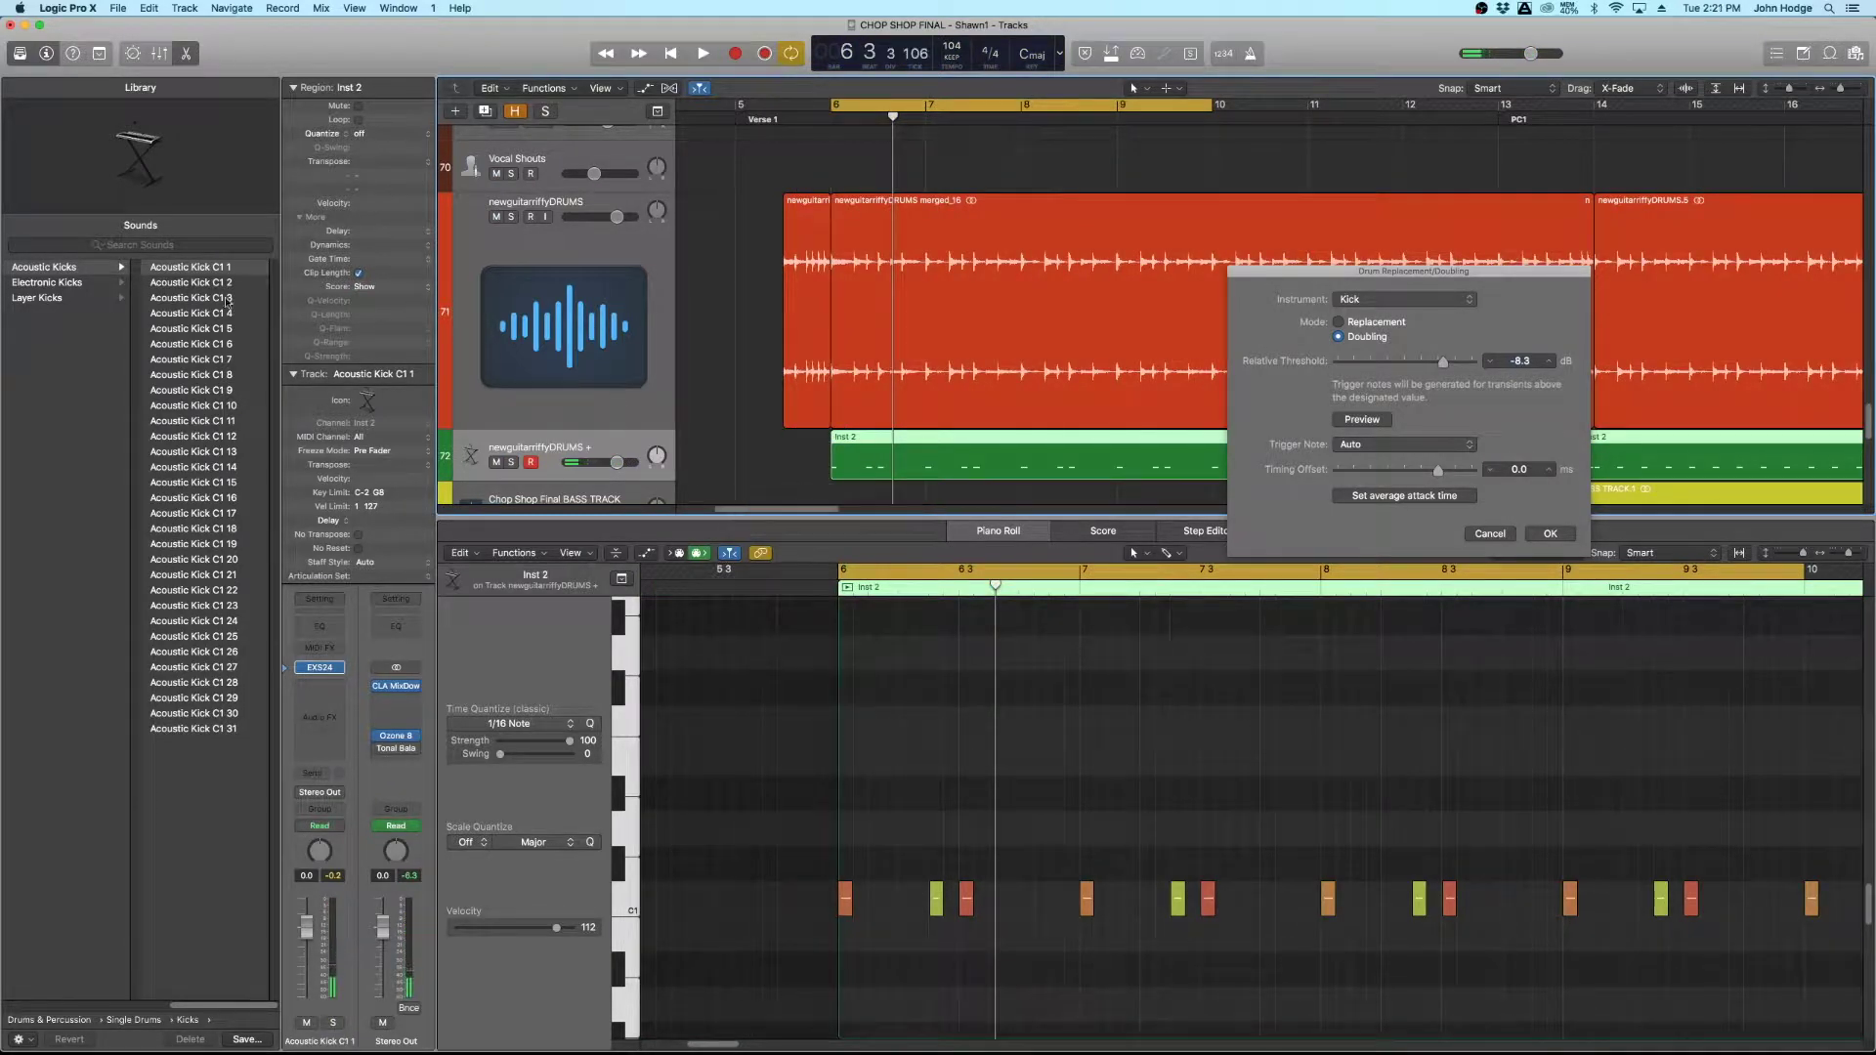
left_click(512, 462)
key("space")
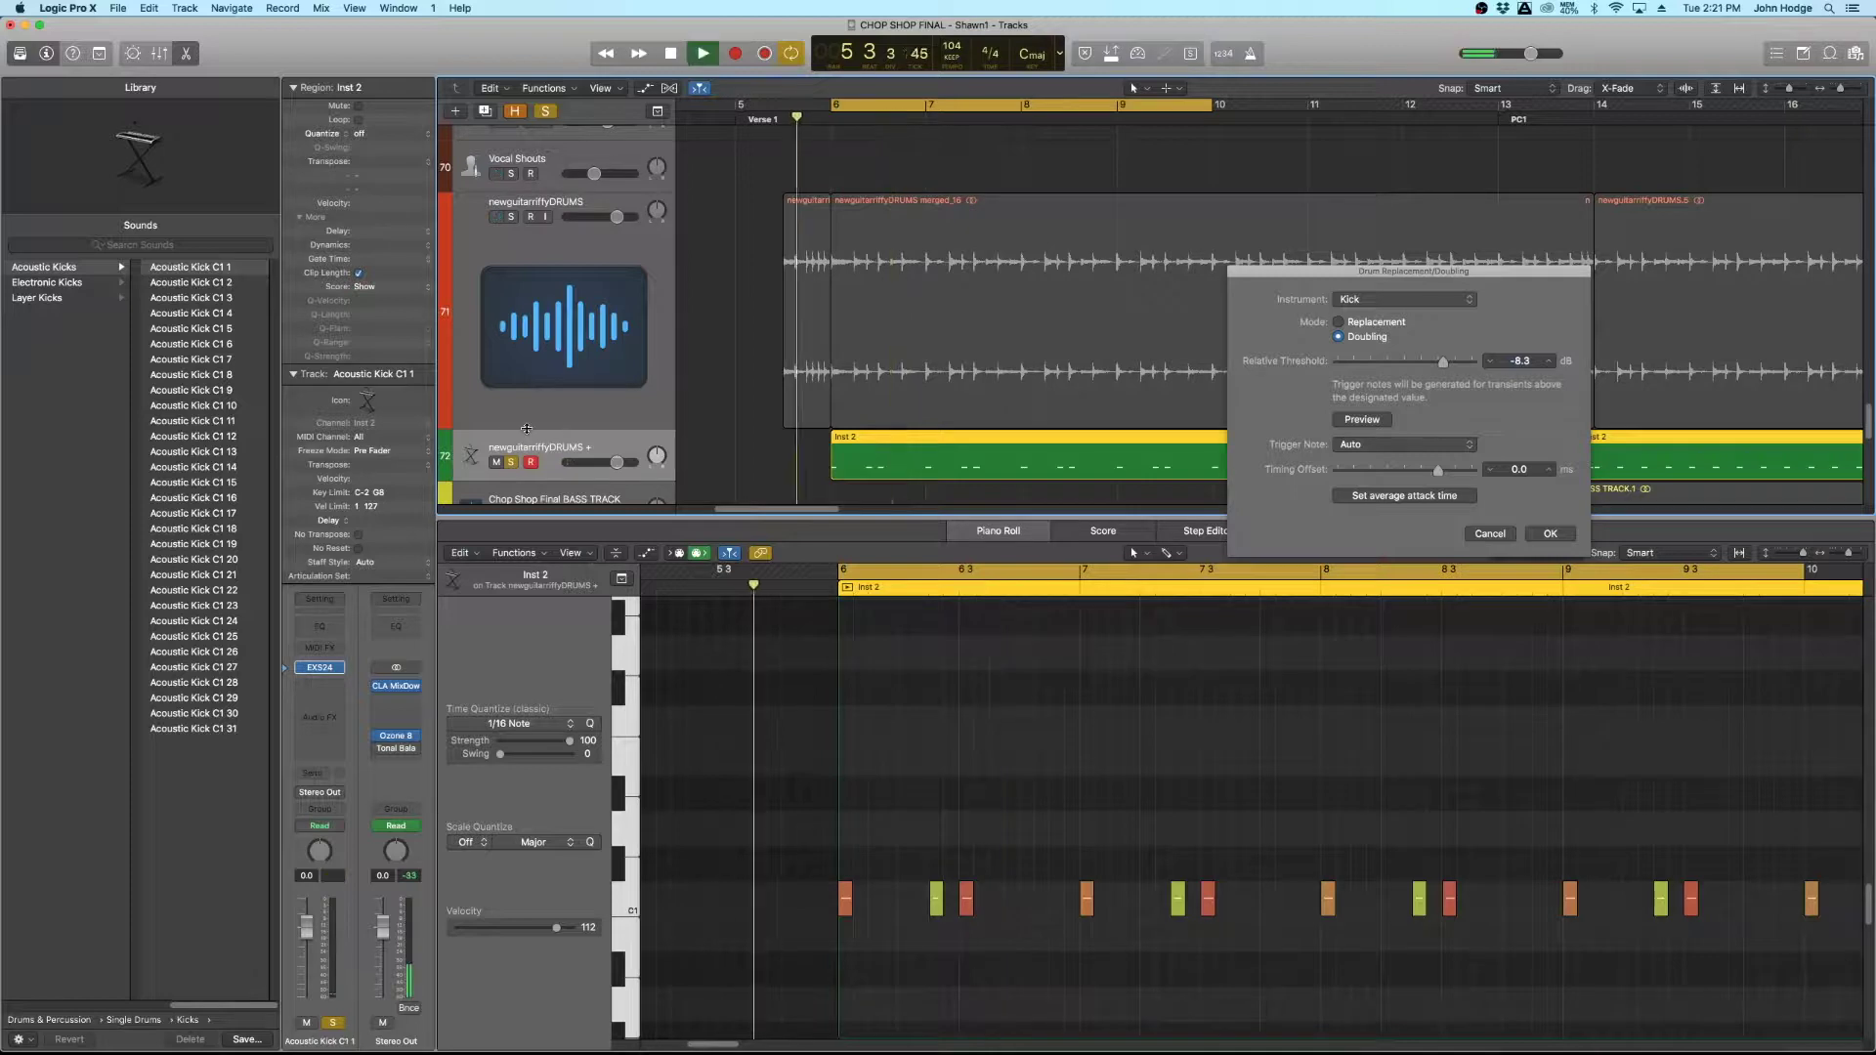
left_click(246, 285)
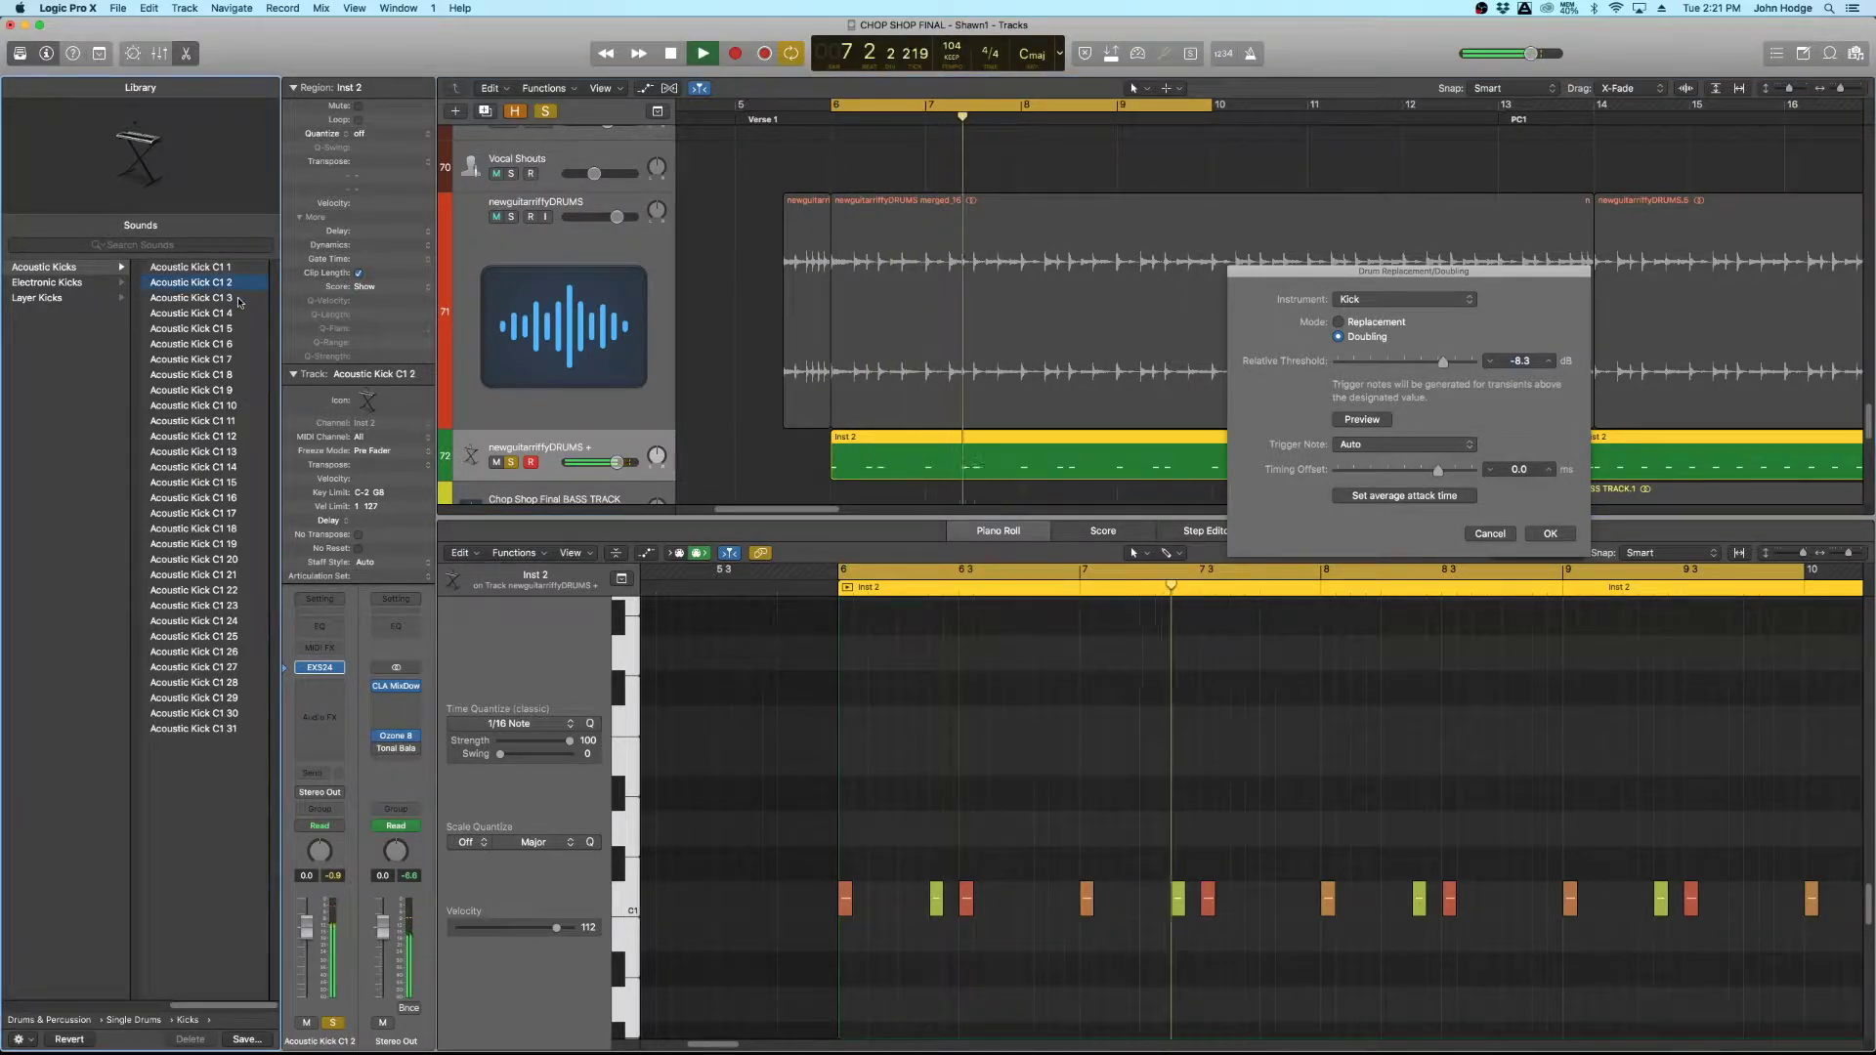
left_click(243, 299)
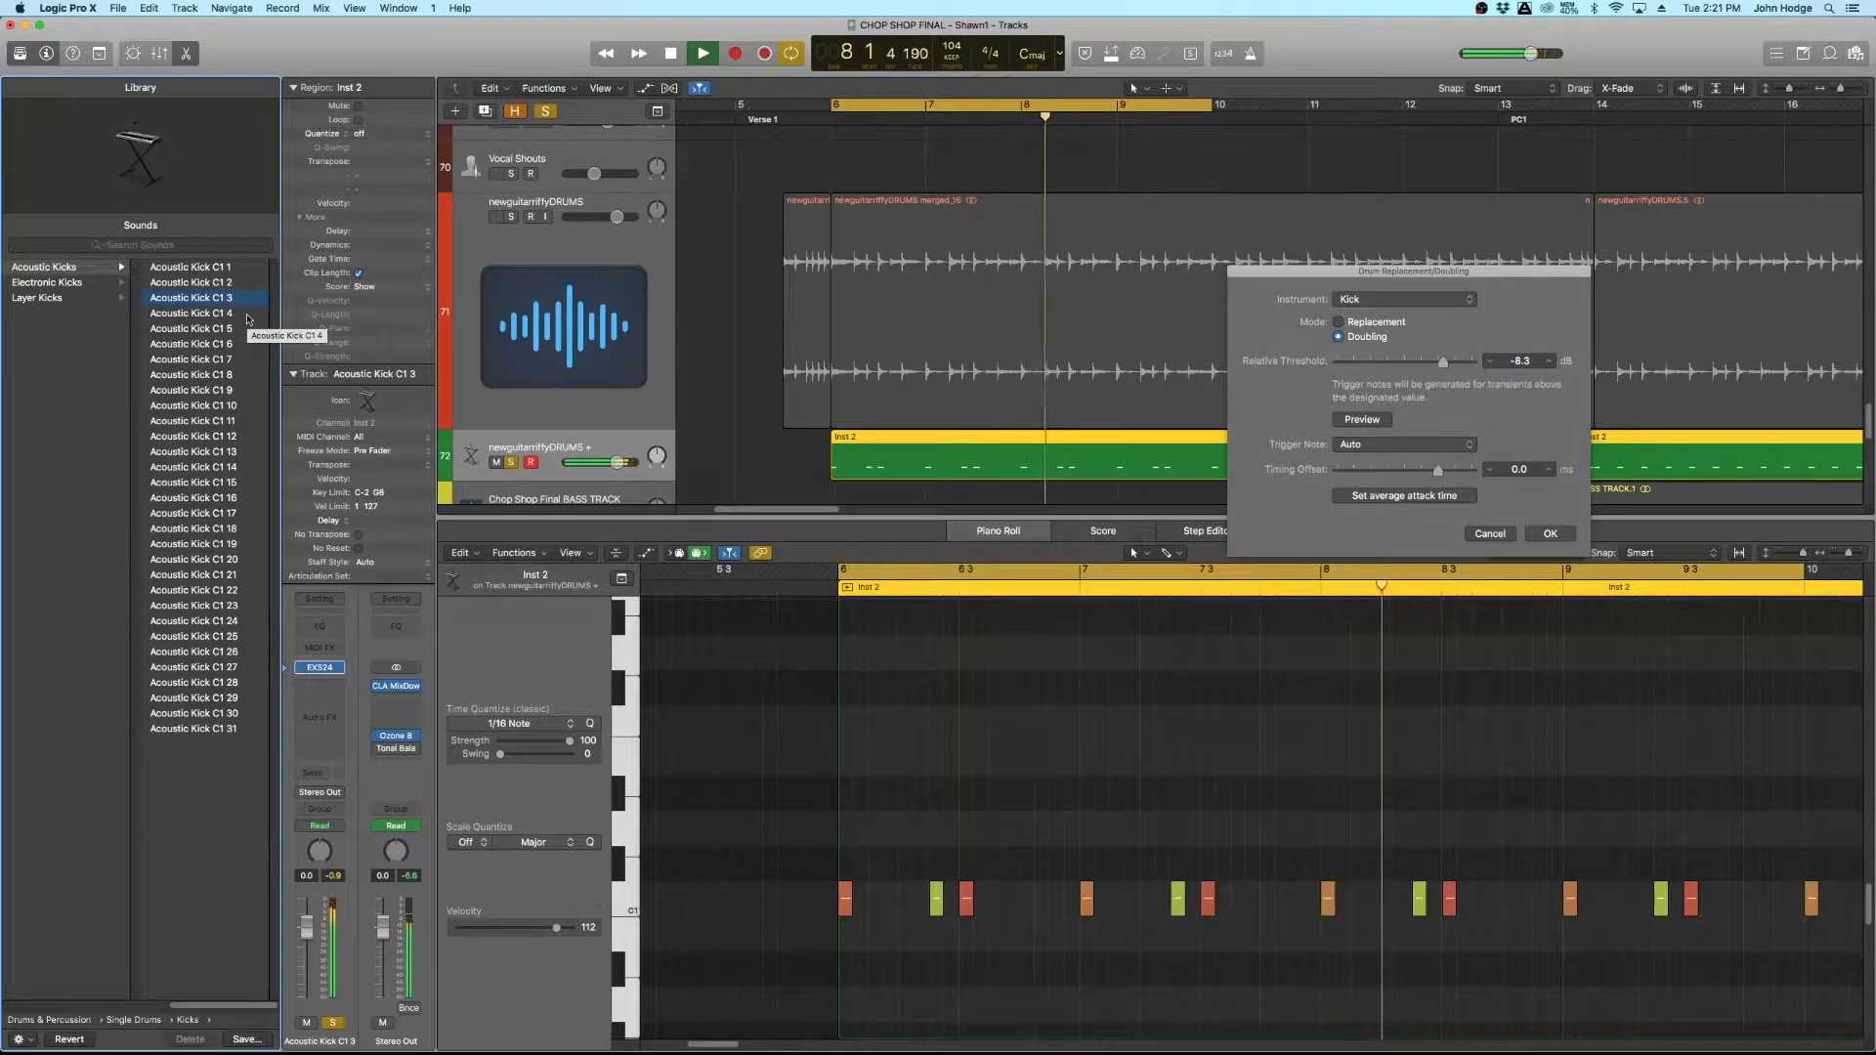
left_click(247, 318)
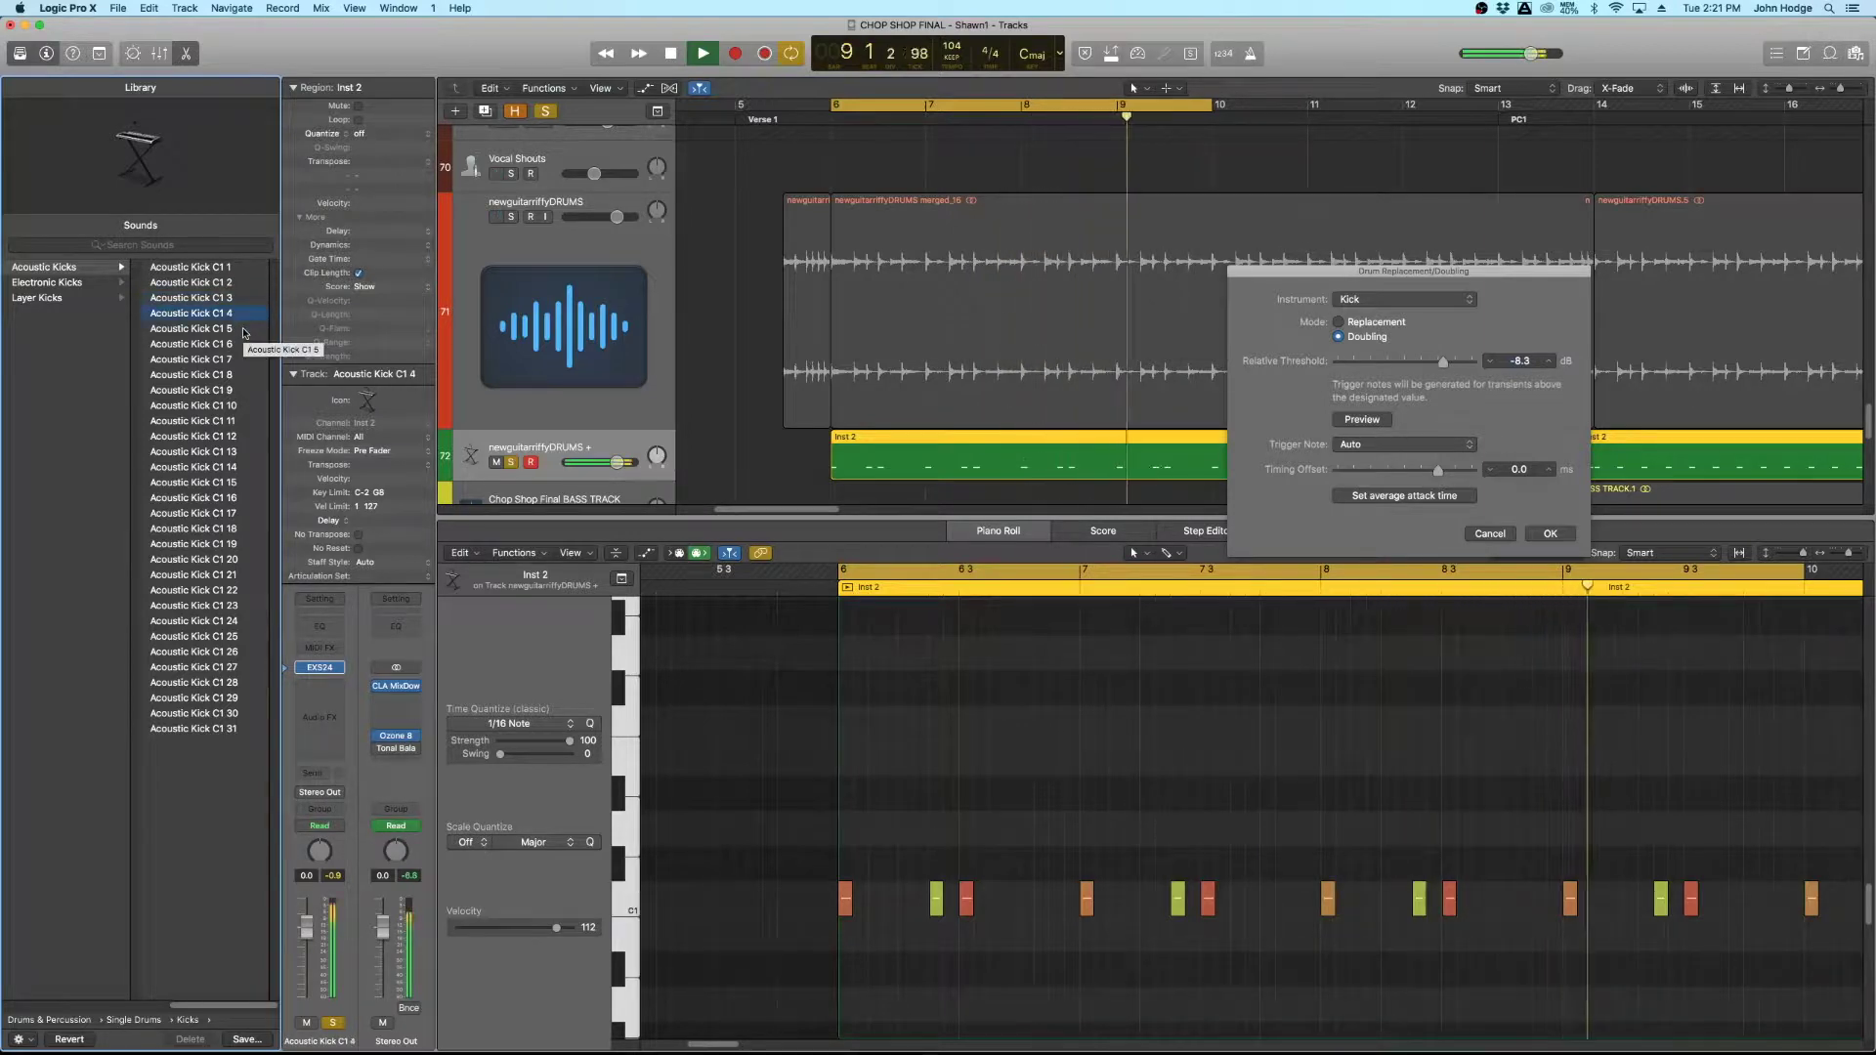
left_click(242, 331)
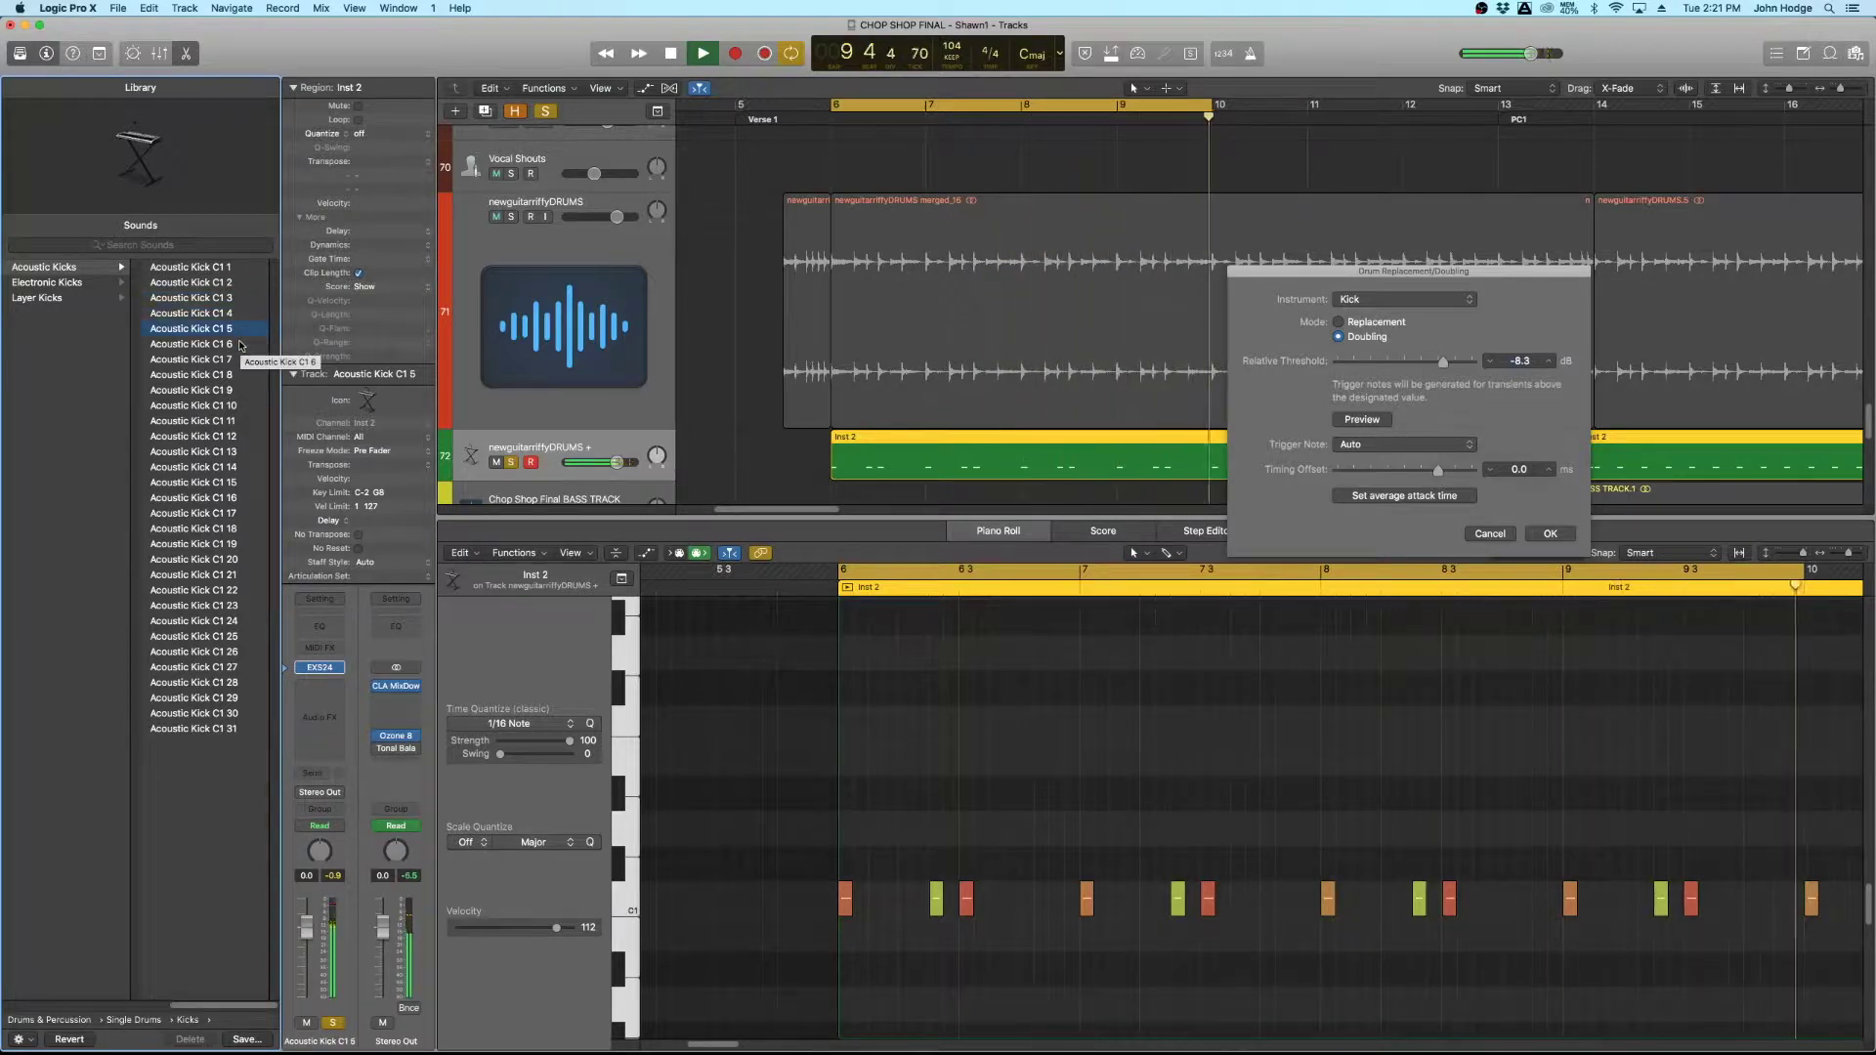
left_click(594, 226)
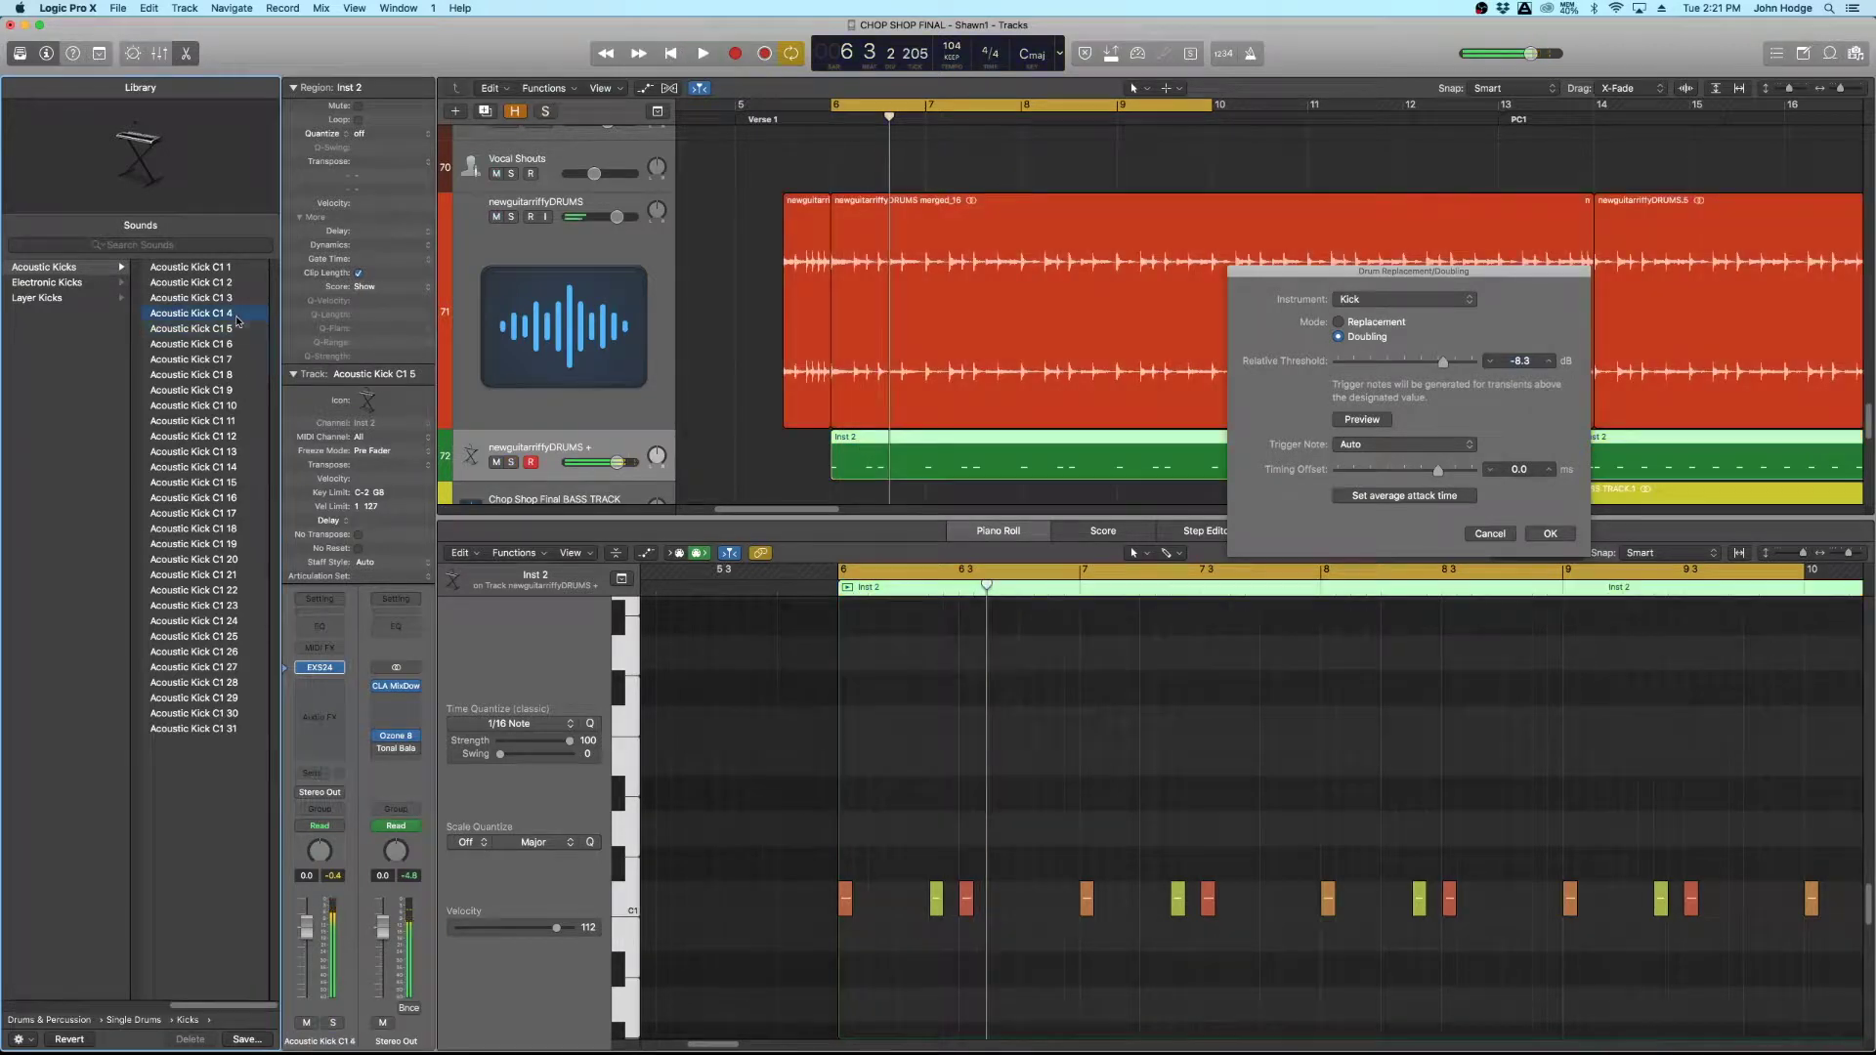
Solo the drum loop and set the doubled kick volume to about -9.6 dB during playback.
left_click(512, 217)
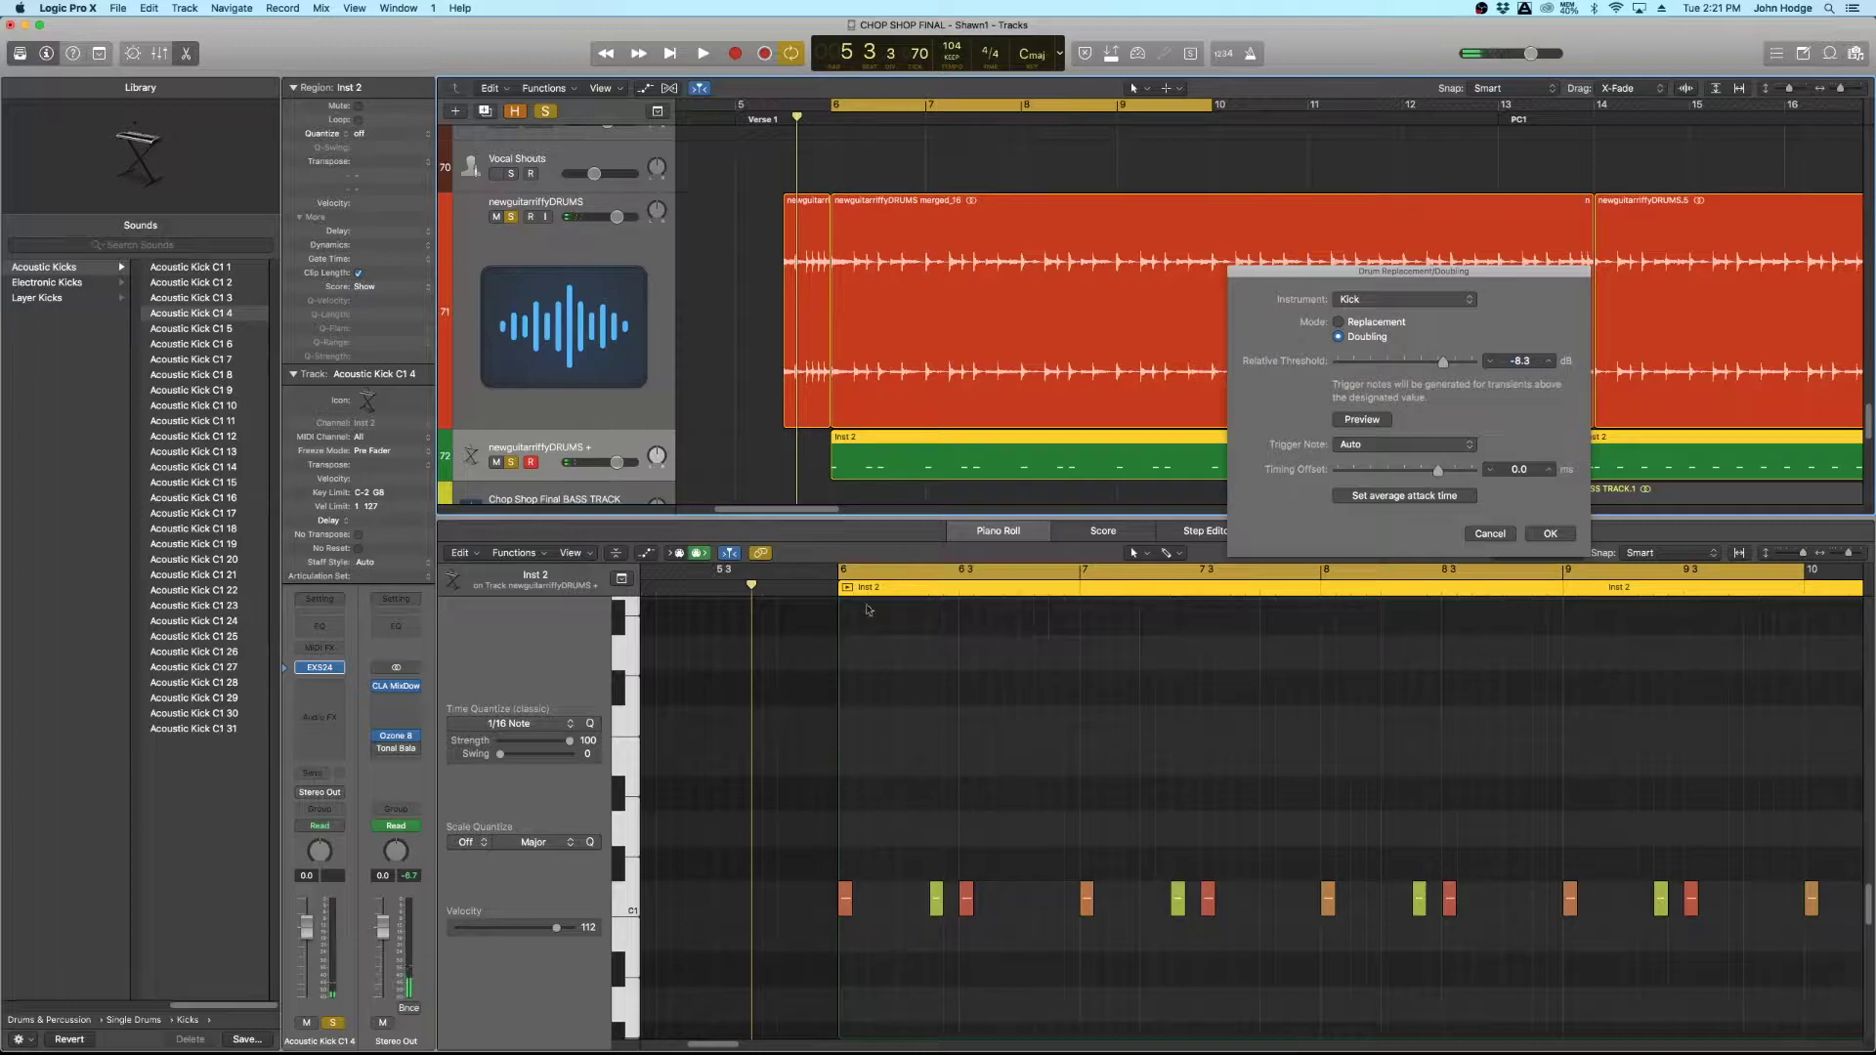
key("super+Right")
scroll(799, 401, "right", 3)
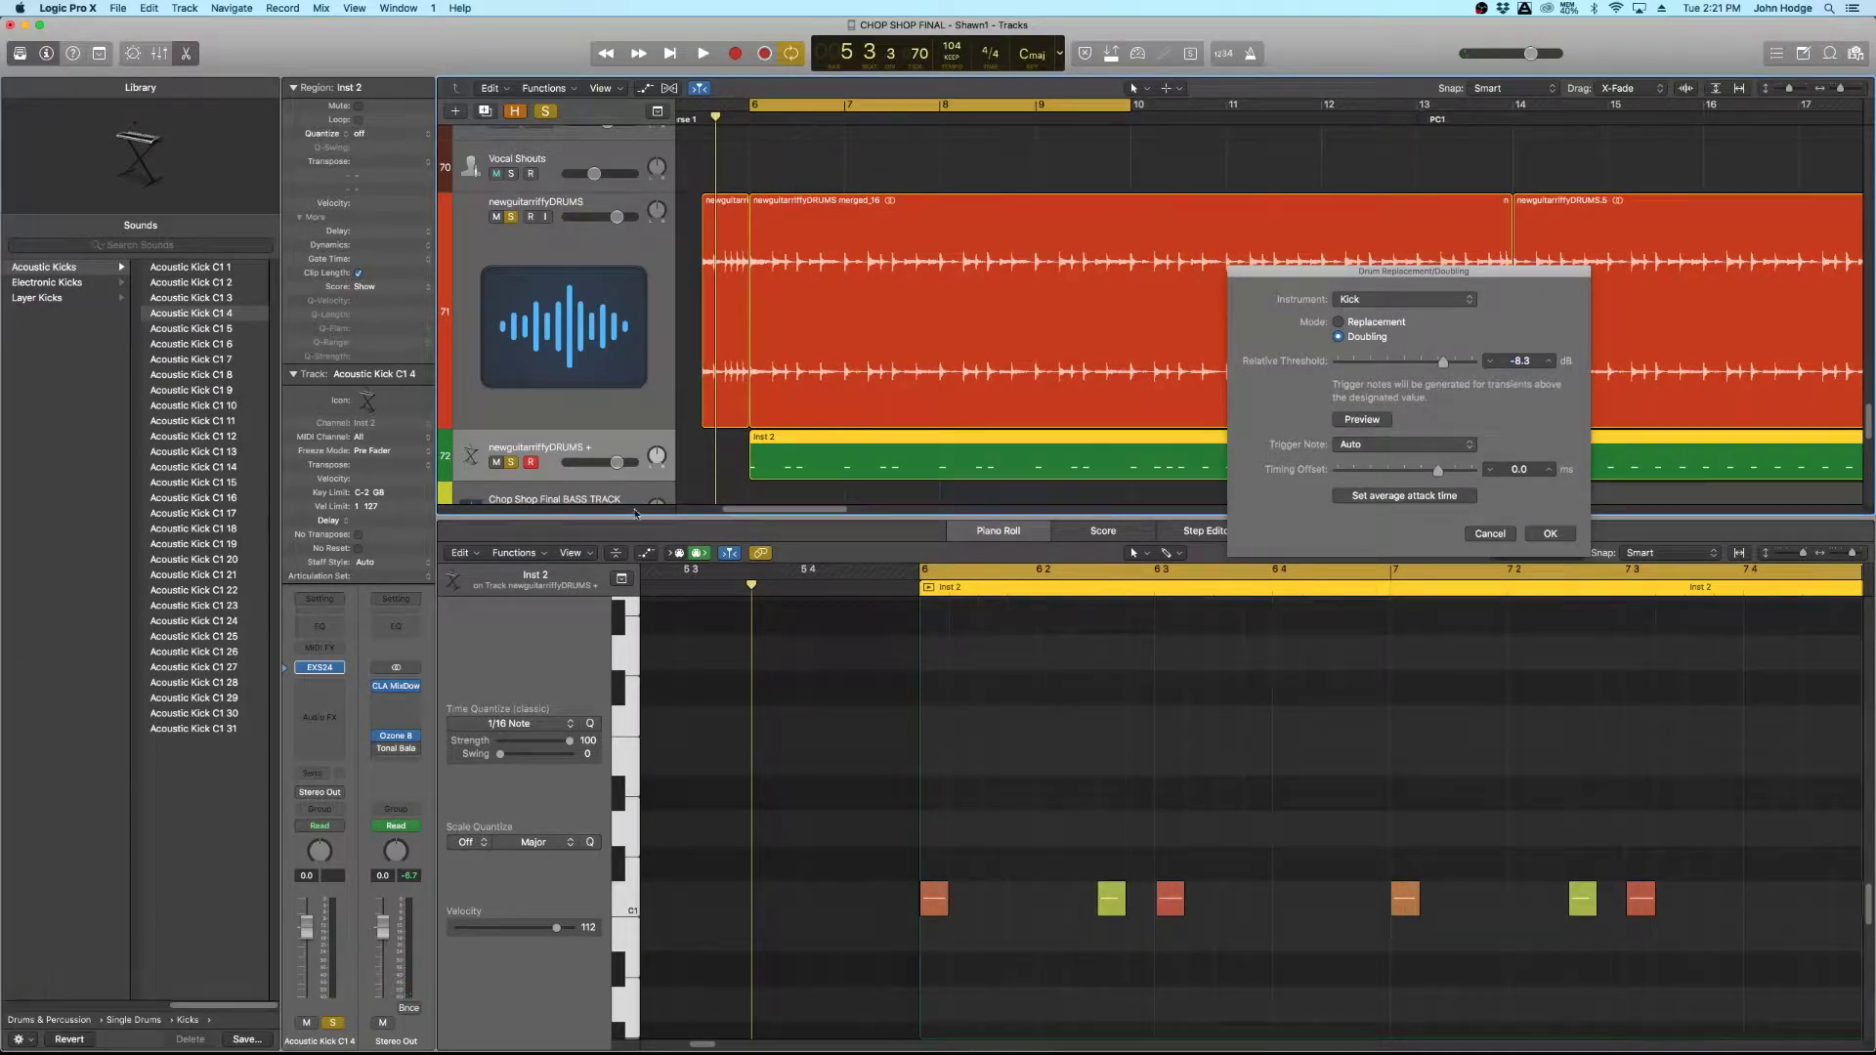
left_click_drag(615, 429, 644, 390)
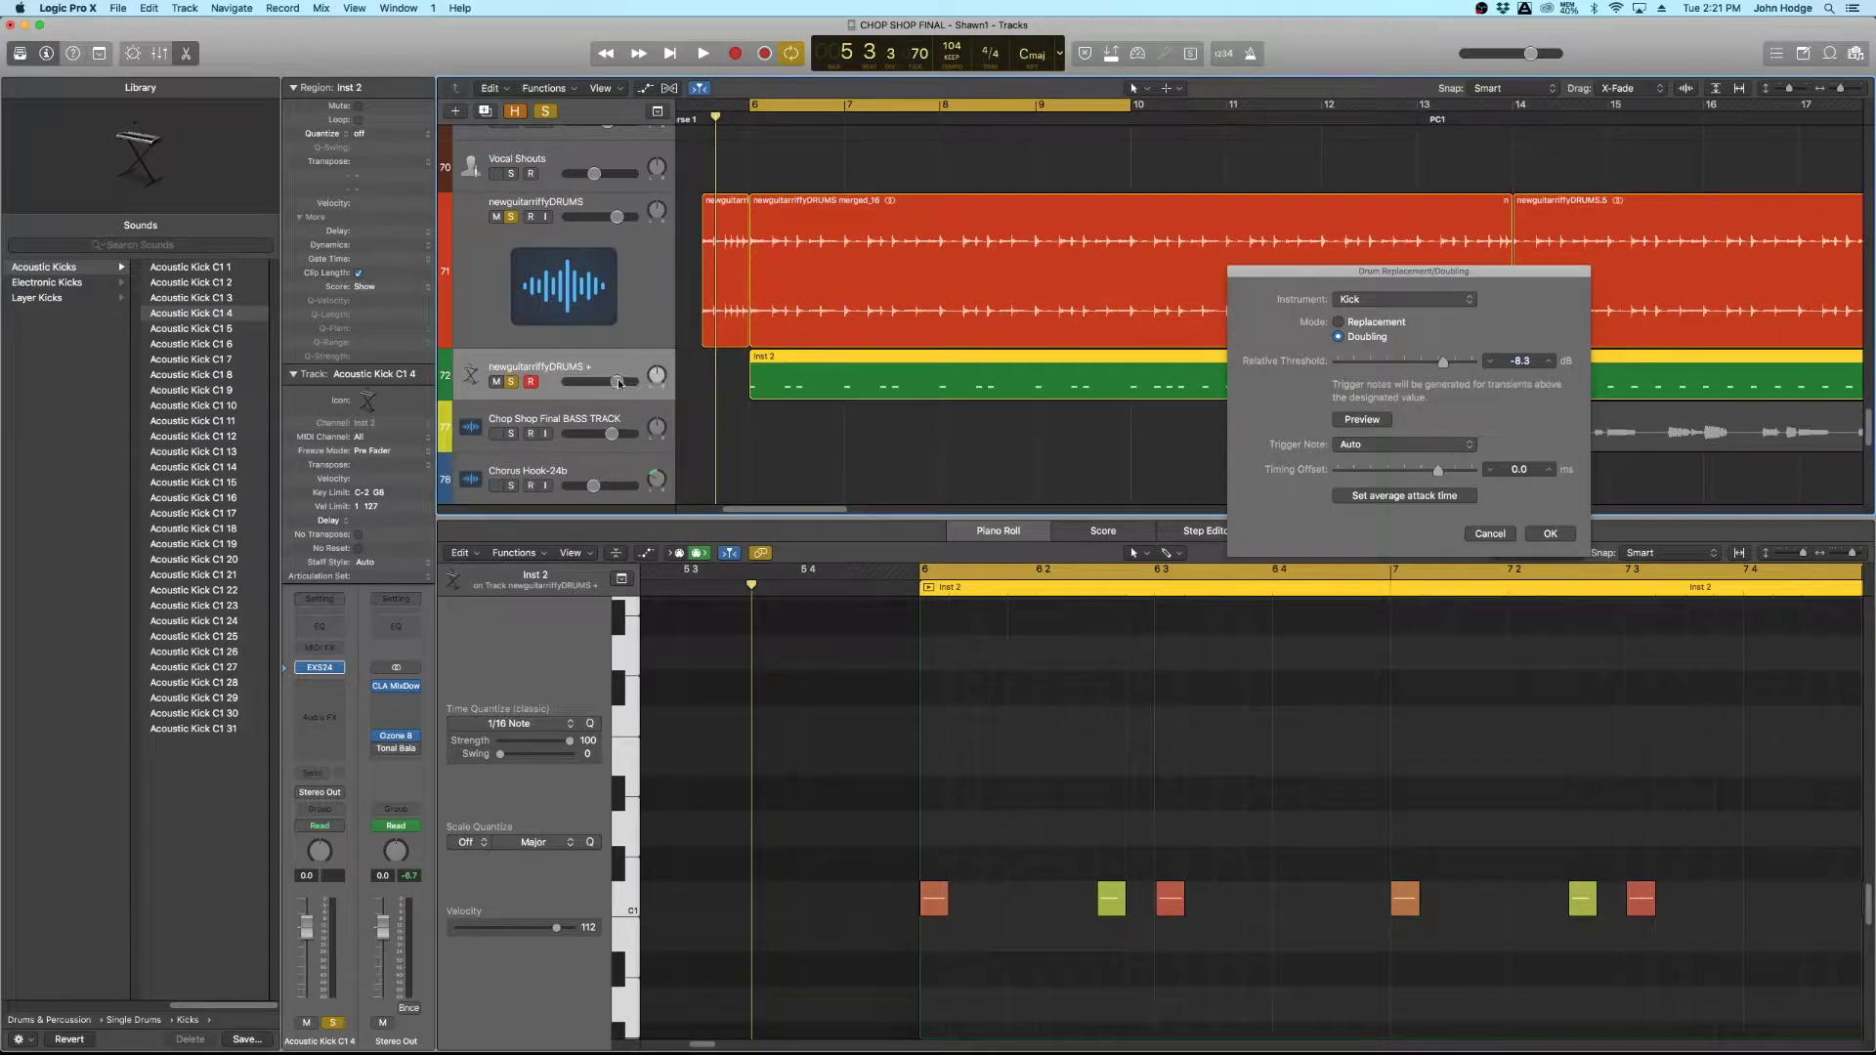
left_click_drag(620, 381, 586, 383)
left_click_drag(585, 383, 590, 383)
key("space")
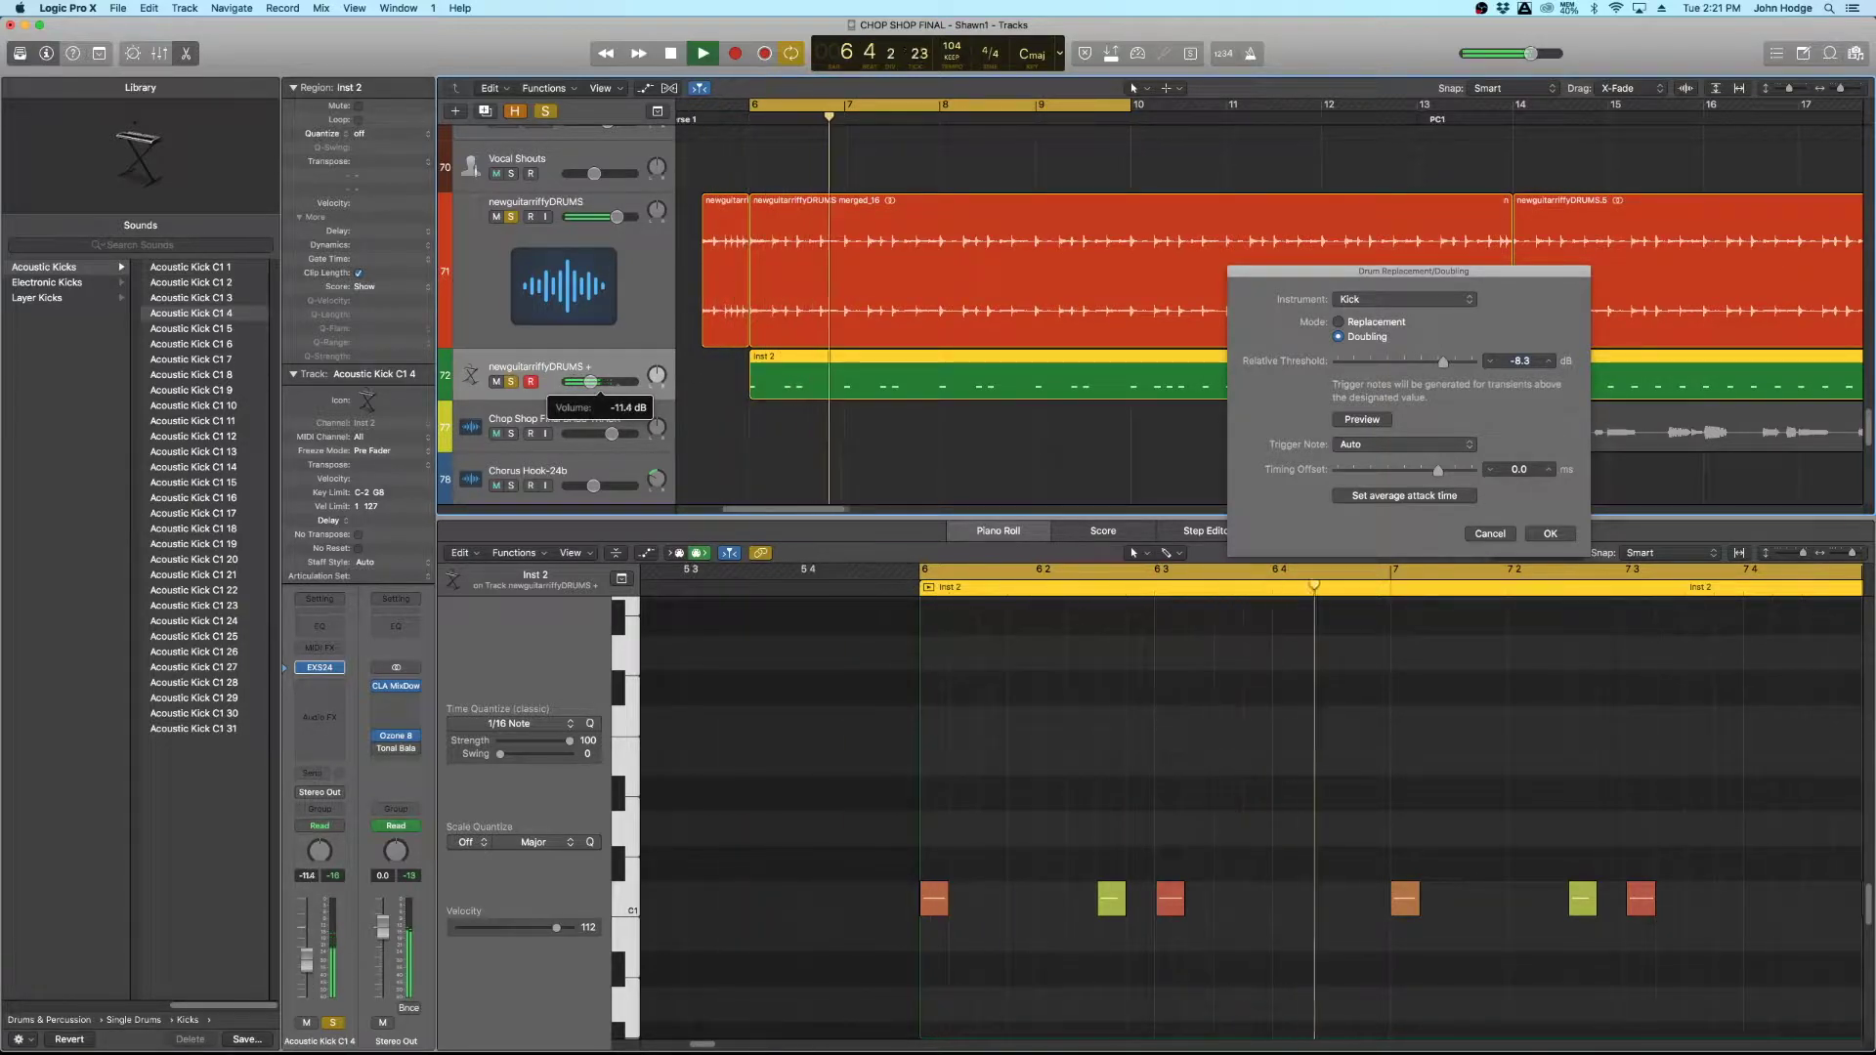
left_click_drag(590, 383, 594, 383)
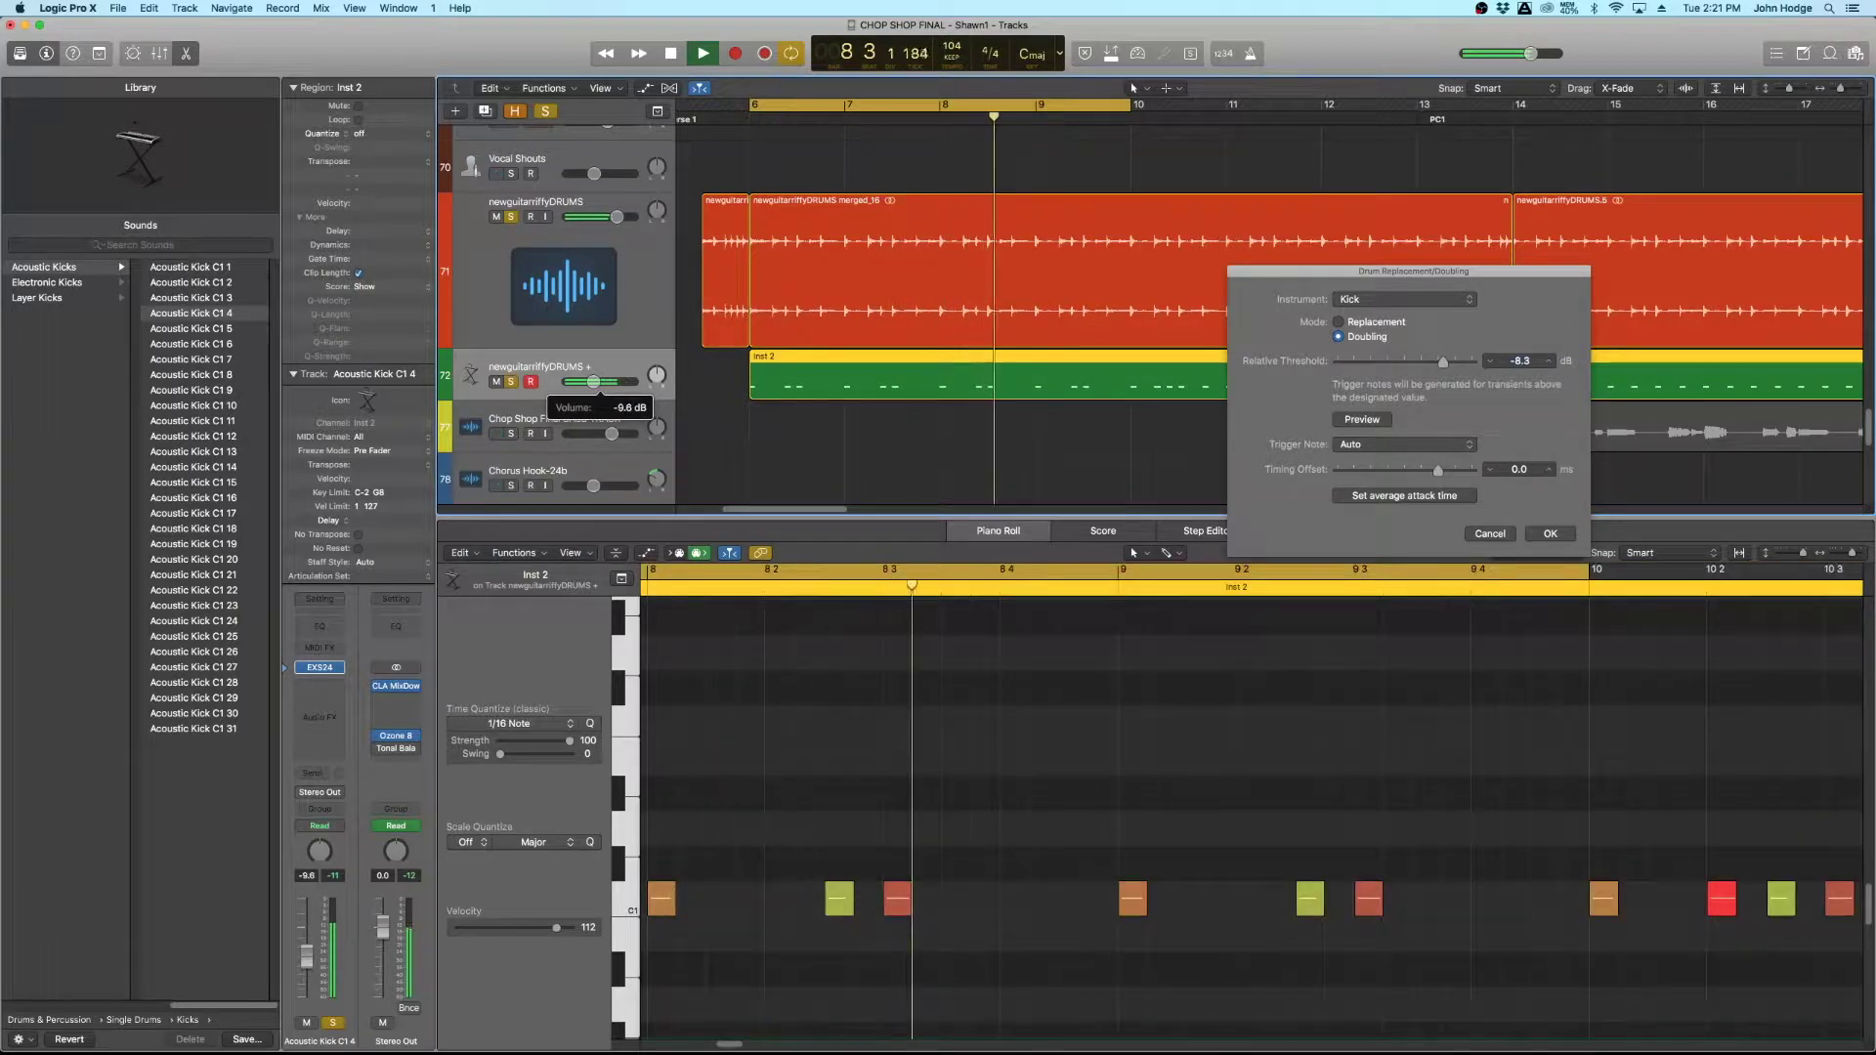
Toggle the doubled kick's mute twice to compare, then clear all solos.
left_click(497, 382)
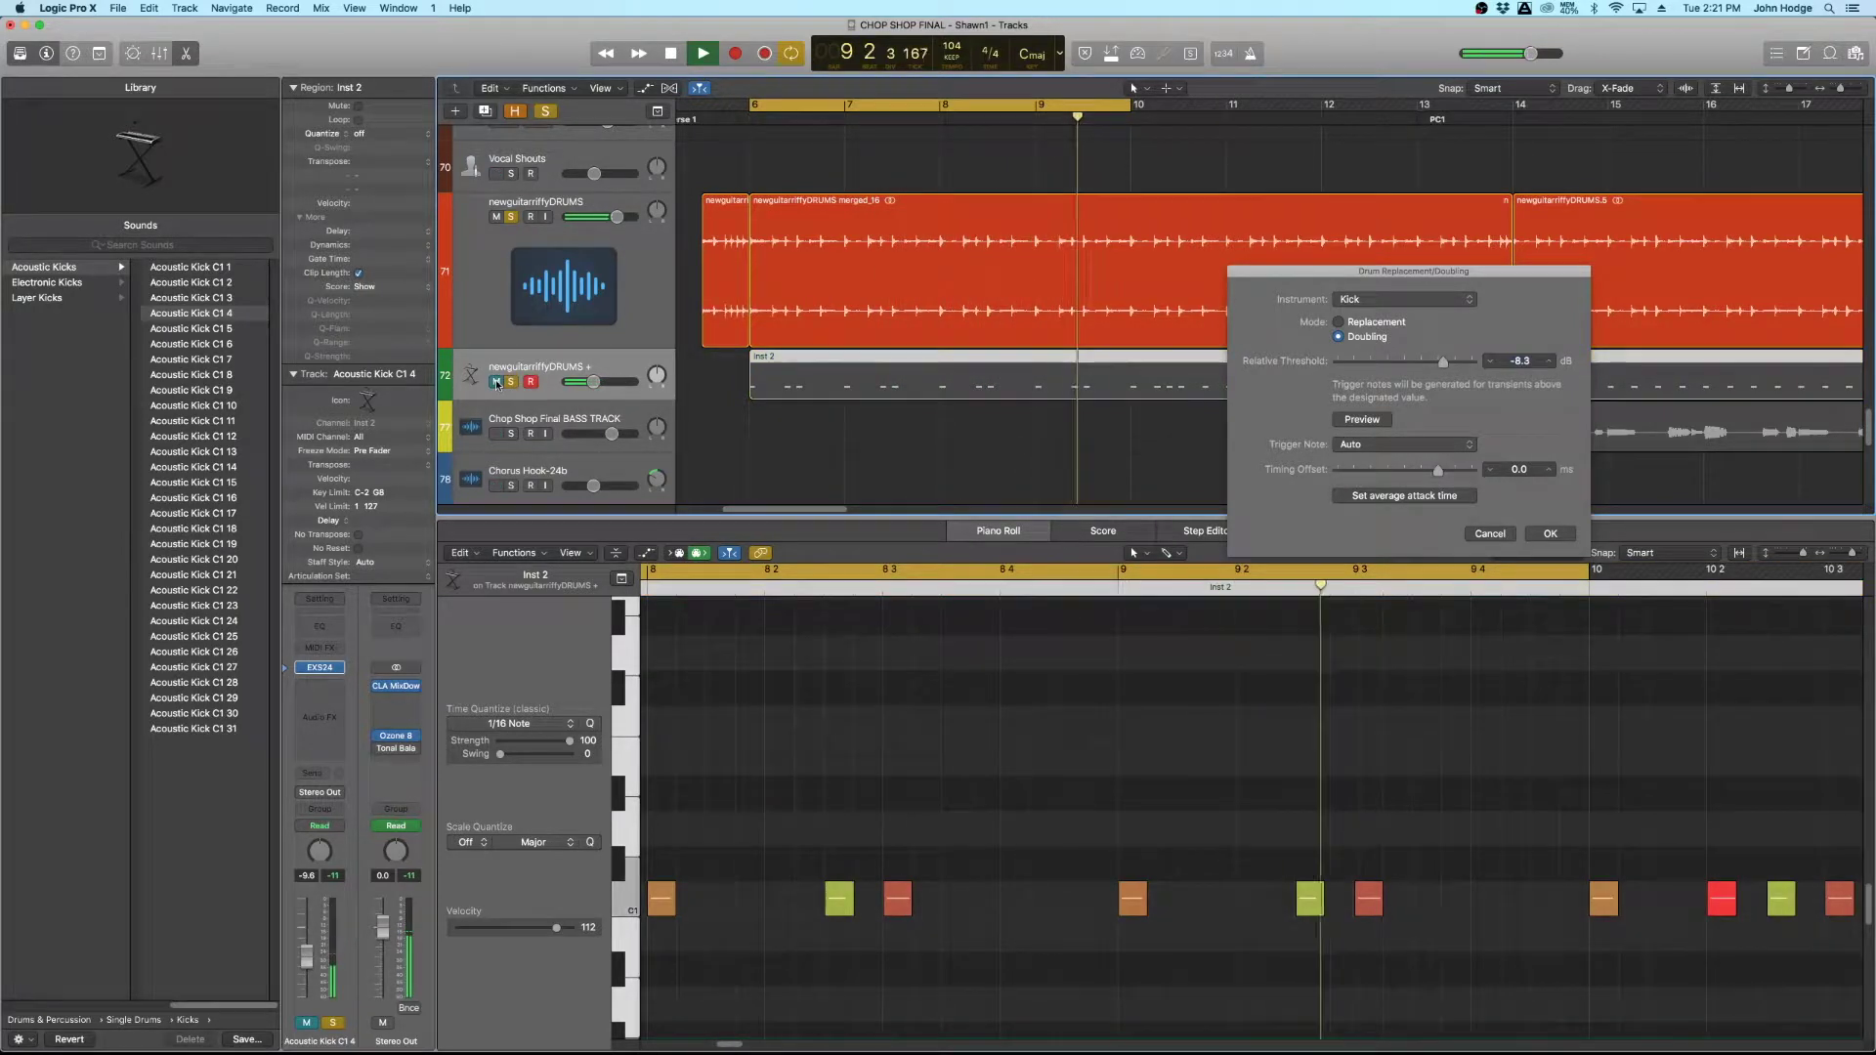
left_click(495, 381)
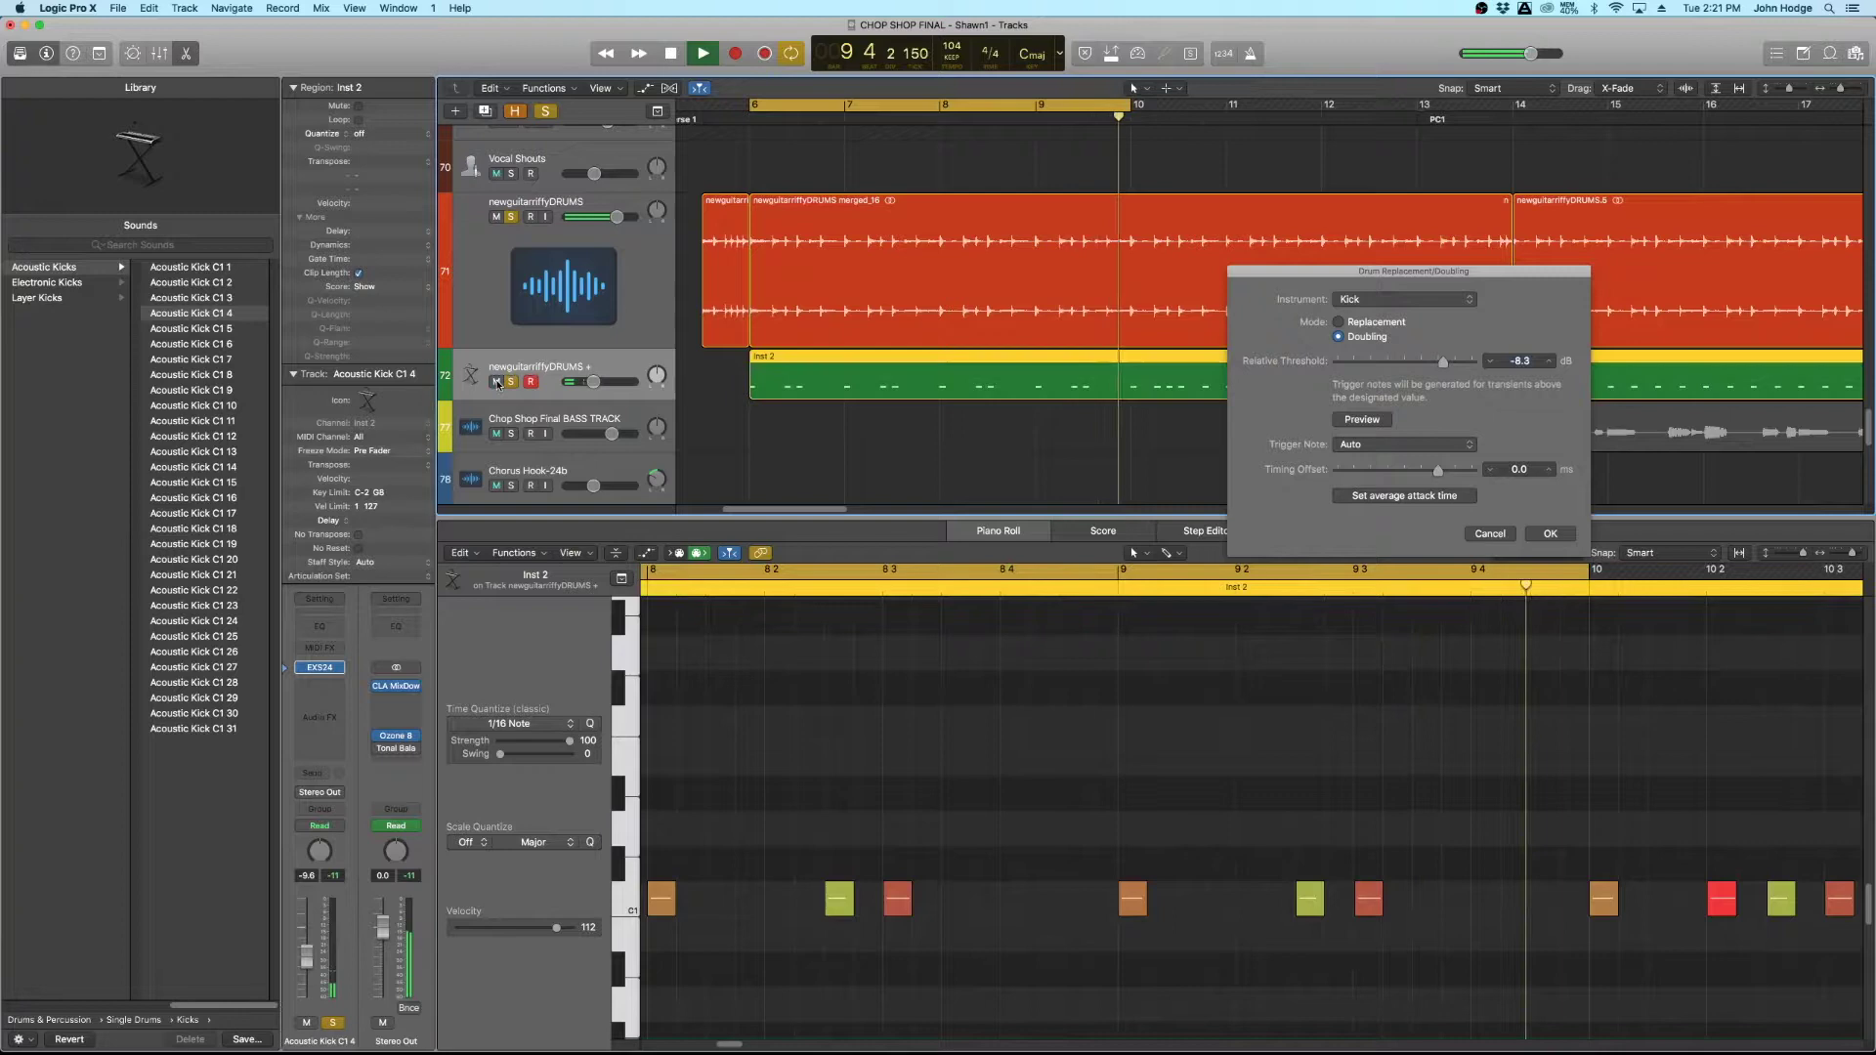
left_click(495, 381)
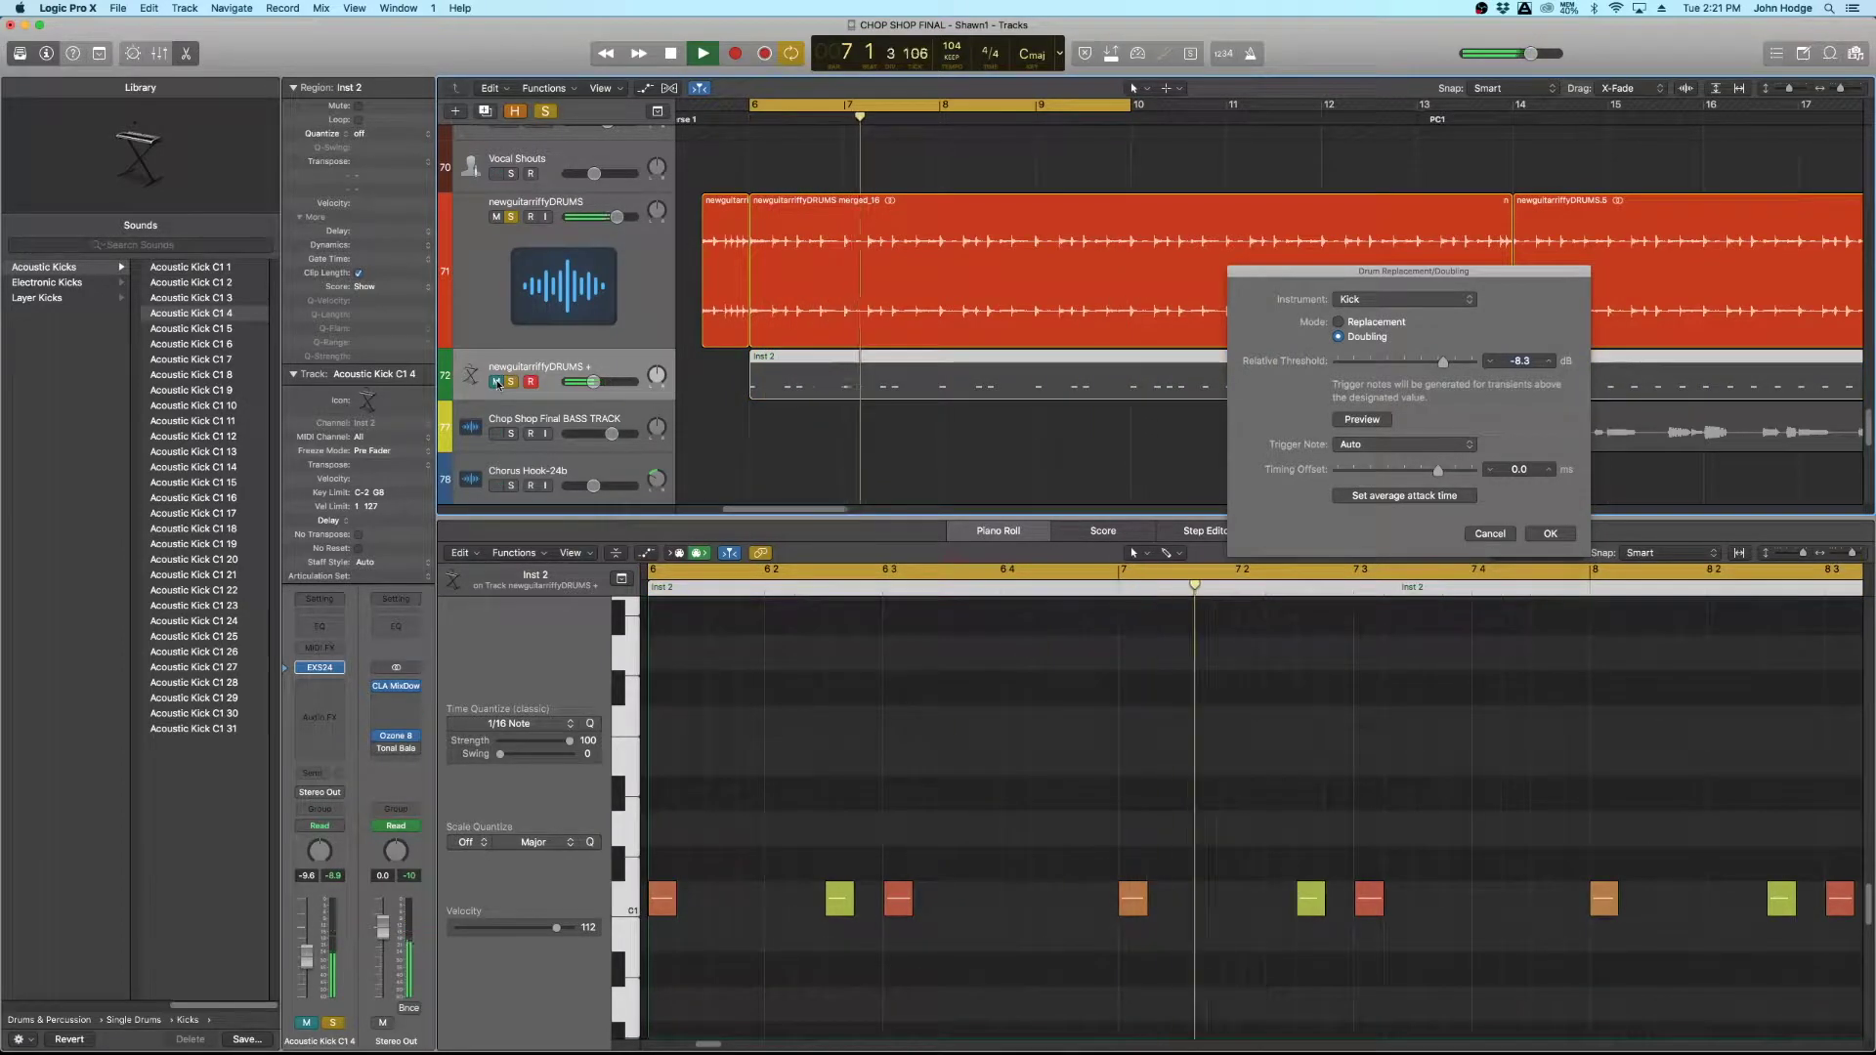
left_click(495, 381)
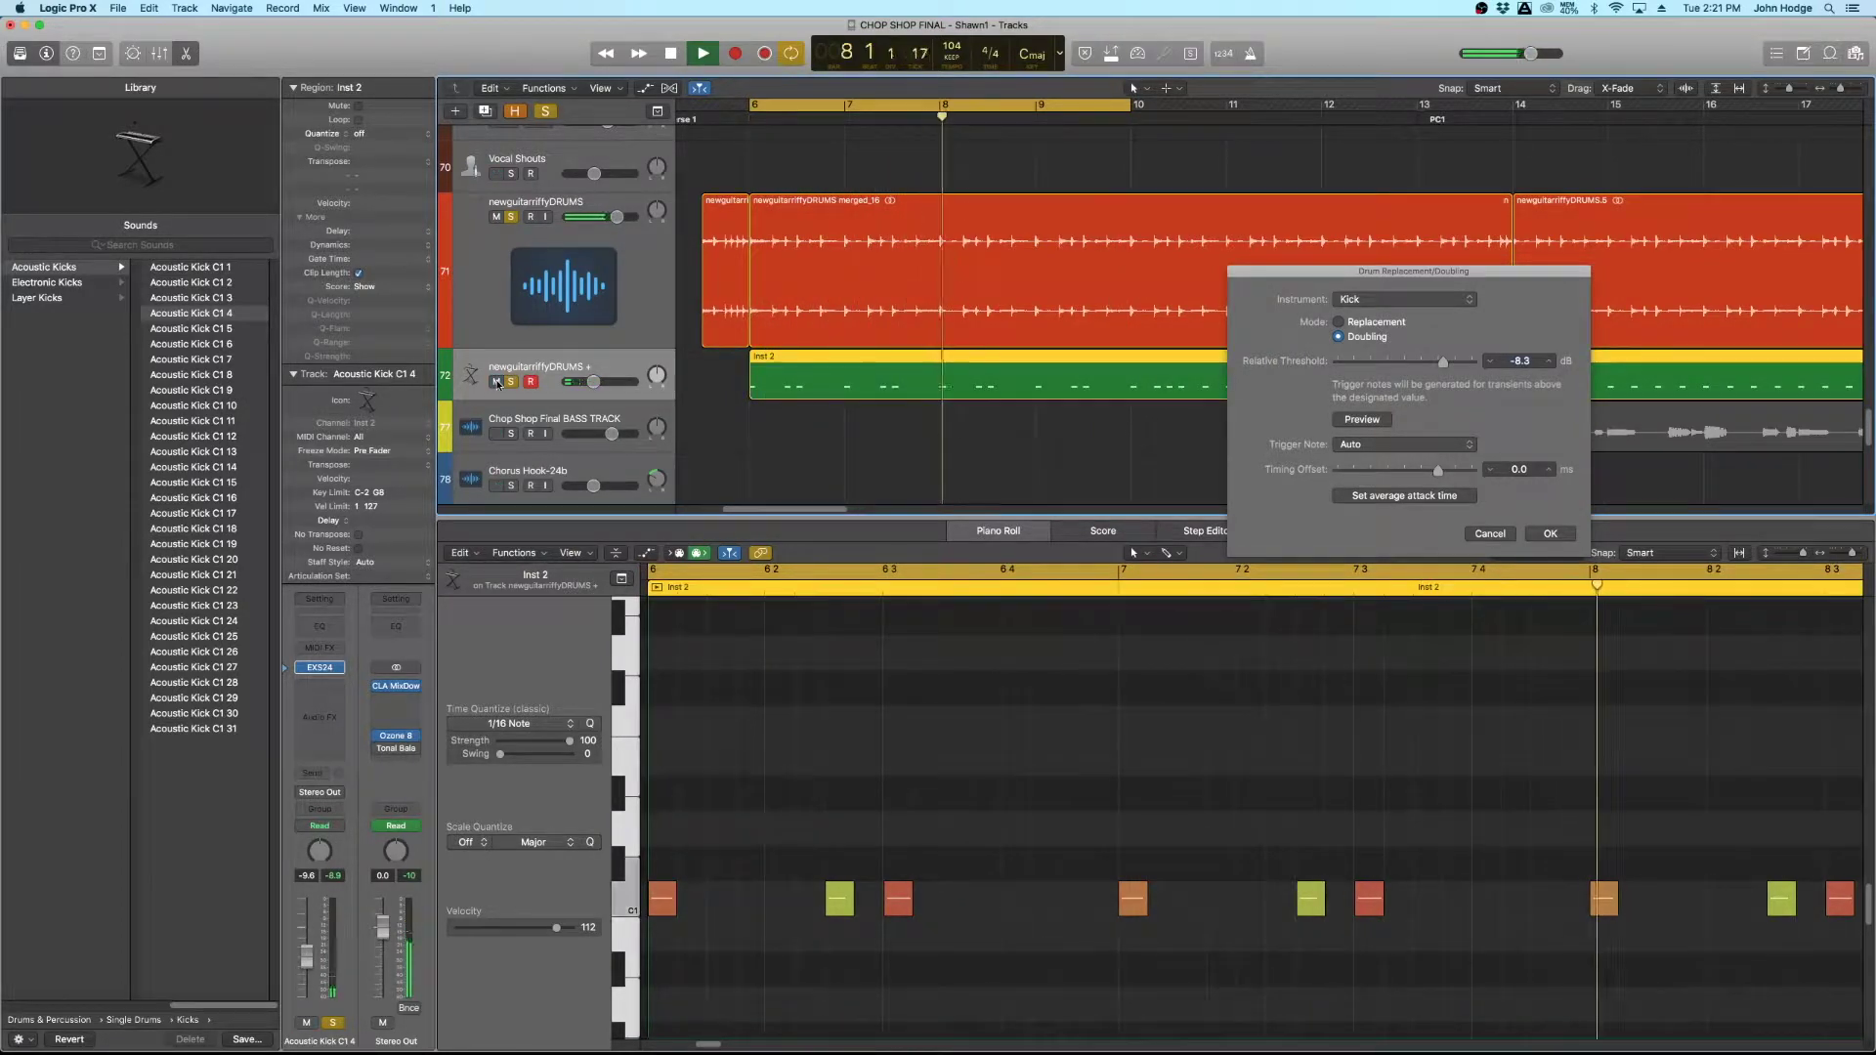
key("ctrl+s")
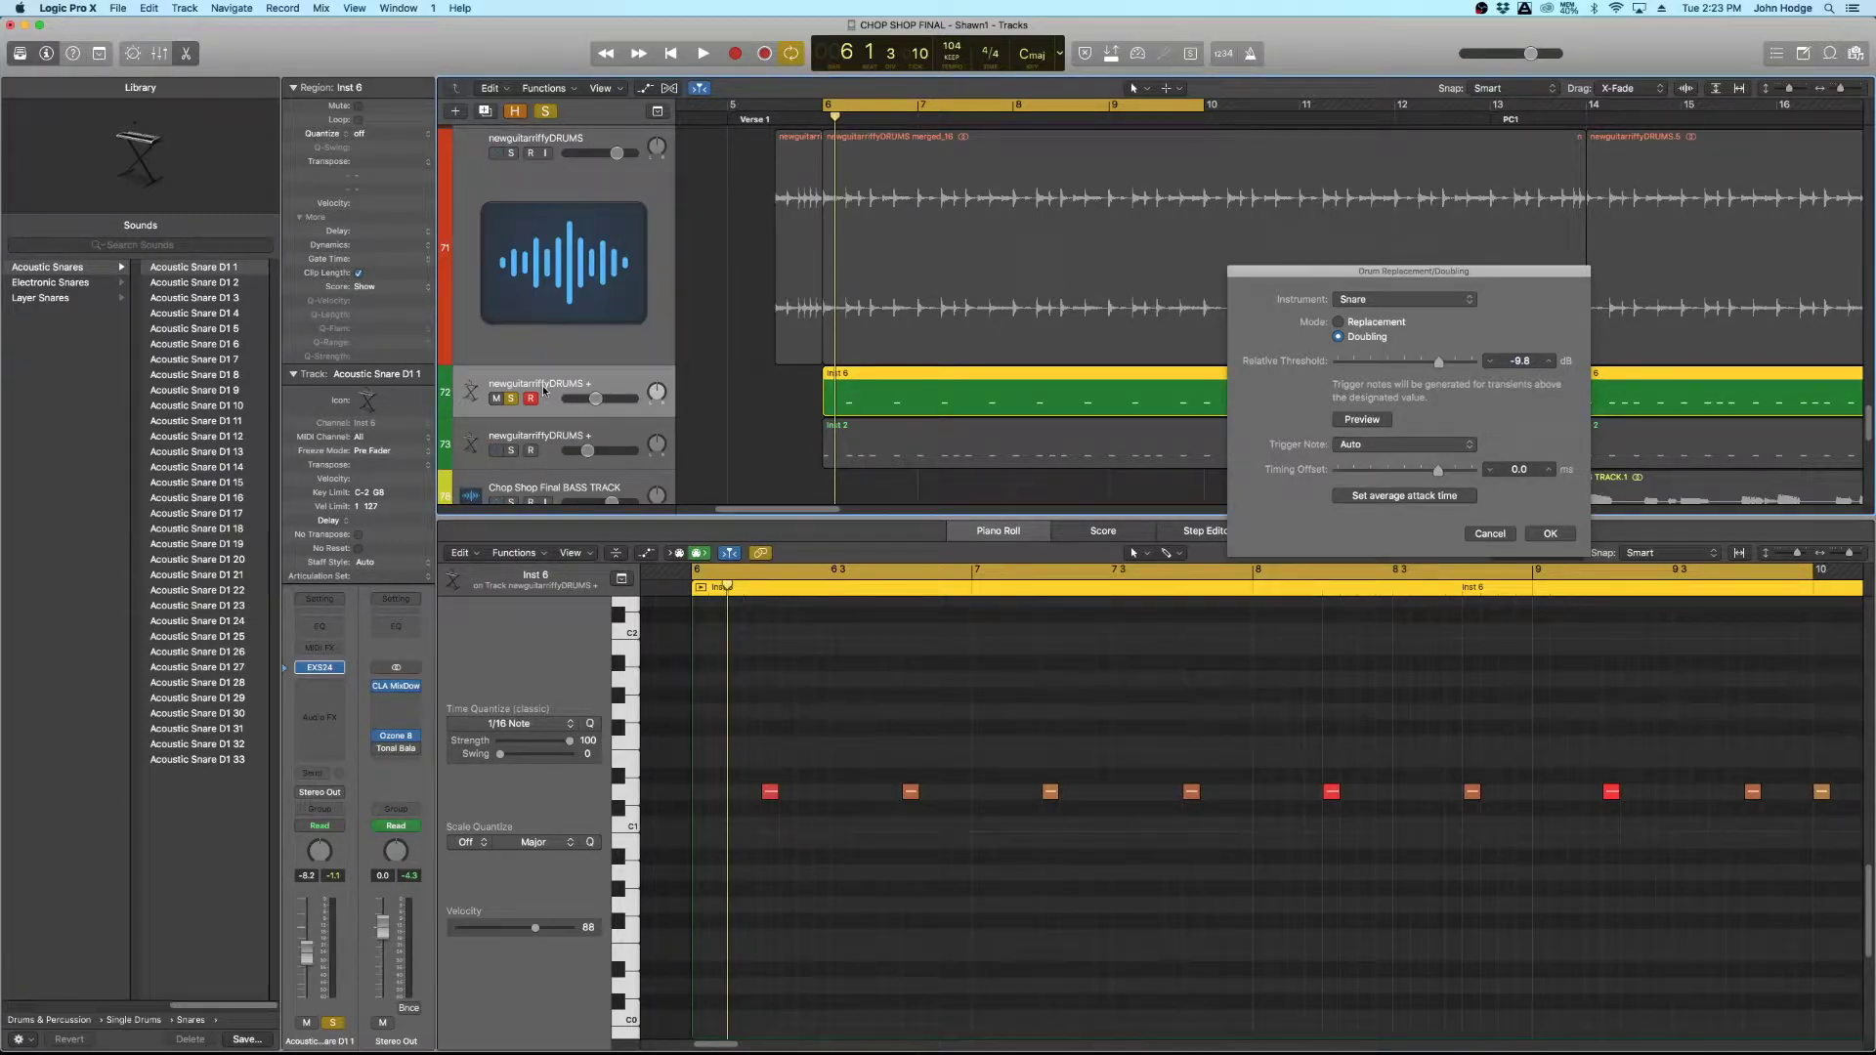
Audition Acoustic Snare D1 2 through D1 8 on Inst 6 during playback.
left_click(205, 283)
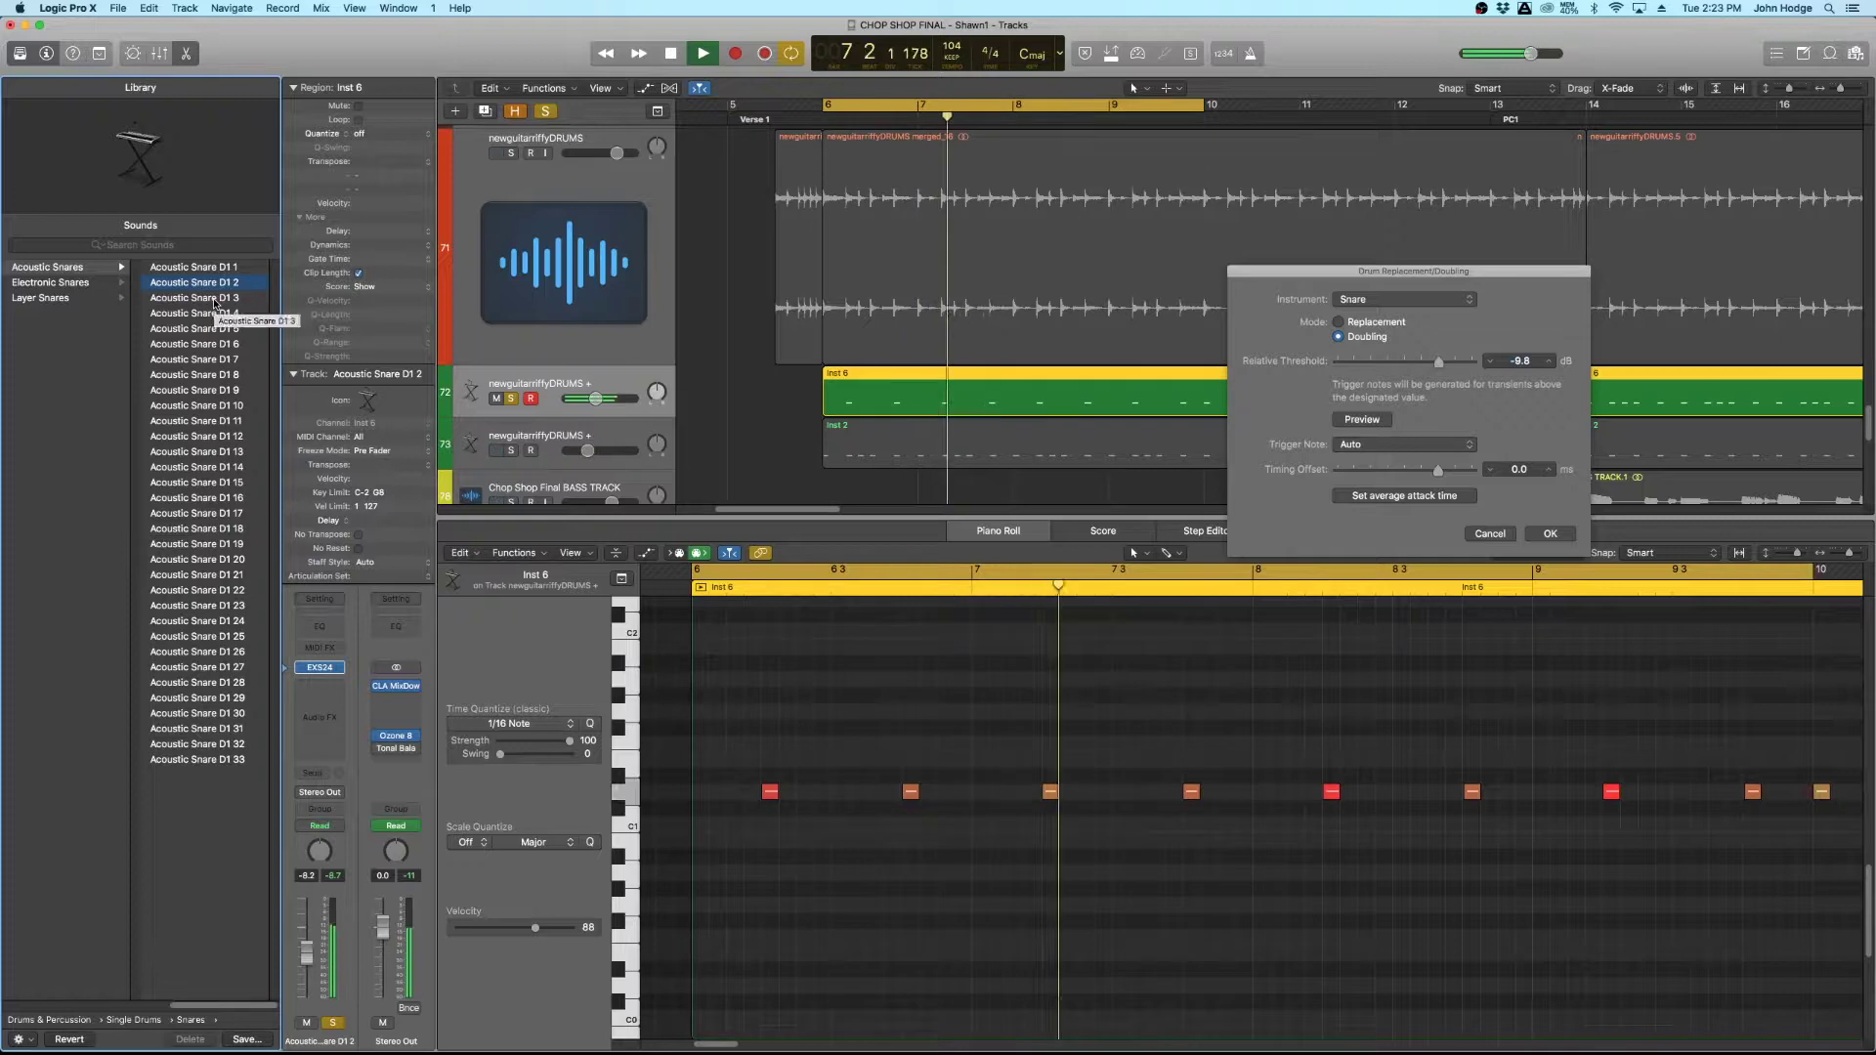
left_click(206, 298)
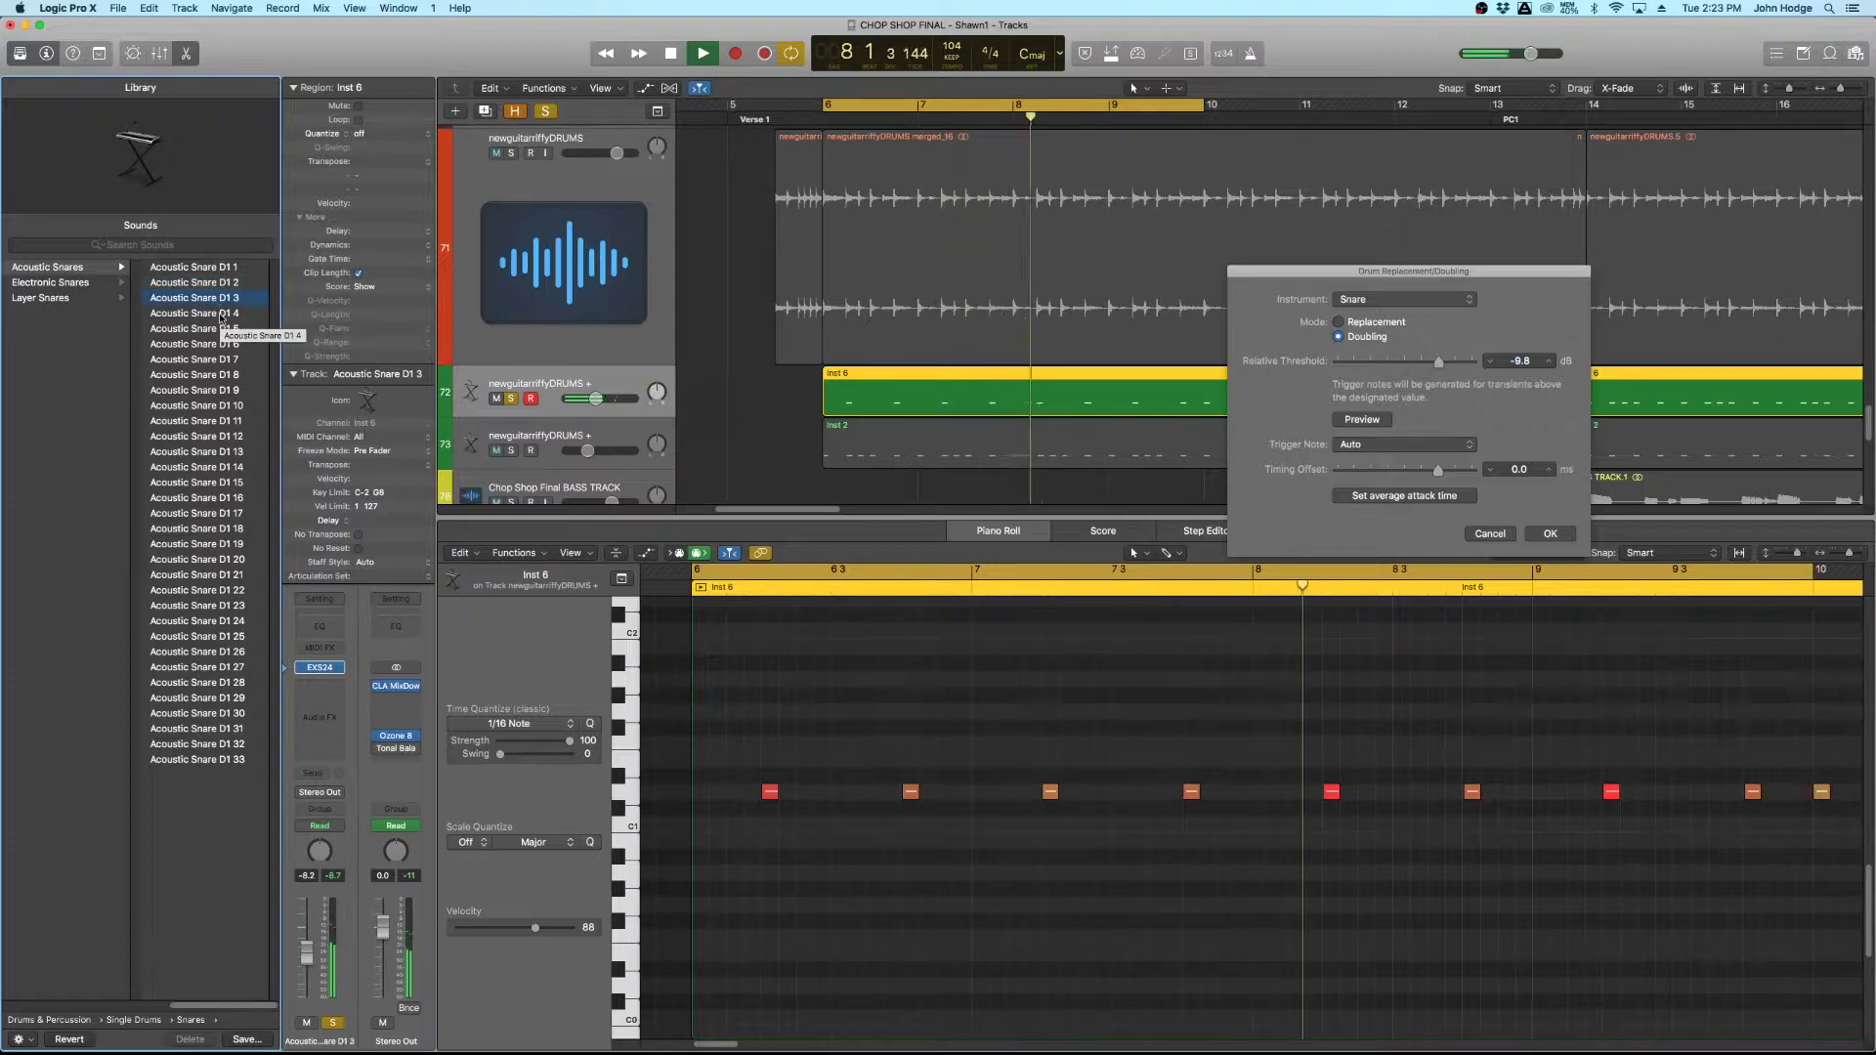
left_click(220, 315)
left_click(205, 329)
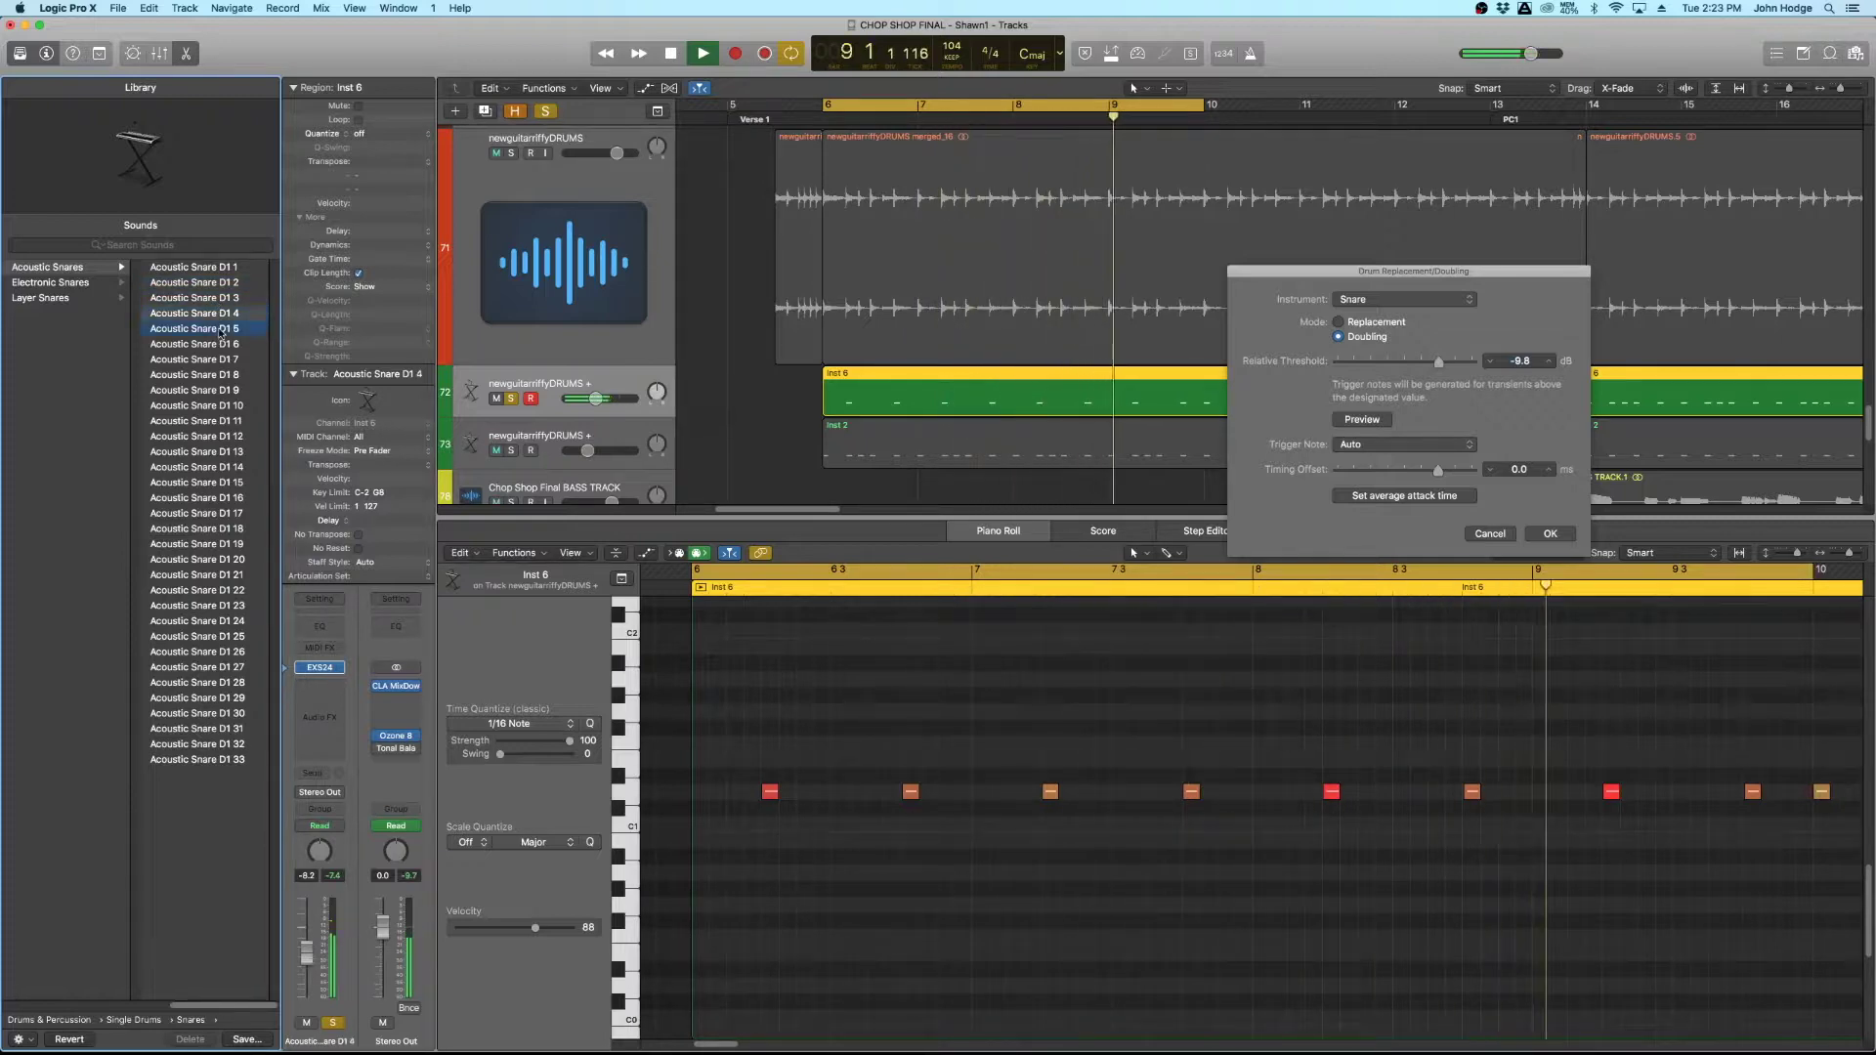
left_click(213, 343)
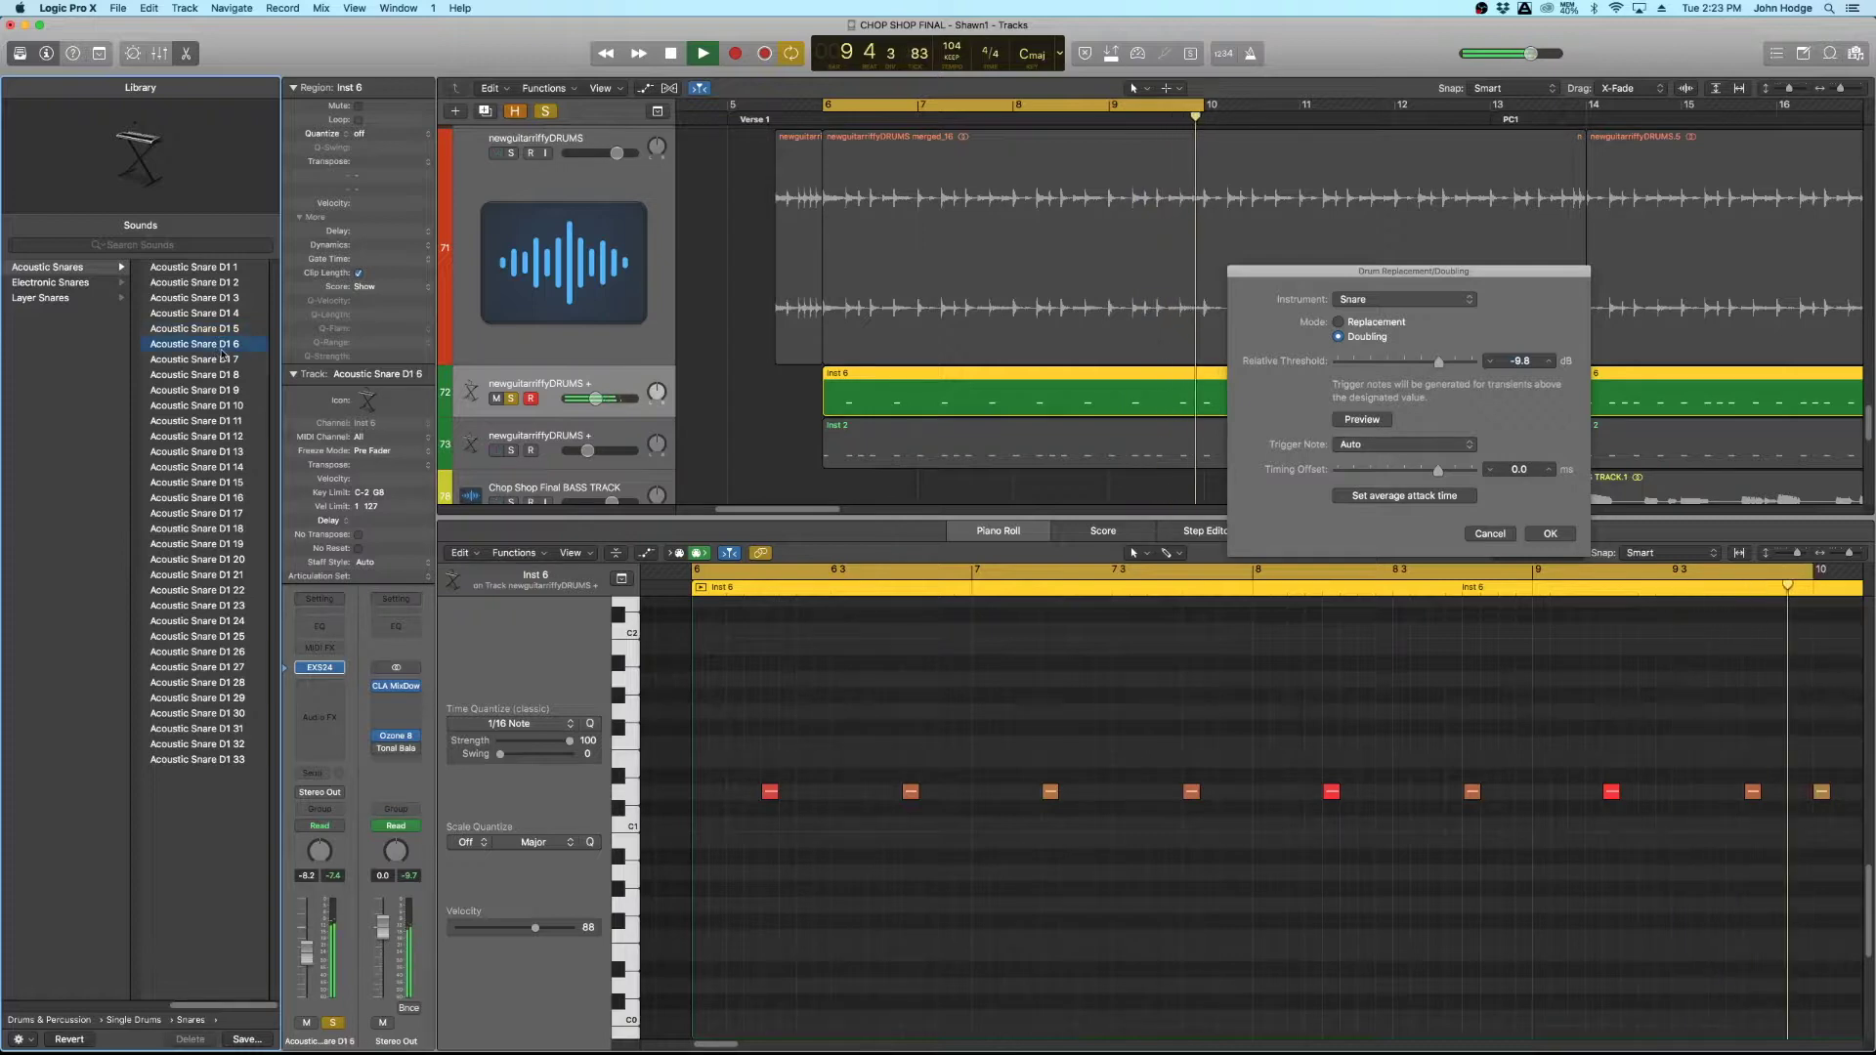
left_click(212, 360)
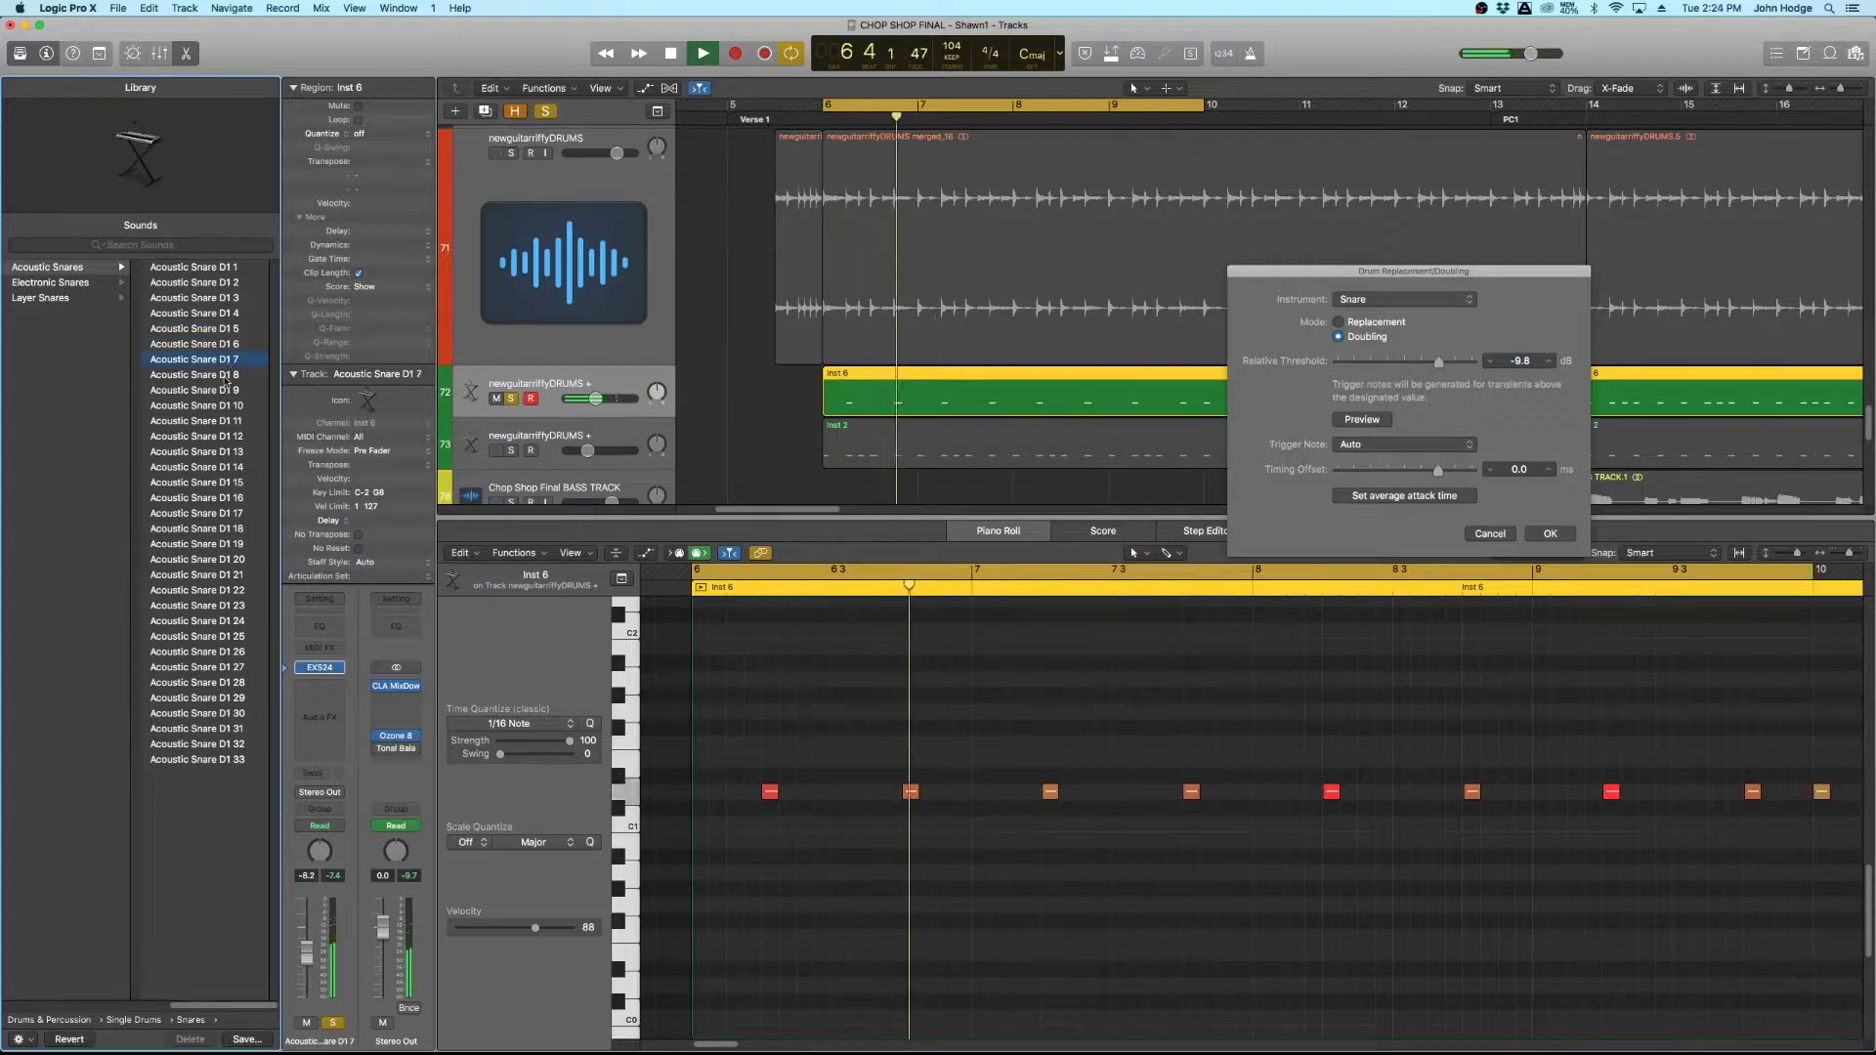
left_click(228, 375)
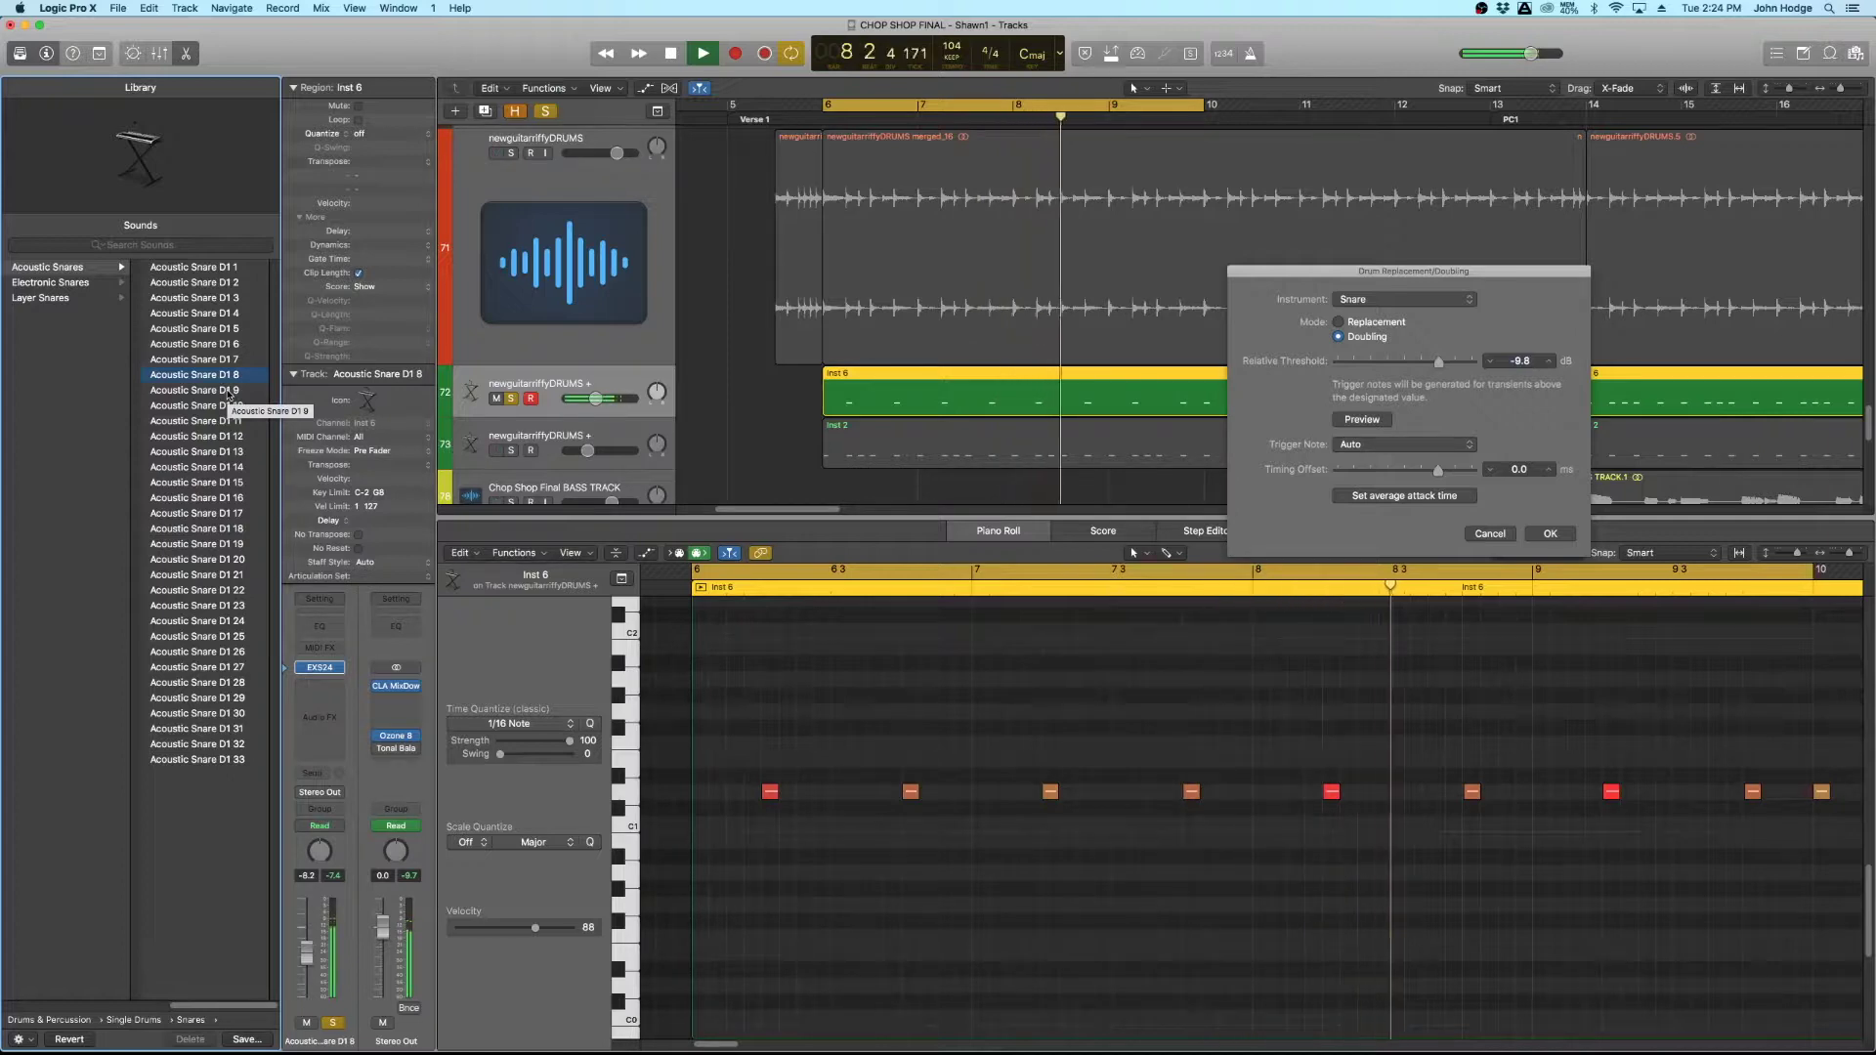
Try snares D1 10–D1 13, settle on D1 10, then clear solo and stop.
left_click(228, 405)
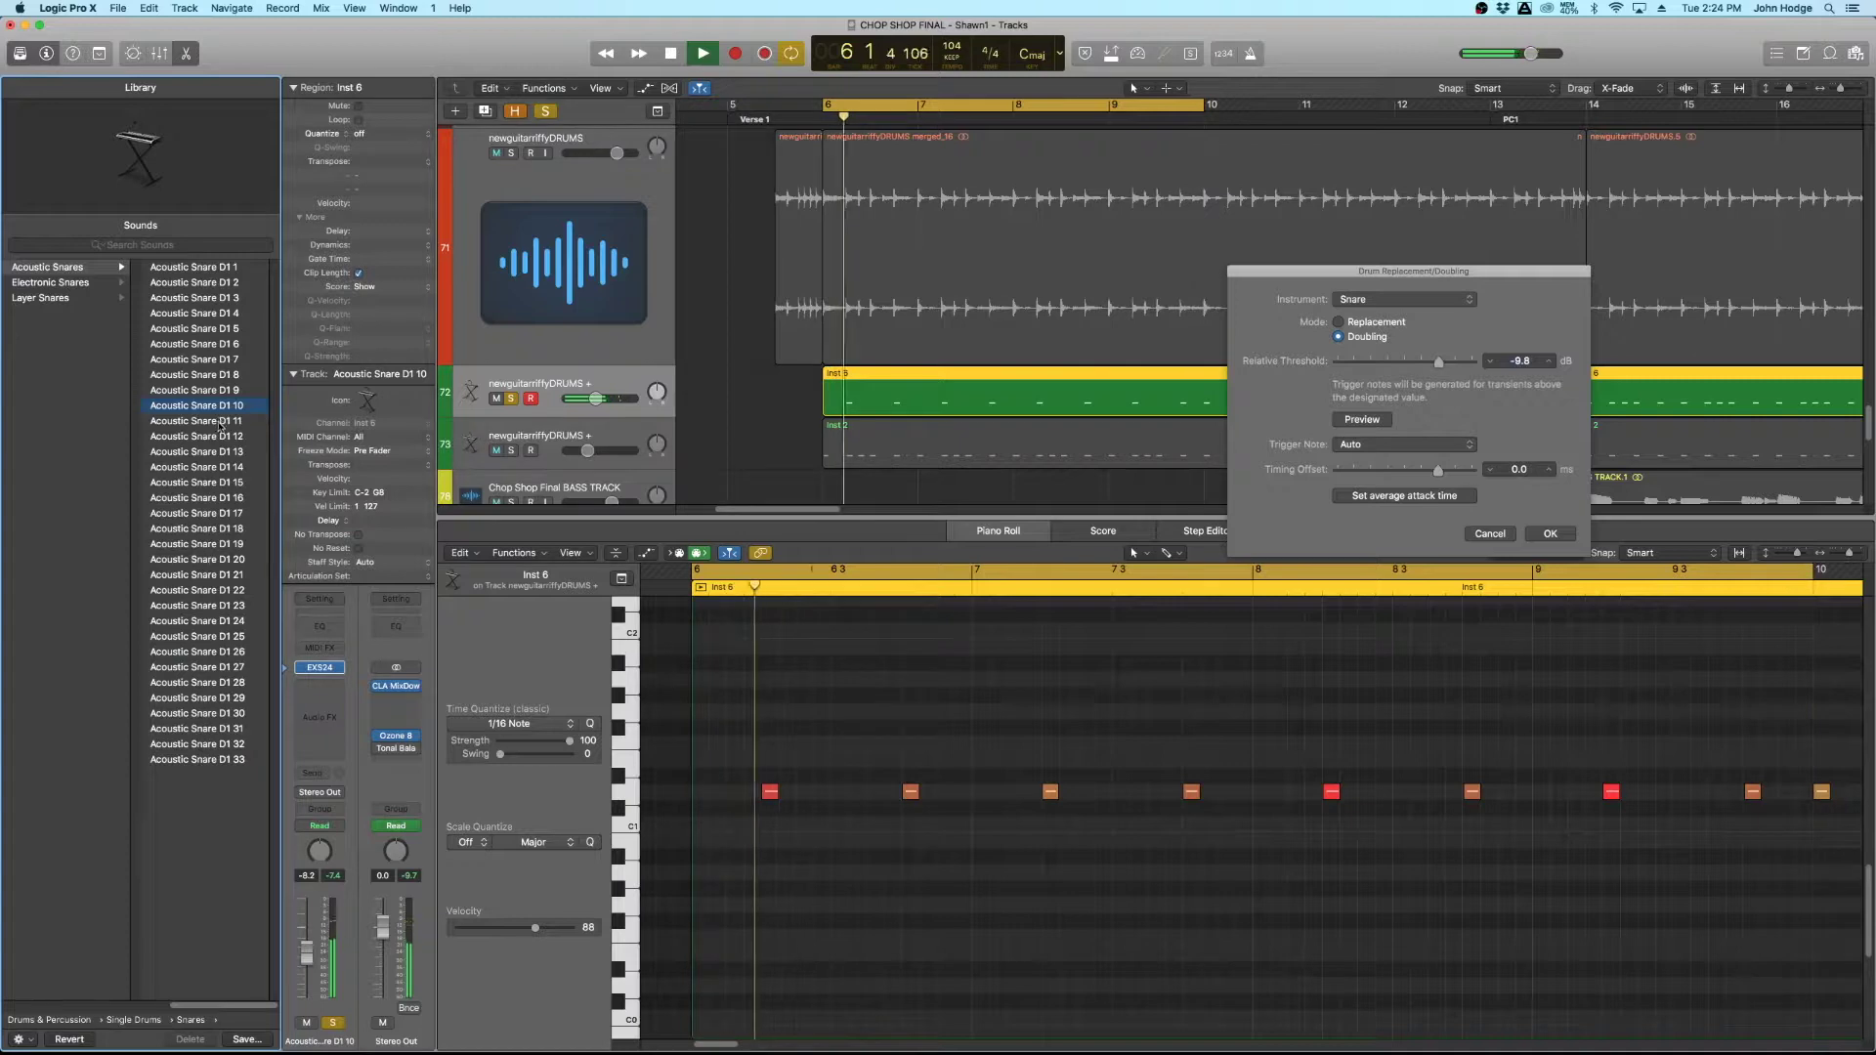
left_click(220, 426)
left_click(220, 437)
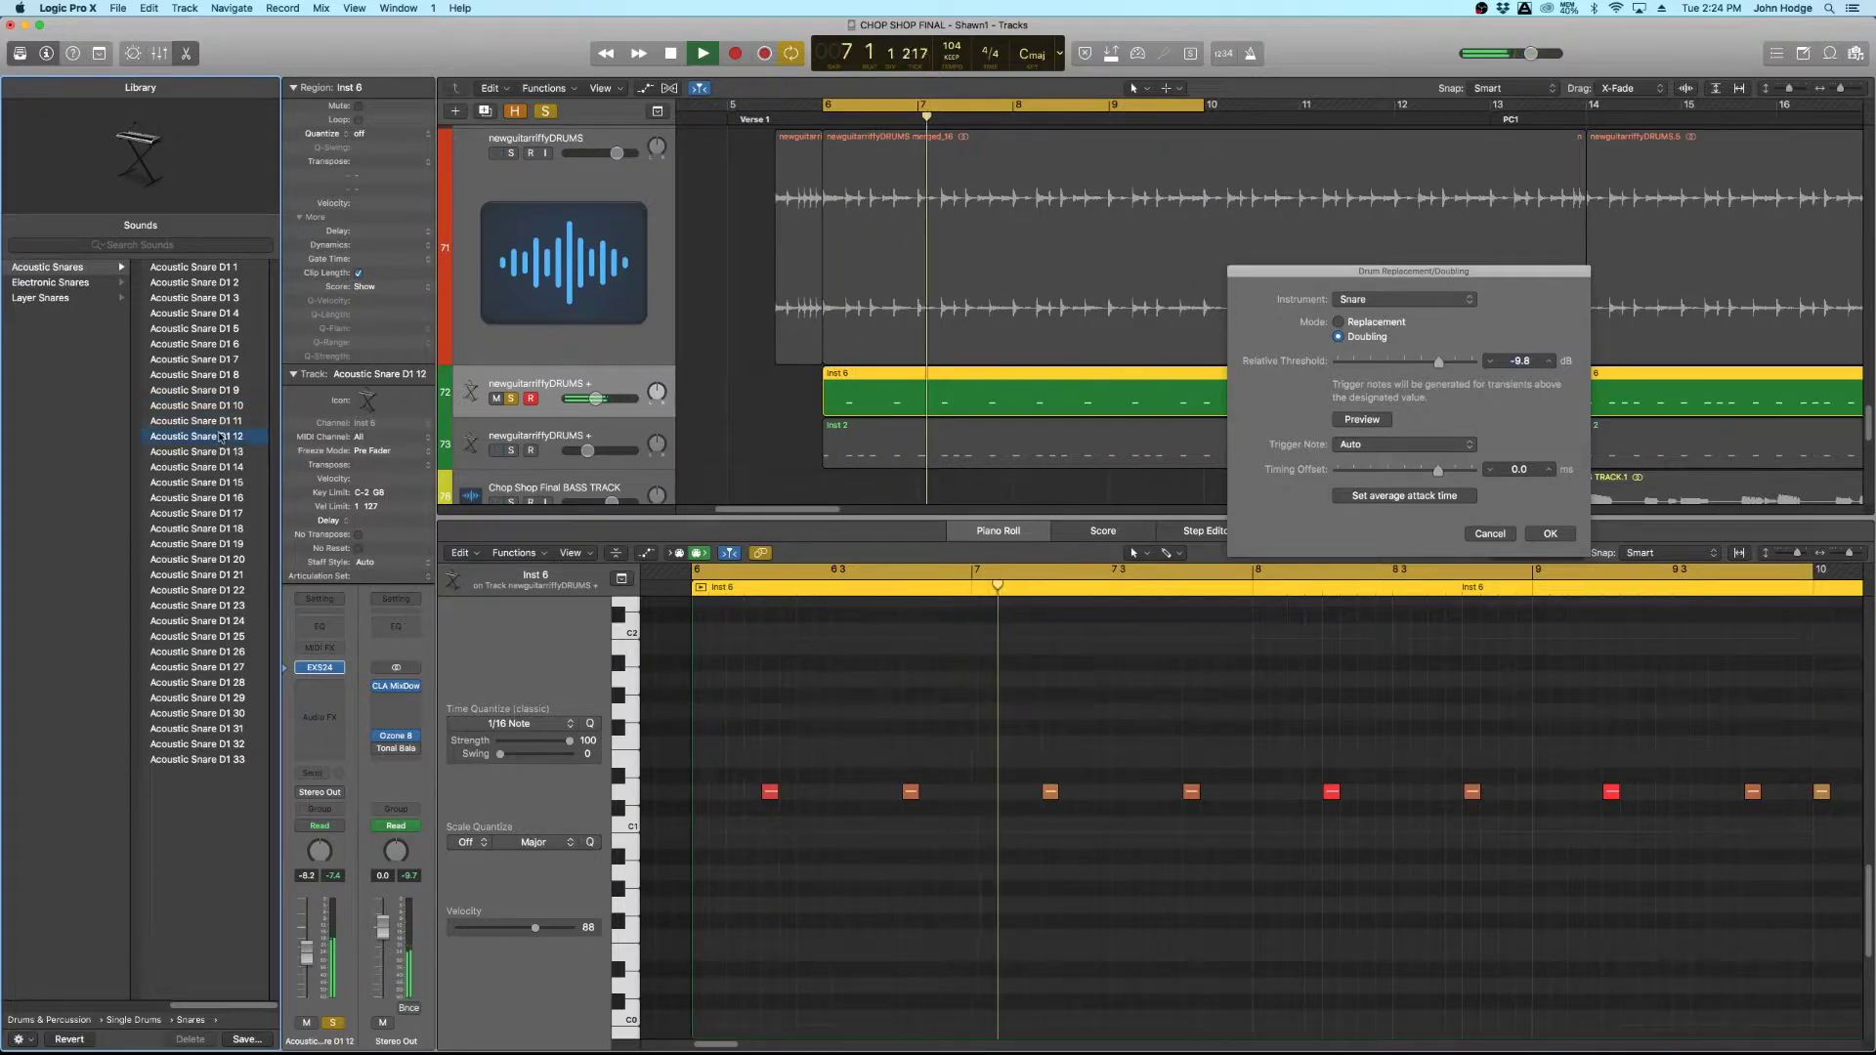
left_click(220, 451)
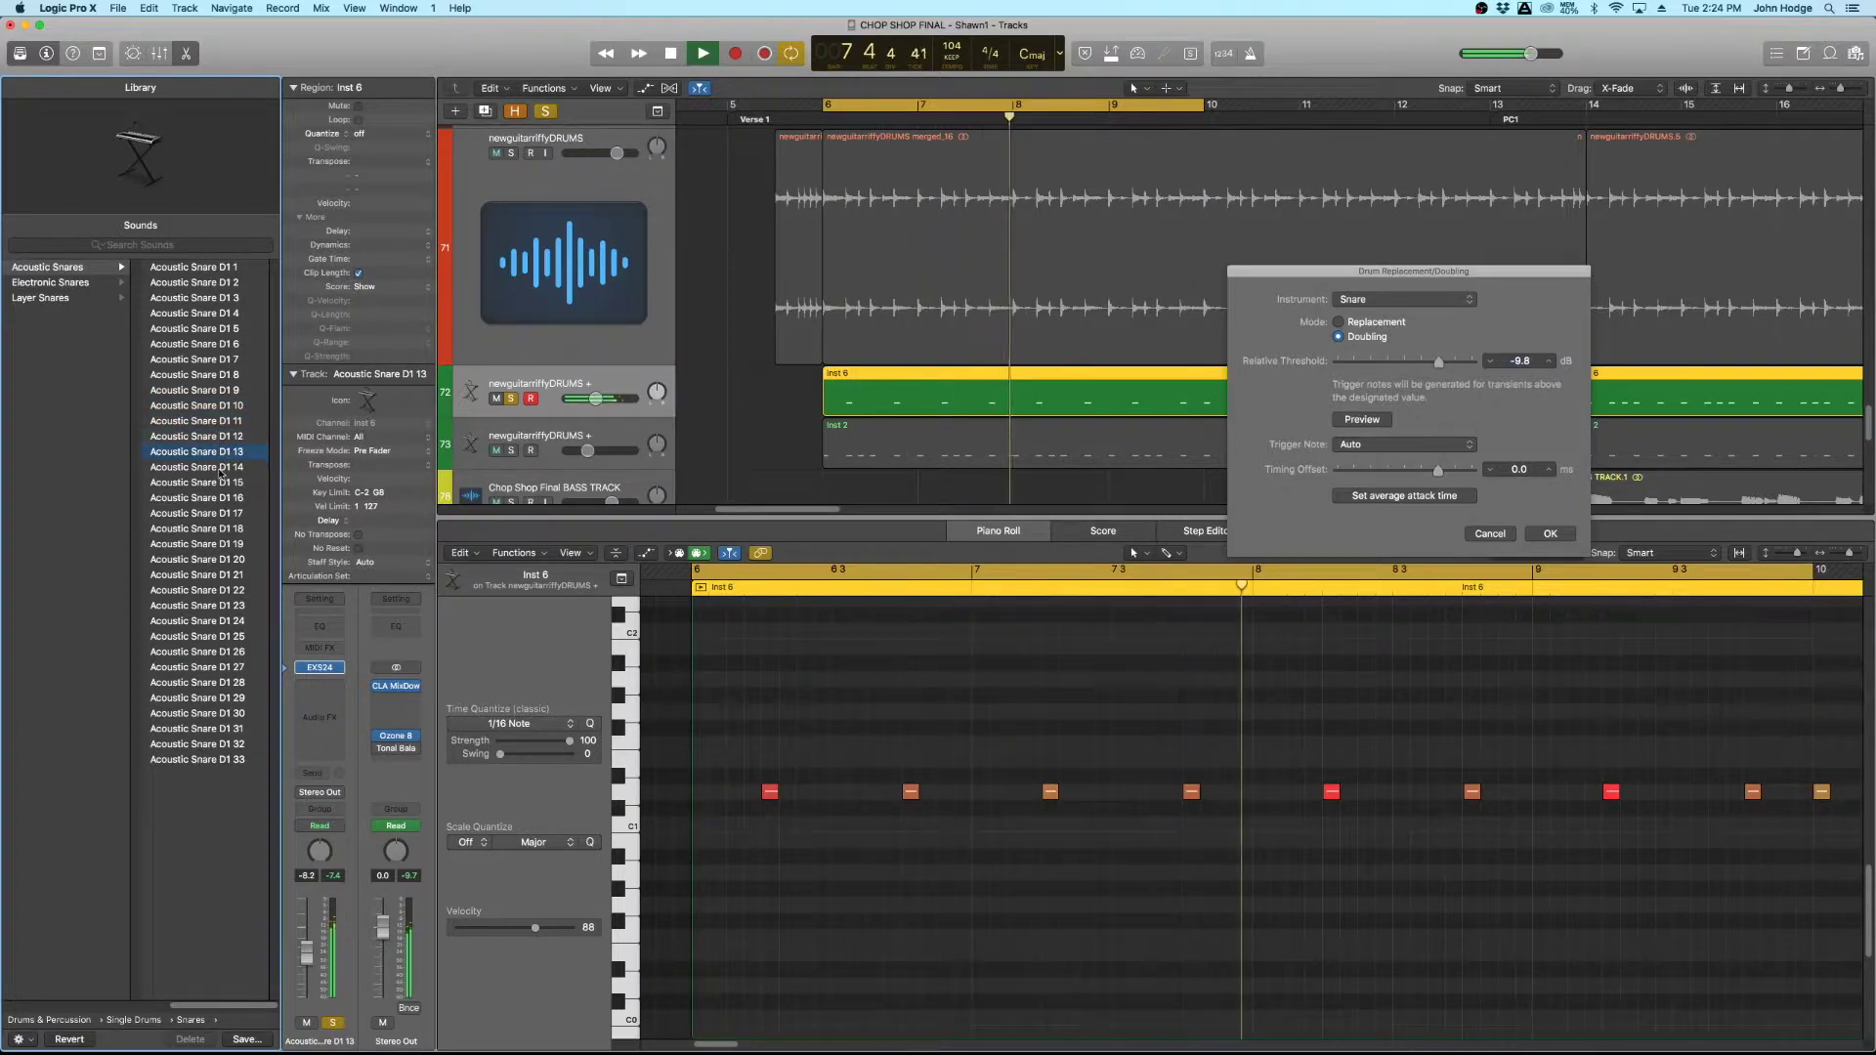
key("Up")
key("Up")
key("Up")
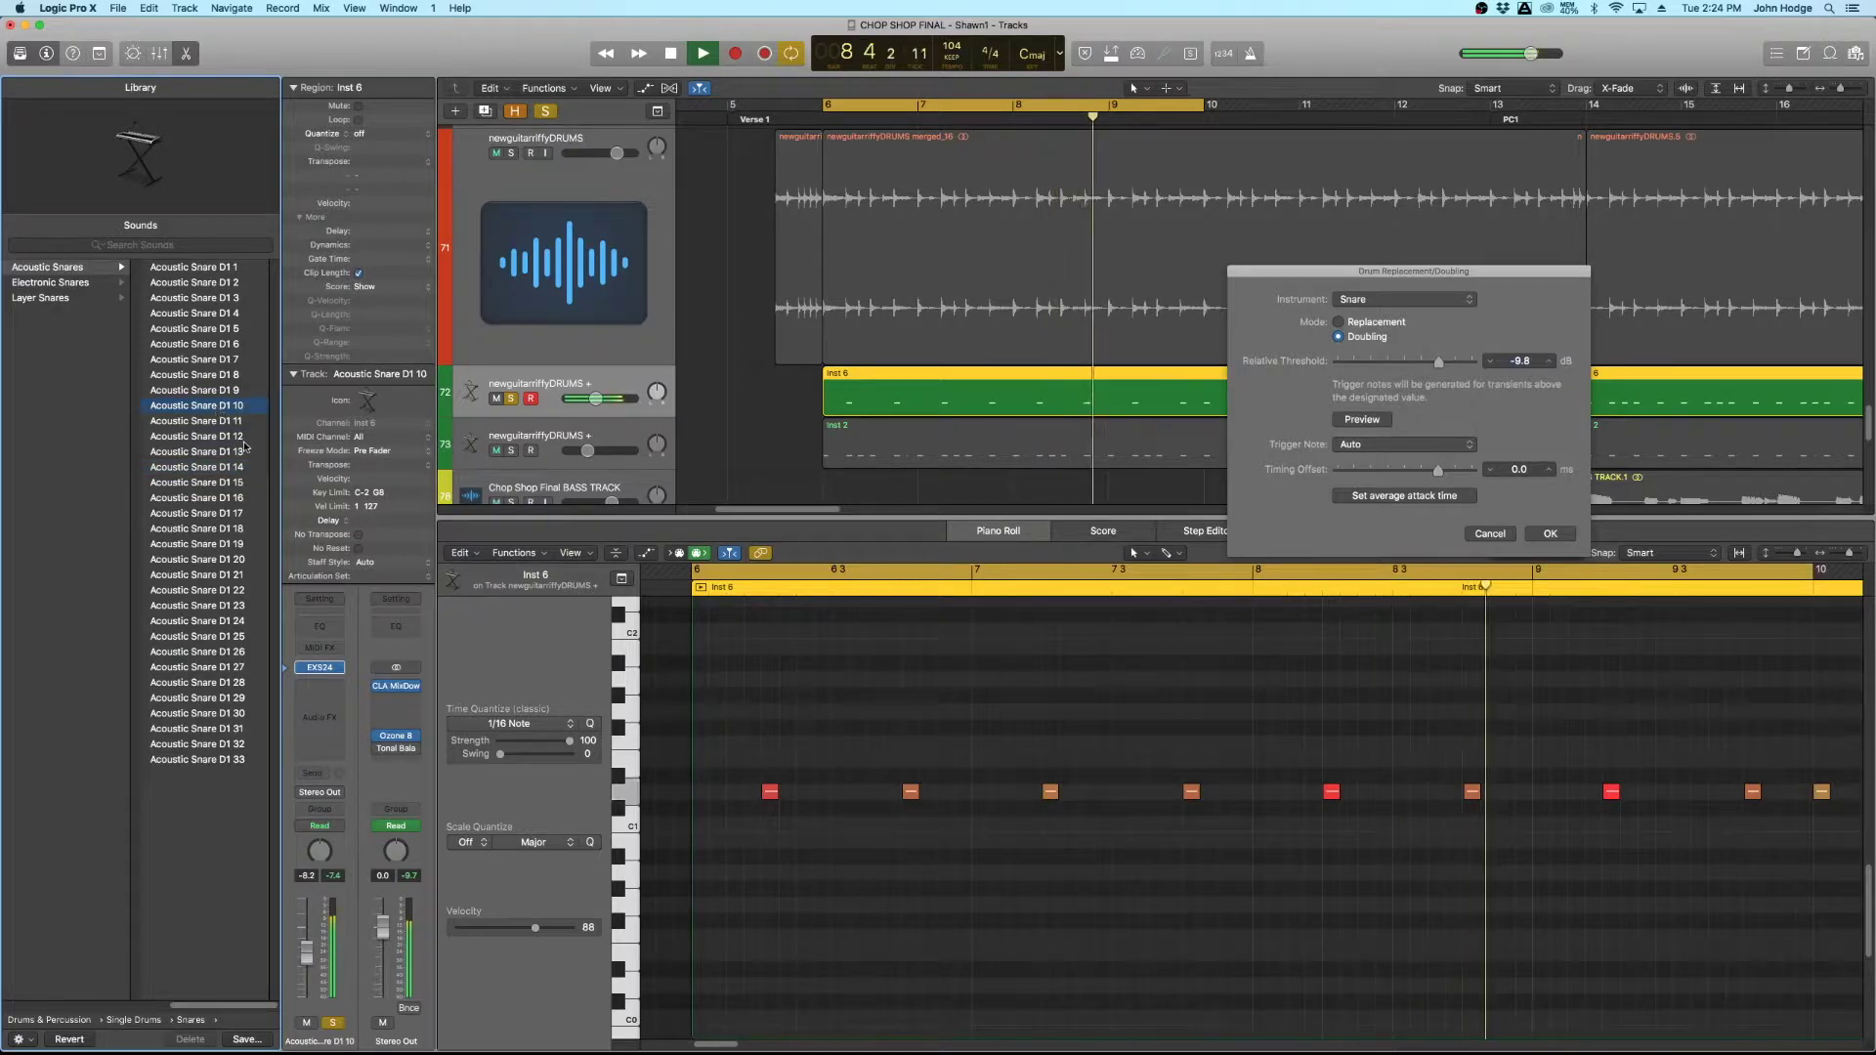
key("s")
key("space")
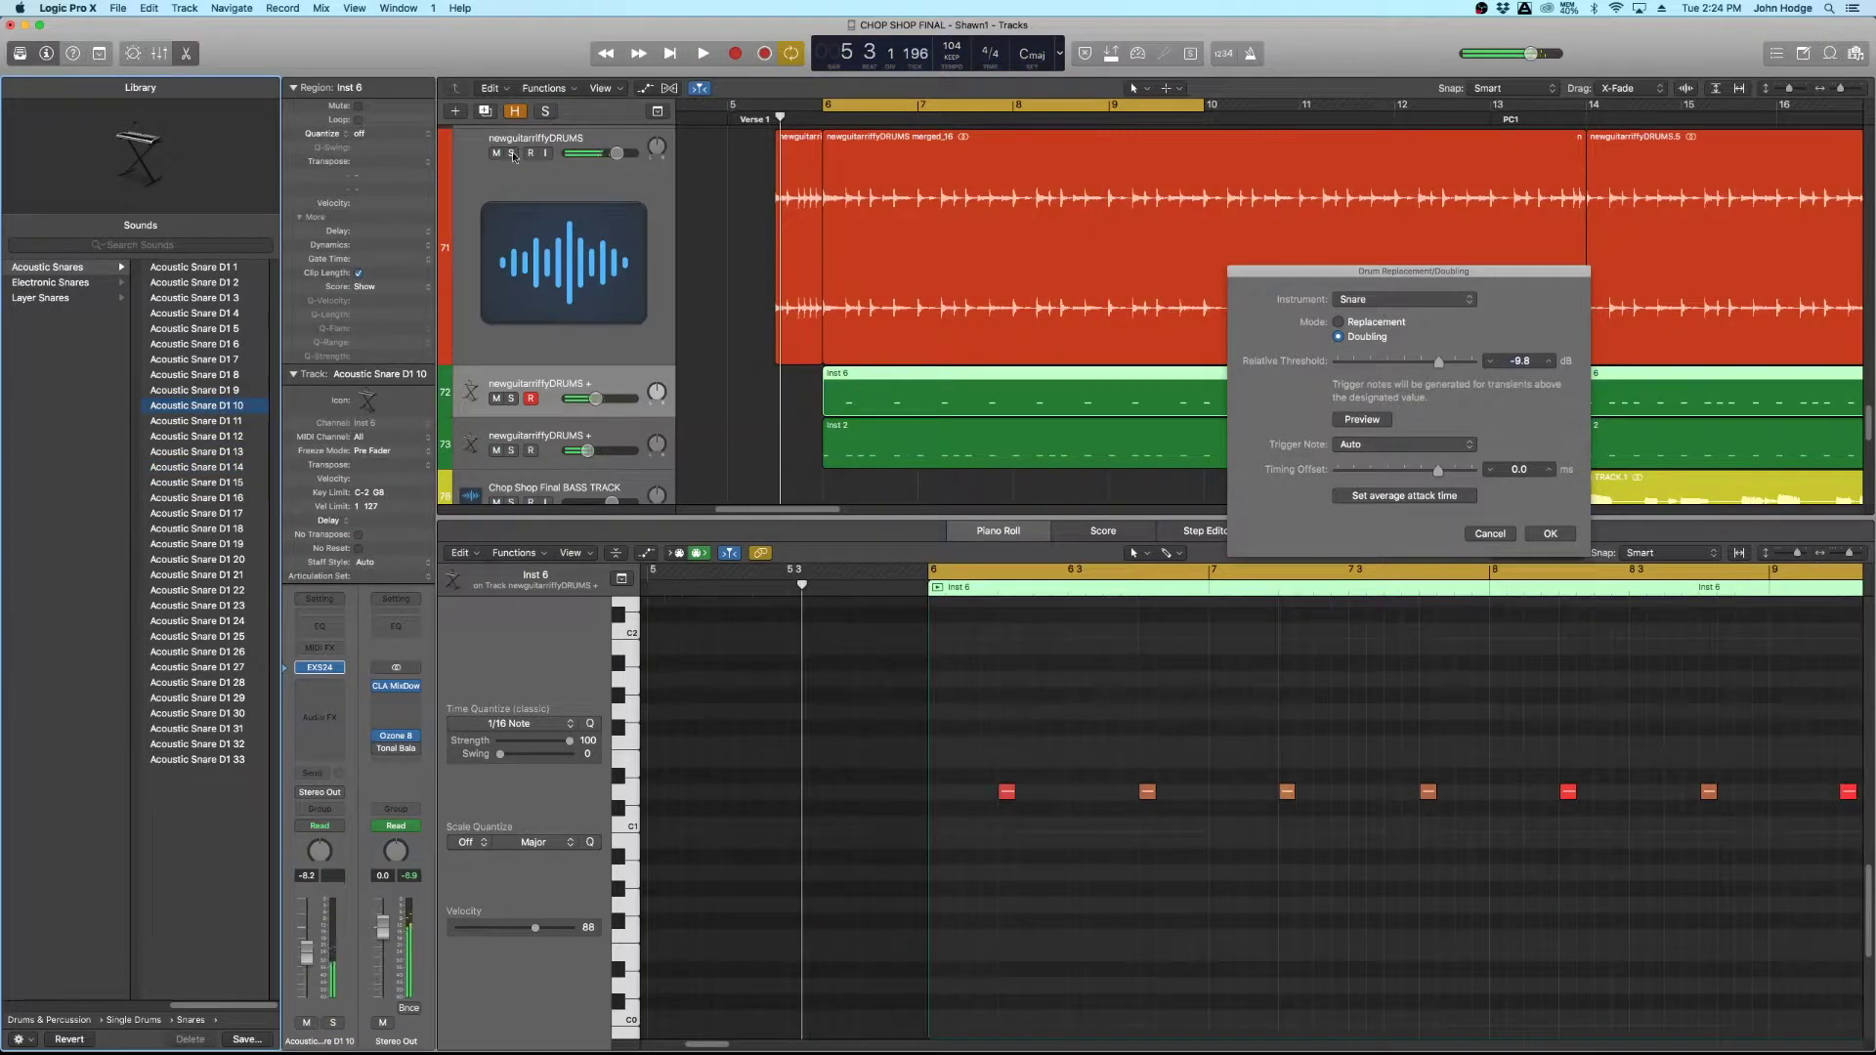
Solo the drum loop and Inst 6 snare track, then confirm the snare doubling with OK.
left_click(512, 155)
left_click(512, 396)
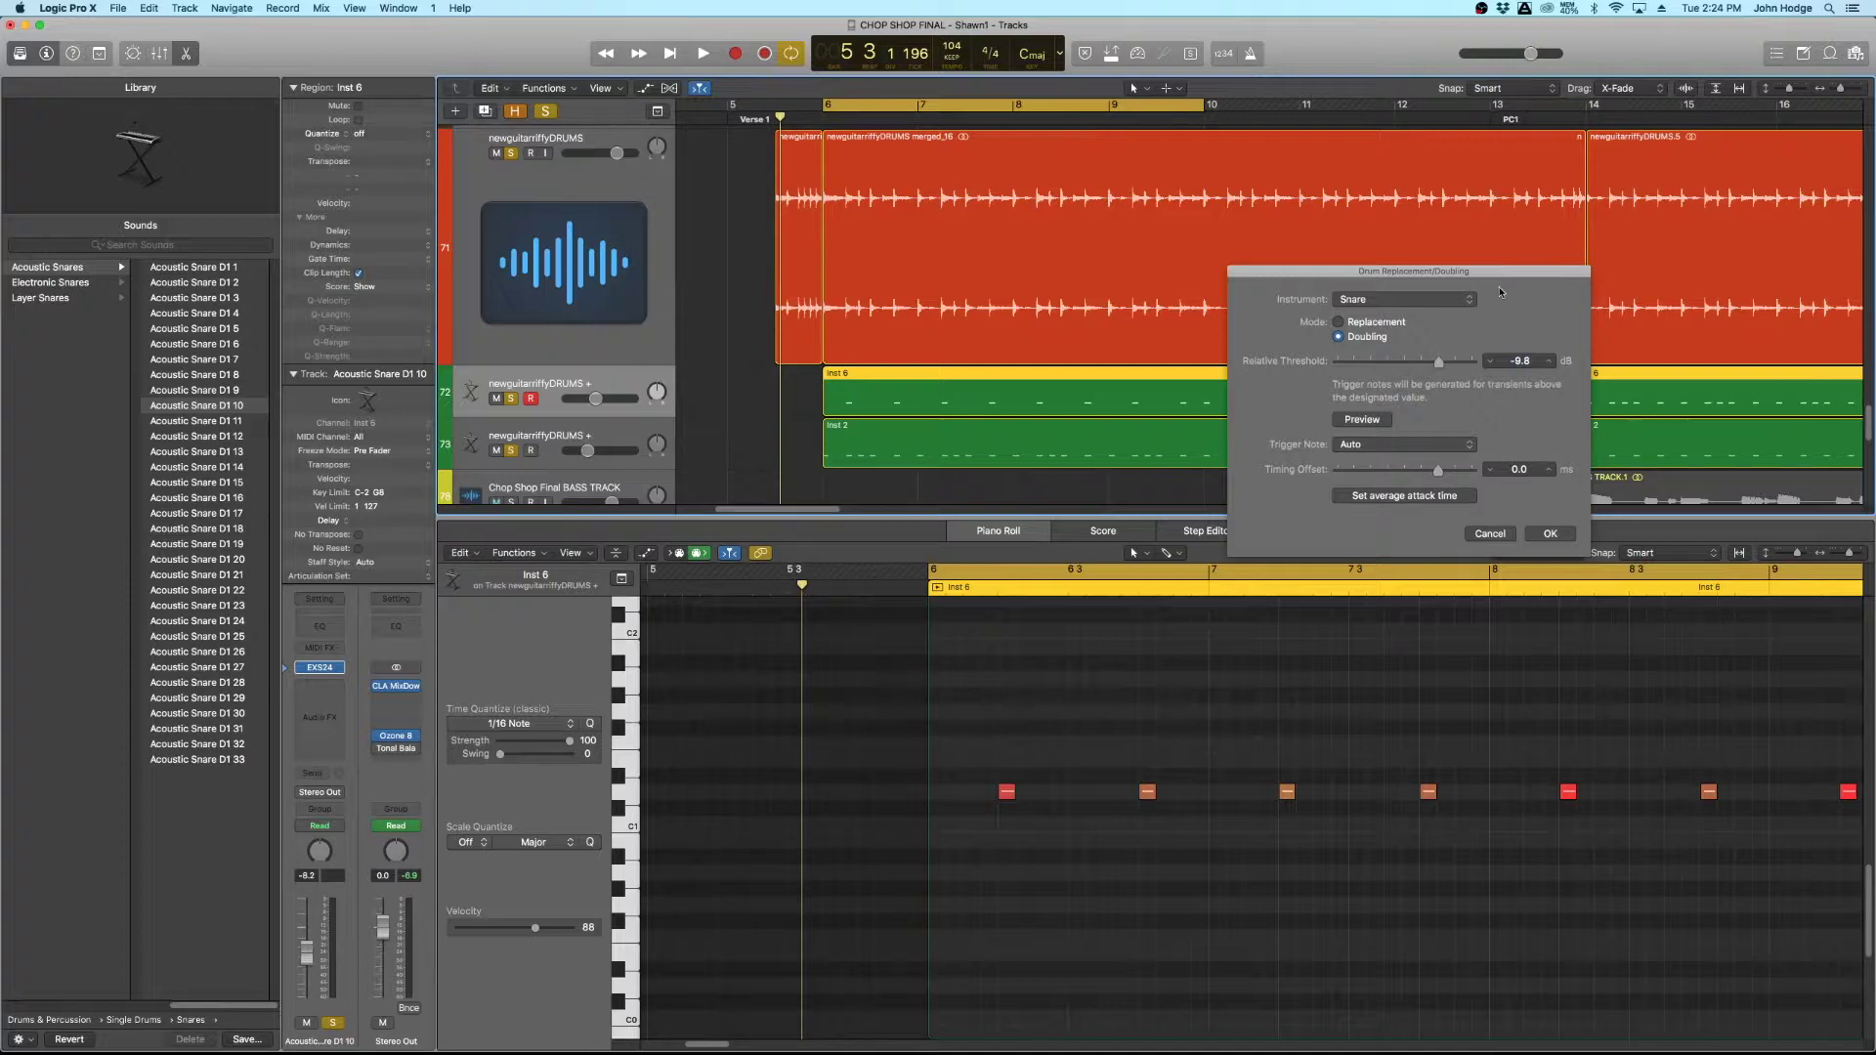
left_click(1550, 535)
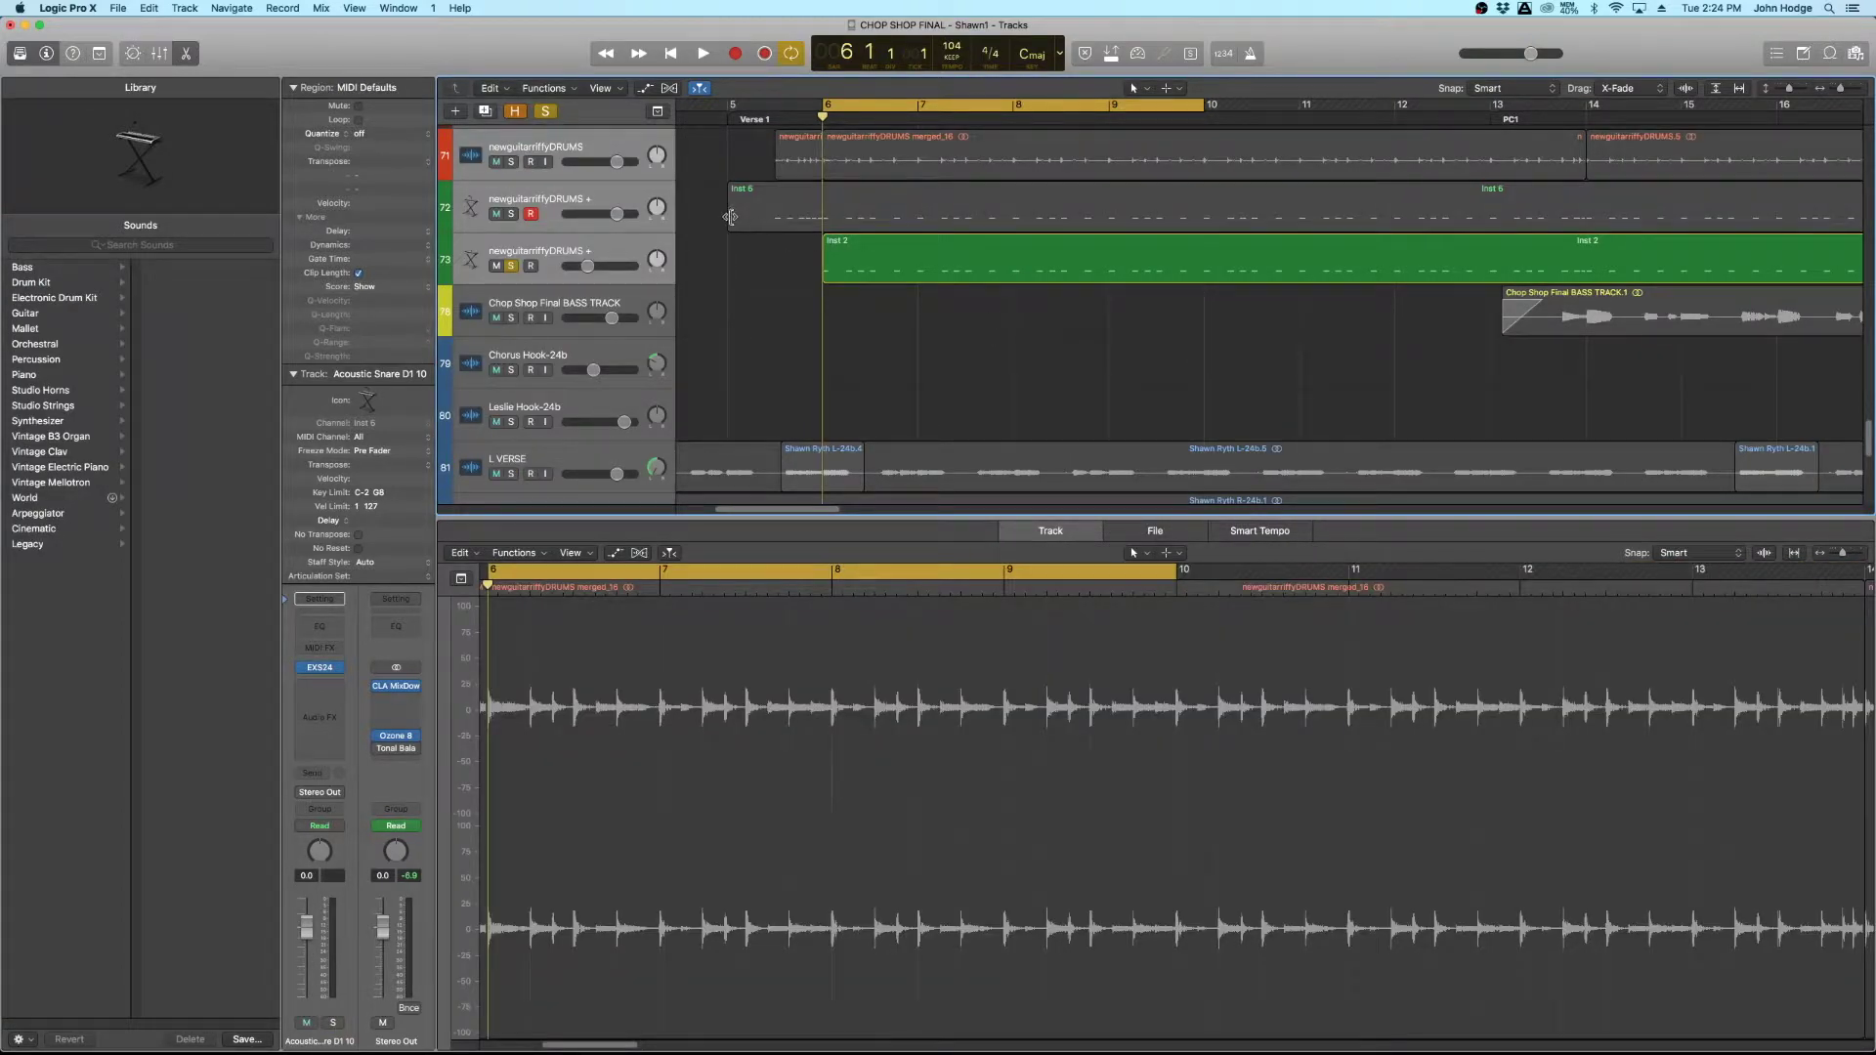
Rename the new snare track to Snare Dbl and the Acoustic Kick C1 4 track to Kick Dbl.
left_click(725, 218)
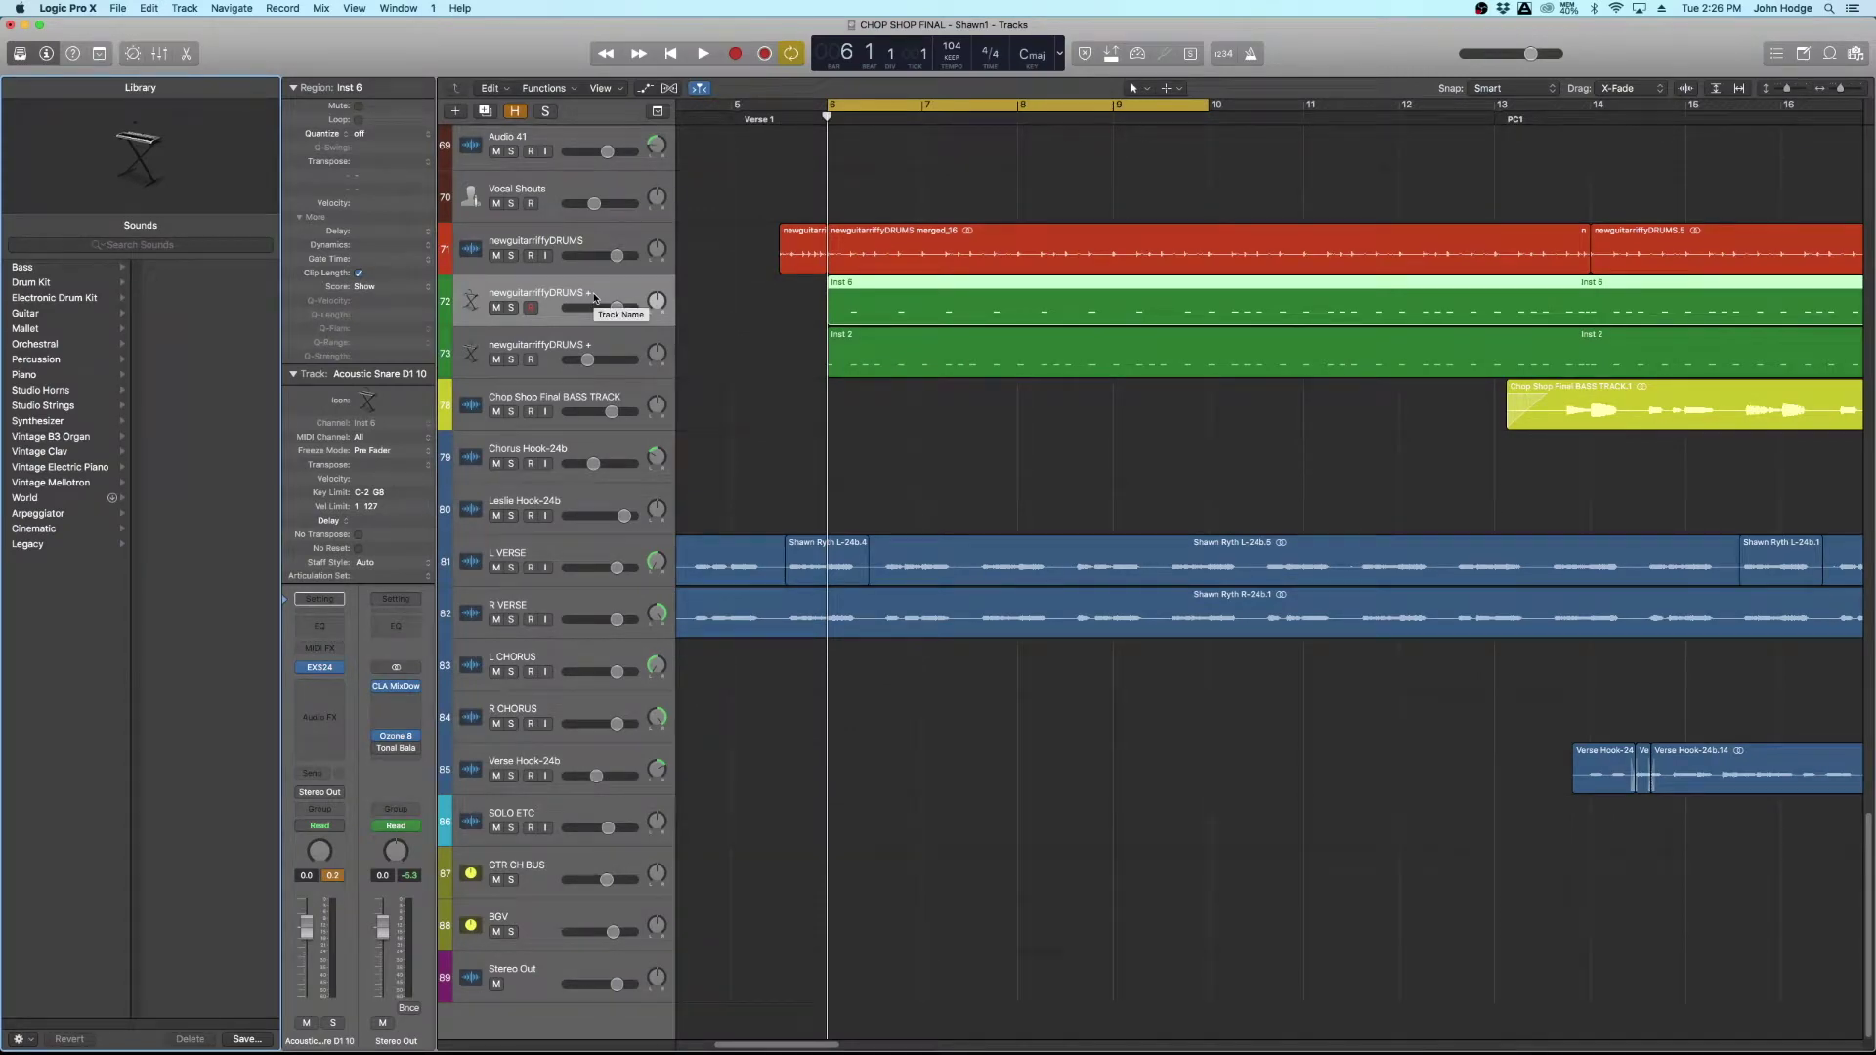
double_click(594, 298)
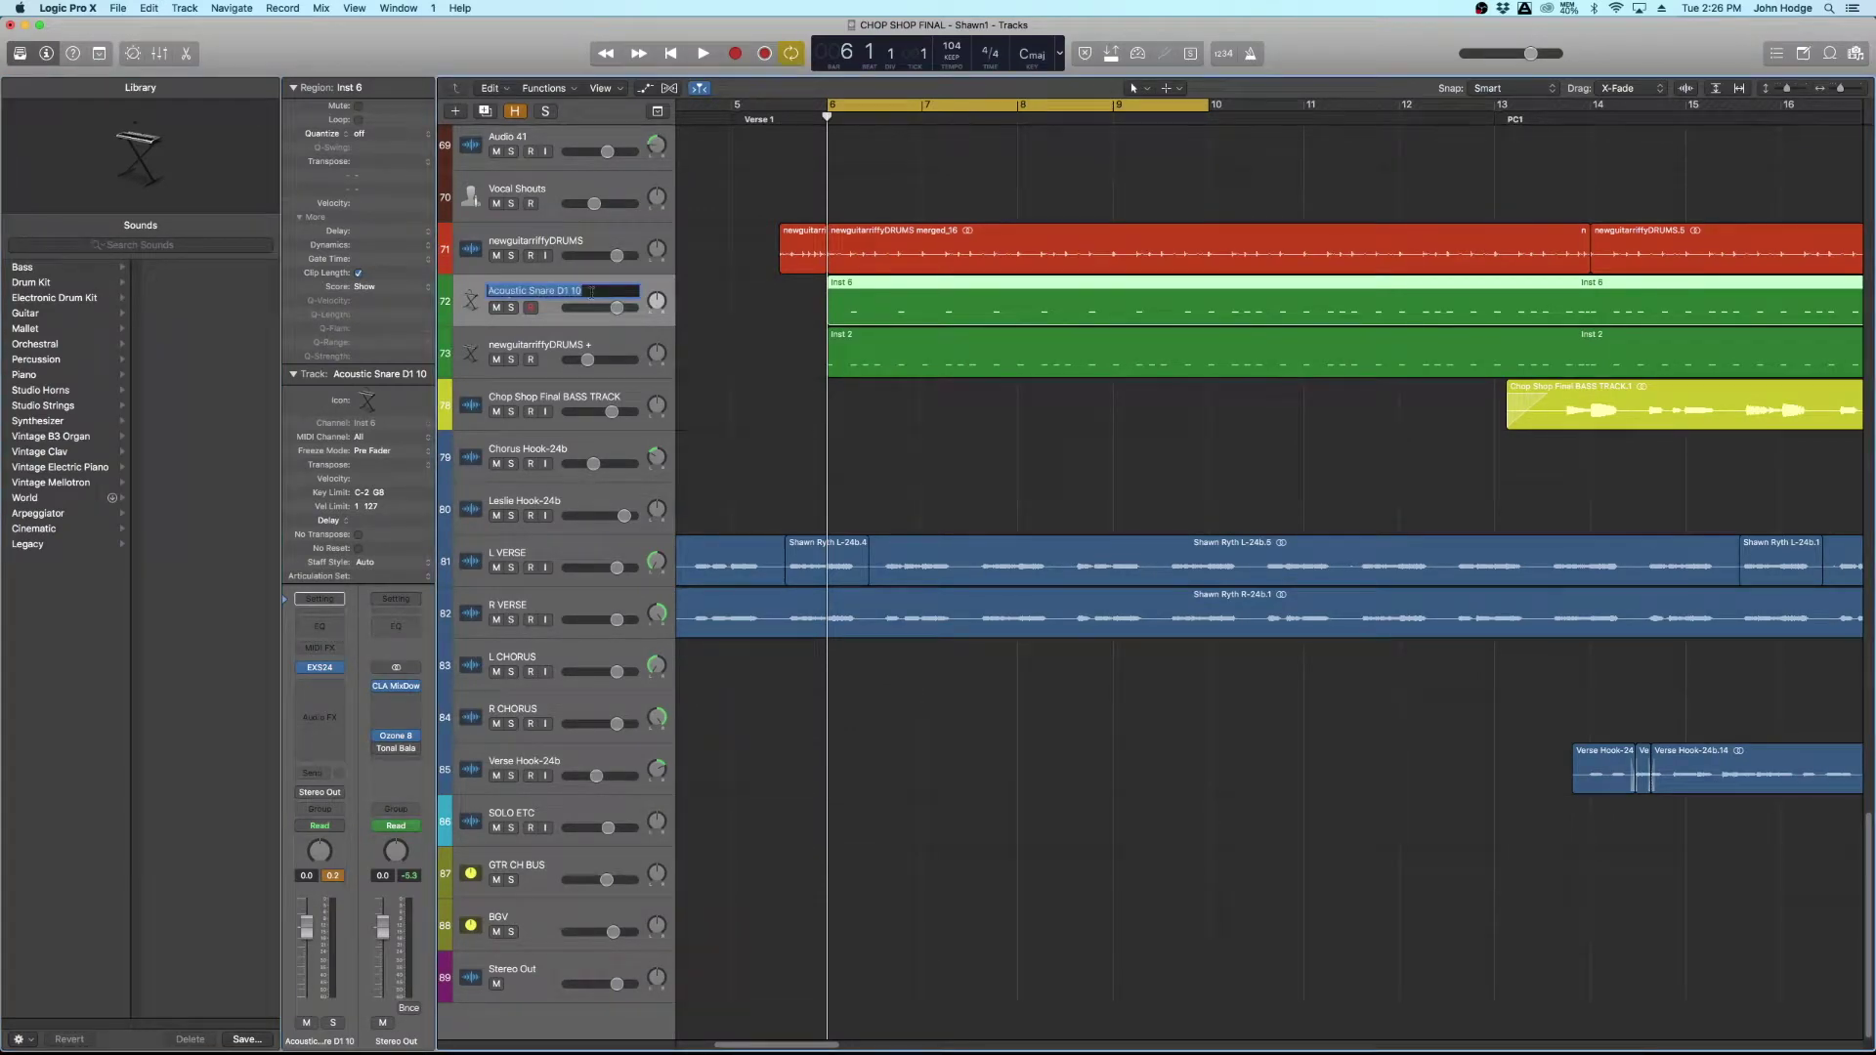
type("Sna")
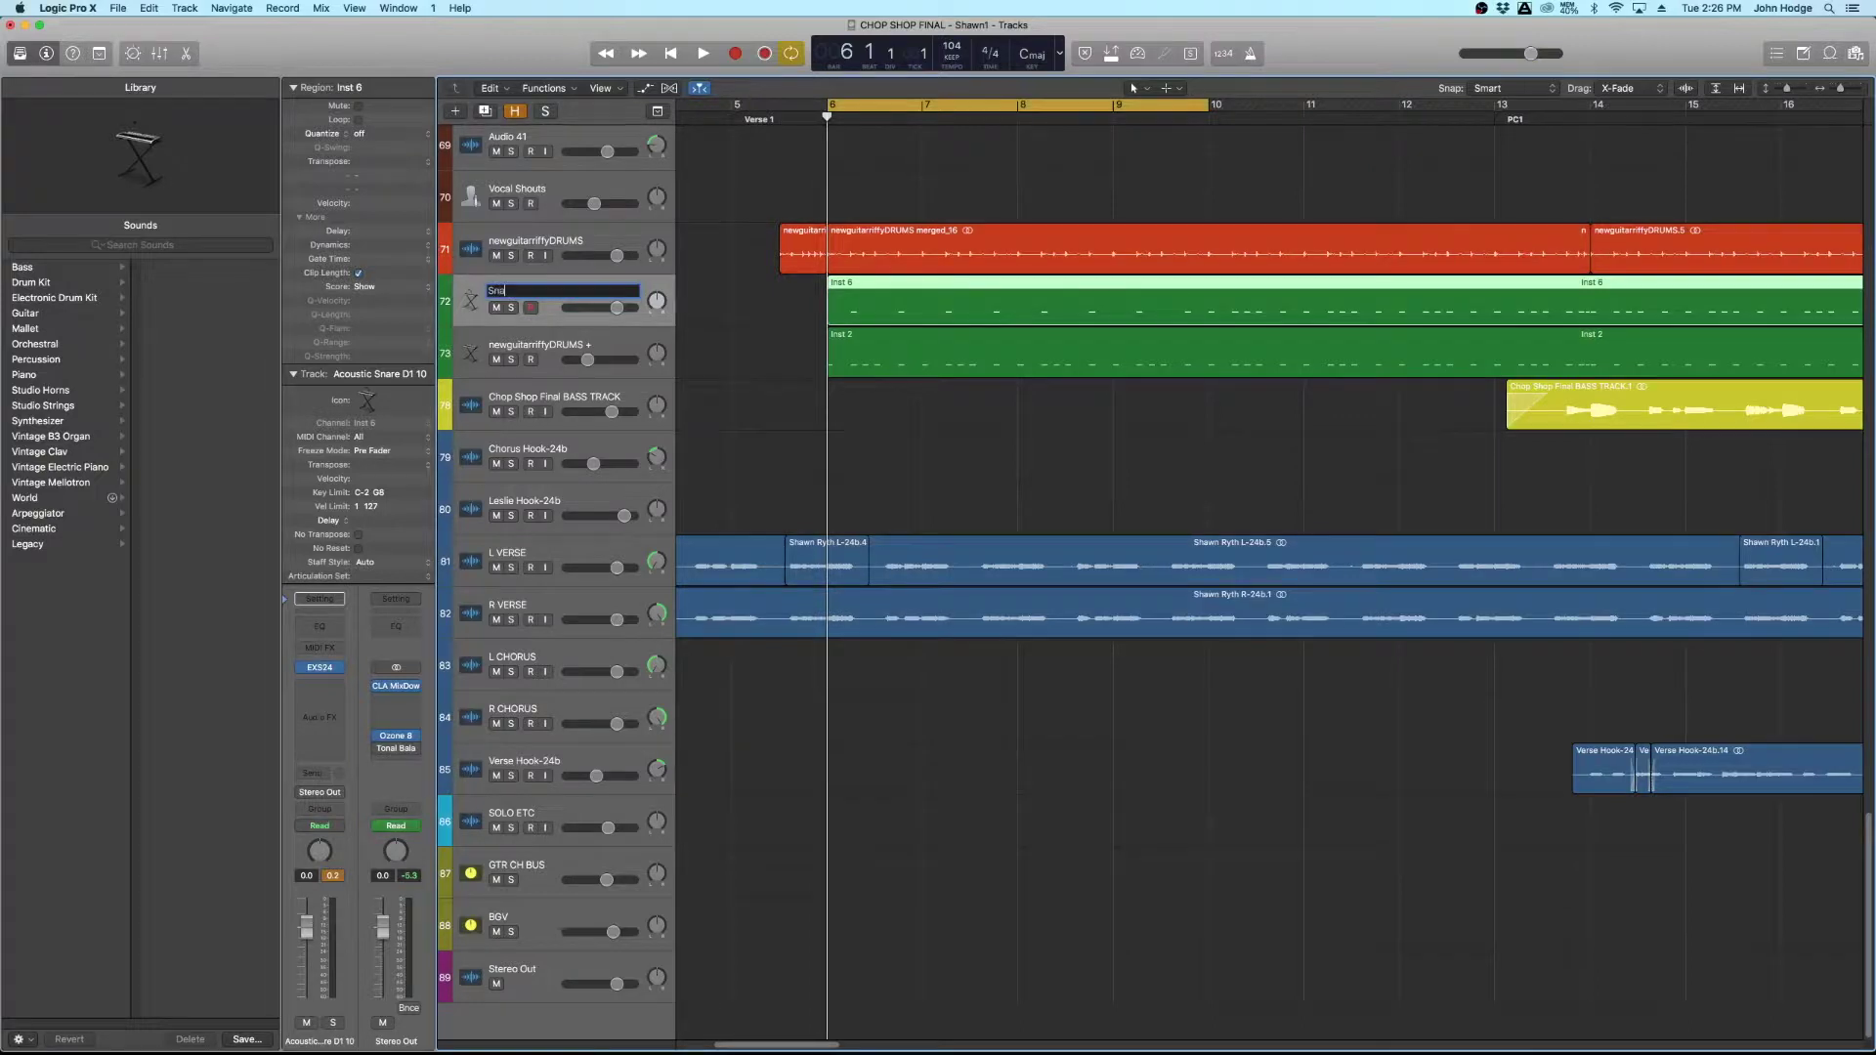
type("re Dbl")
key("Return")
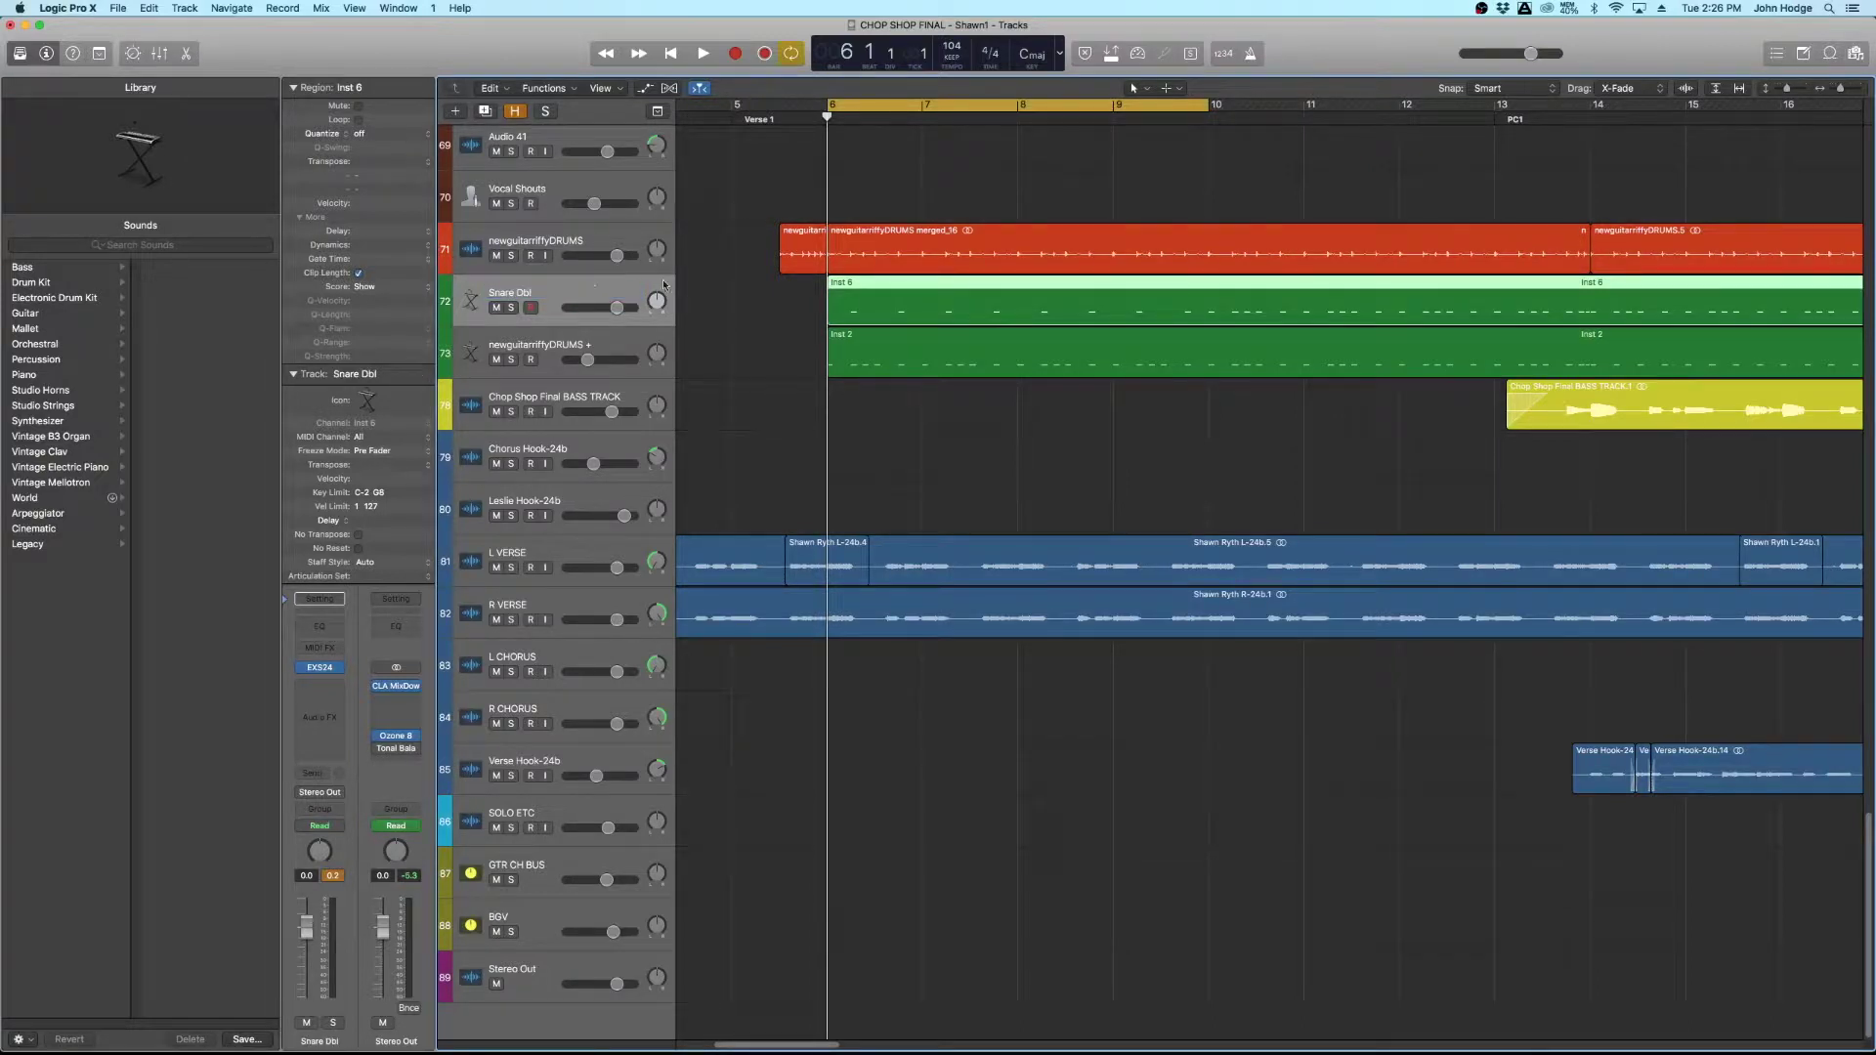
double_click(558, 346)
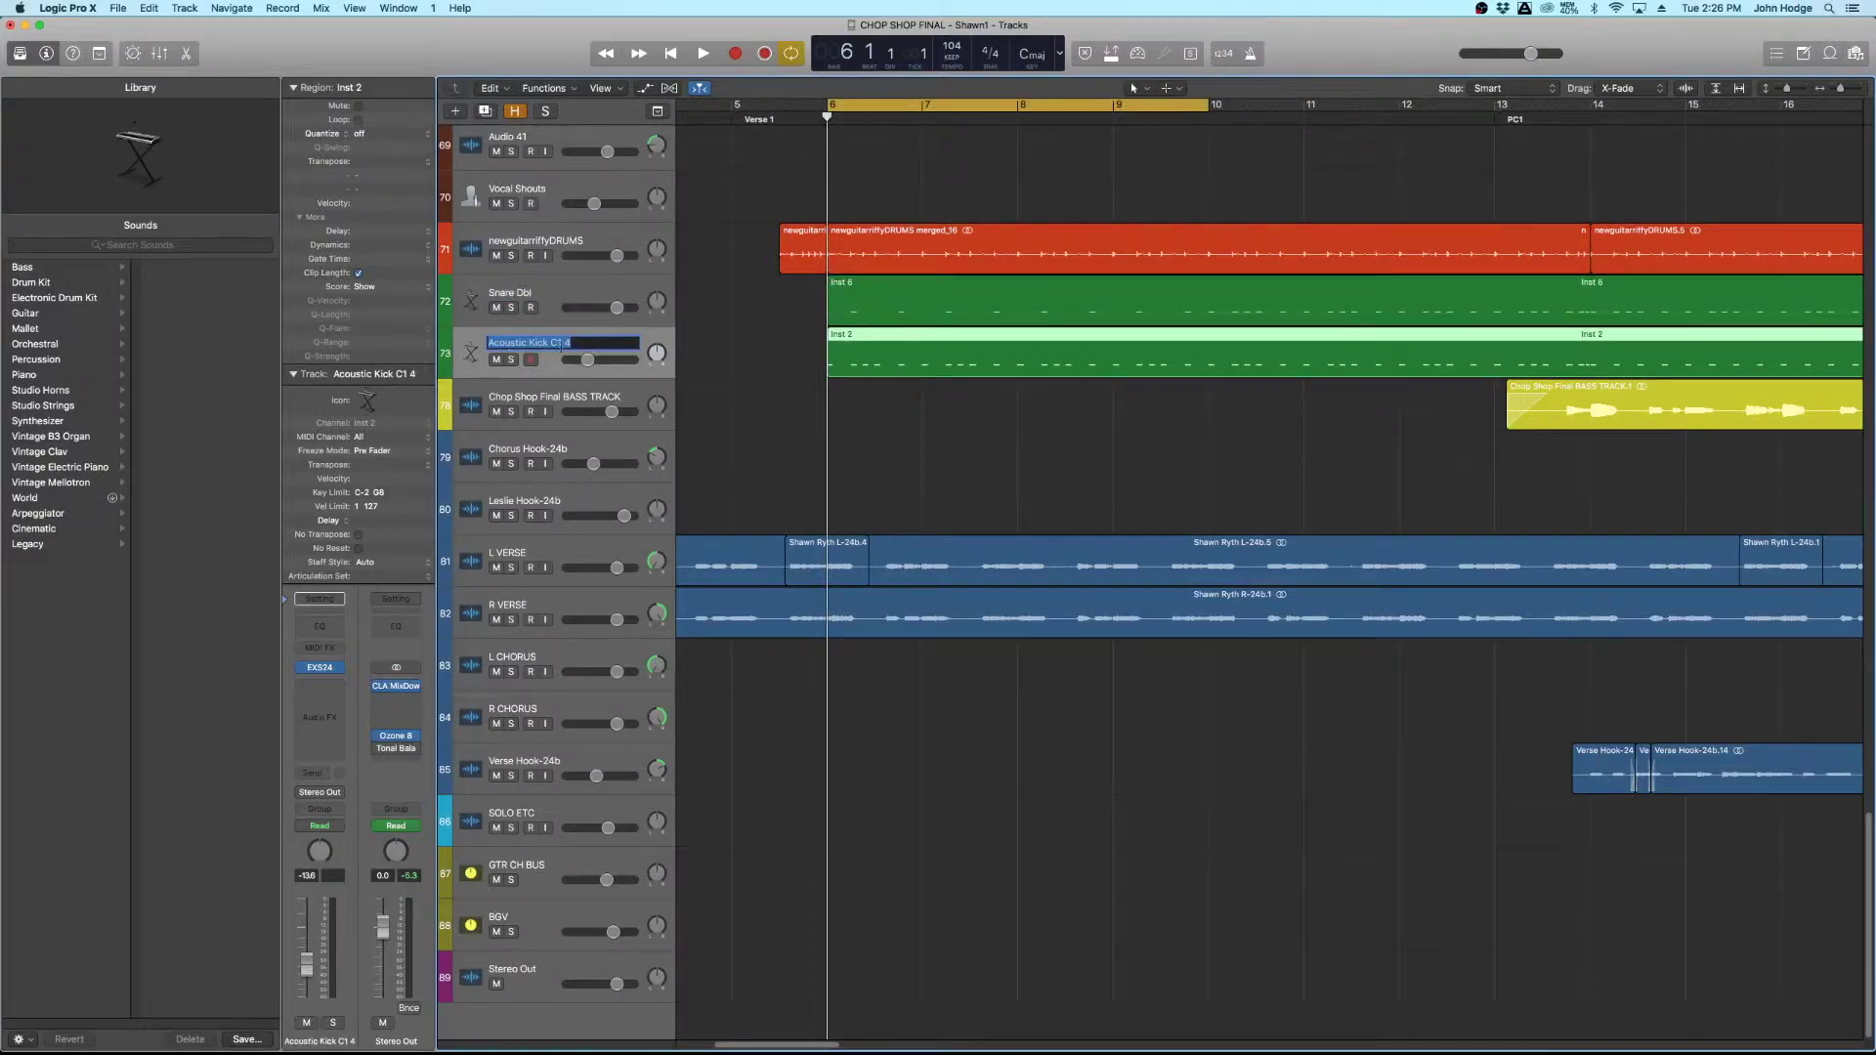
type("Kick")
type(" Dbl")
key("Return")
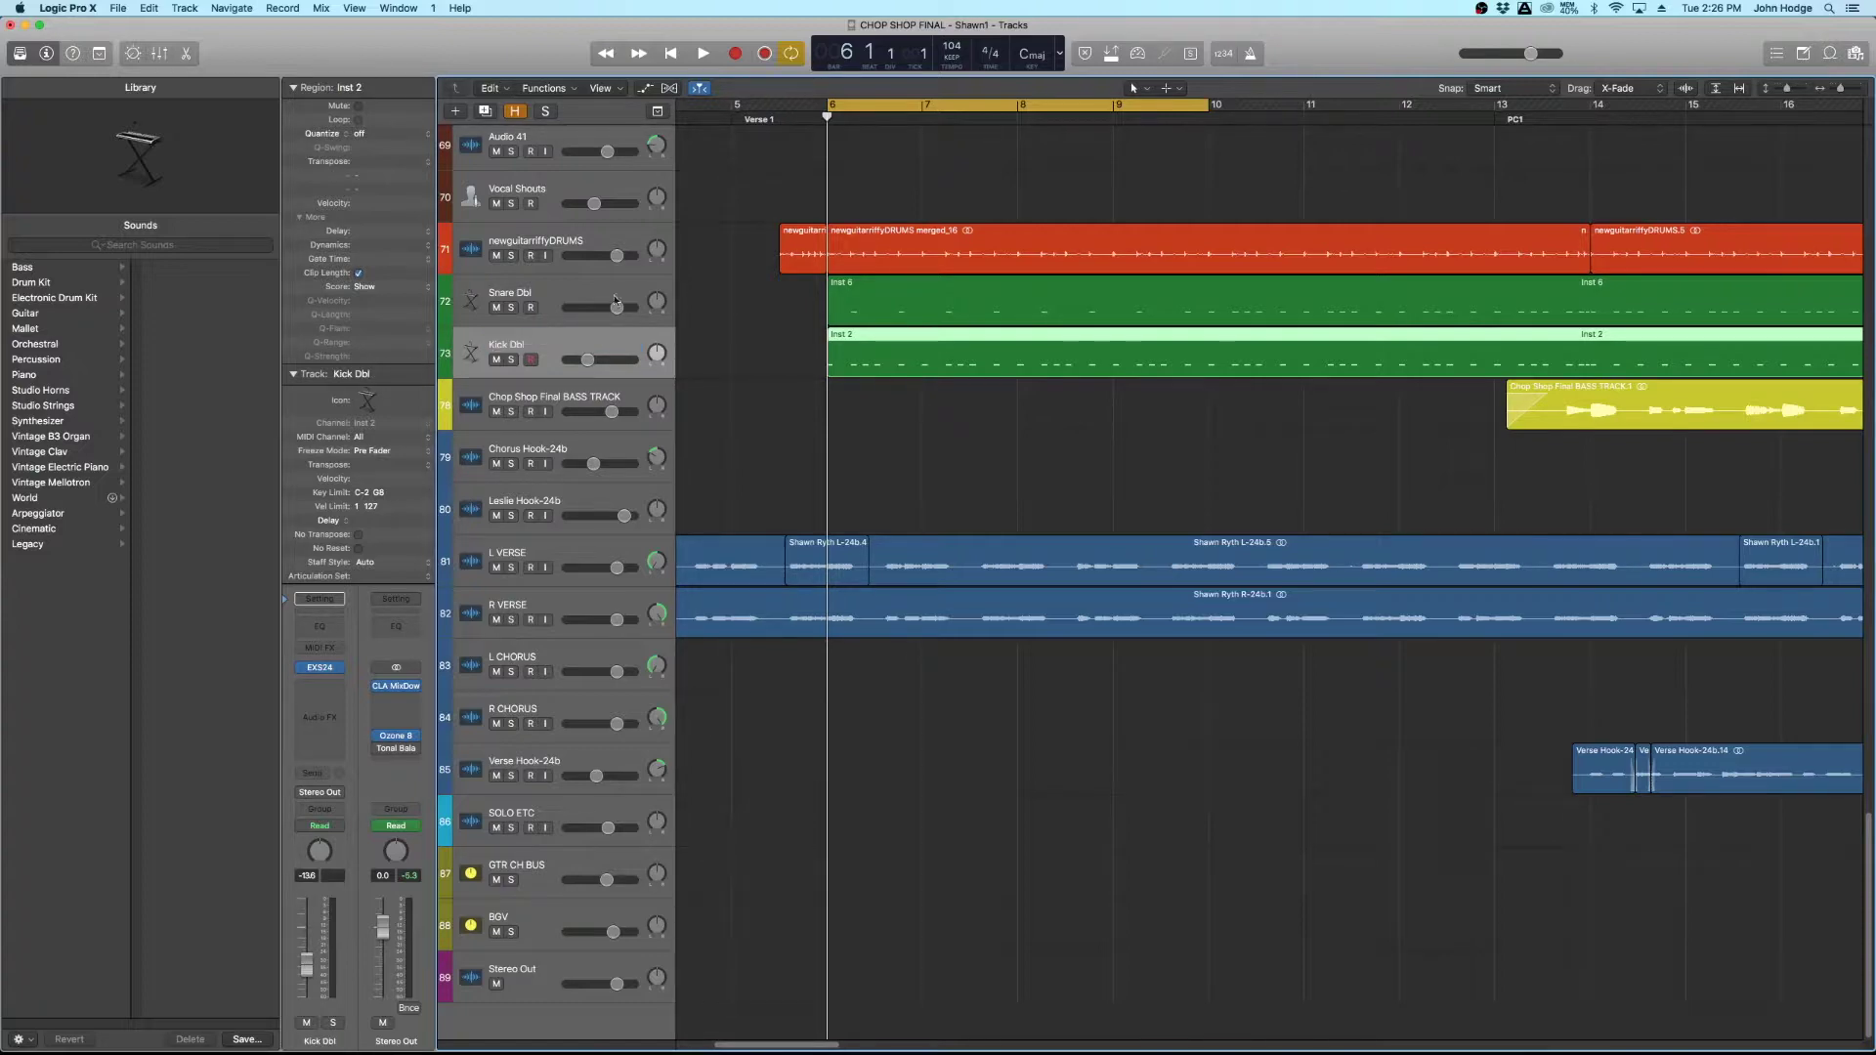
Solo both doubles and play, raising Kick Dbl to about -16.8 dB and Snare Dbl to -9.8 dB.
left_click_drag(616, 307, 572, 306)
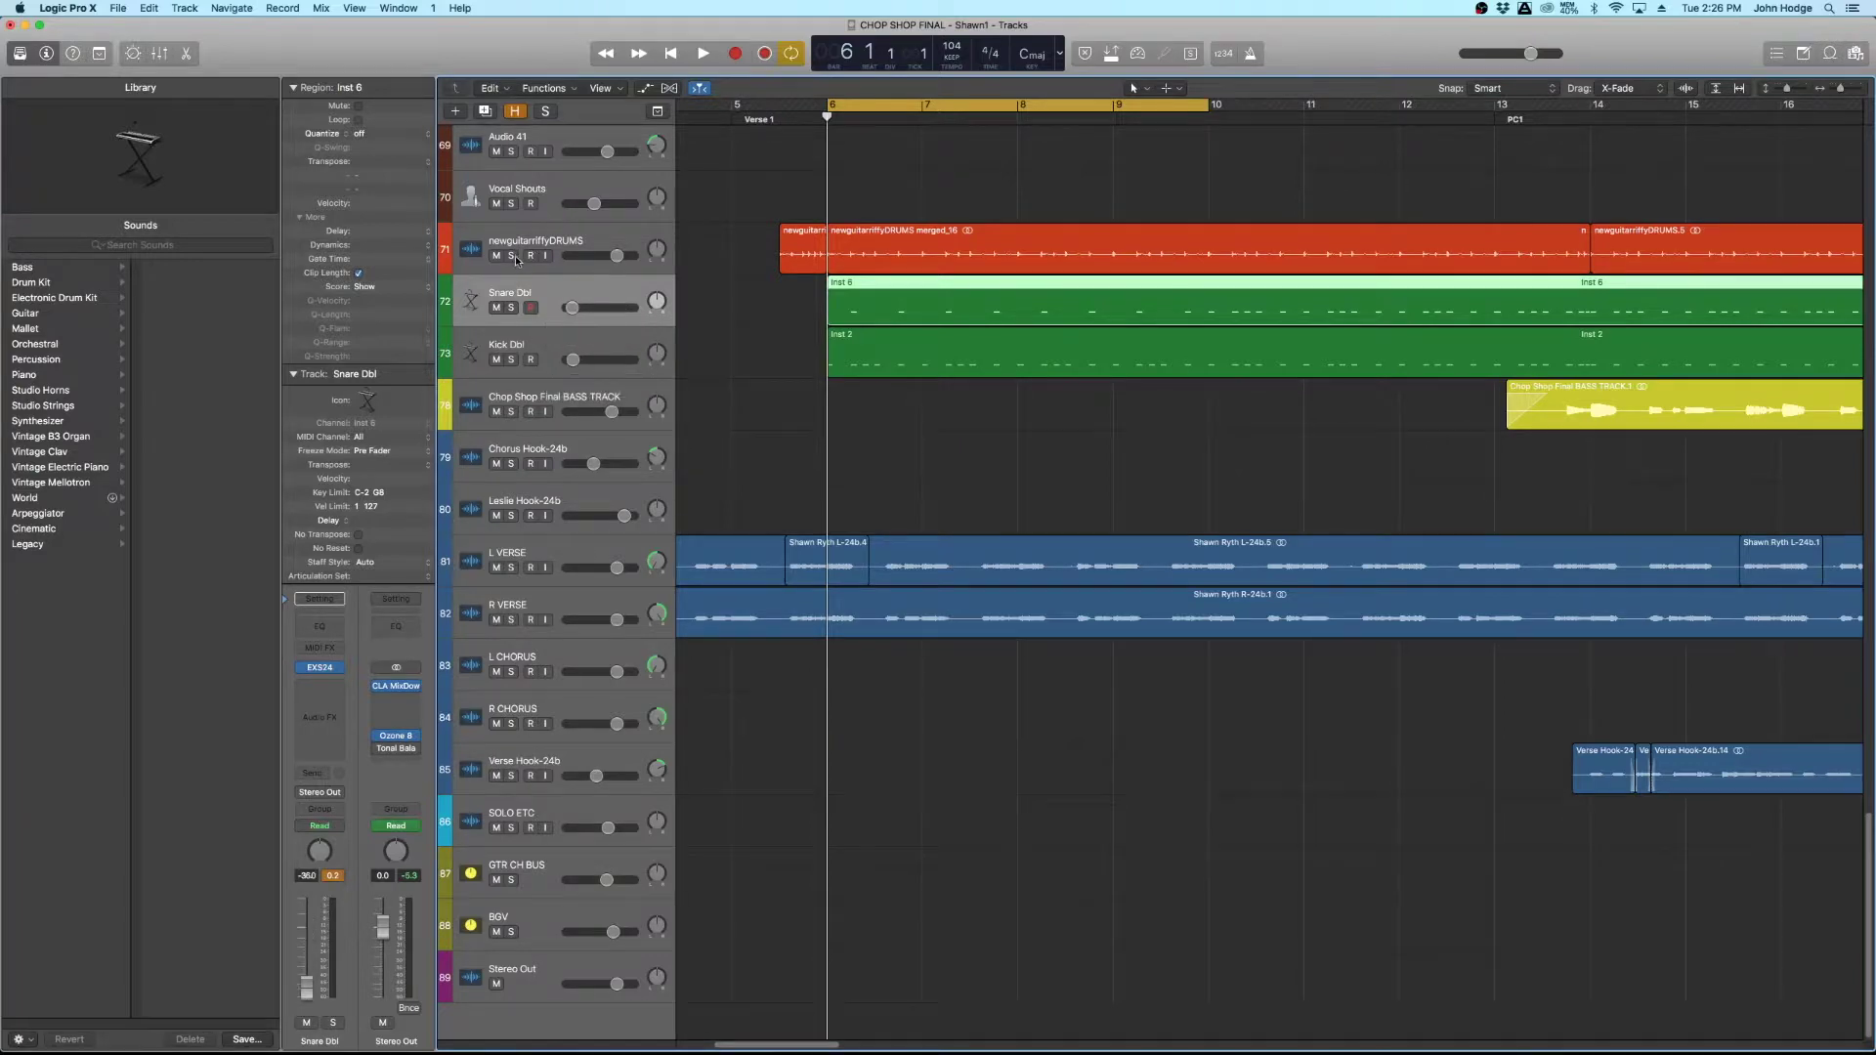
left_click_drag(510, 307, 508, 358)
key("space")
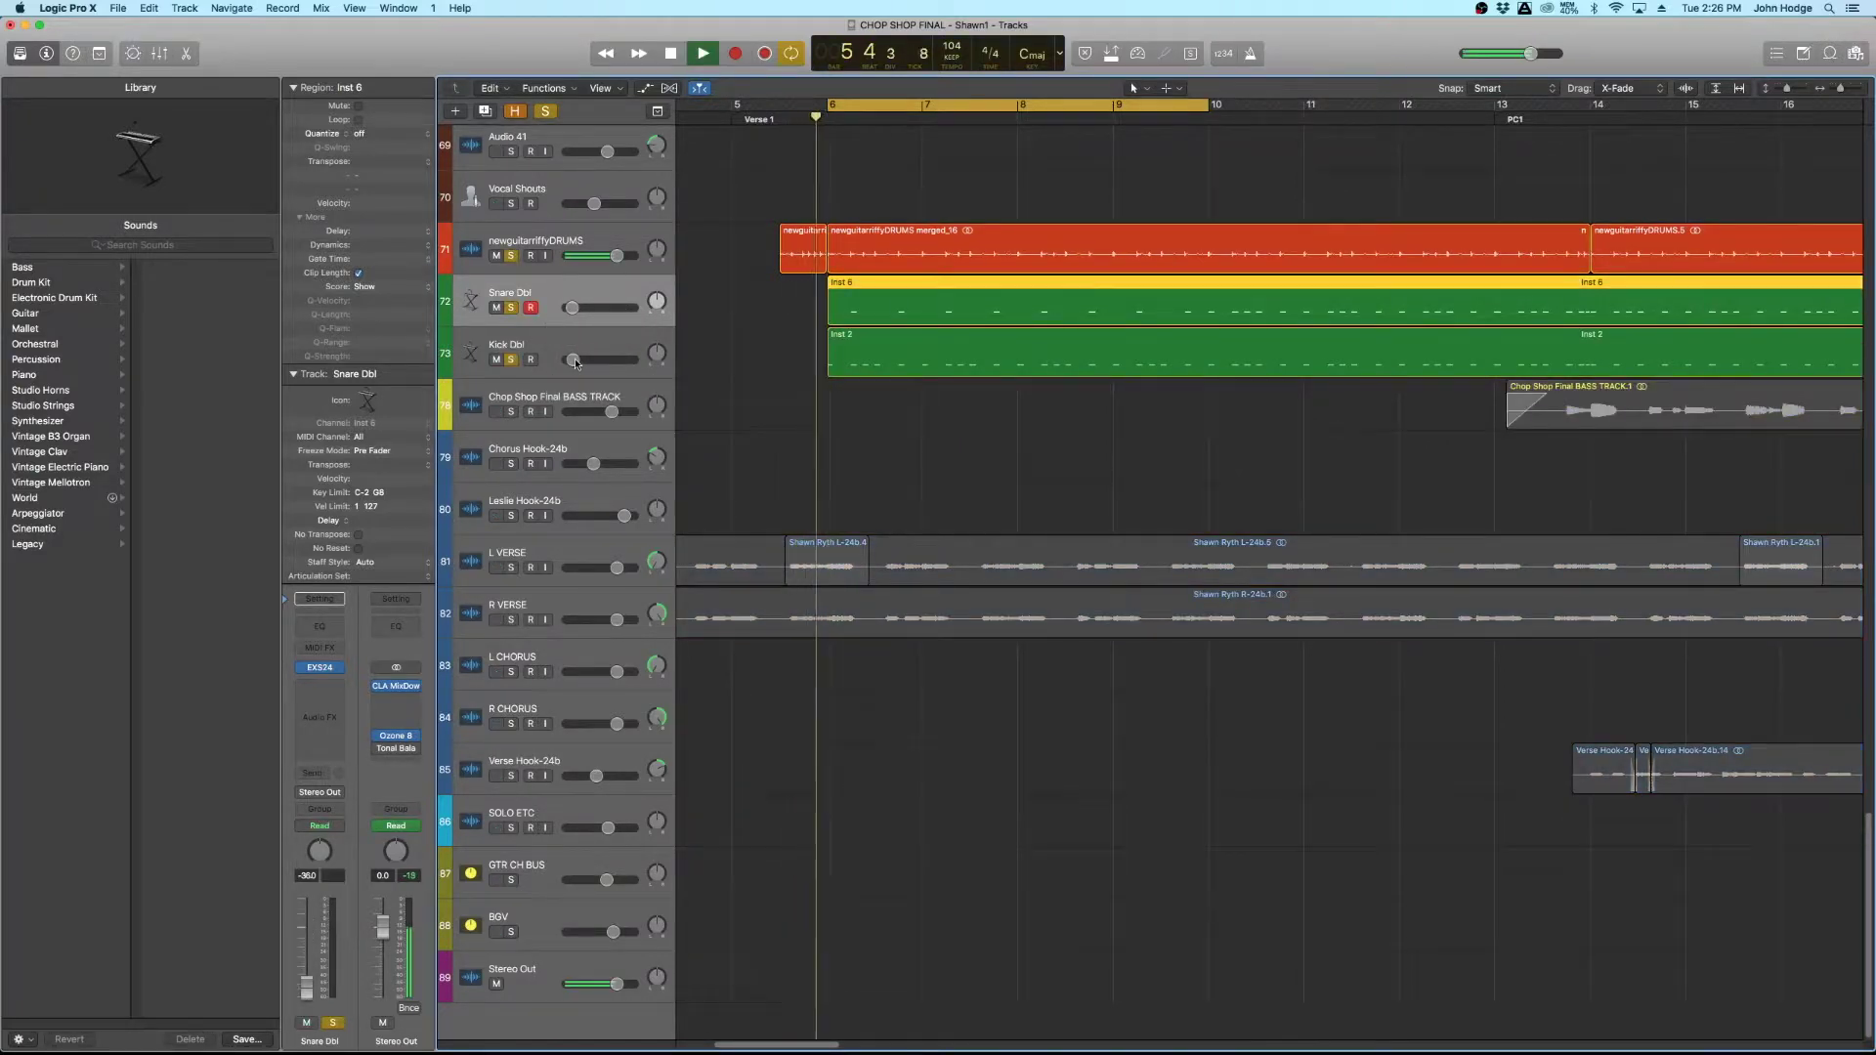
left_click_drag(576, 361, 601, 366)
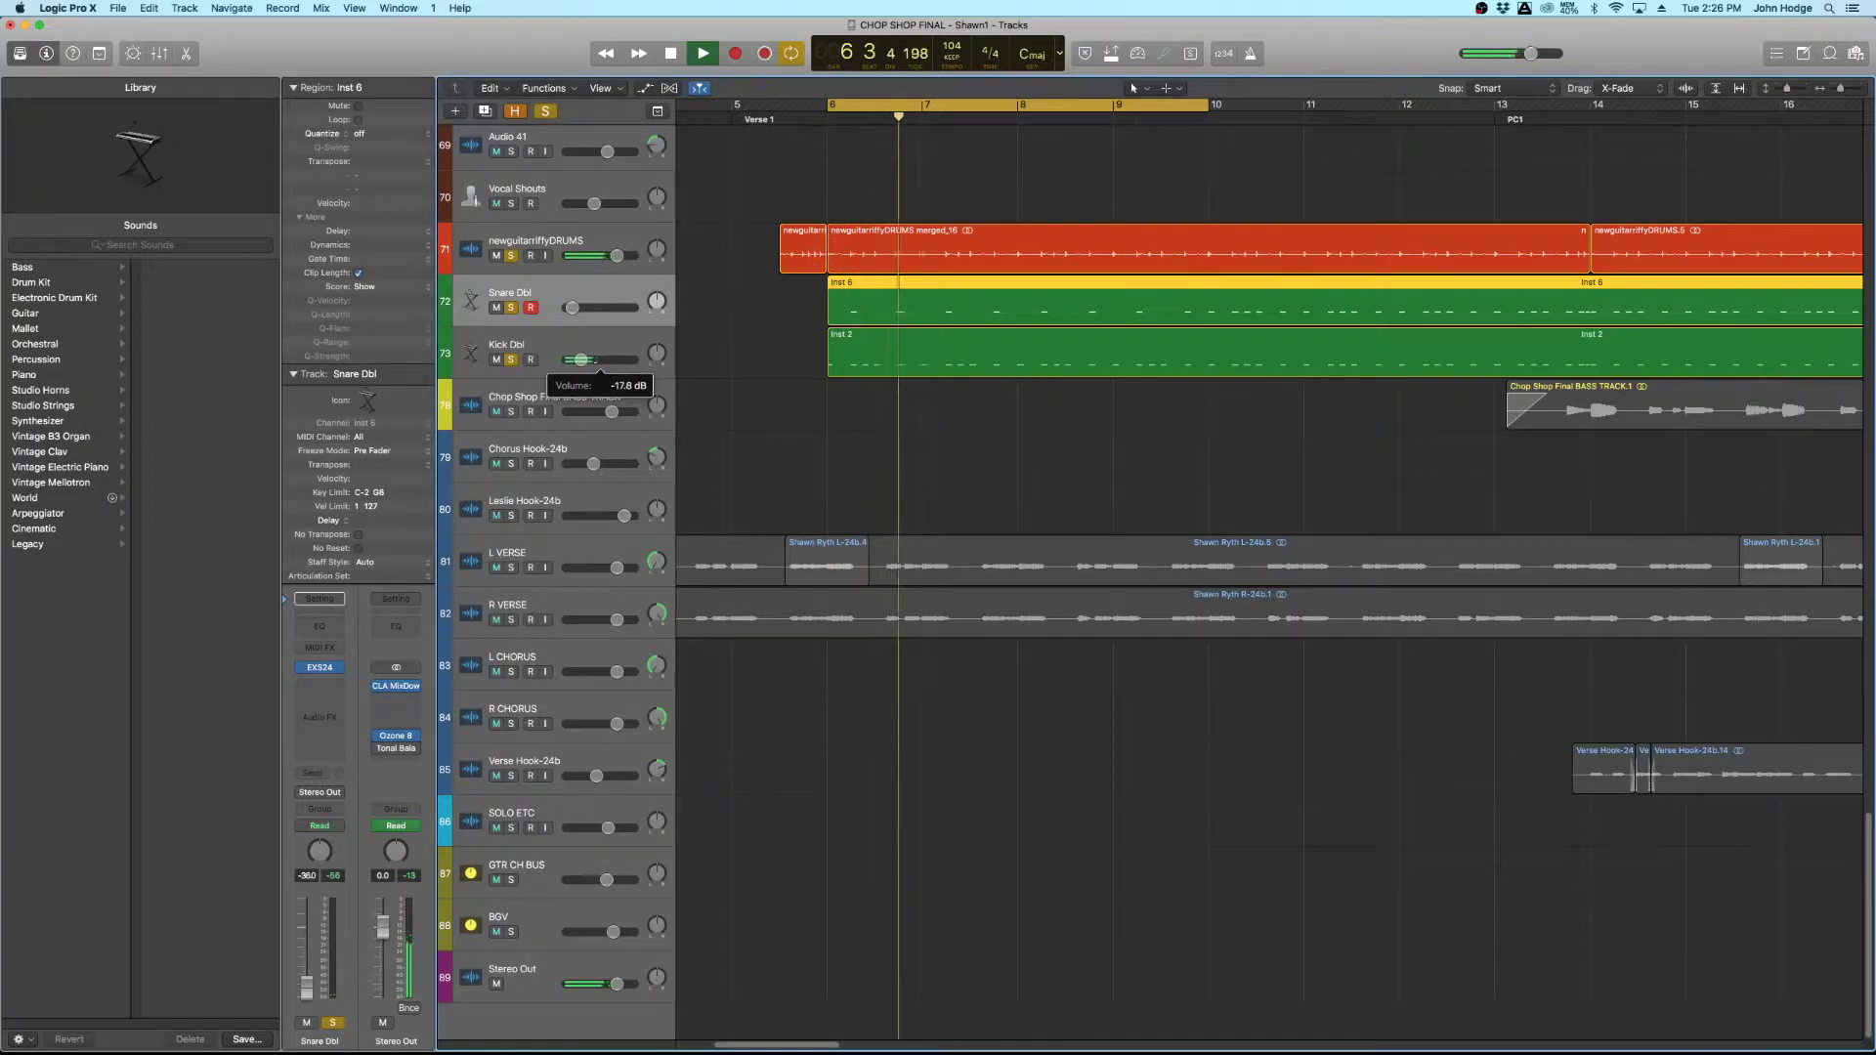
left_click_drag(588, 311, 592, 308)
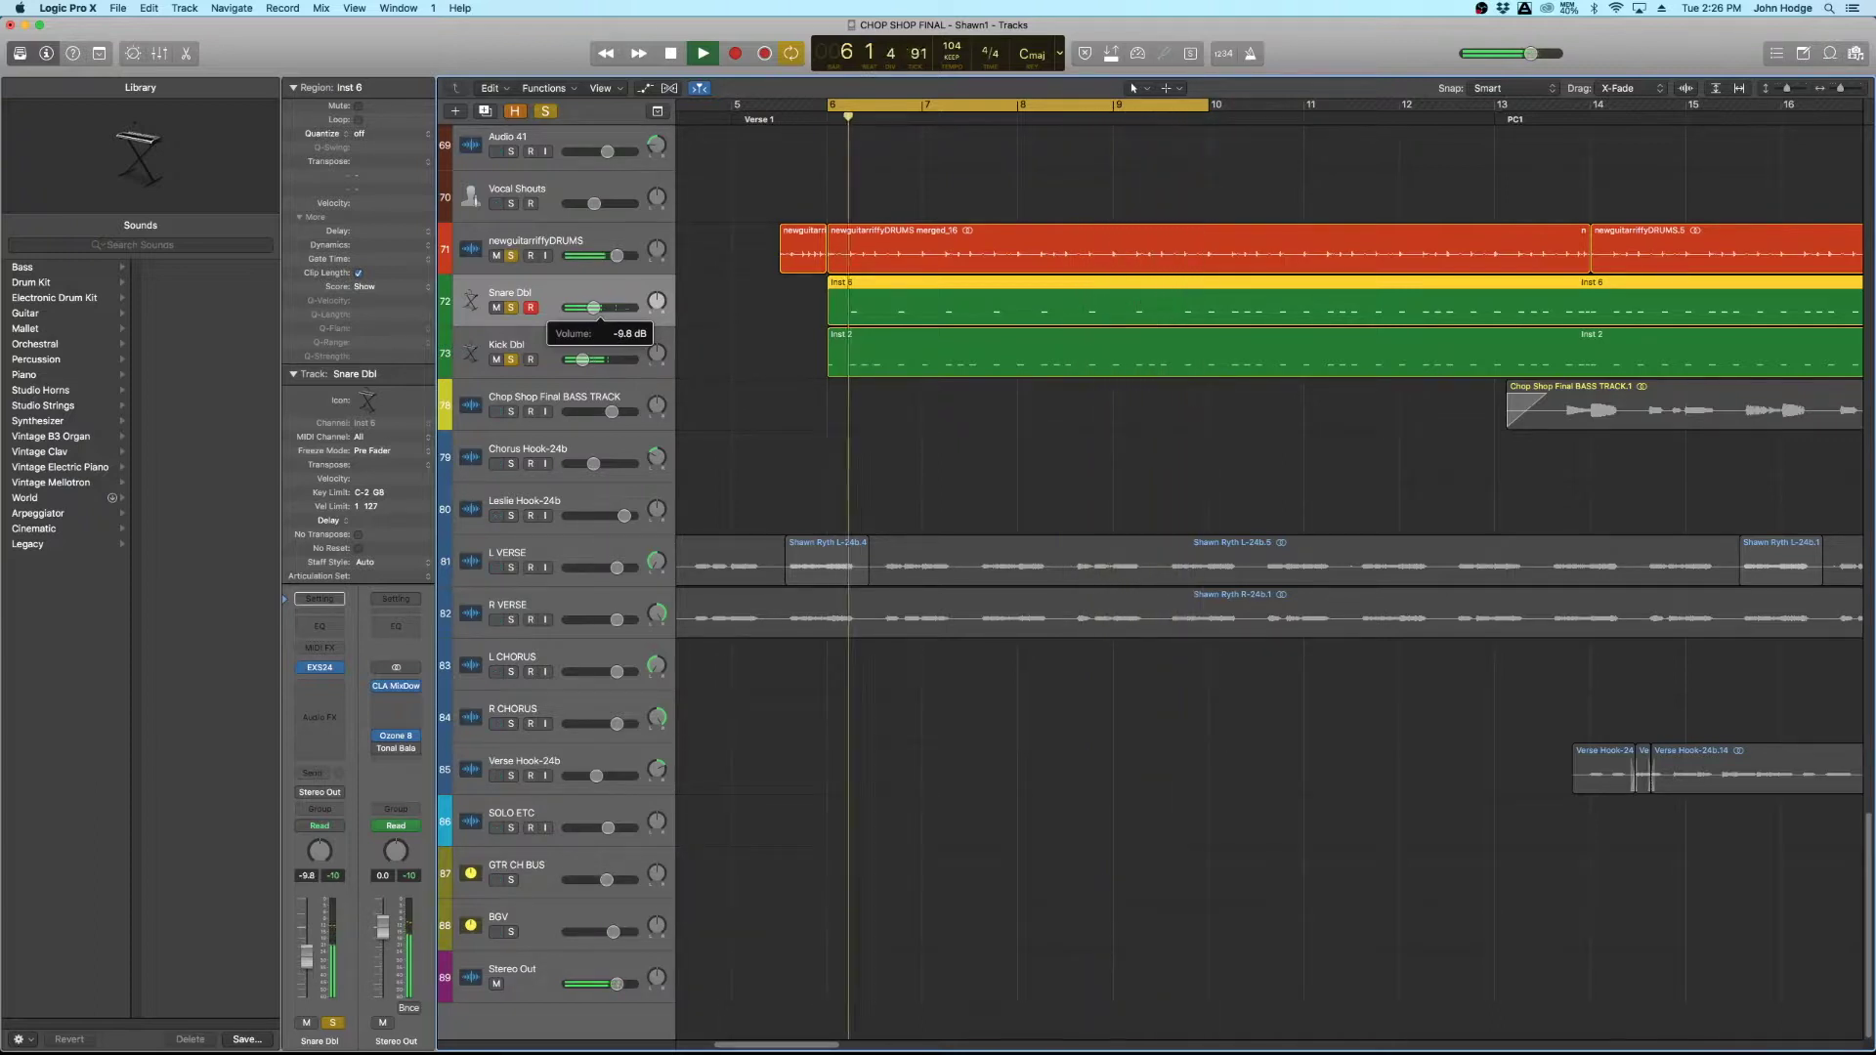
left_click_drag(592, 308, 629, 310)
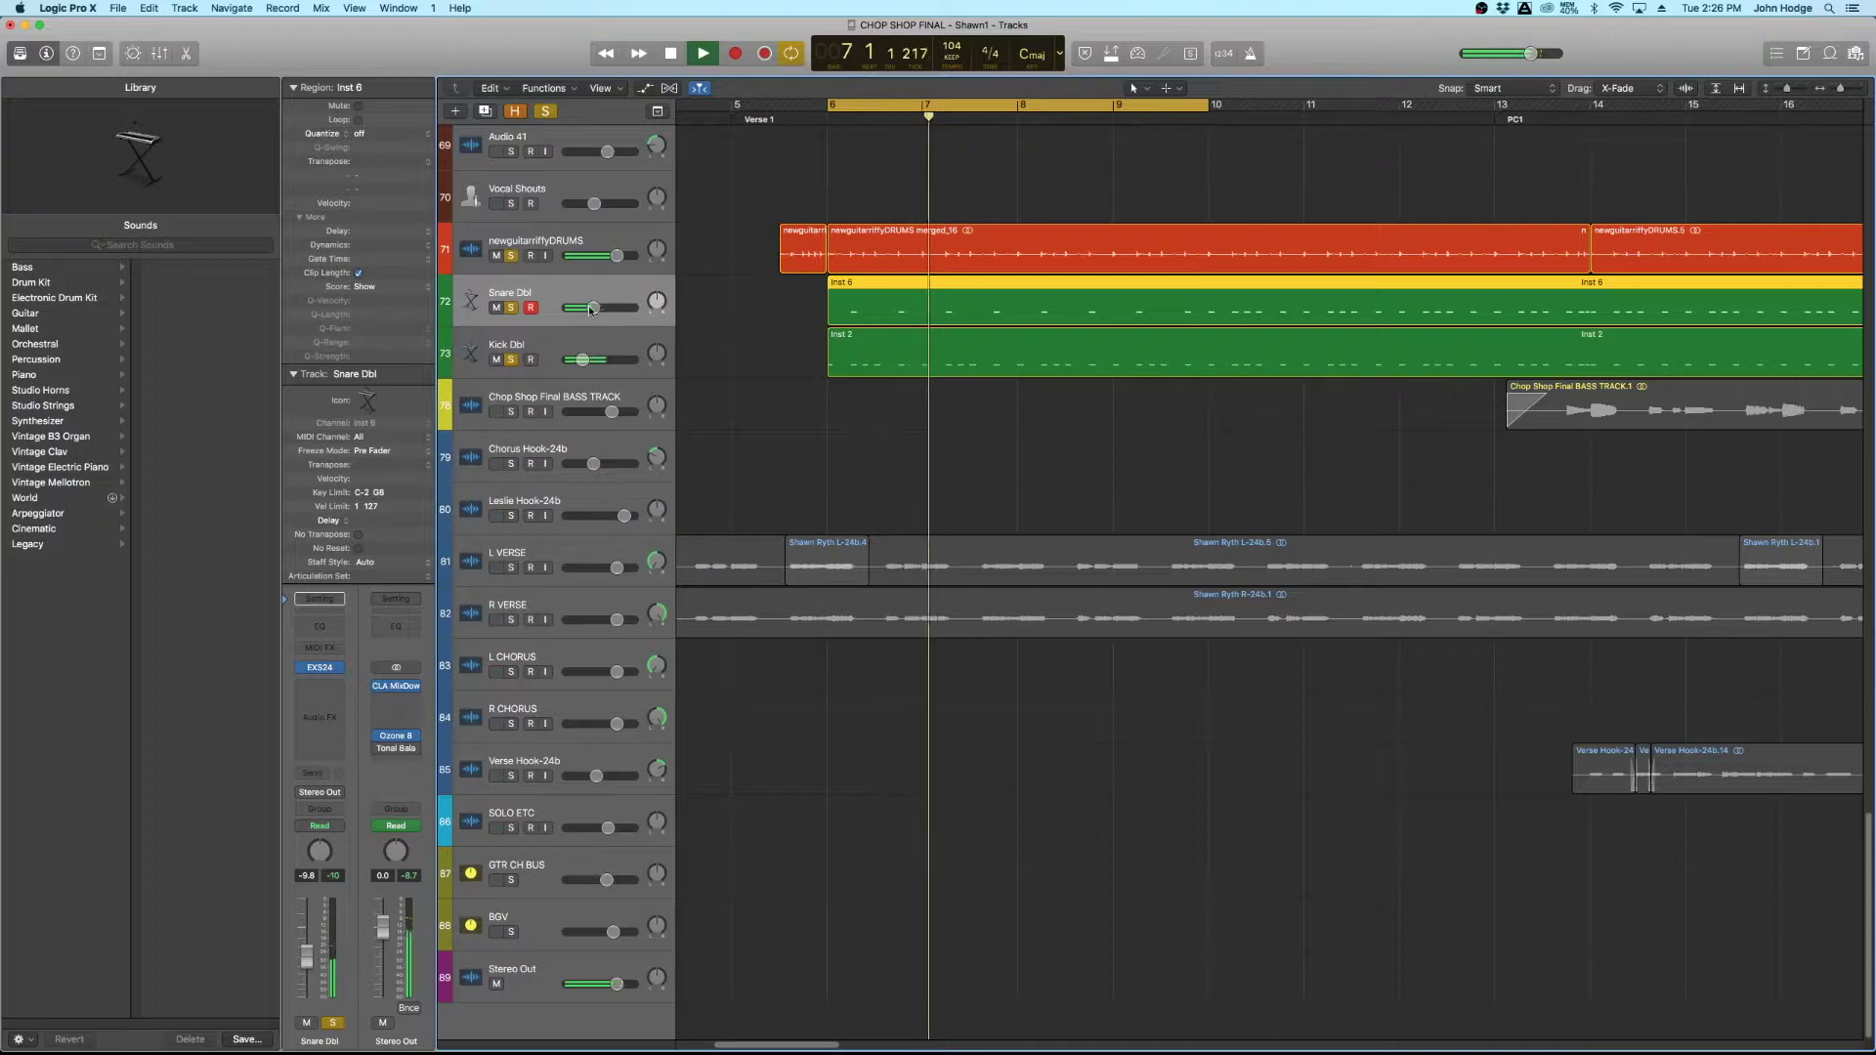
Trim the drum loop to -1.7 dB, set Snare Dbl near -13 dB, unsolo both doubles and replay.
left_click_drag(620, 257, 612, 256)
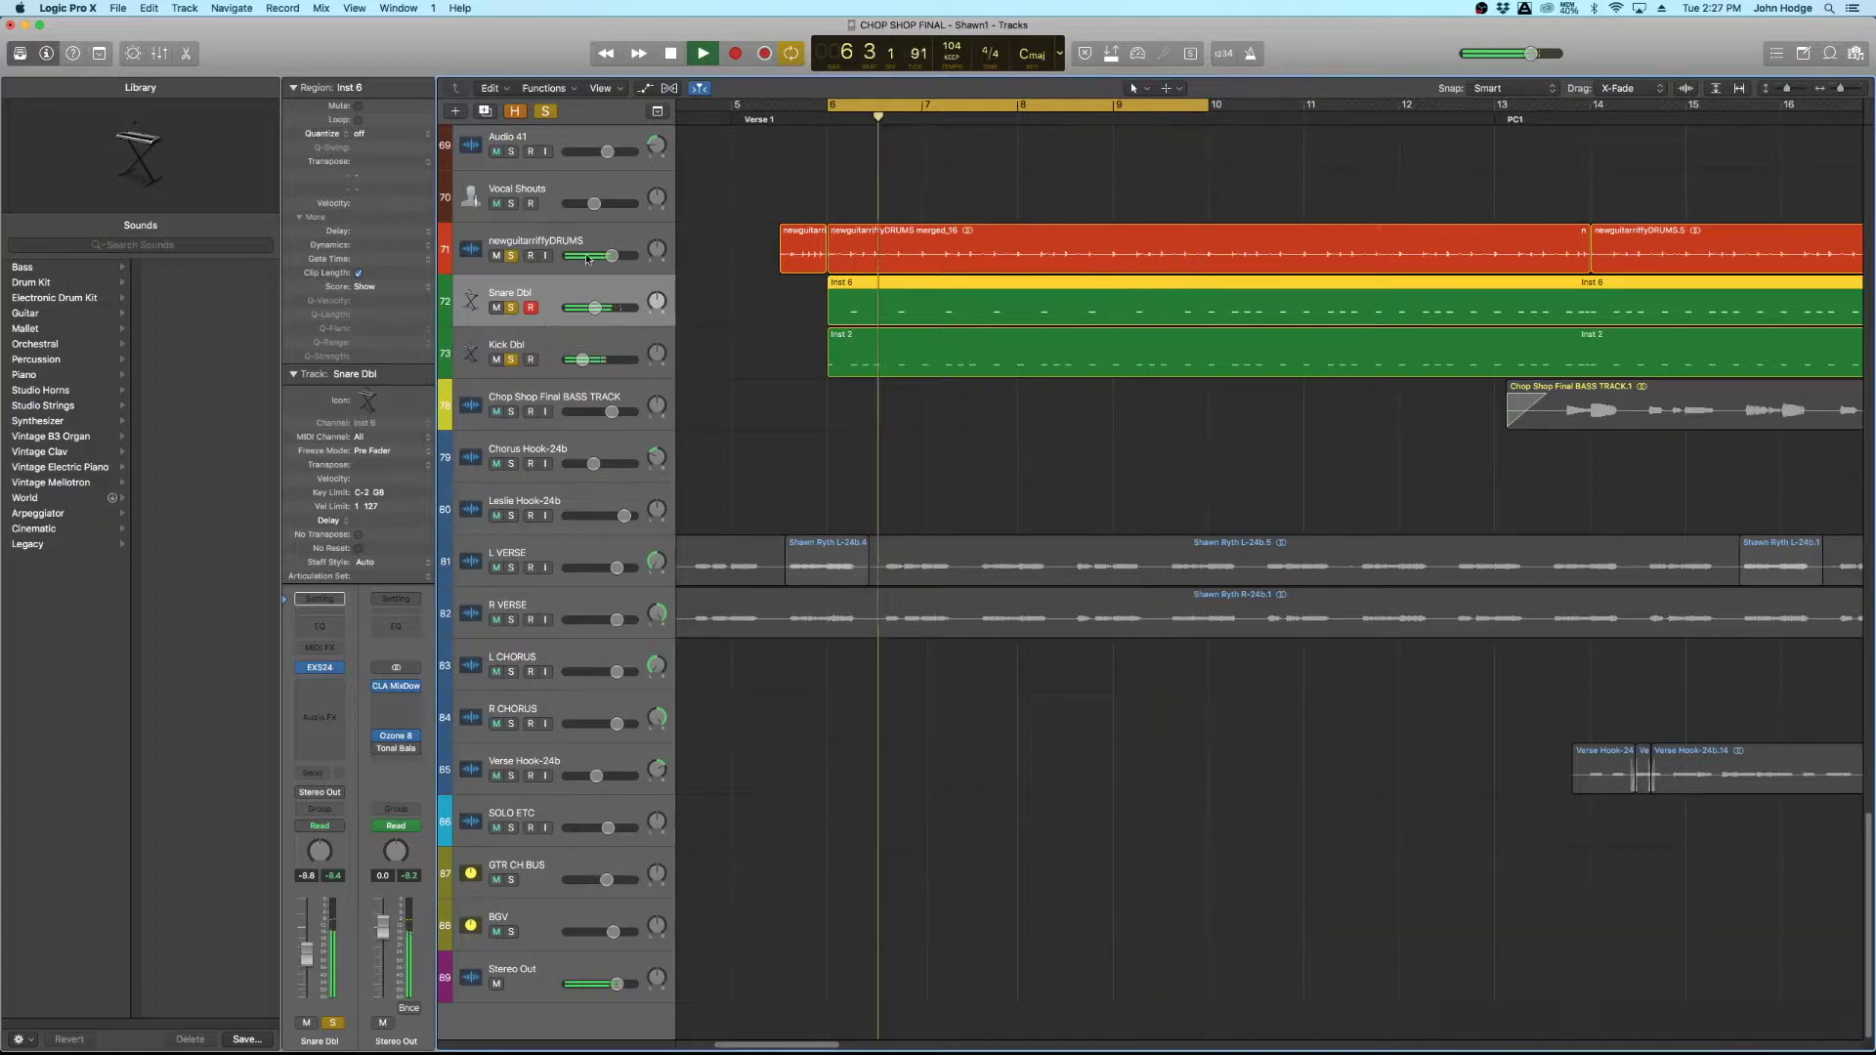
left_click_drag(609, 256, 613, 256)
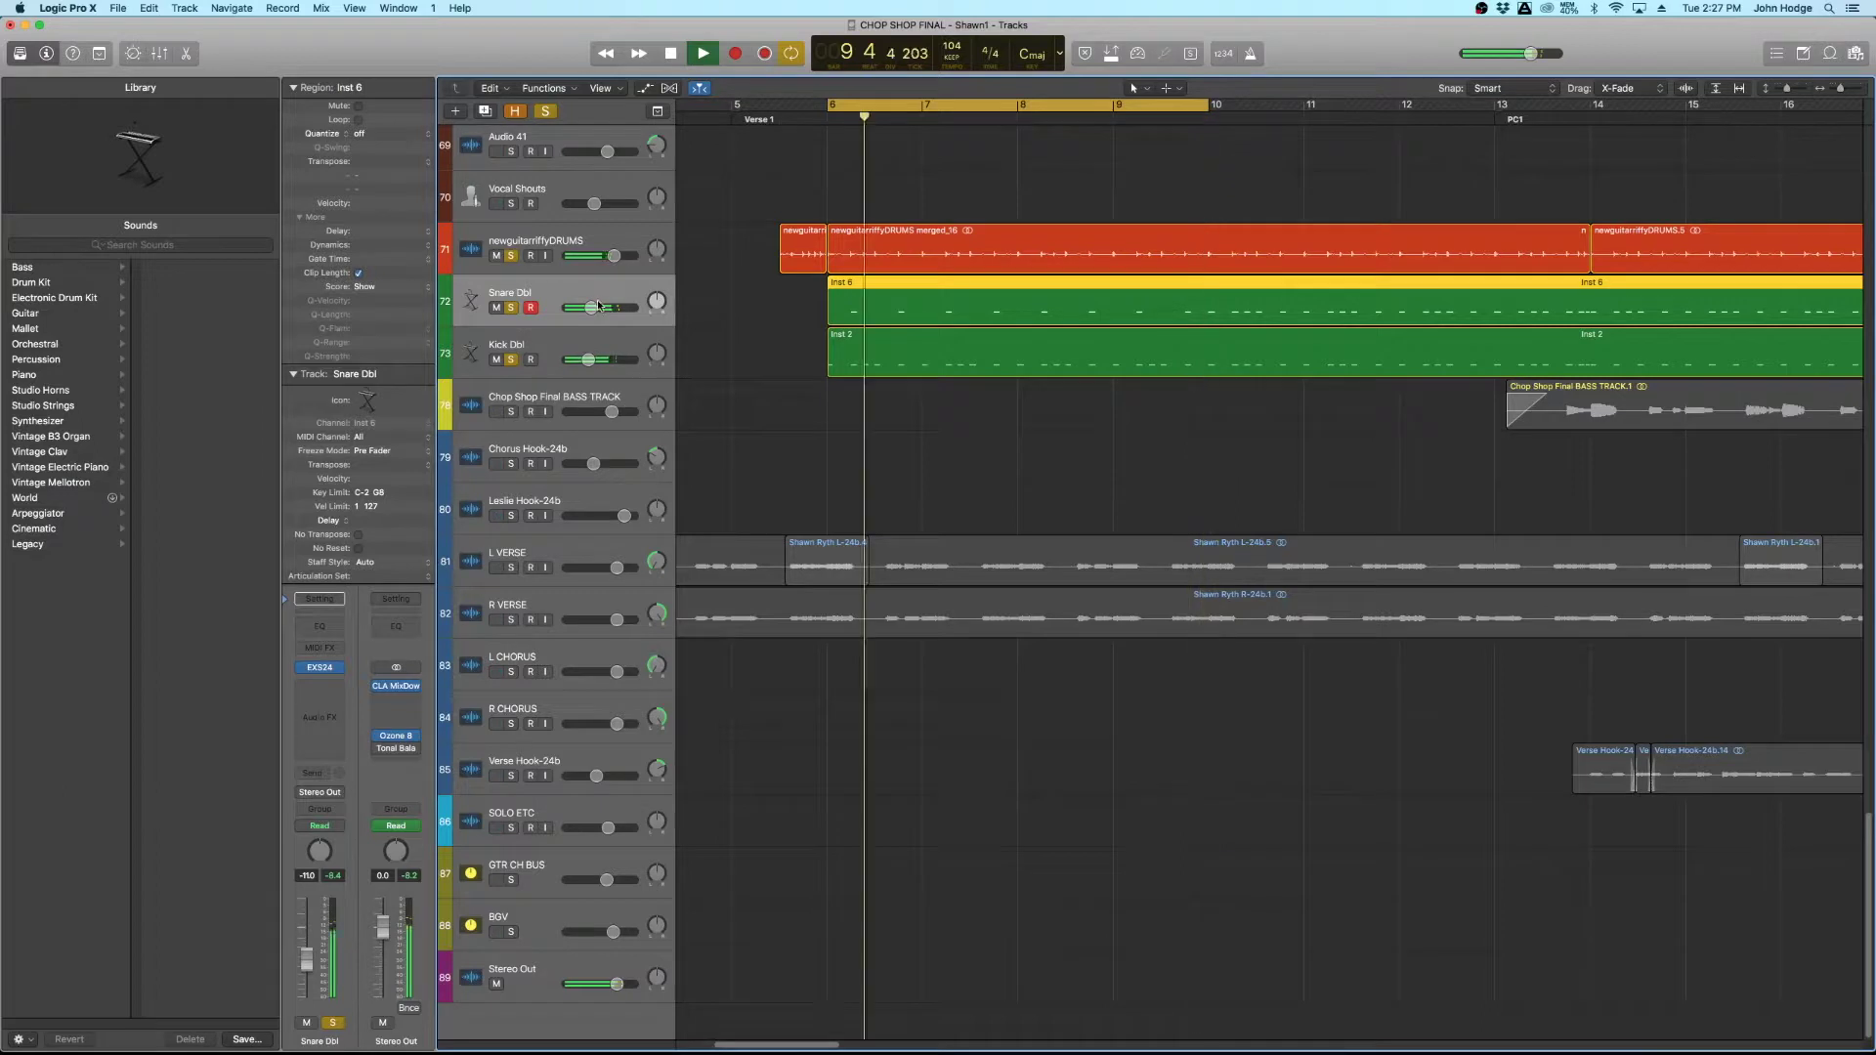
left_click_drag(593, 306, 588, 306)
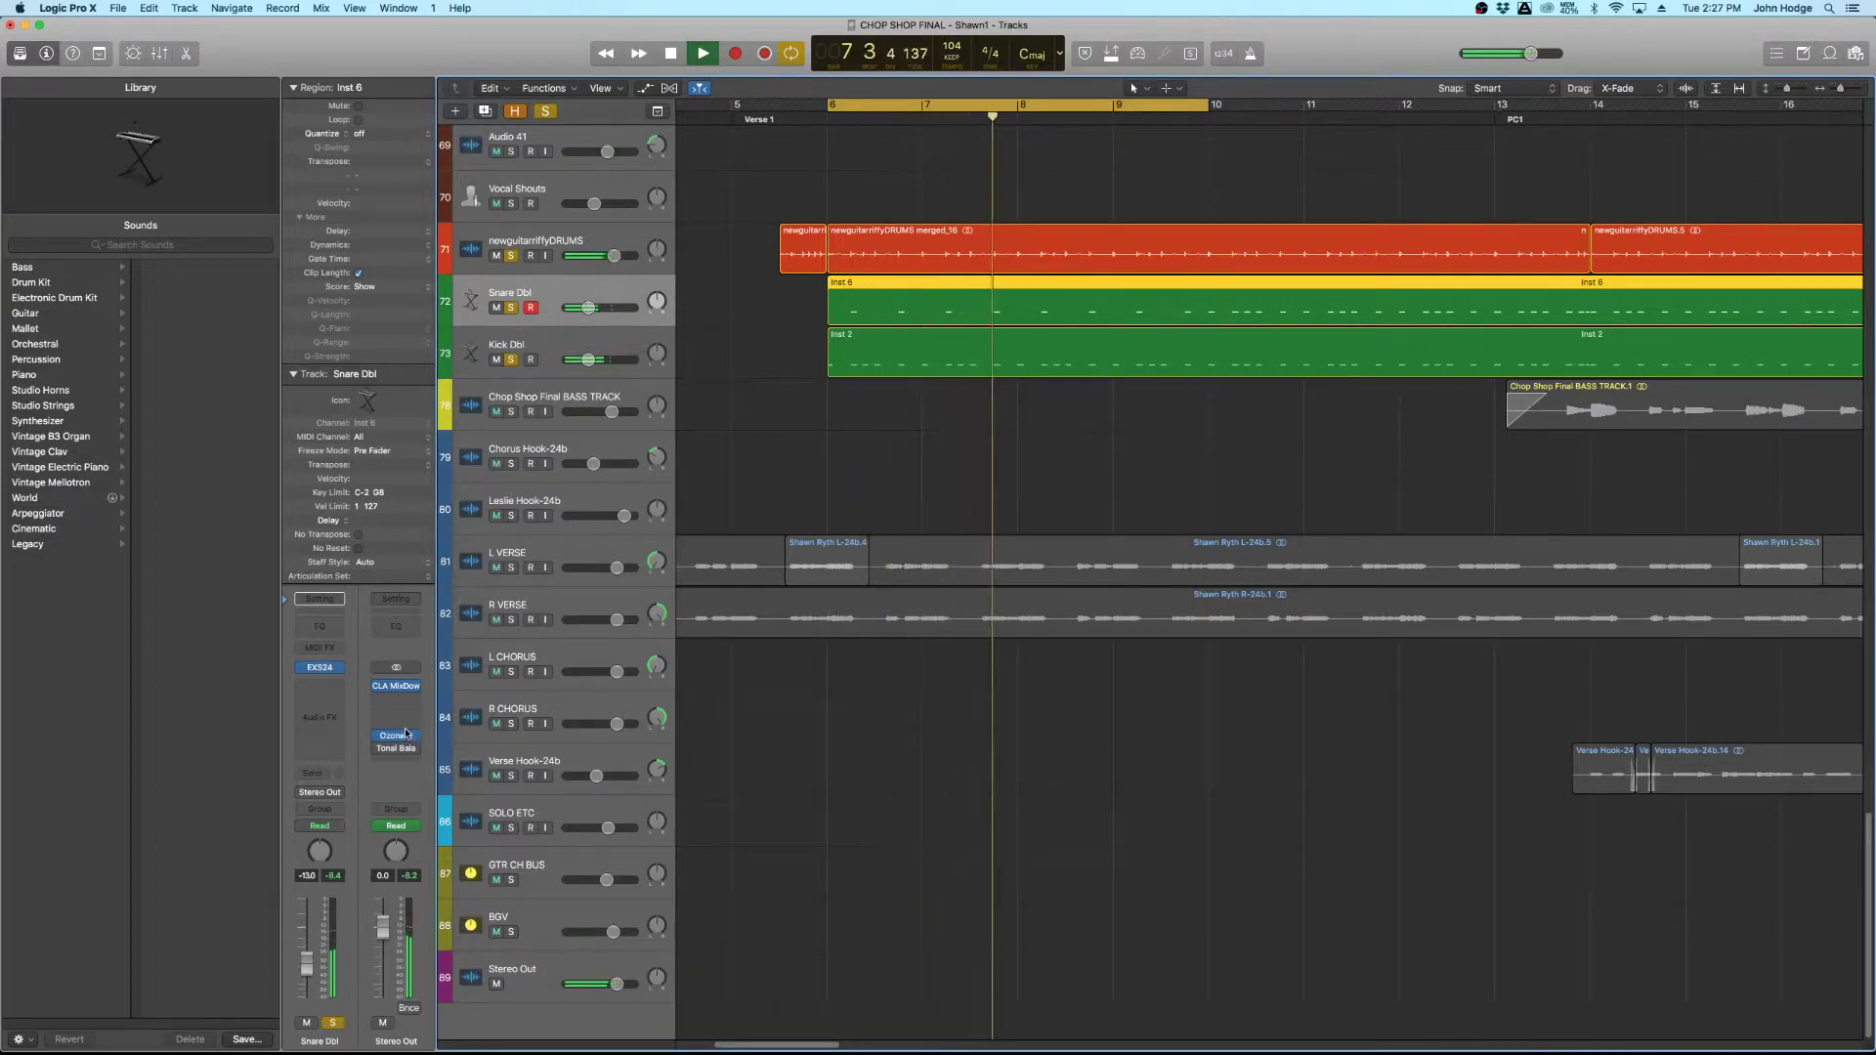
key("space")
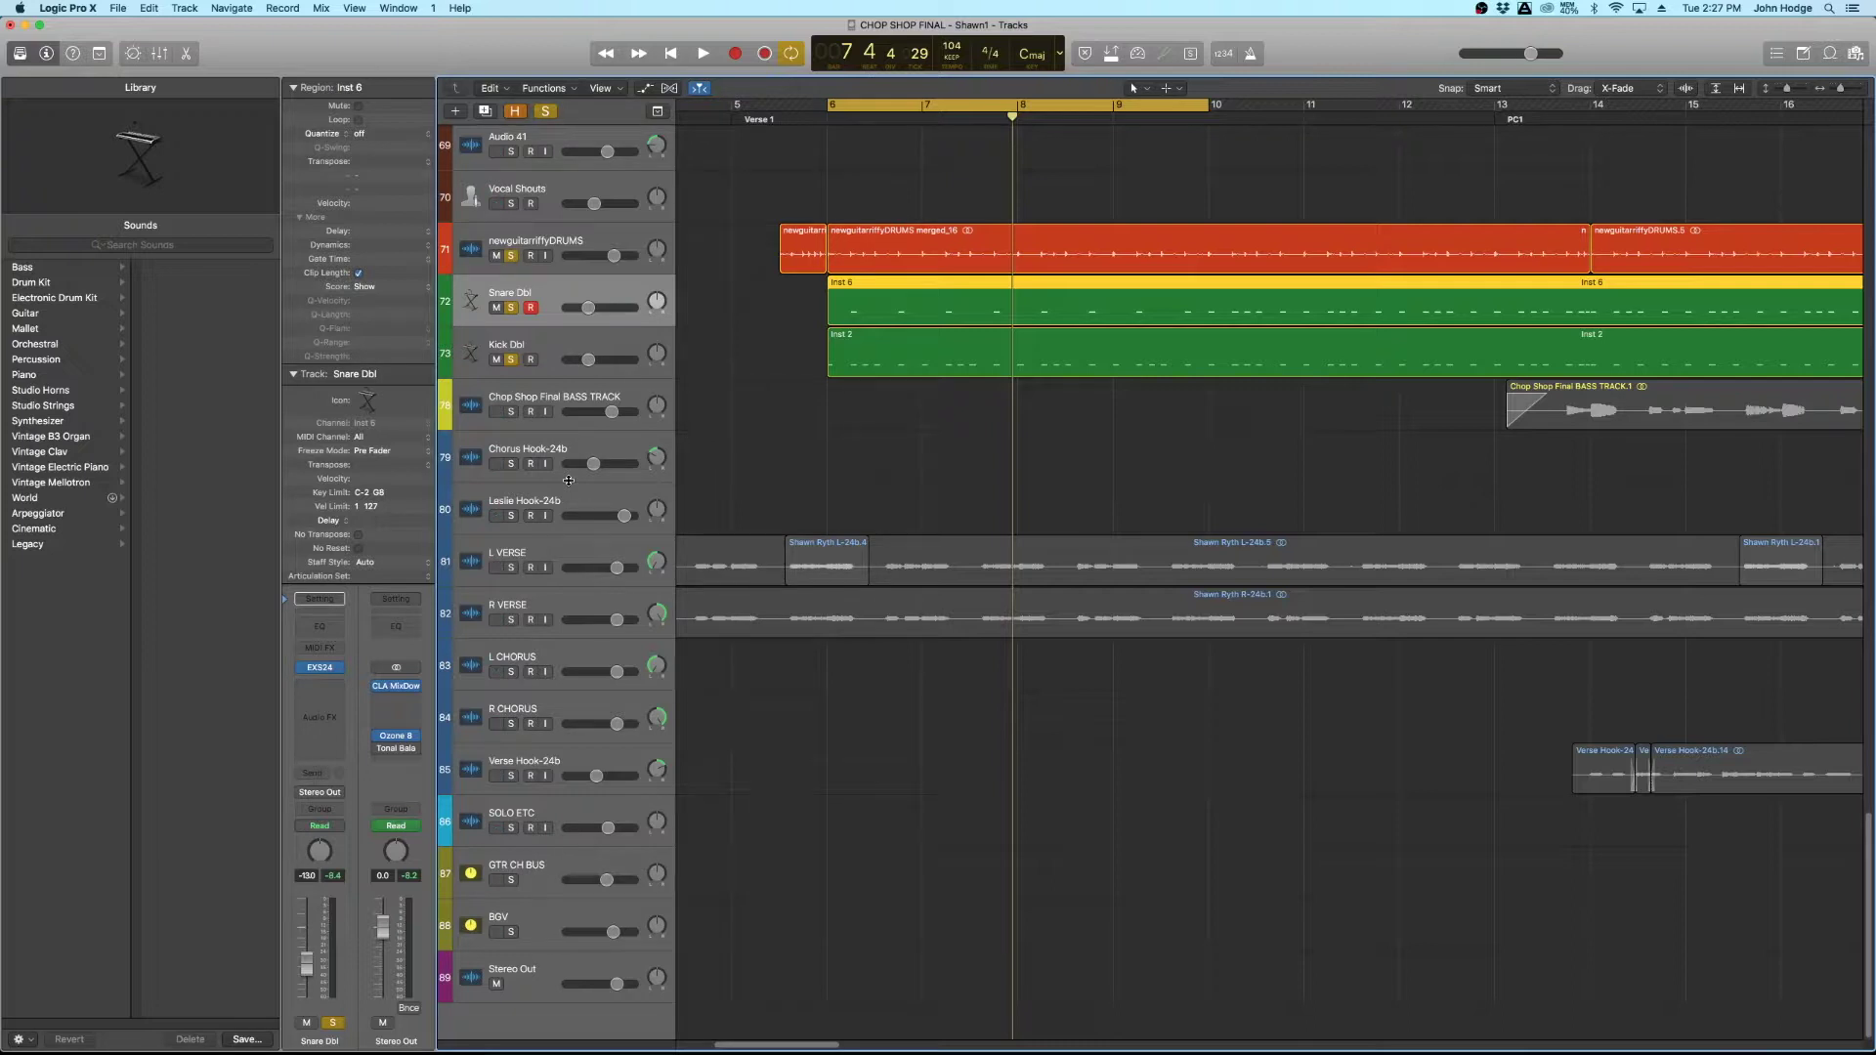
left_click(510, 307)
left_click(511, 358)
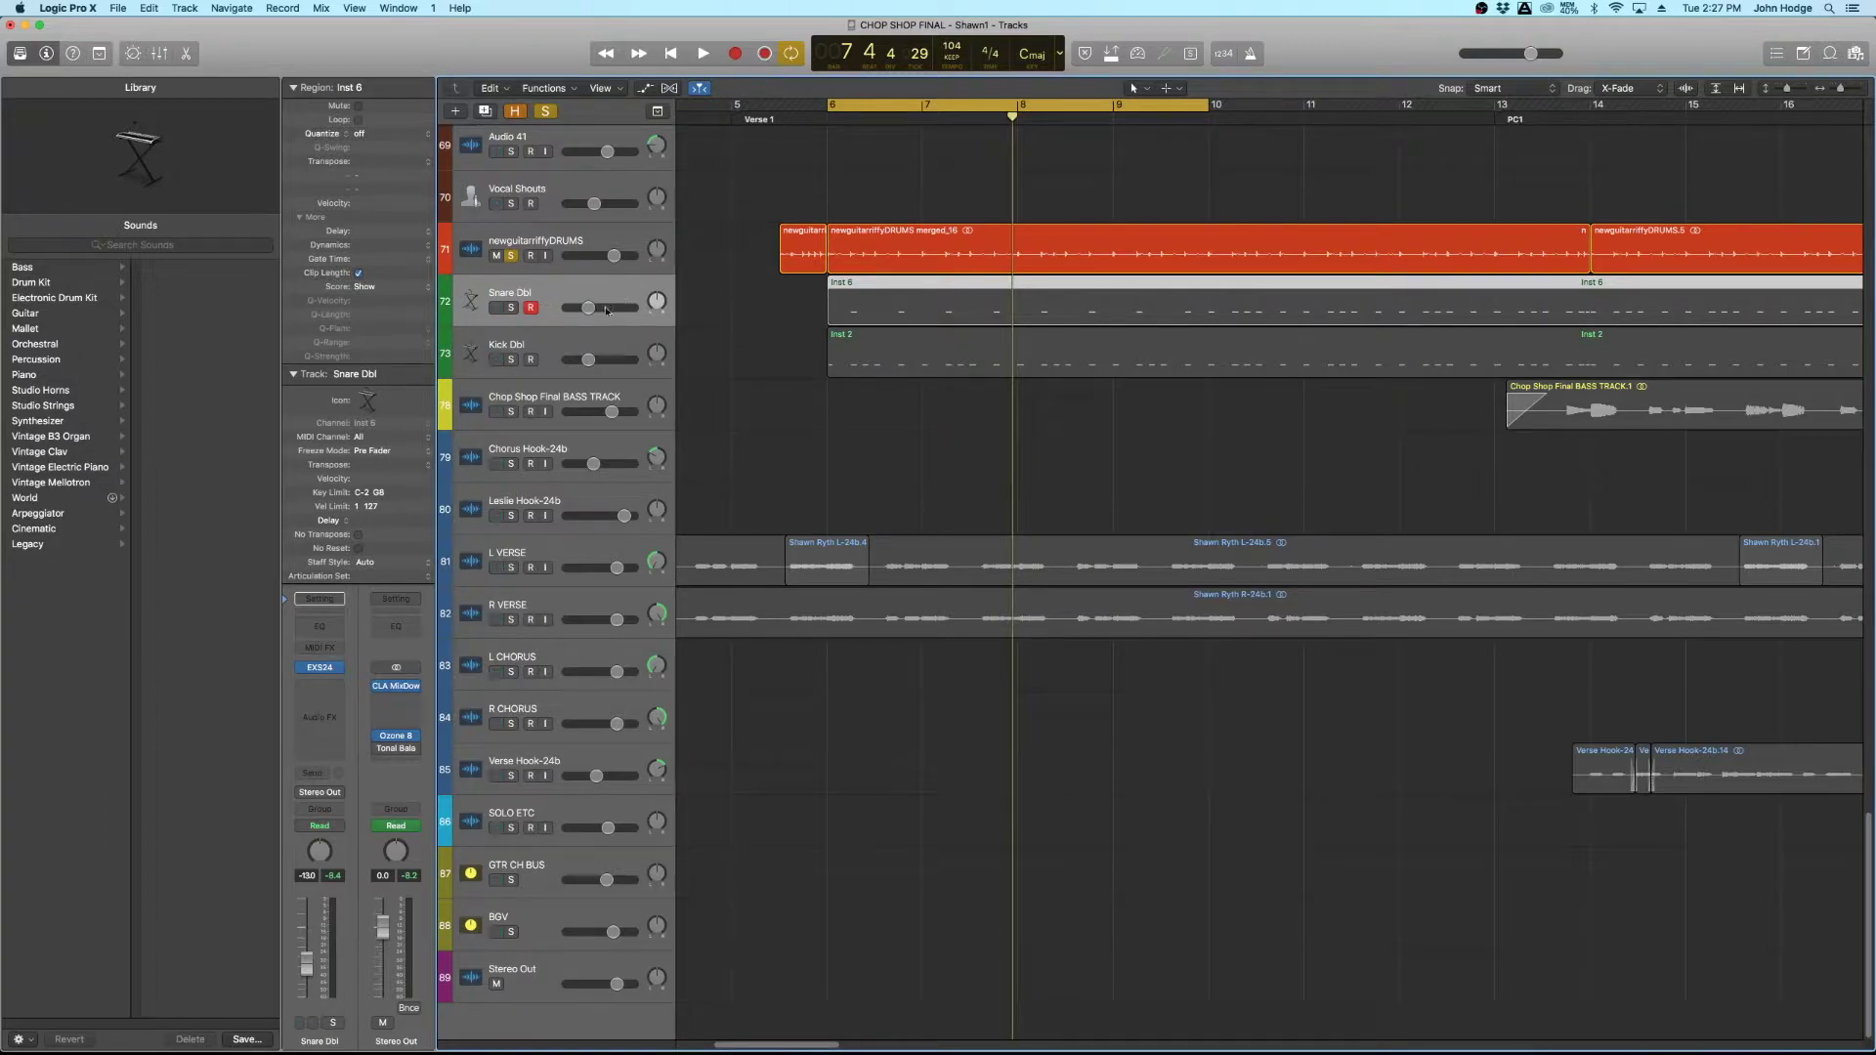
key("space")
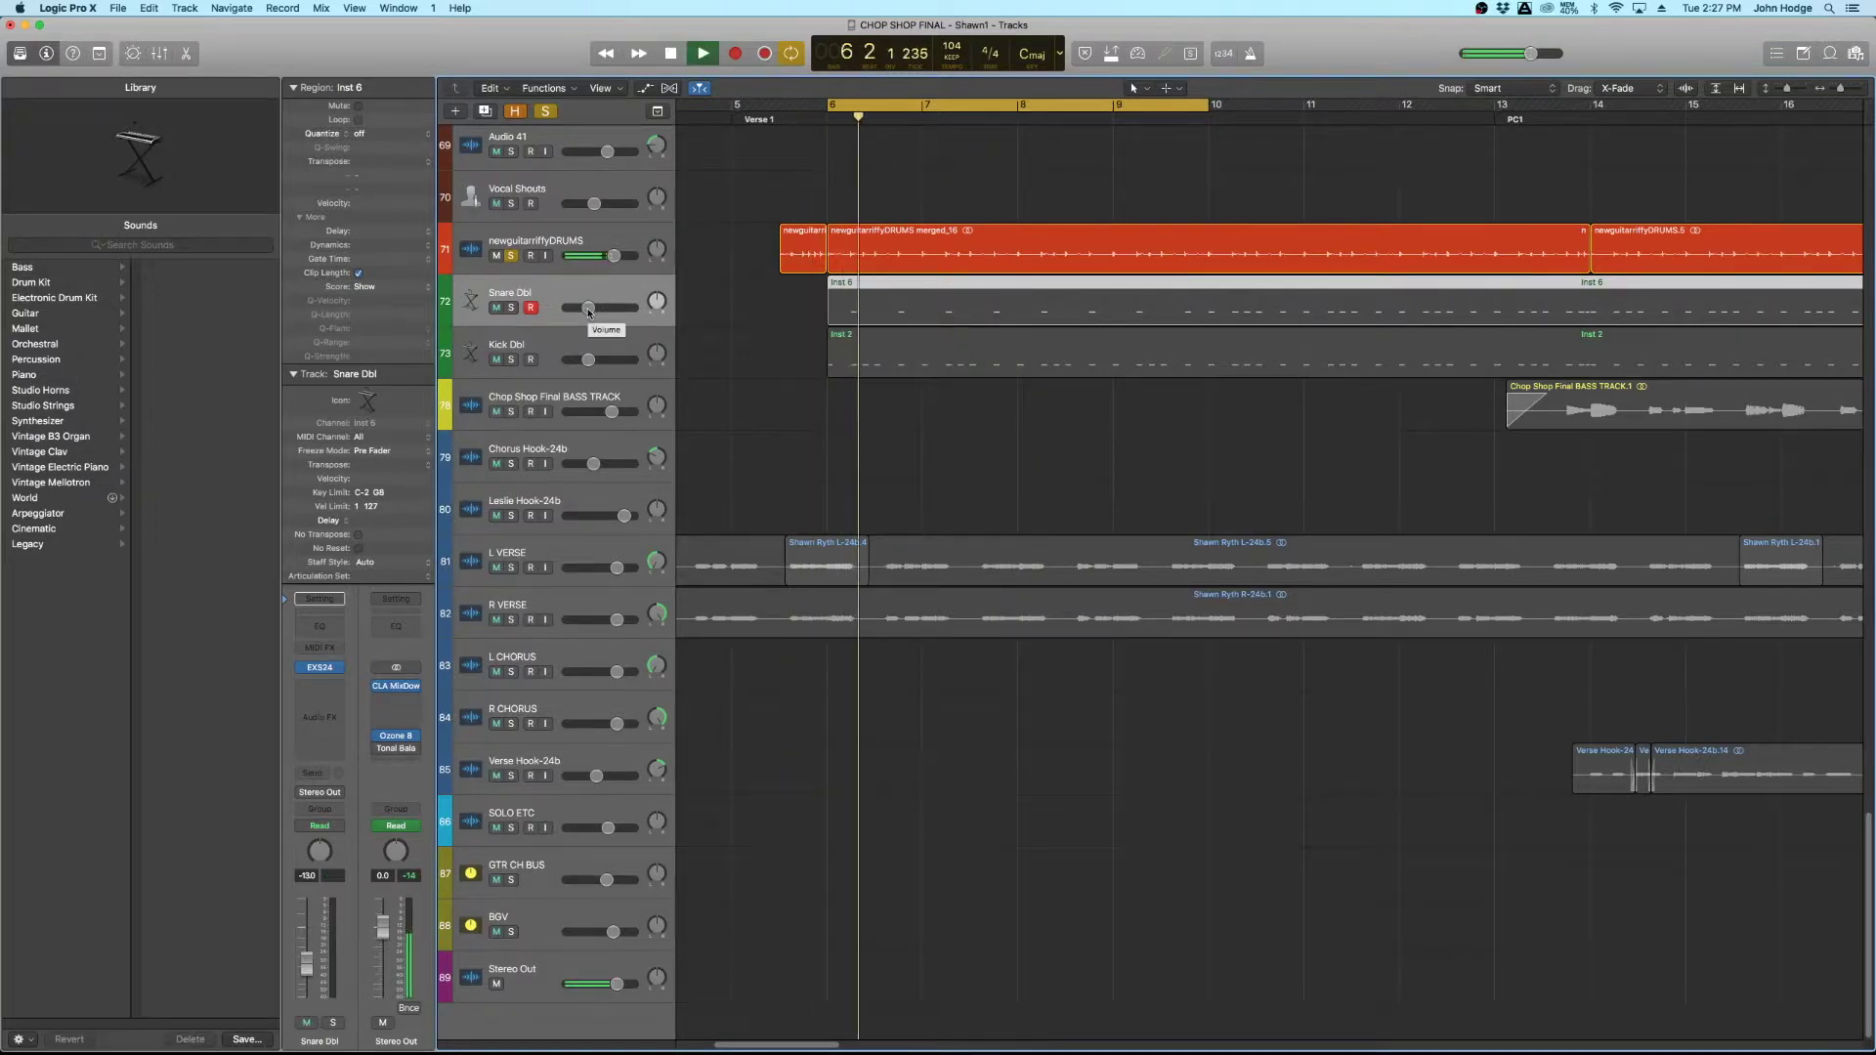
Set Snare Dbl to about -13.4 dB while soloing it, then unsolo it to compare.
left_click_drag(587, 309, 594, 310)
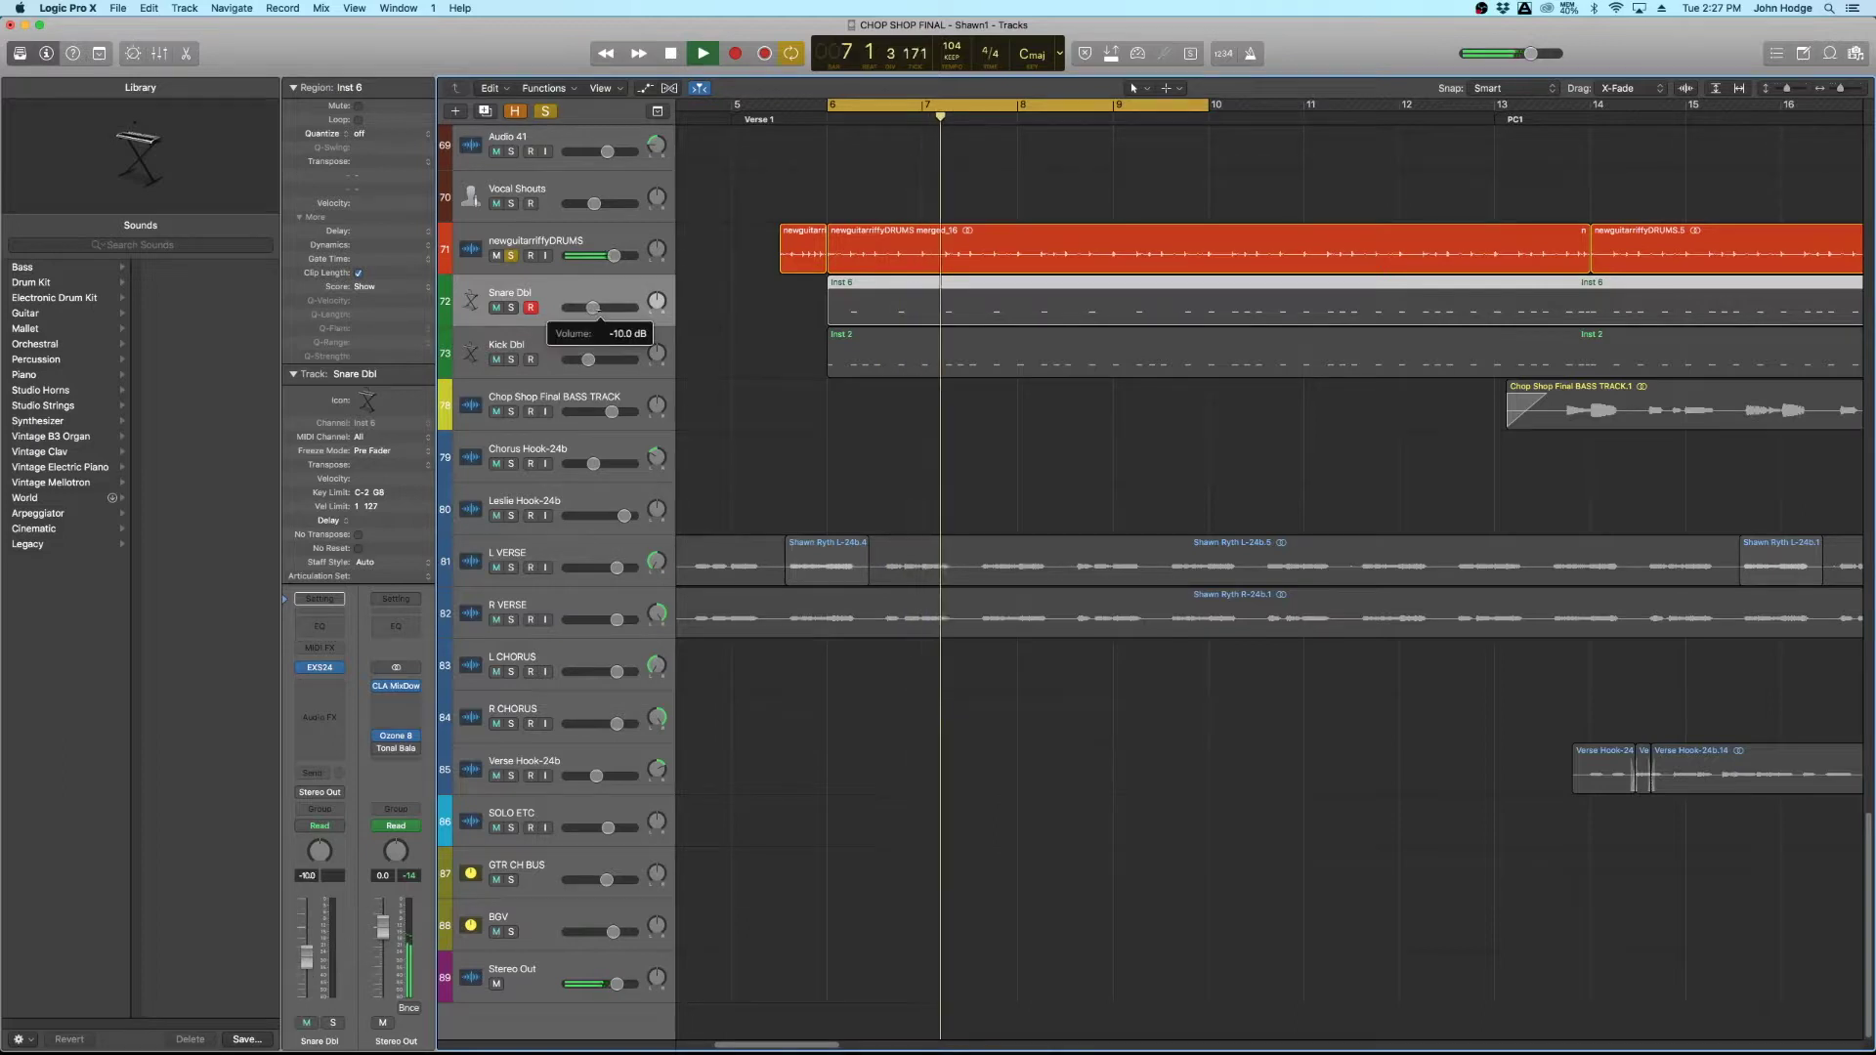
left_click(512, 307)
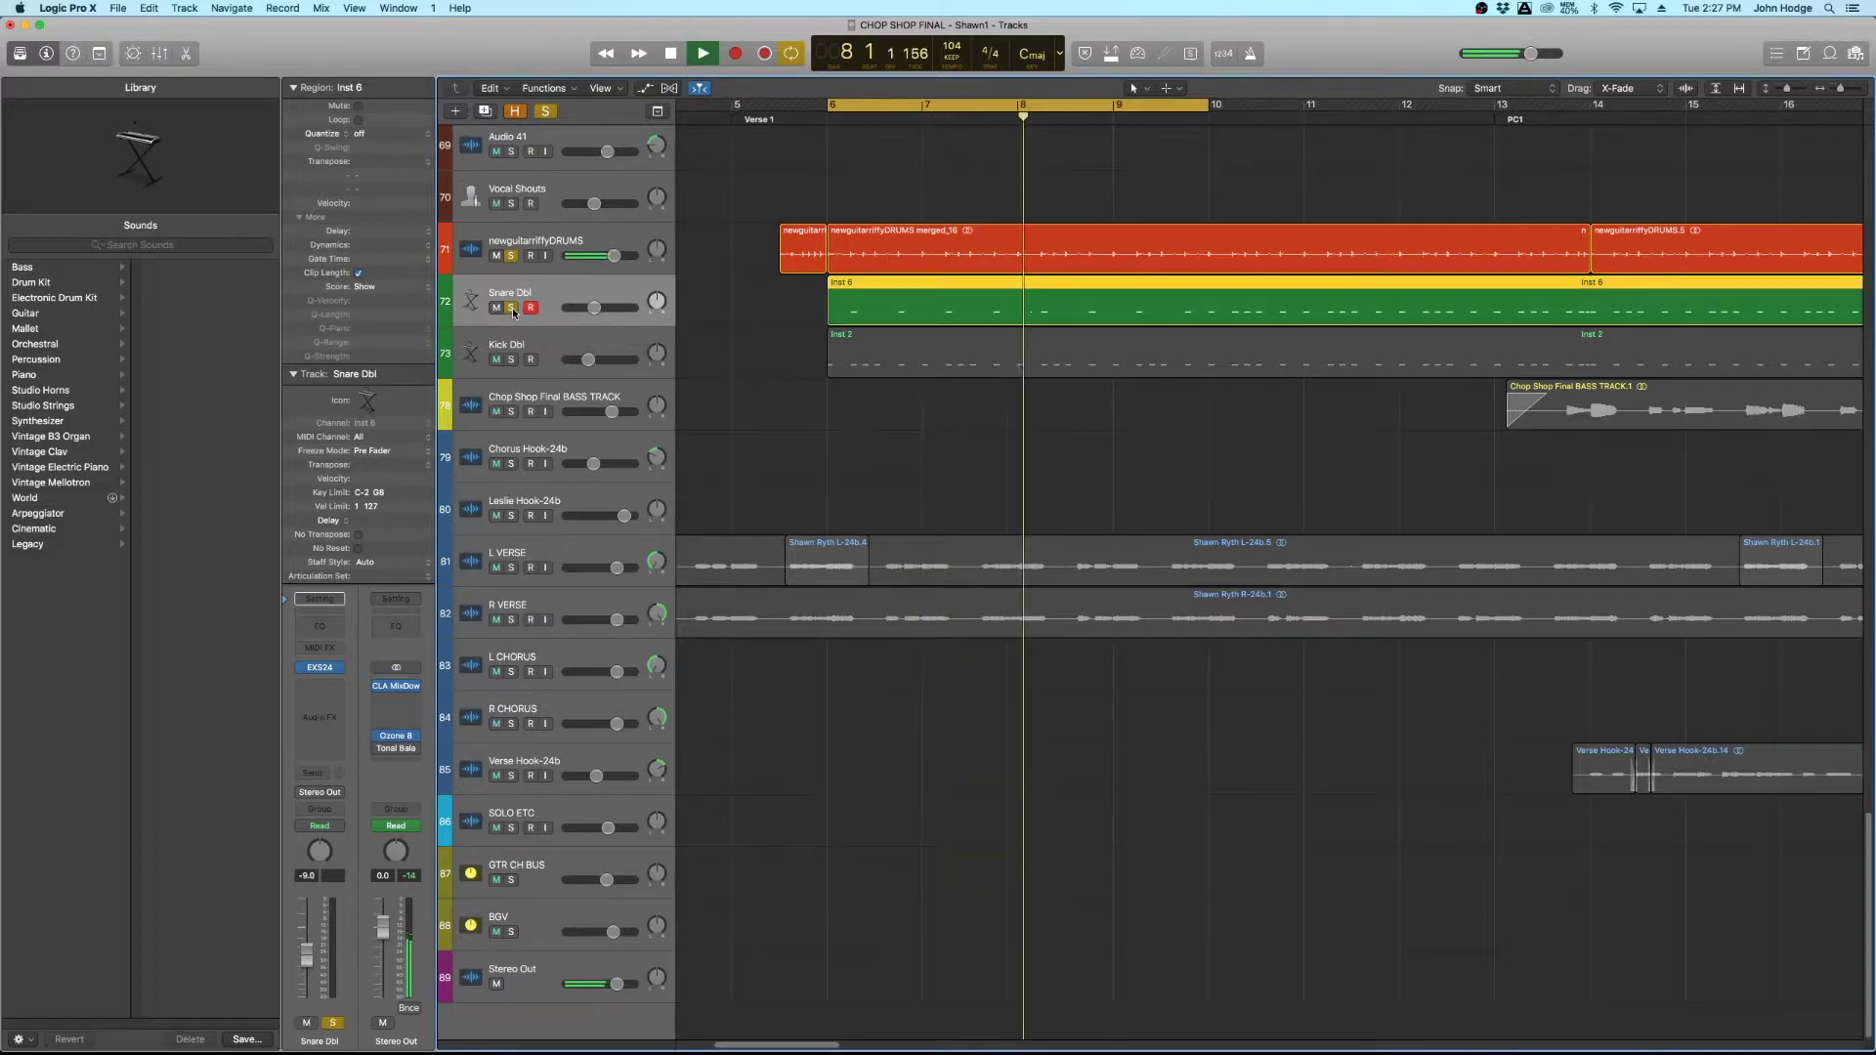
left_click_drag(594, 308, 587, 308)
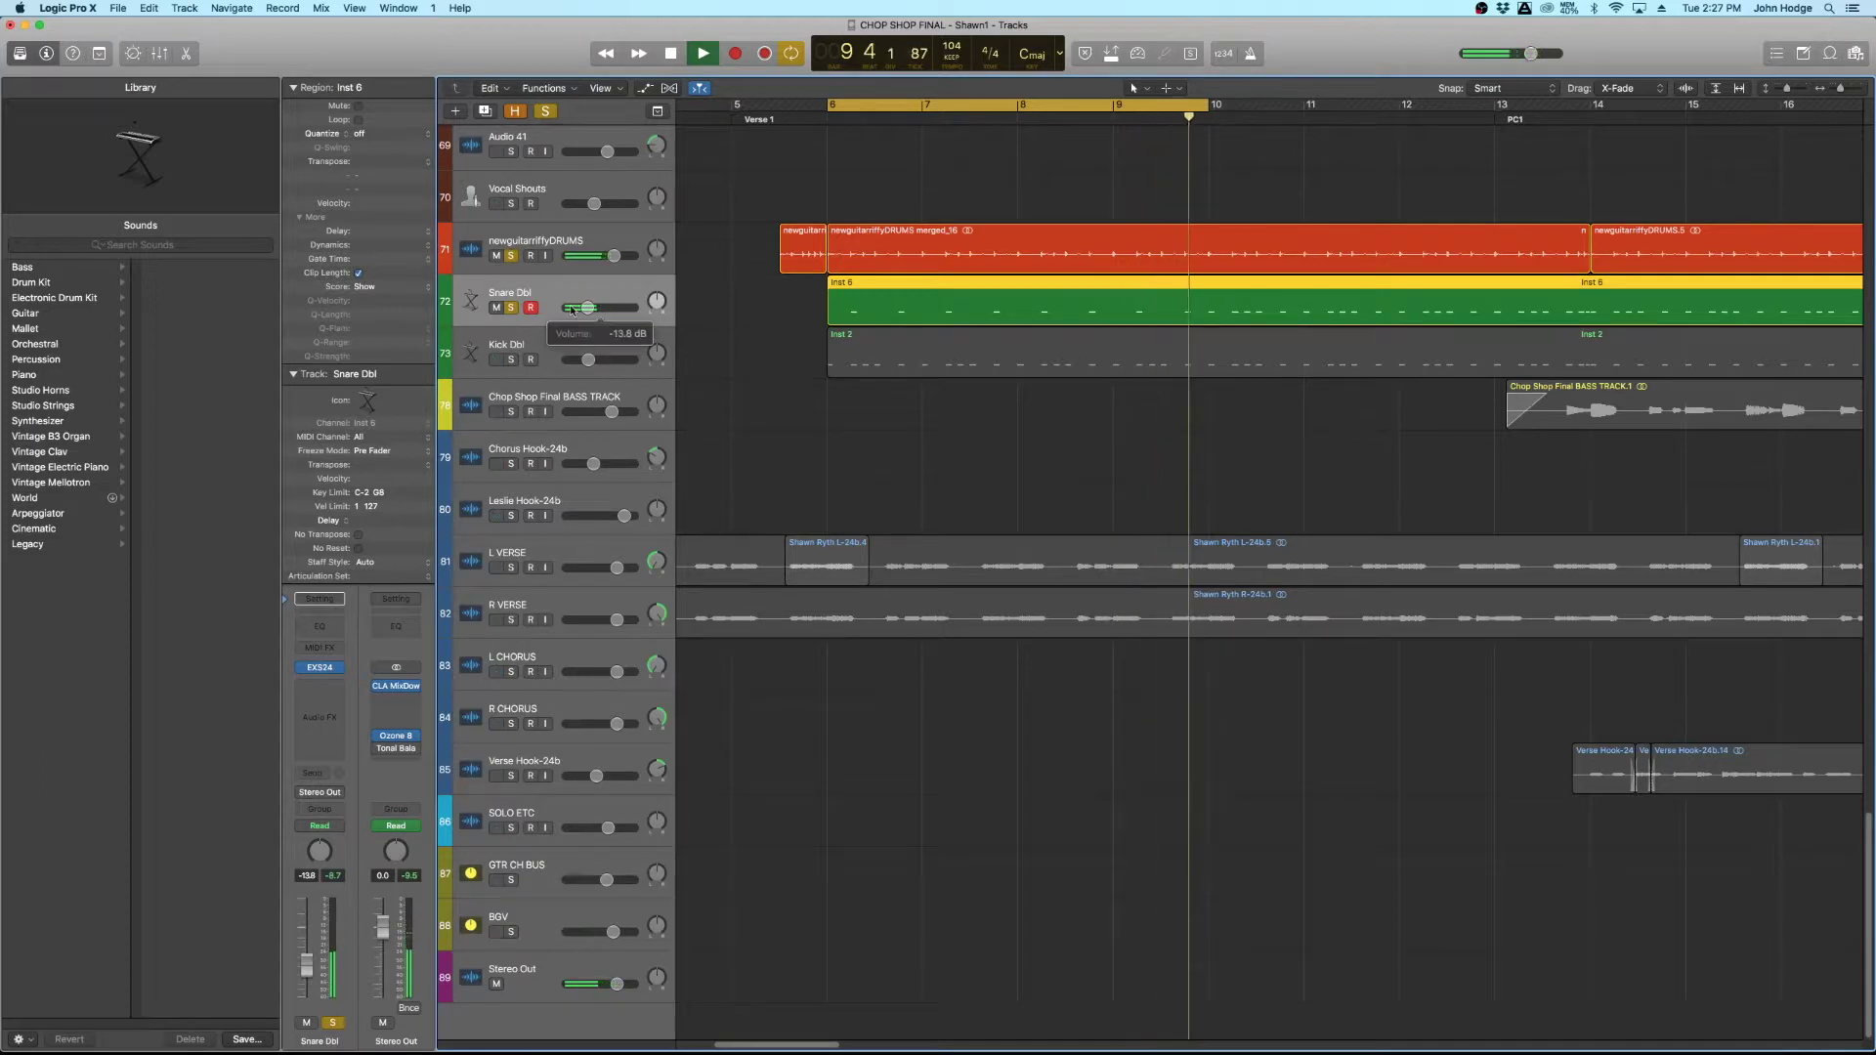
left_click(512, 306)
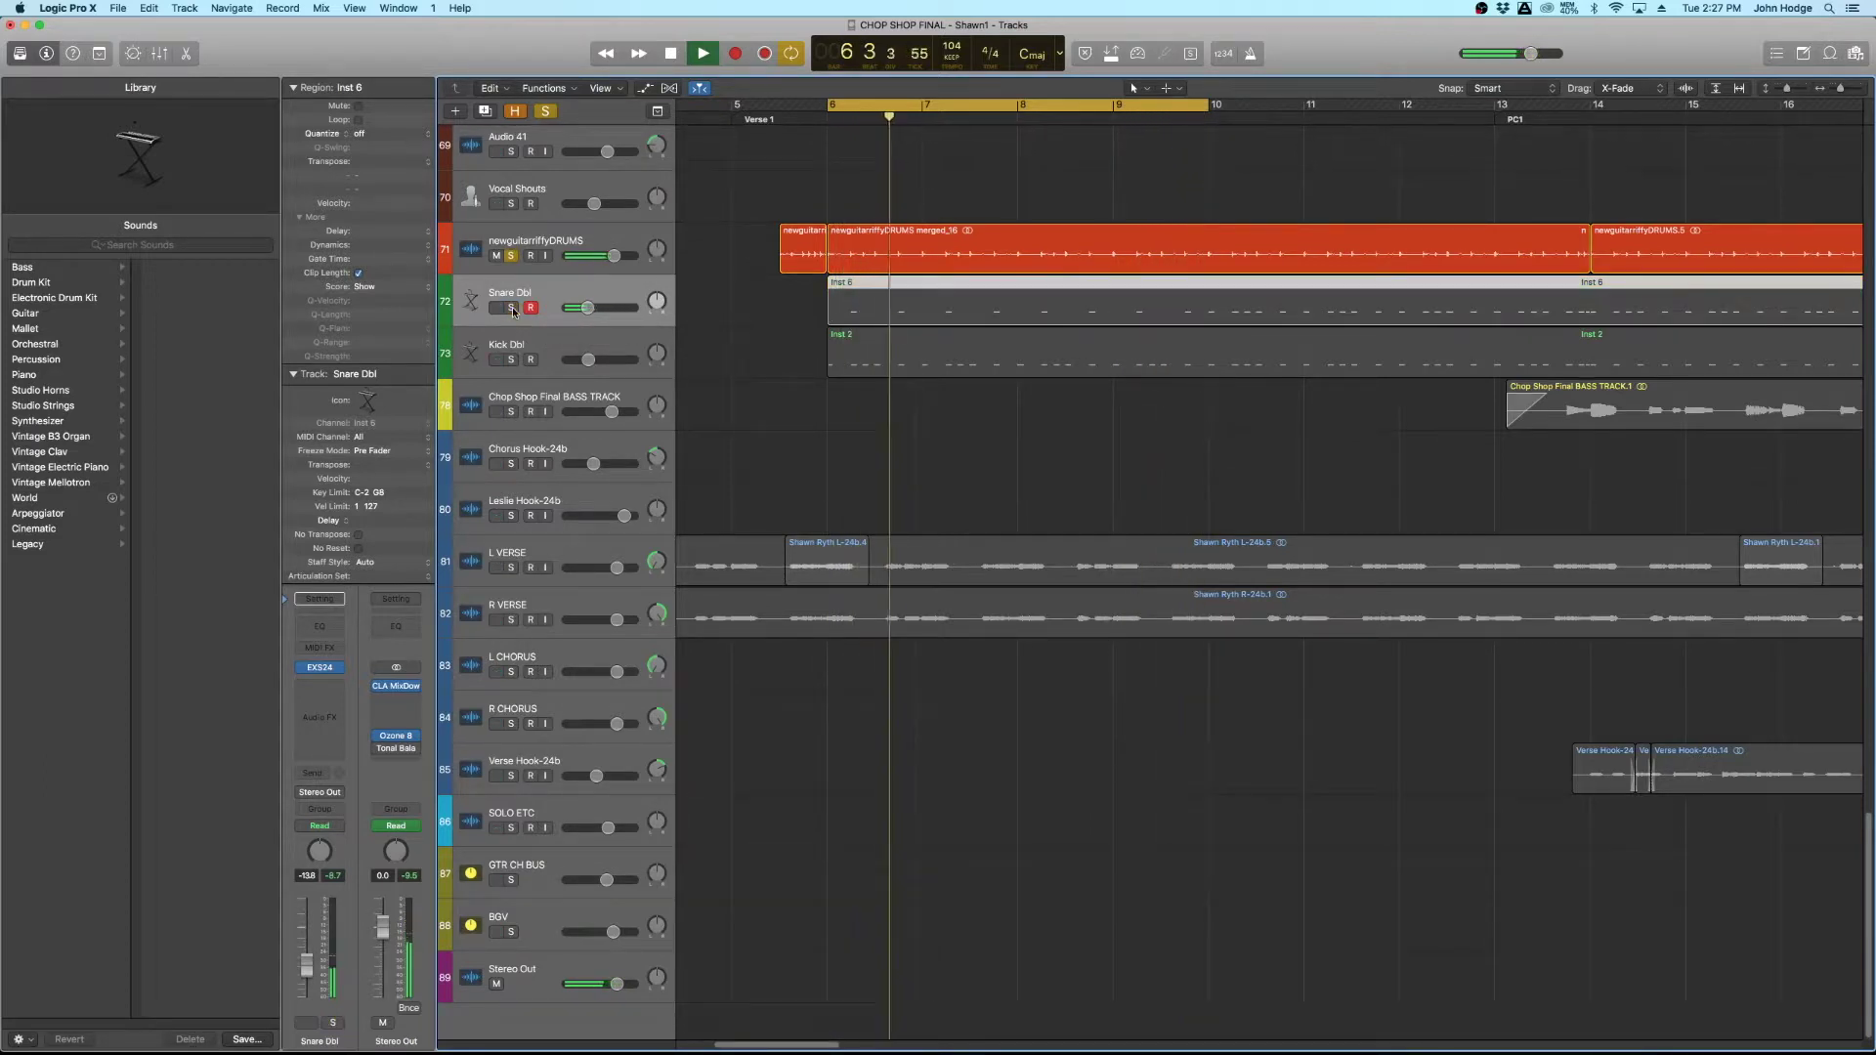
Solo Snare Dbl and Kick Dbl, stop playback, and open the Inst 2 region in Piano Roll.
left_click(512, 307)
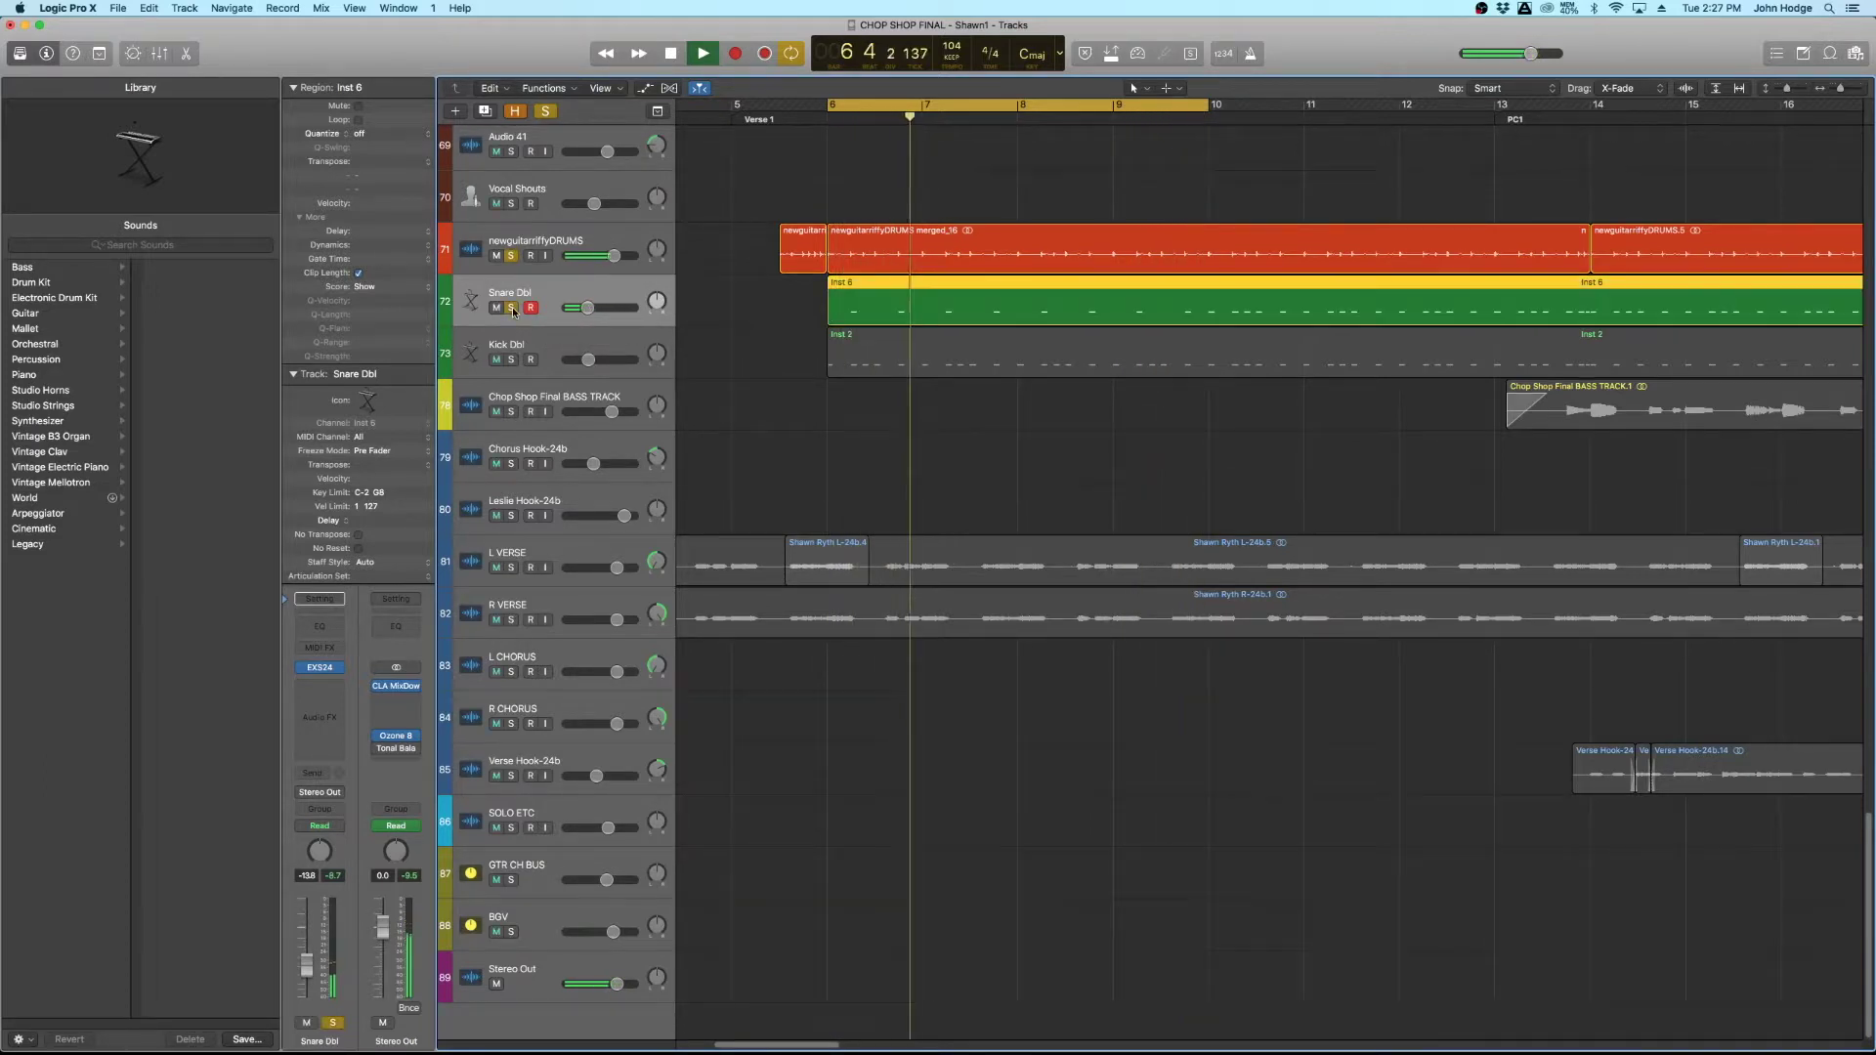
left_click(512, 358)
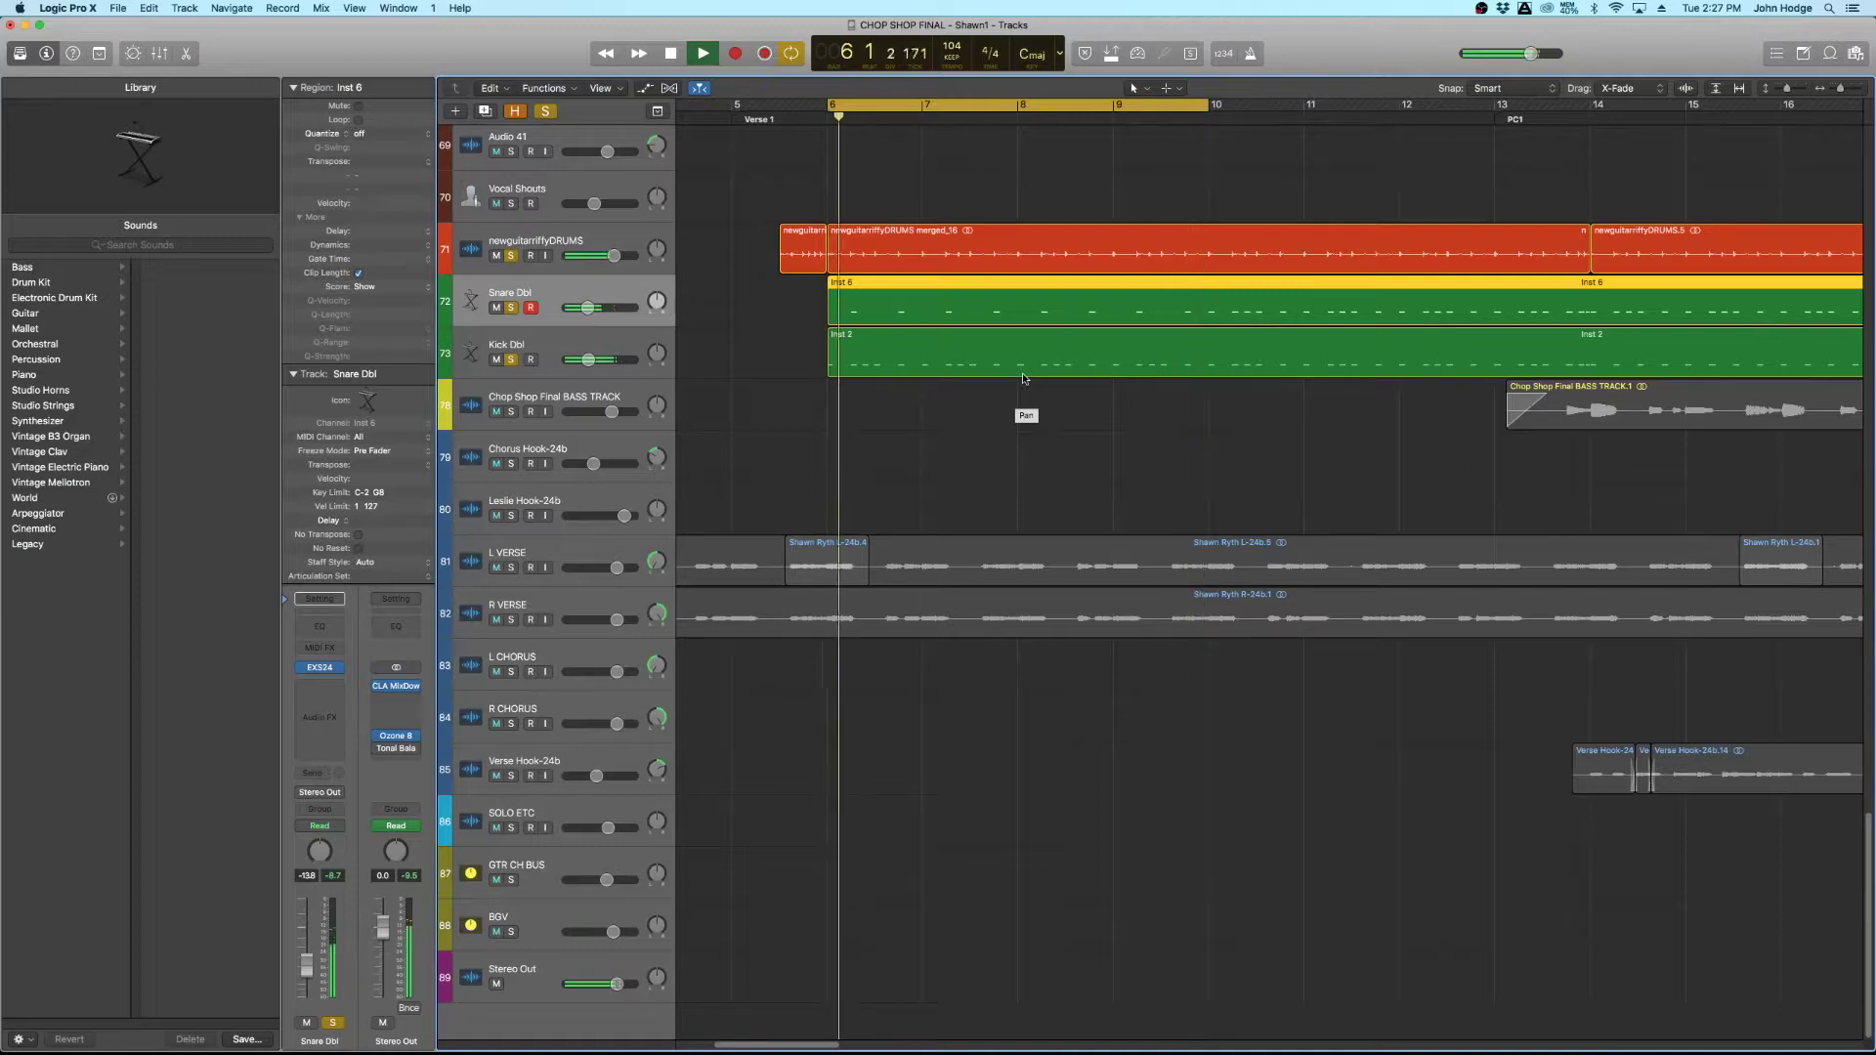
key("space")
double_click(1023, 366)
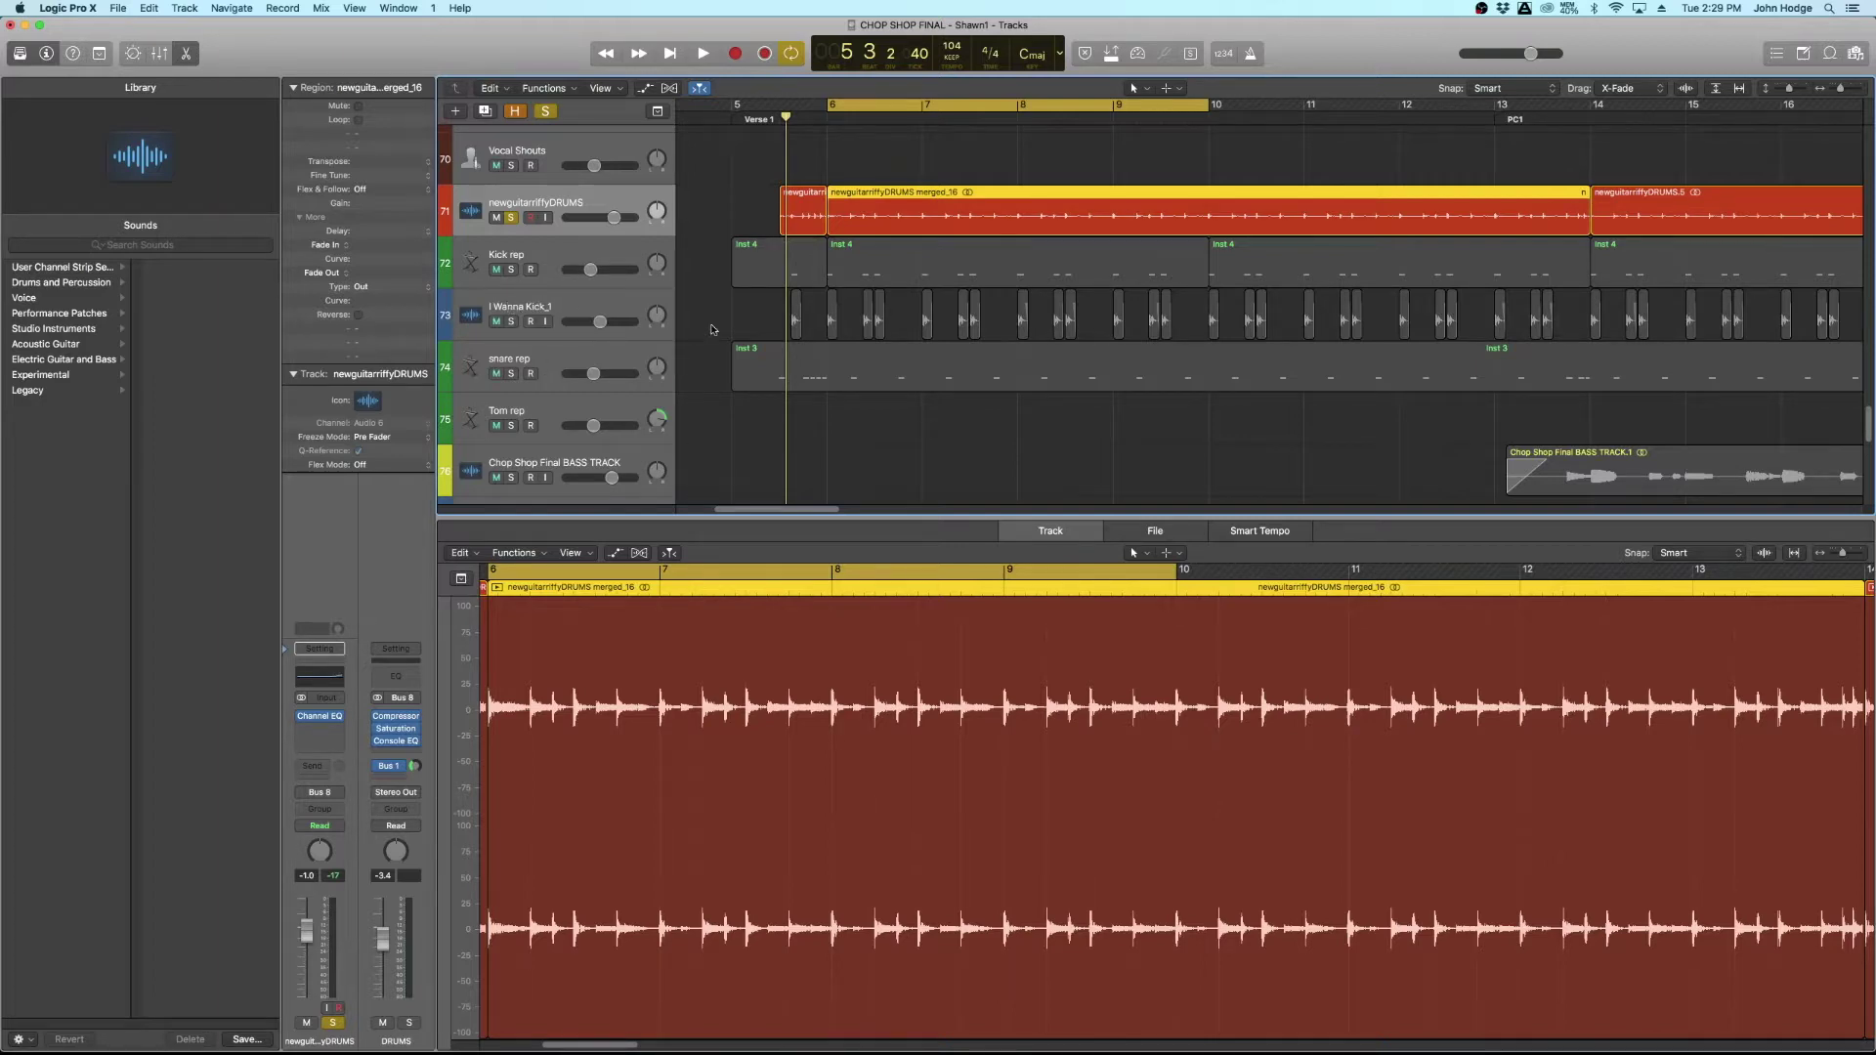
scroll(784, 329, "up", 3)
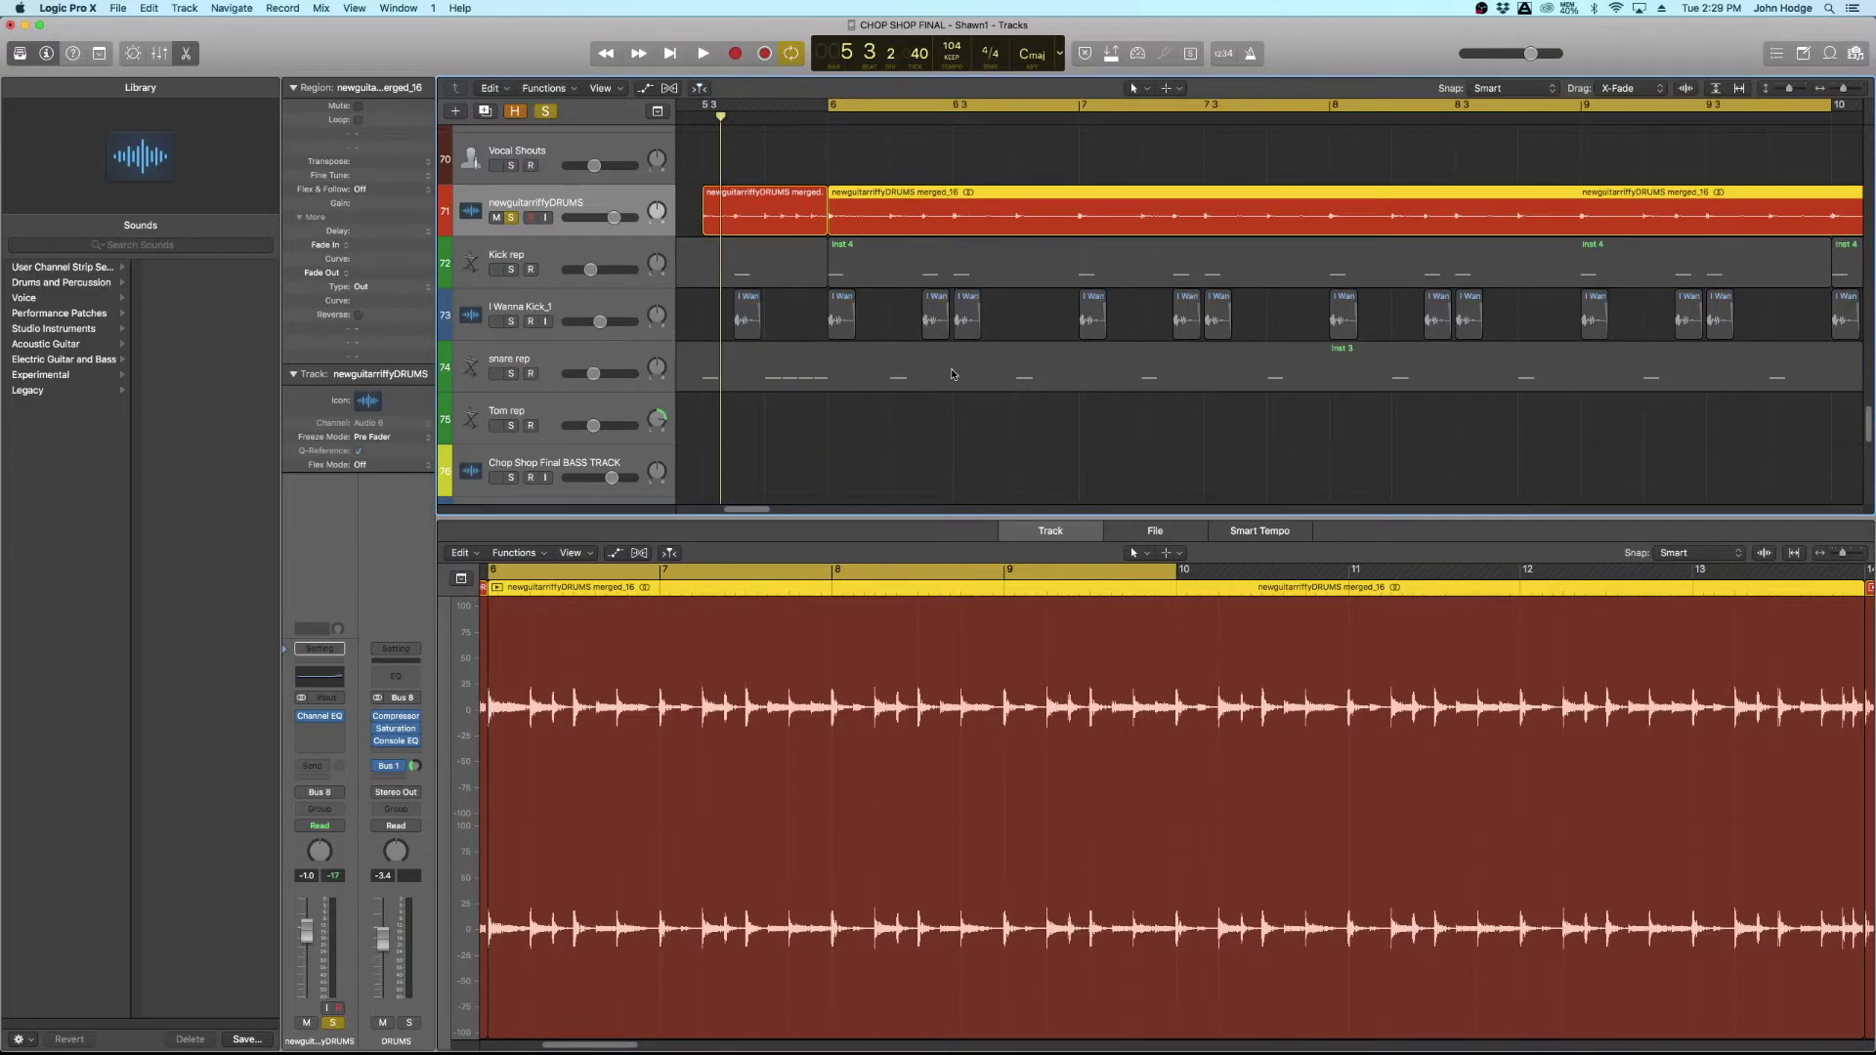
scroll(952, 375, "up", 2)
scroll(951, 374, "up", 2)
scroll(945, 372, "up", 2)
scroll(931, 369, "up", 2)
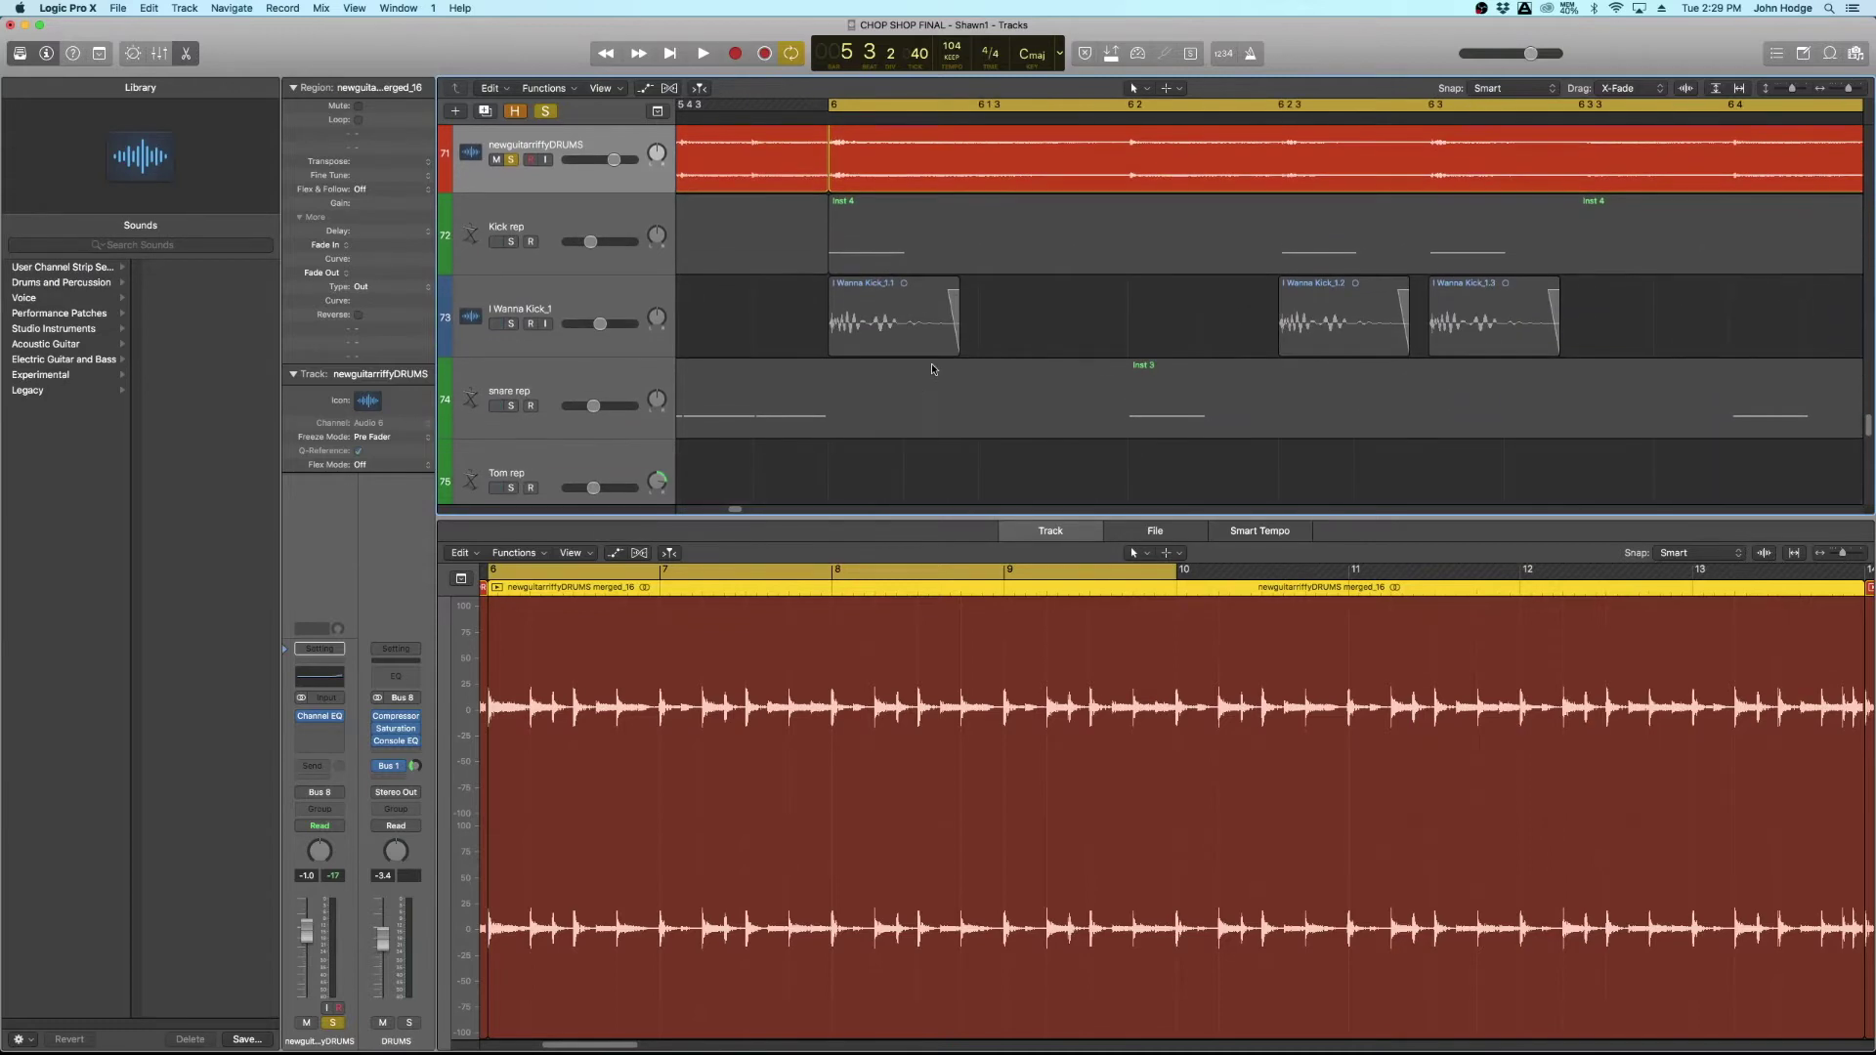
scroll(885, 313, "down", 1)
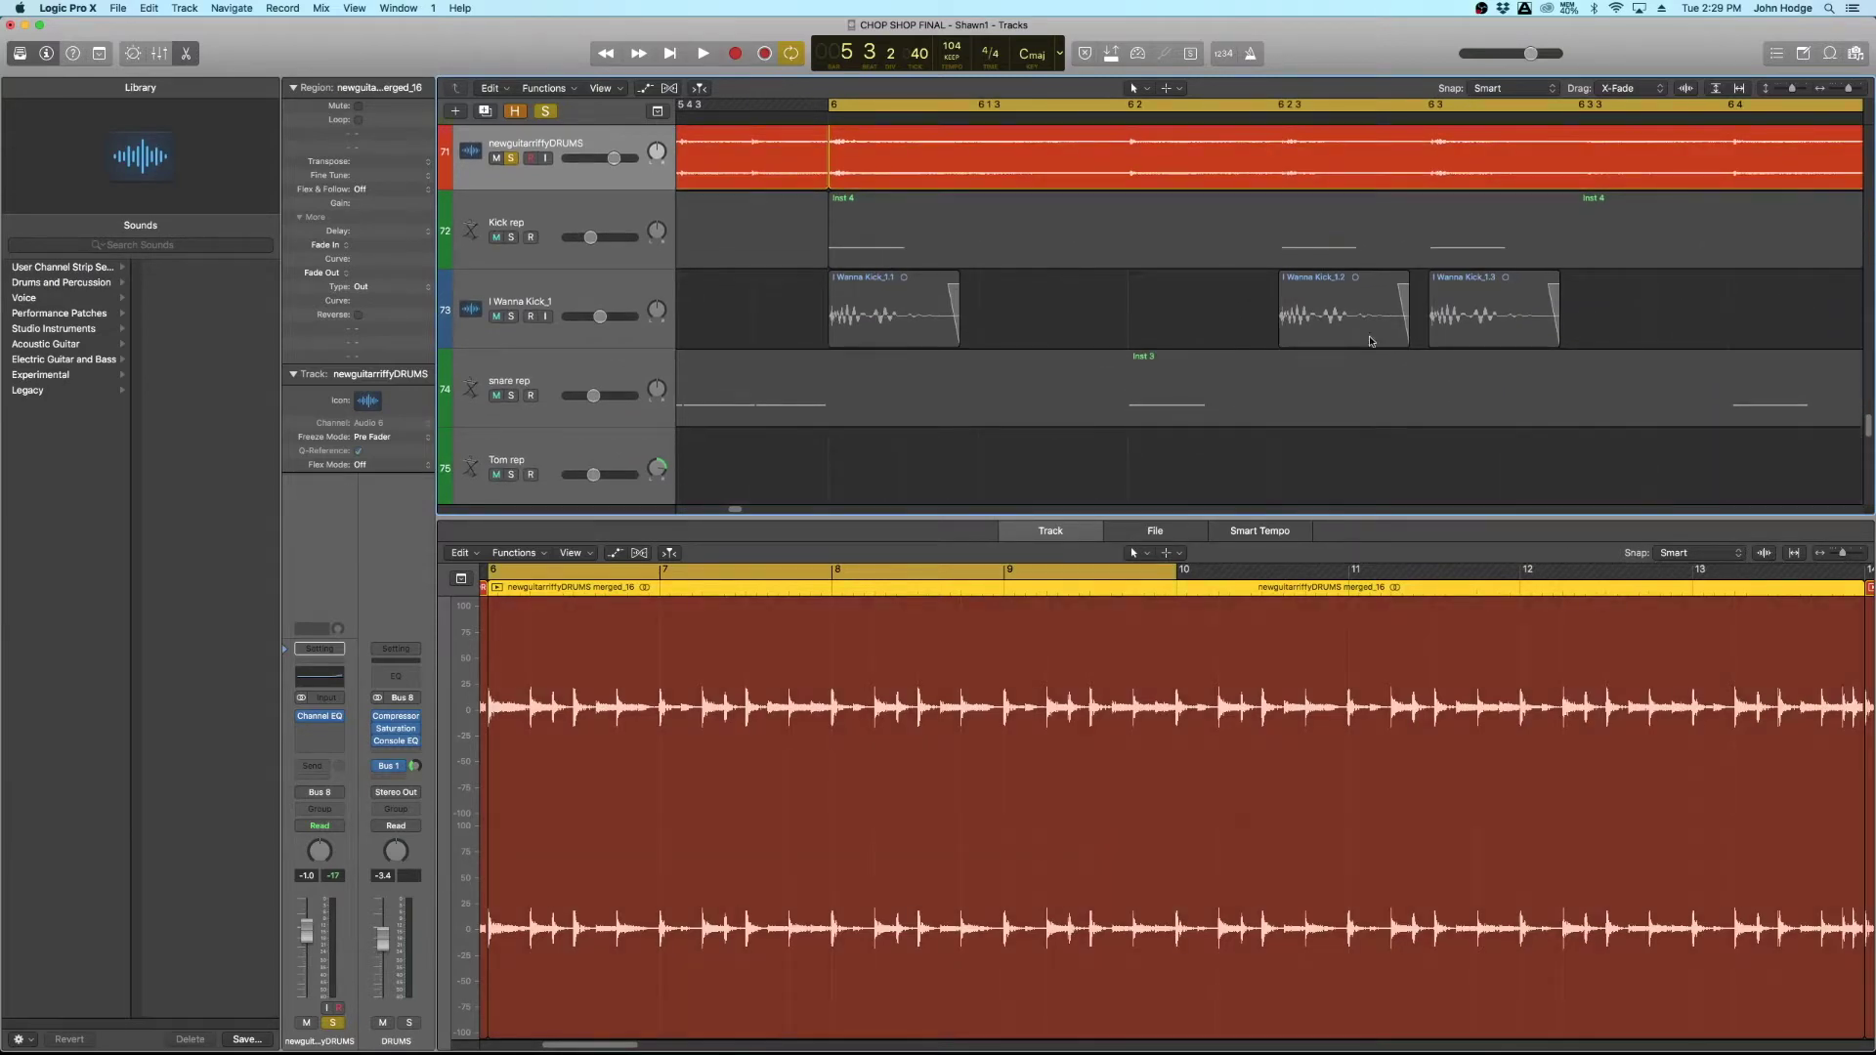
scroll(1086, 336, "down", 5)
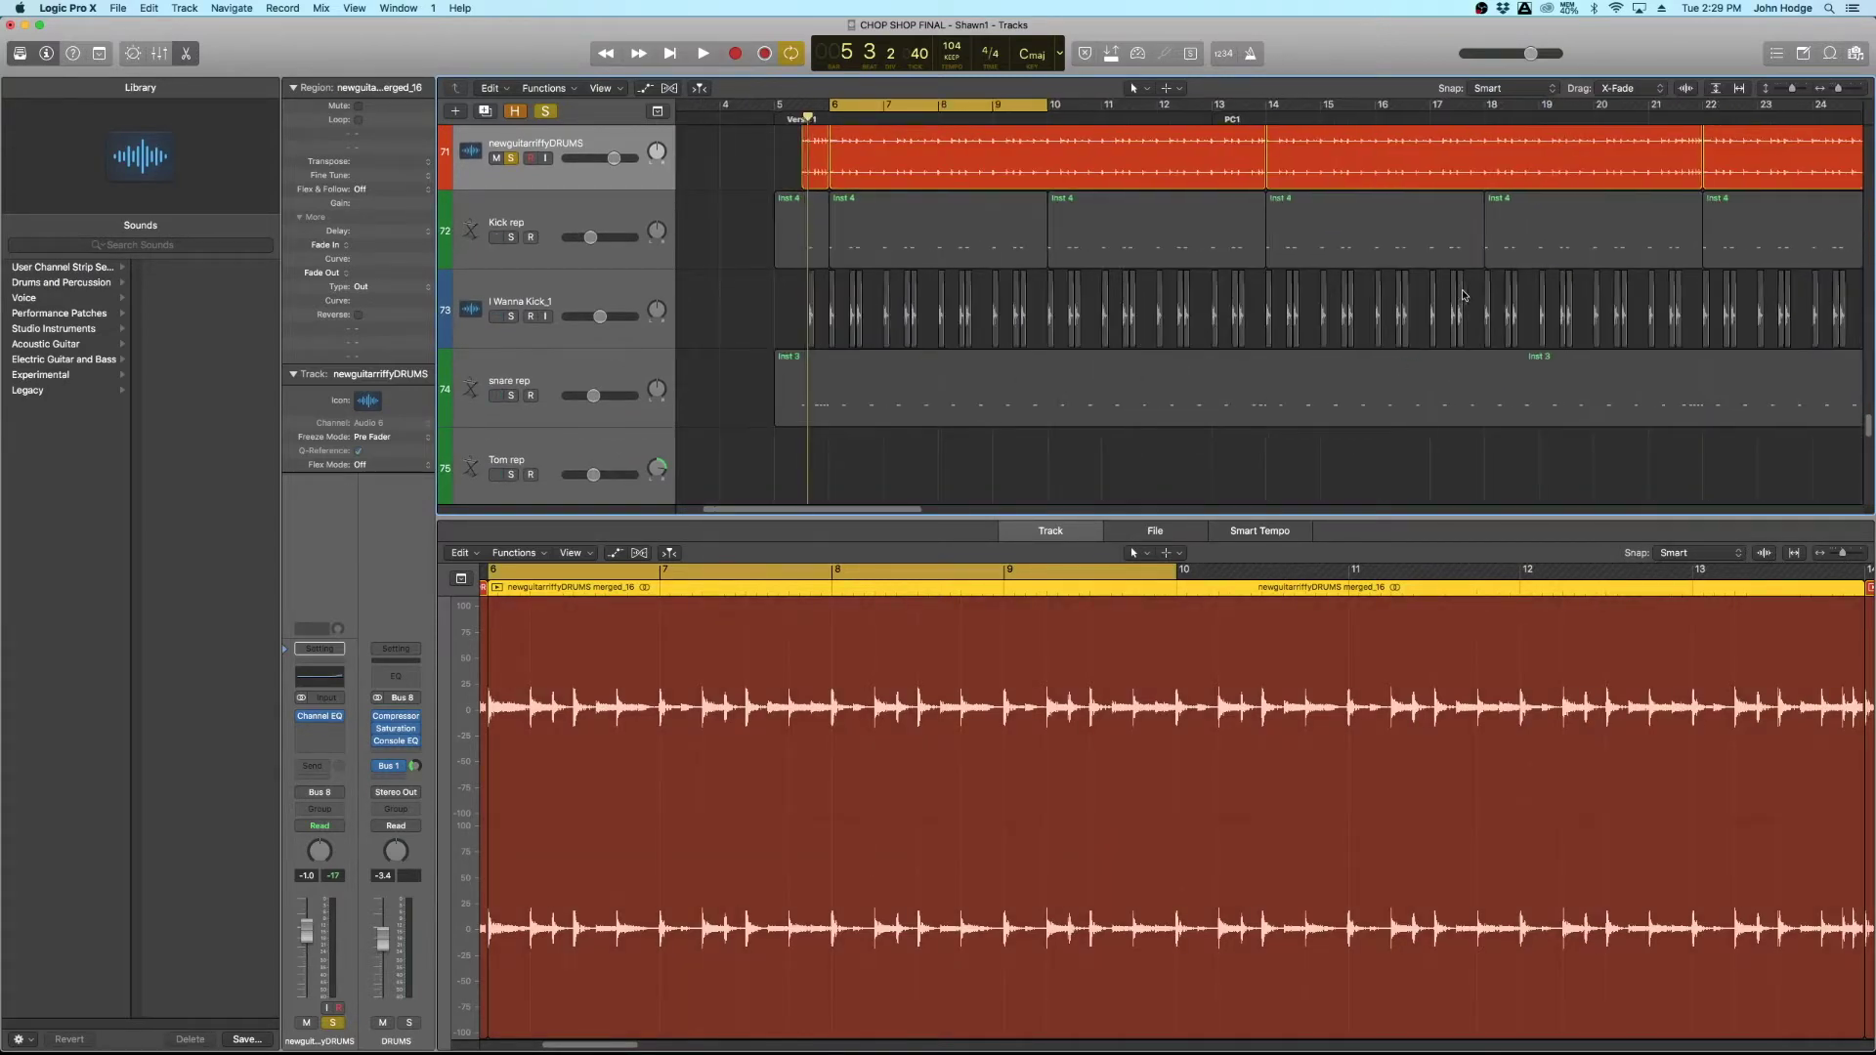
scroll(1324, 335, "down", 1)
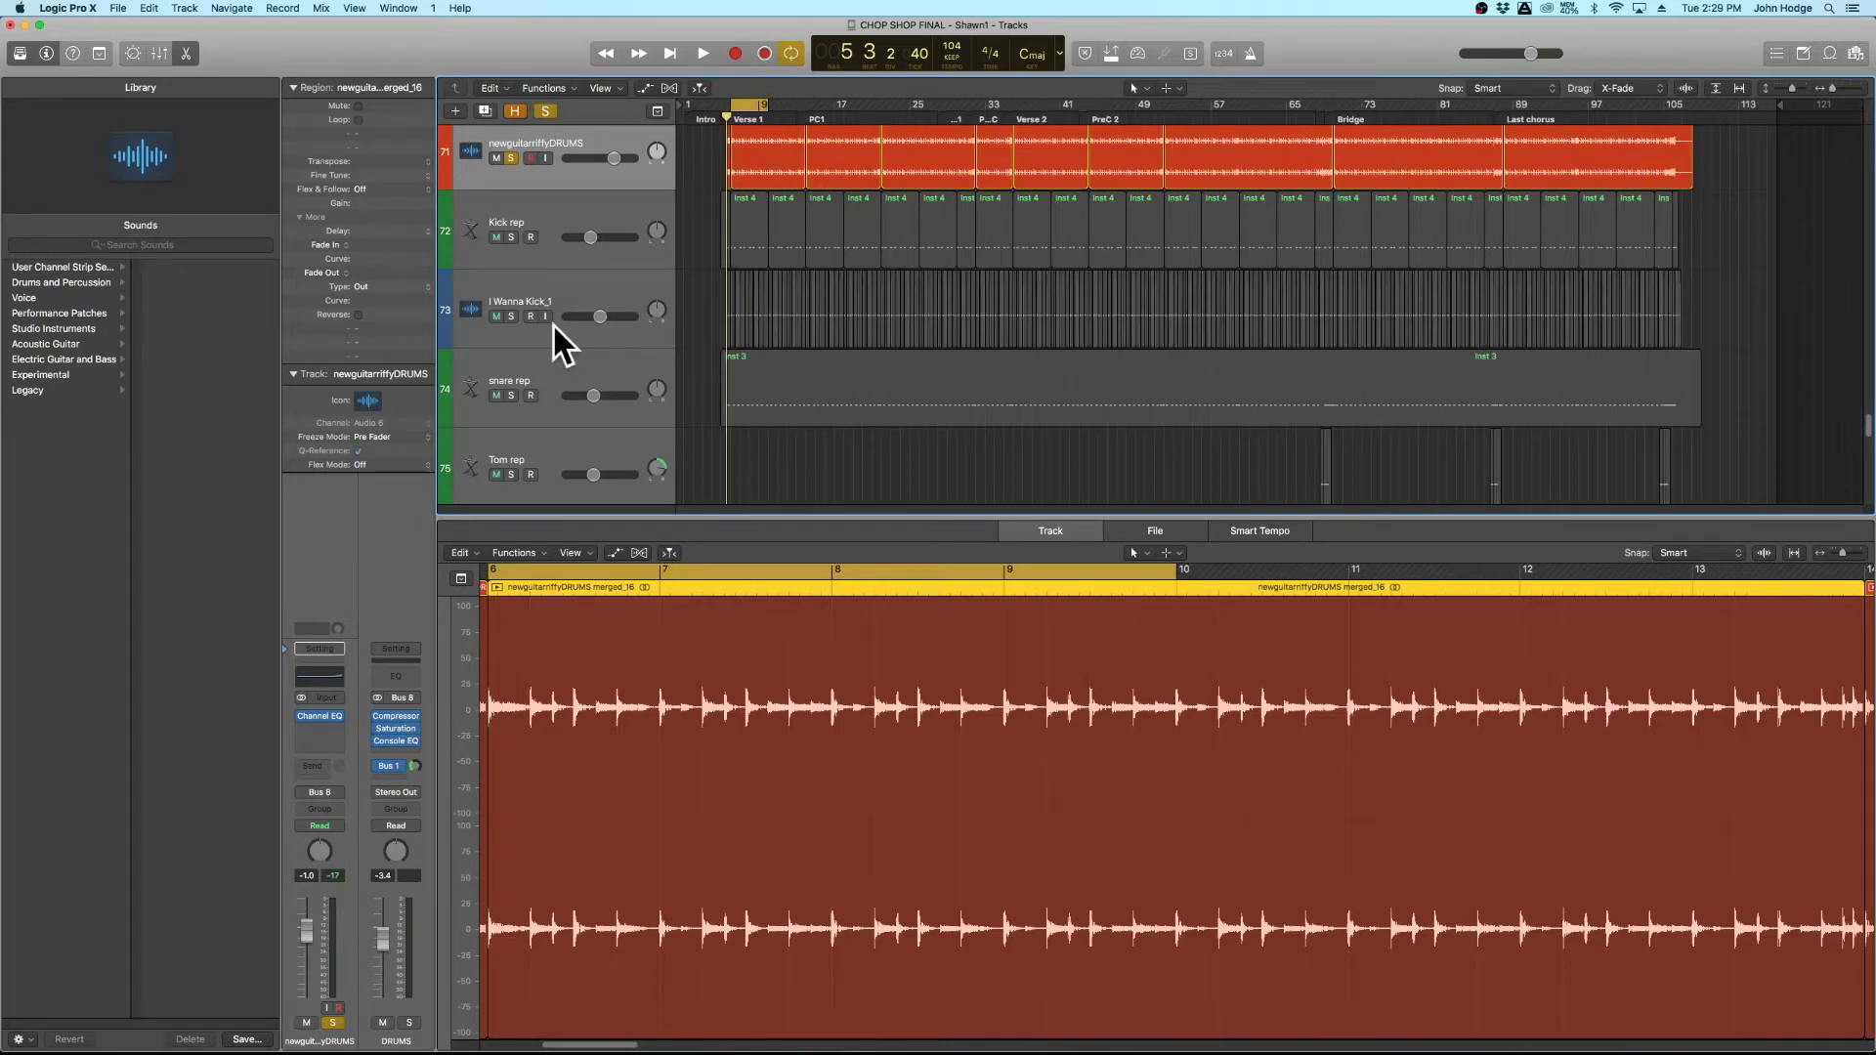
scroll(893, 314, "up", 2)
scroll(891, 315, "up", 2)
scroll(871, 324, "up", 2)
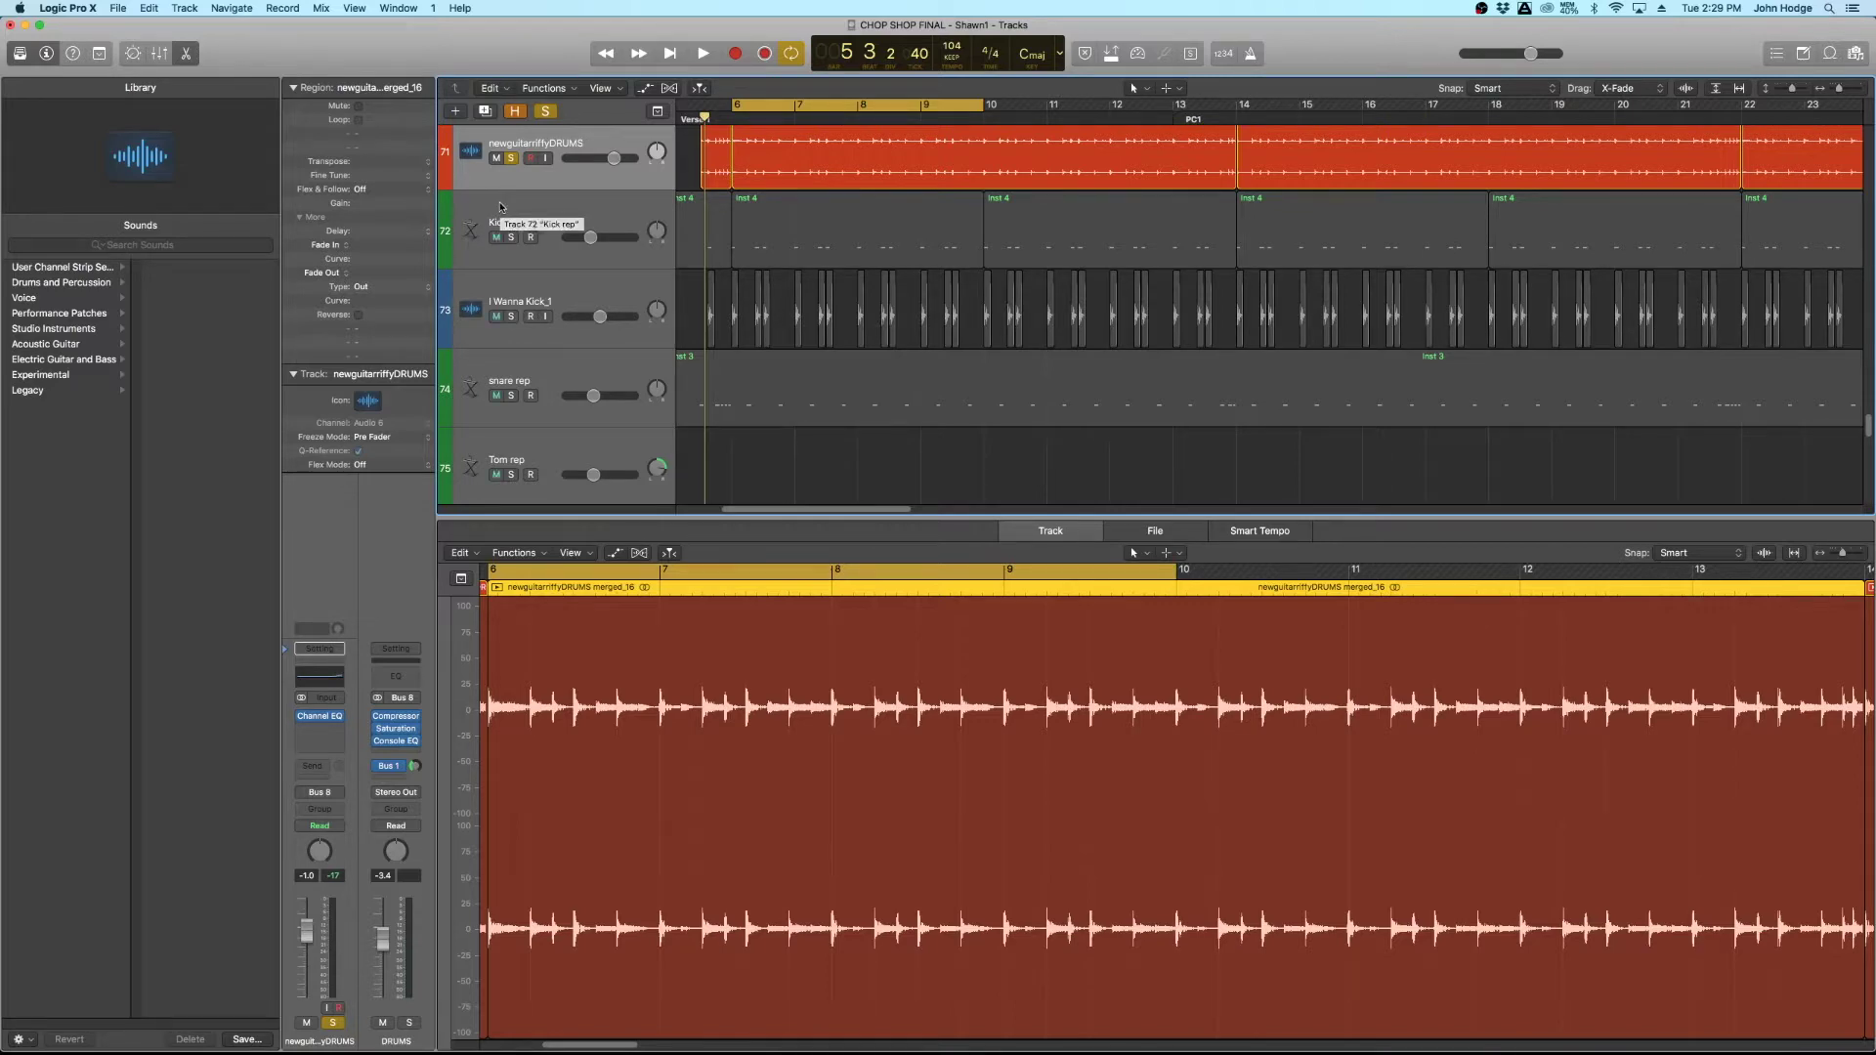
Hide the Library panel so the tracks area widens.
left_click(21, 54)
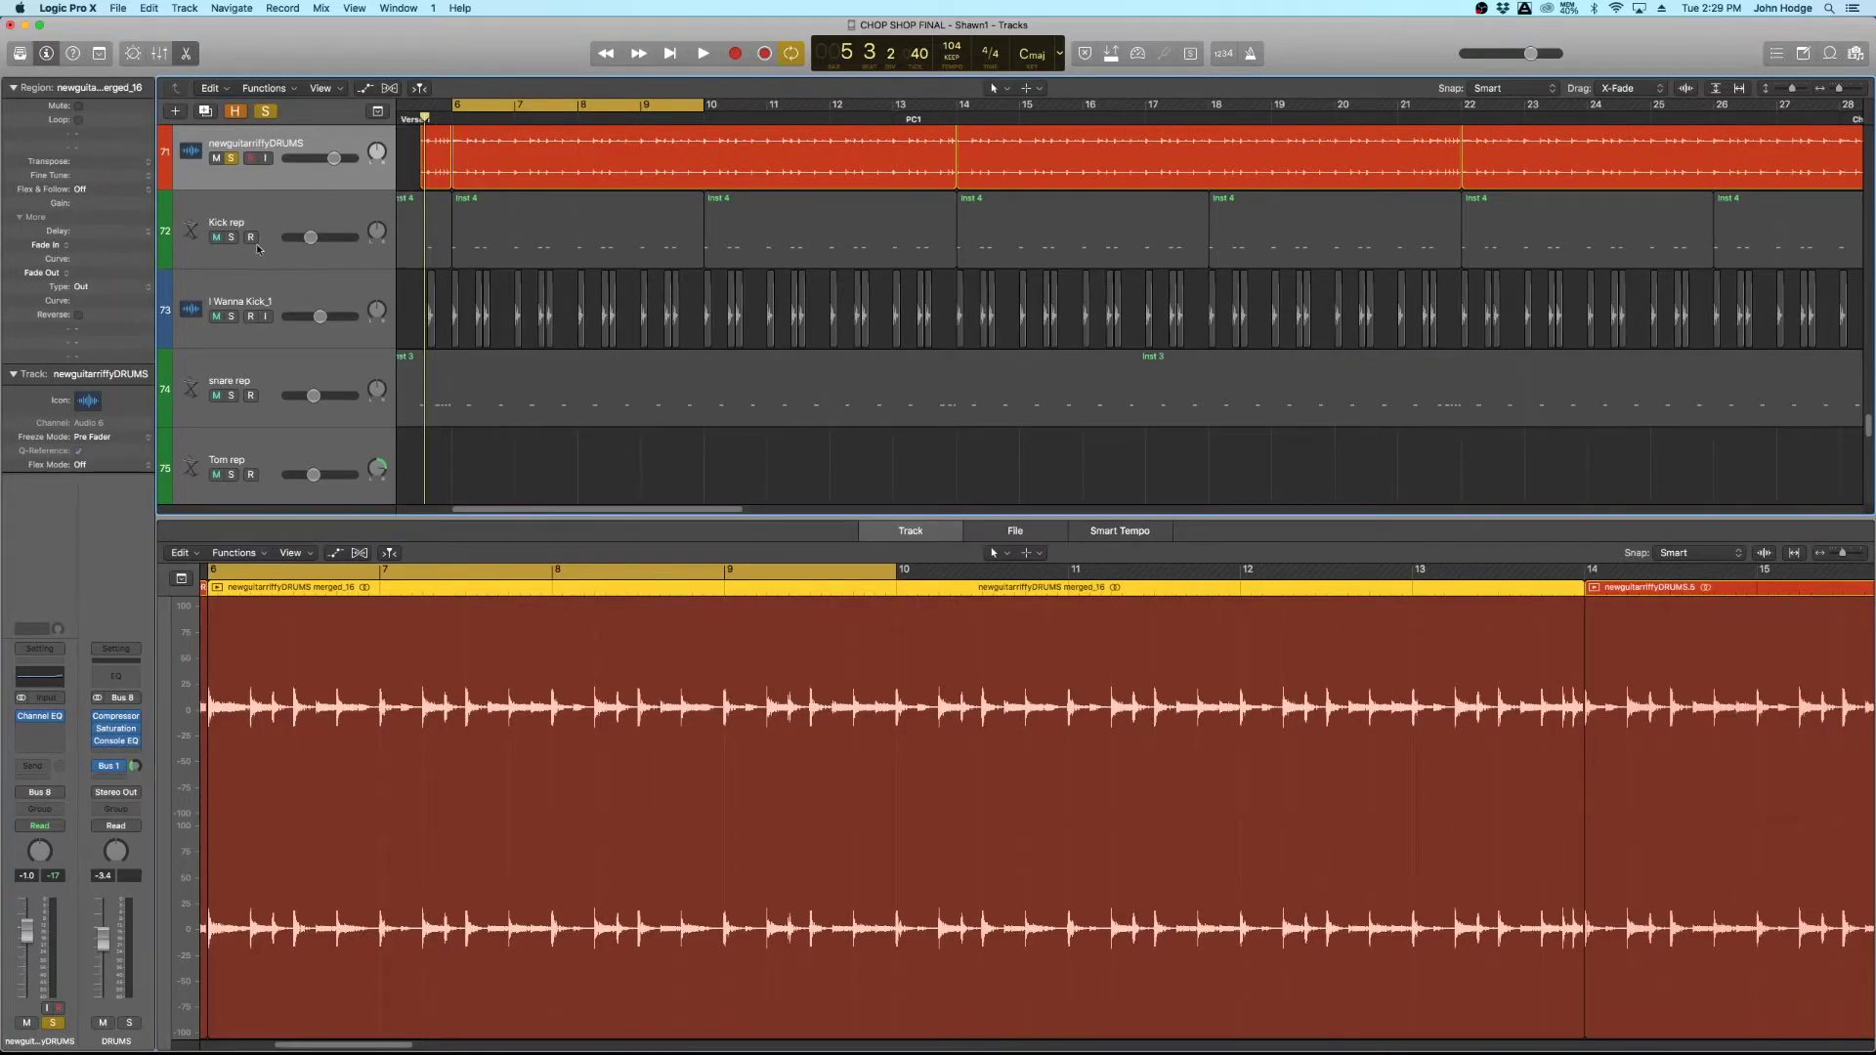
scroll(312, 224, "up", 2)
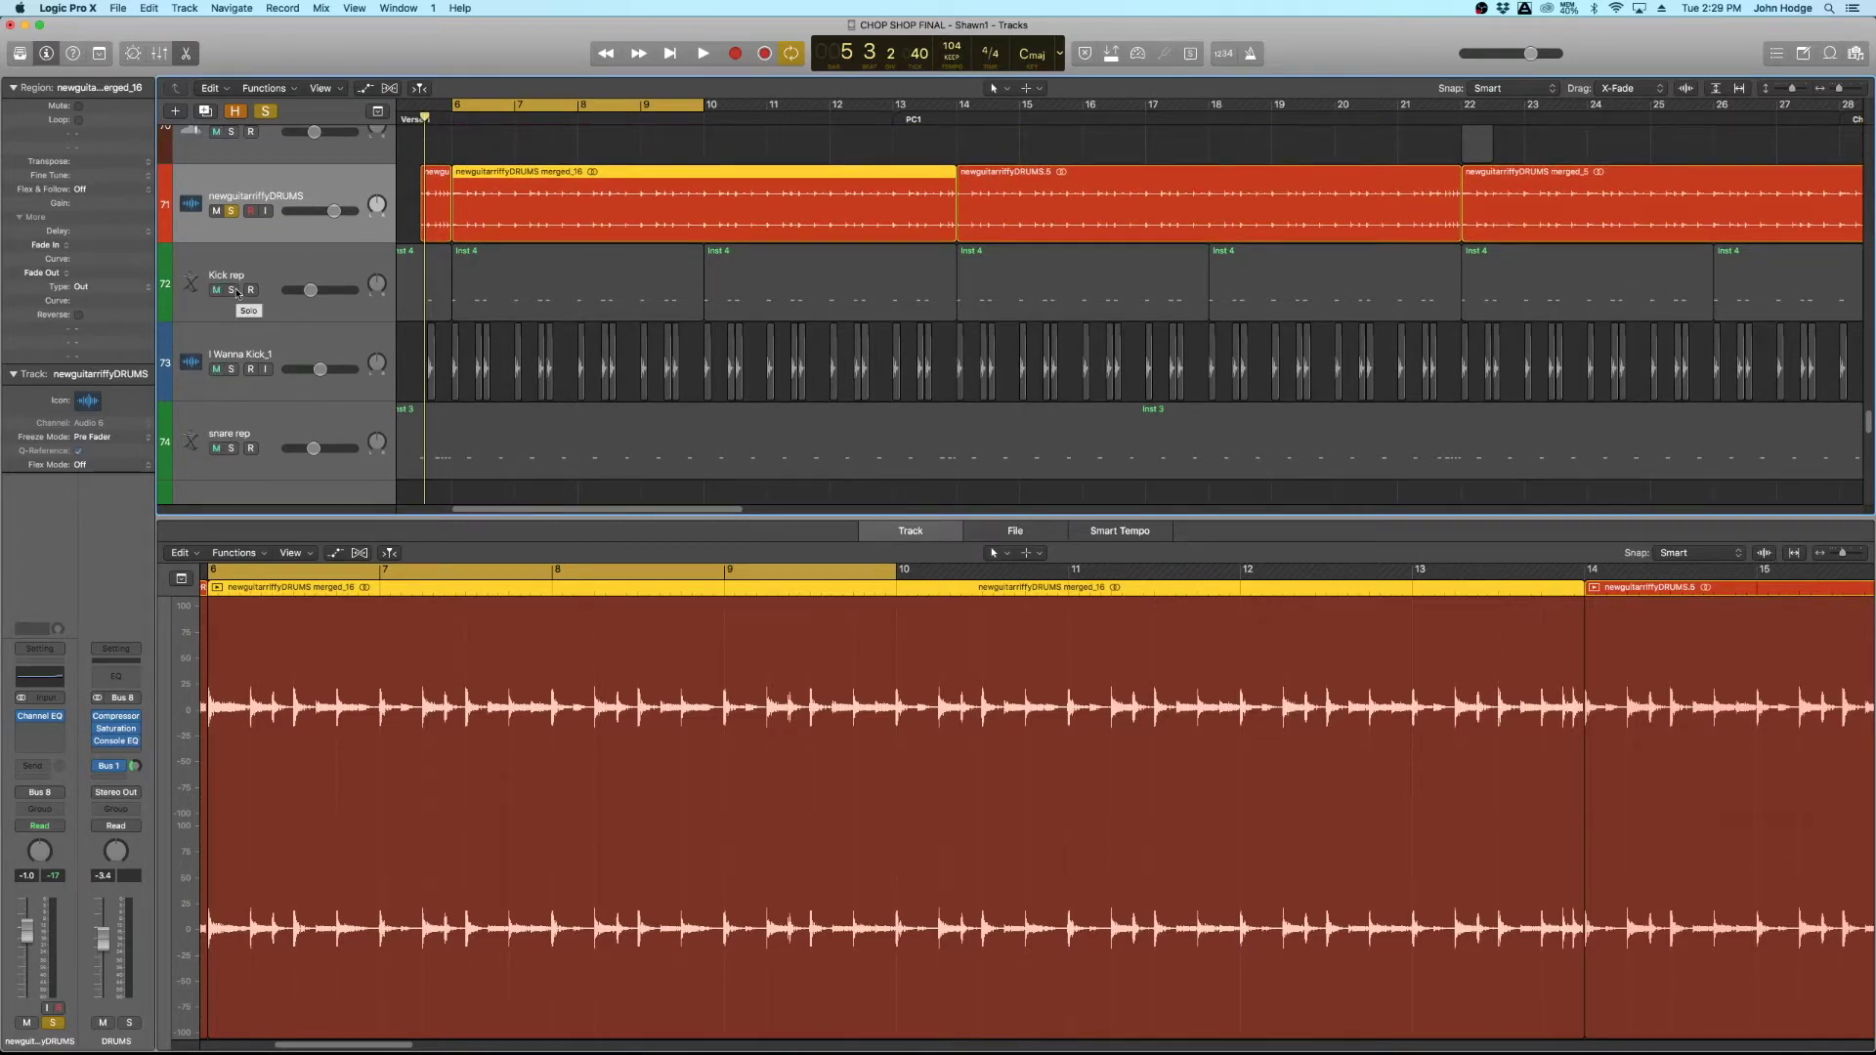
Audition the drum loop with Kick rep soloed, briefly soloing and unsoloing I Wanna Kick_1.
left_click(233, 290)
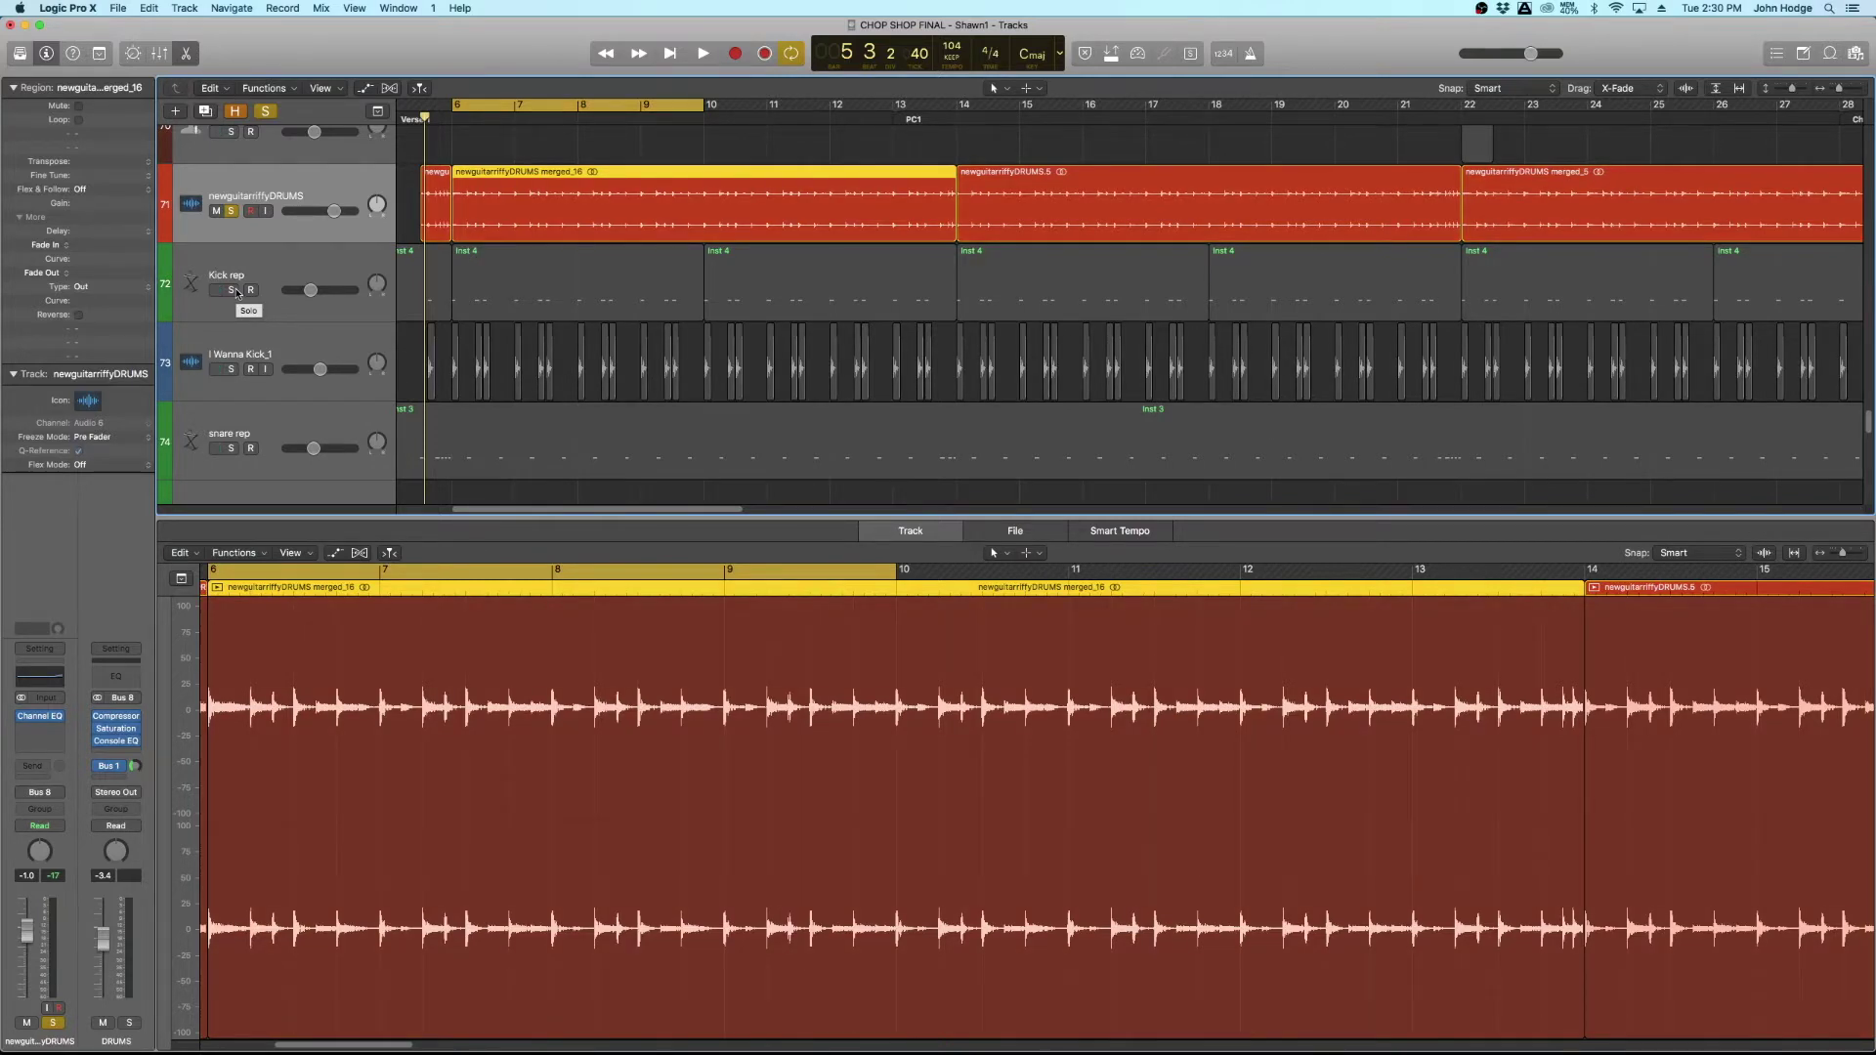
key("space")
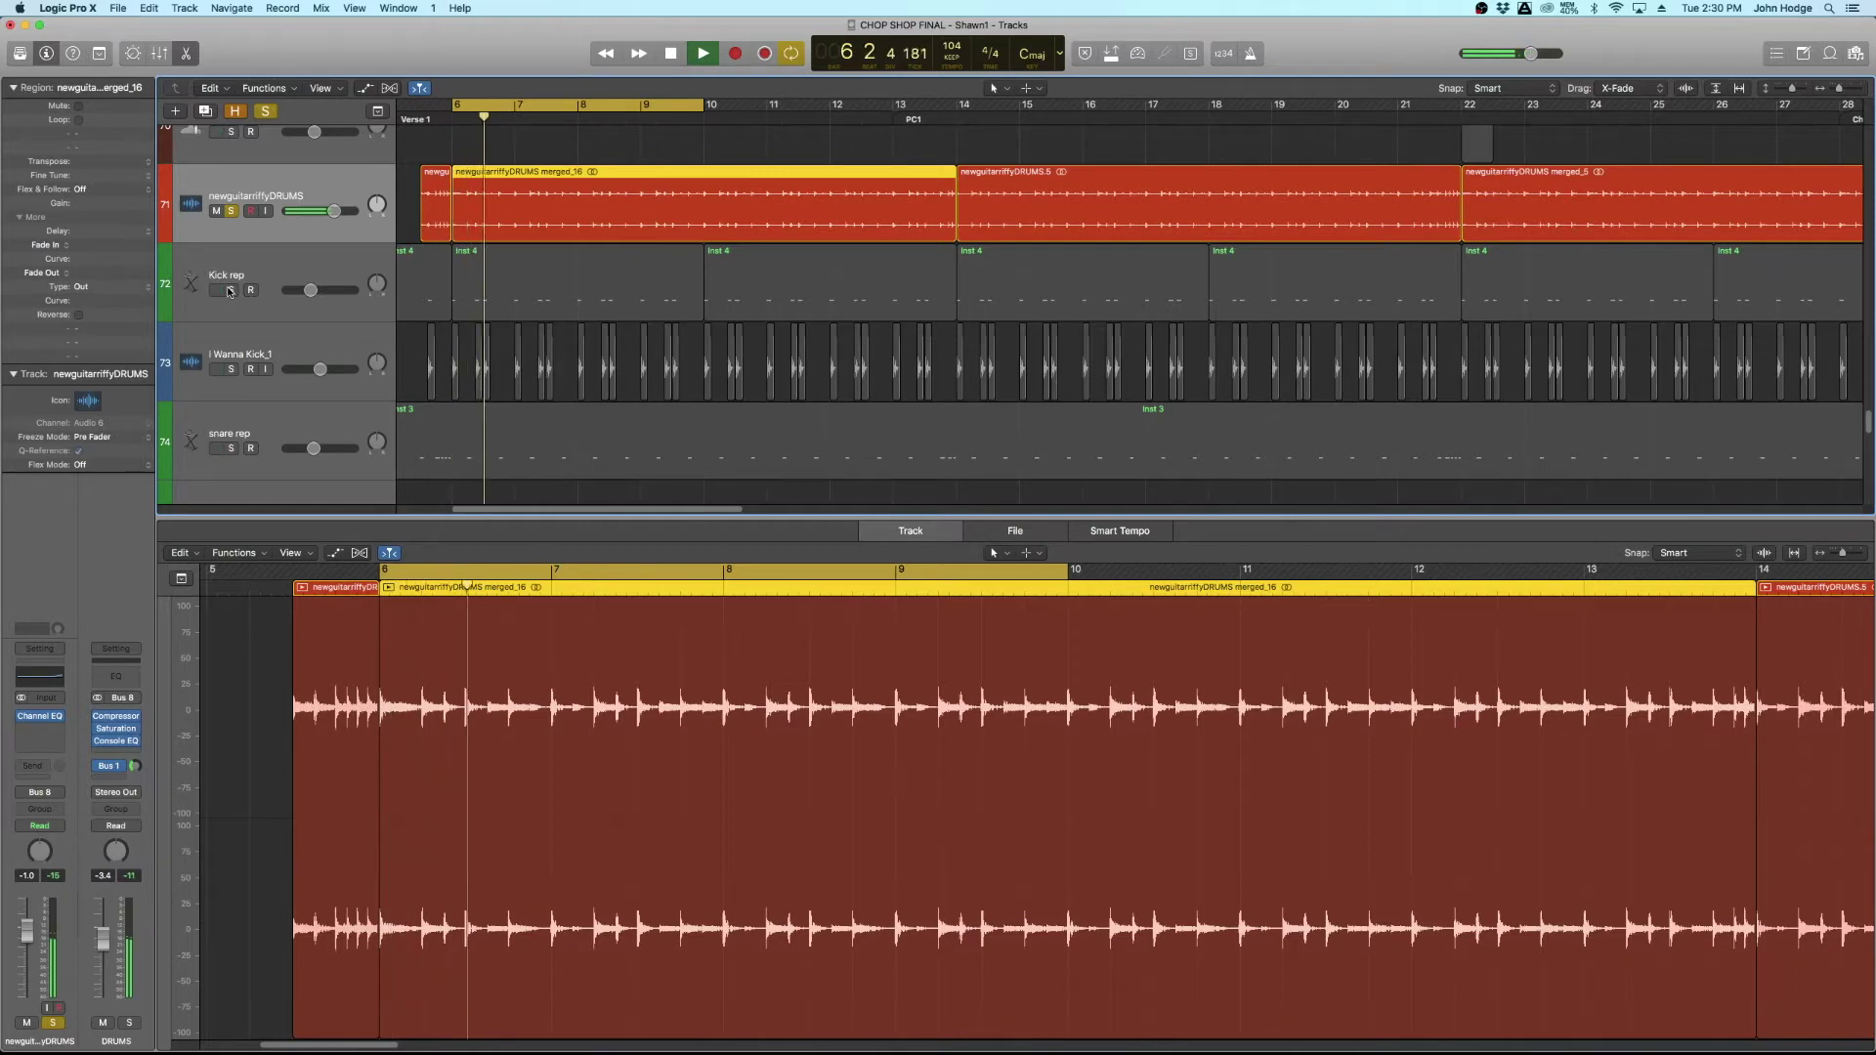
left_click(228, 290)
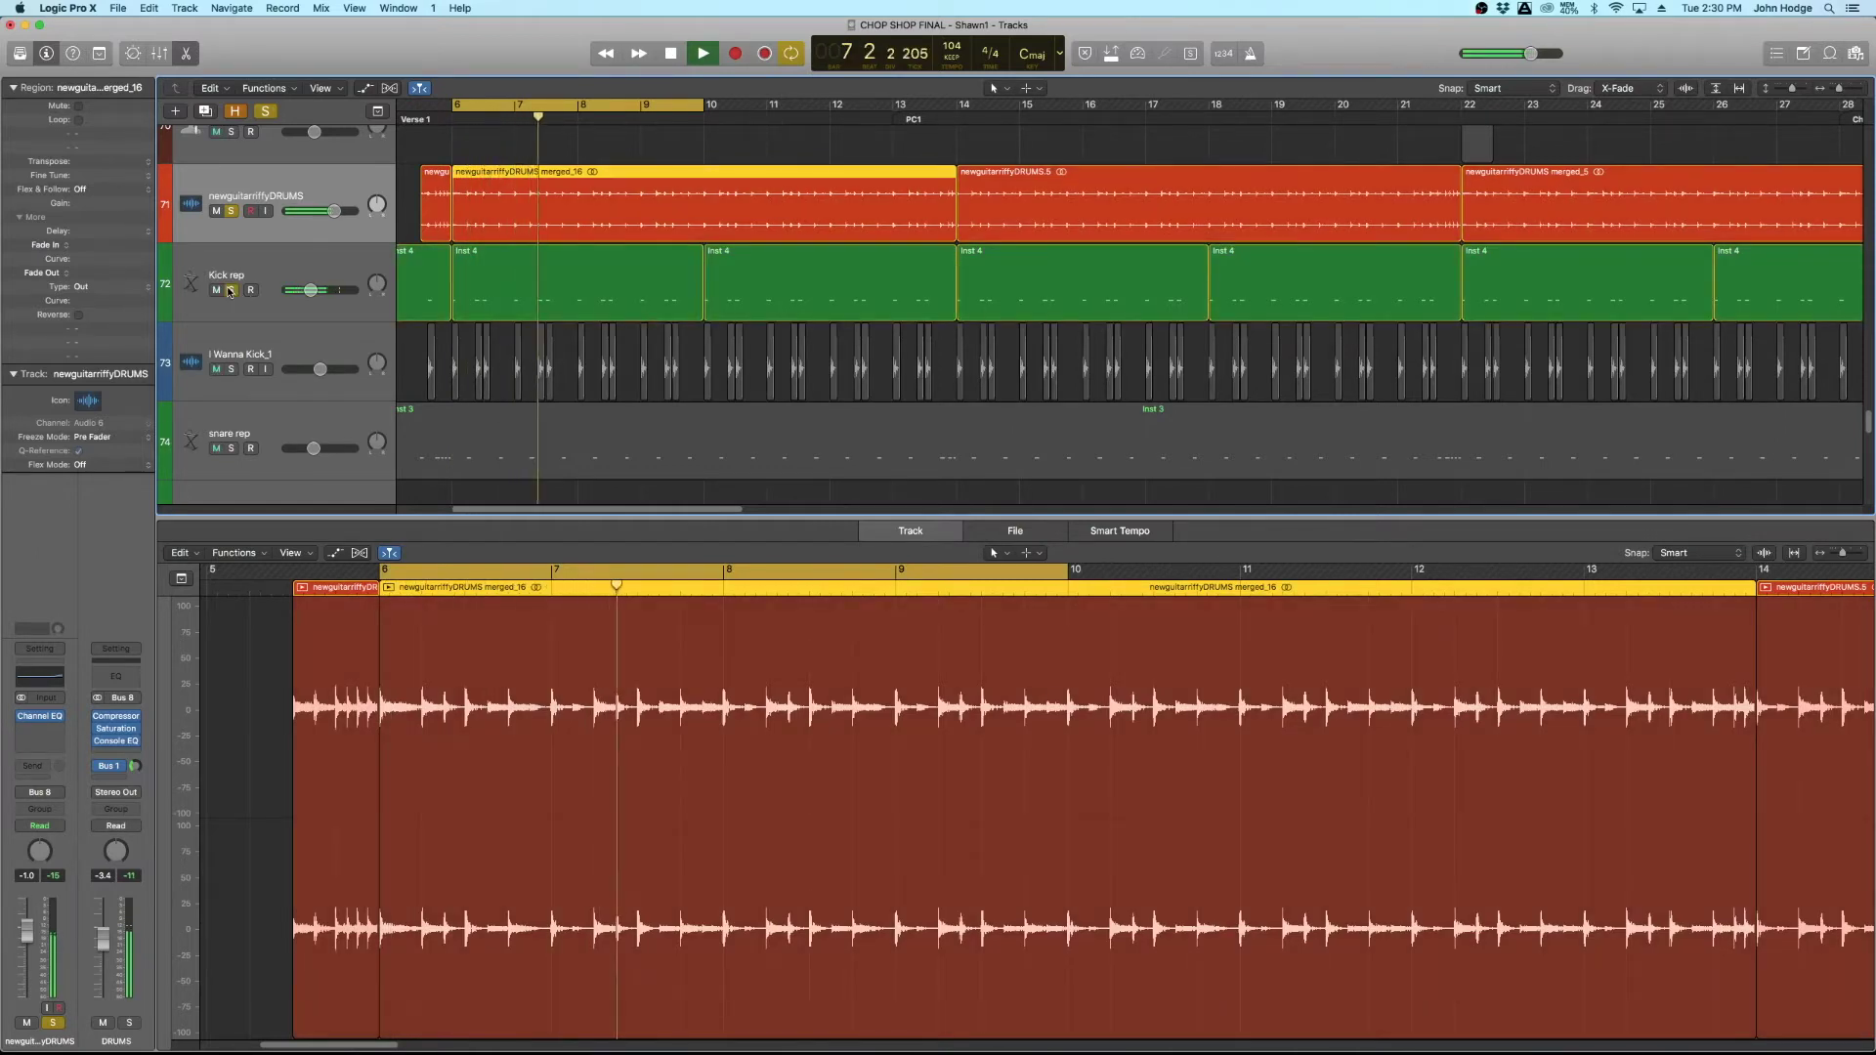
left_click(231, 369)
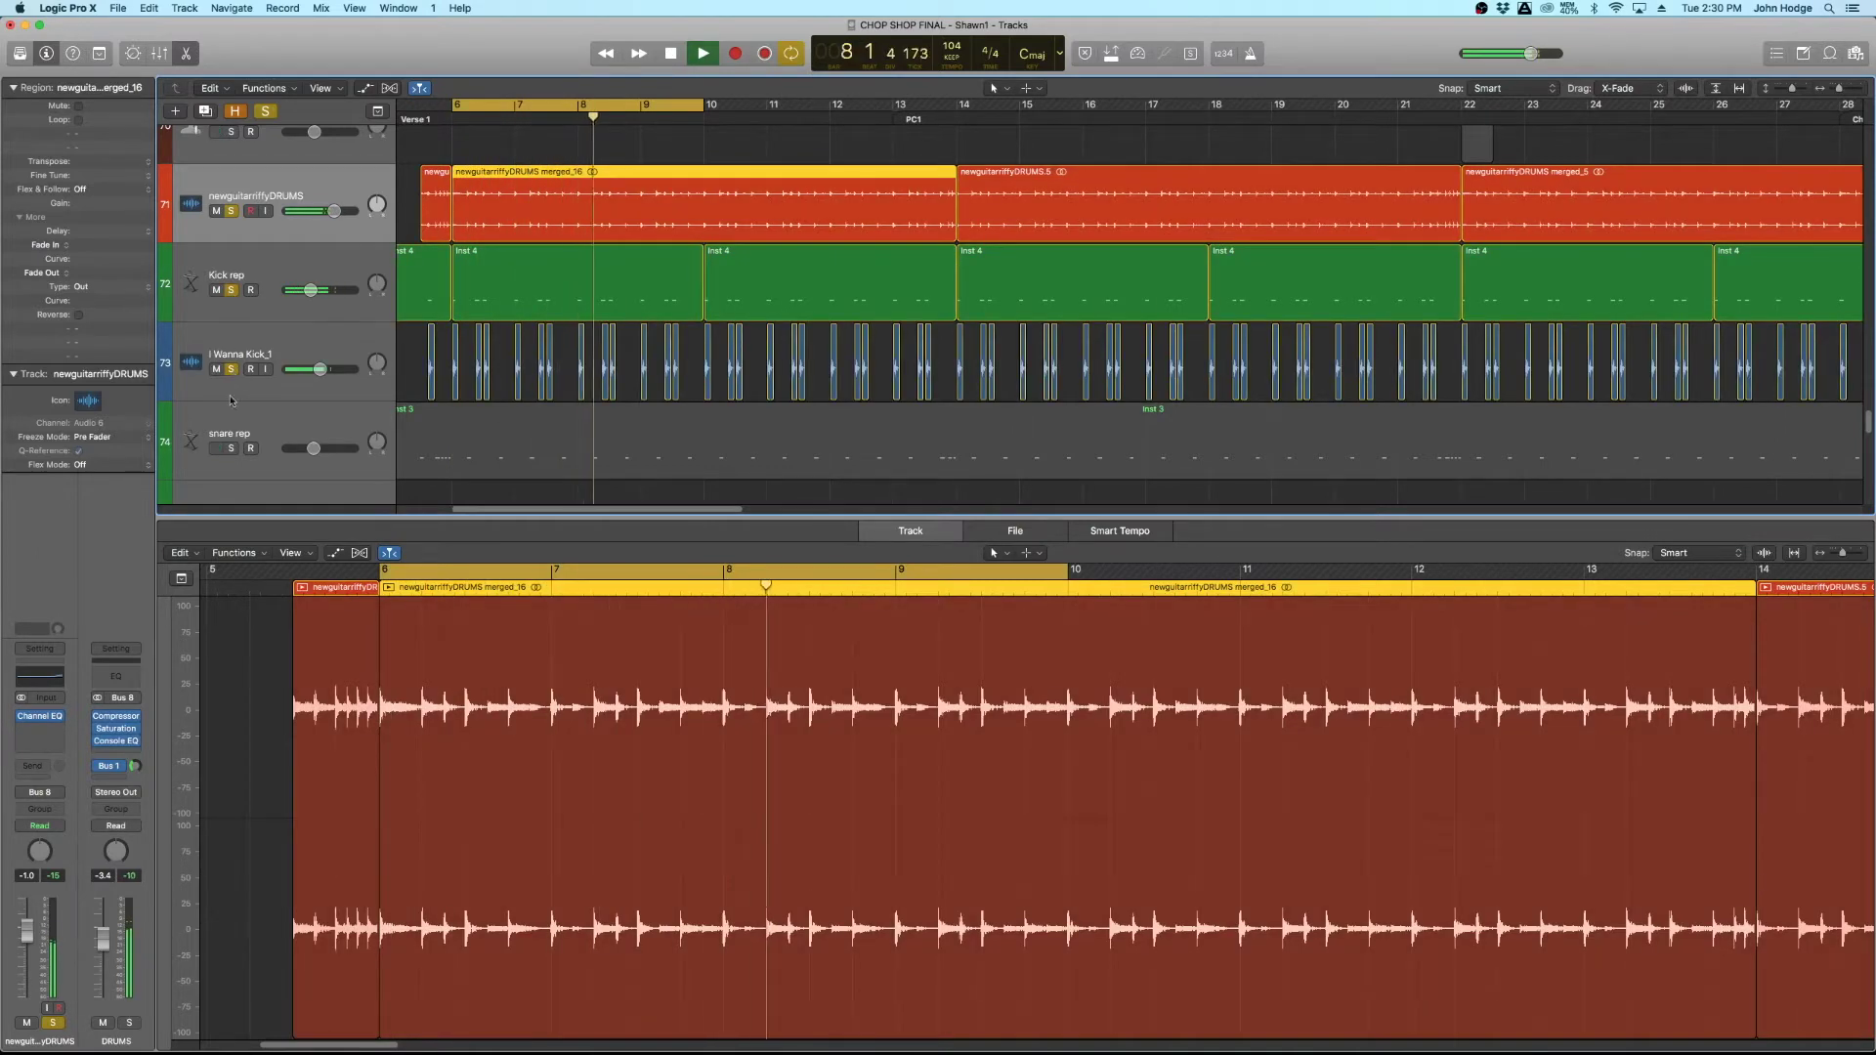
left_click(233, 370)
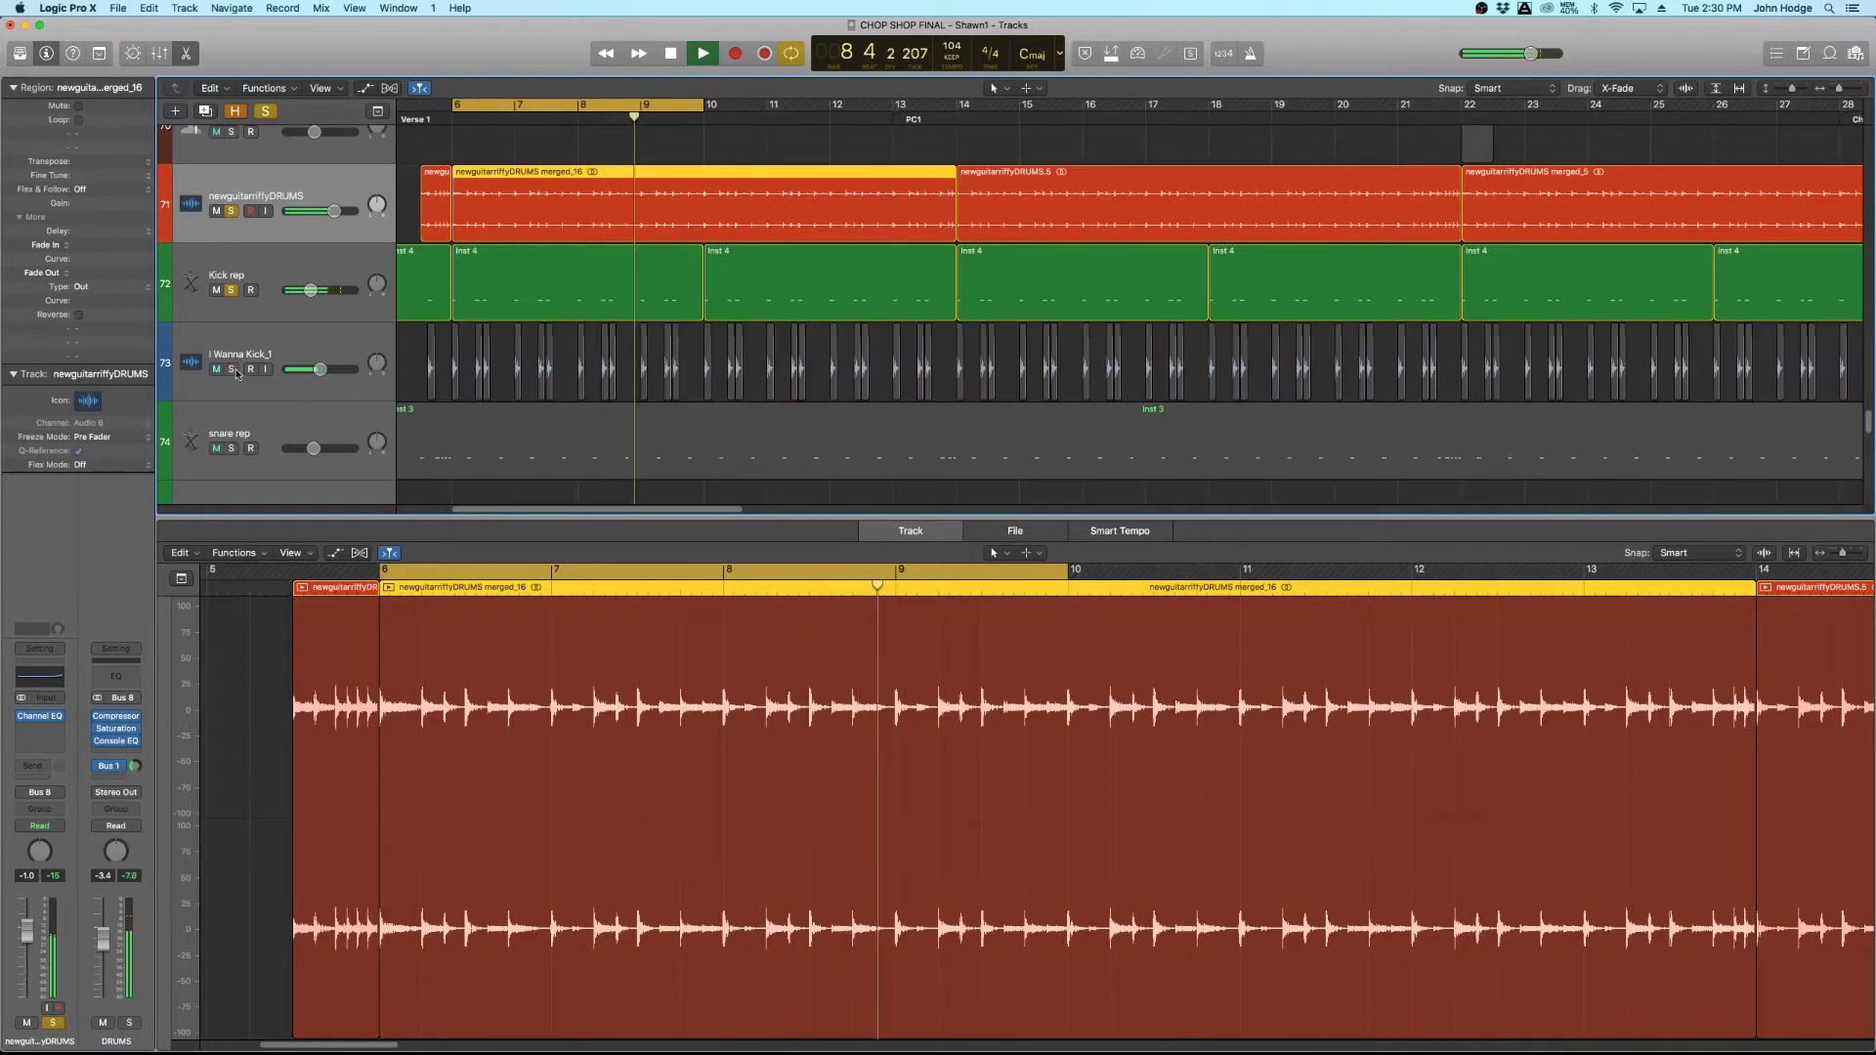
left_click(231, 288)
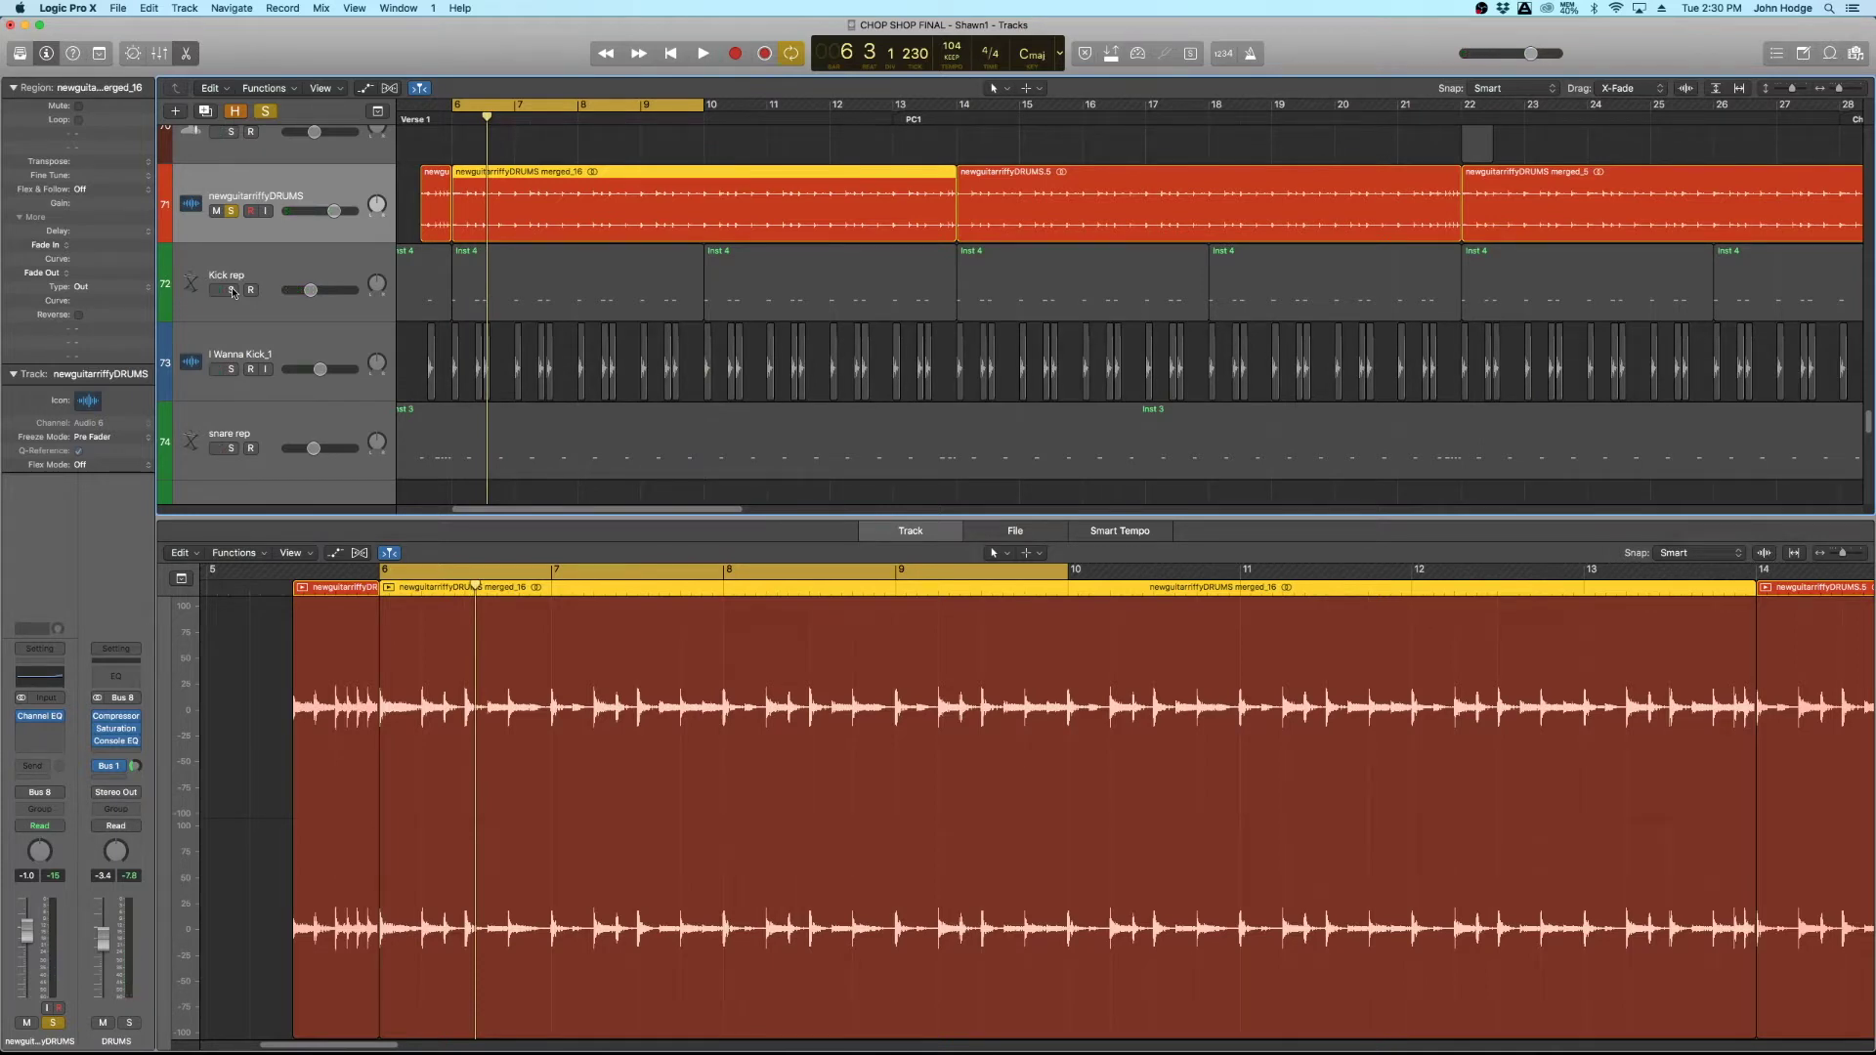
left_click(231, 289)
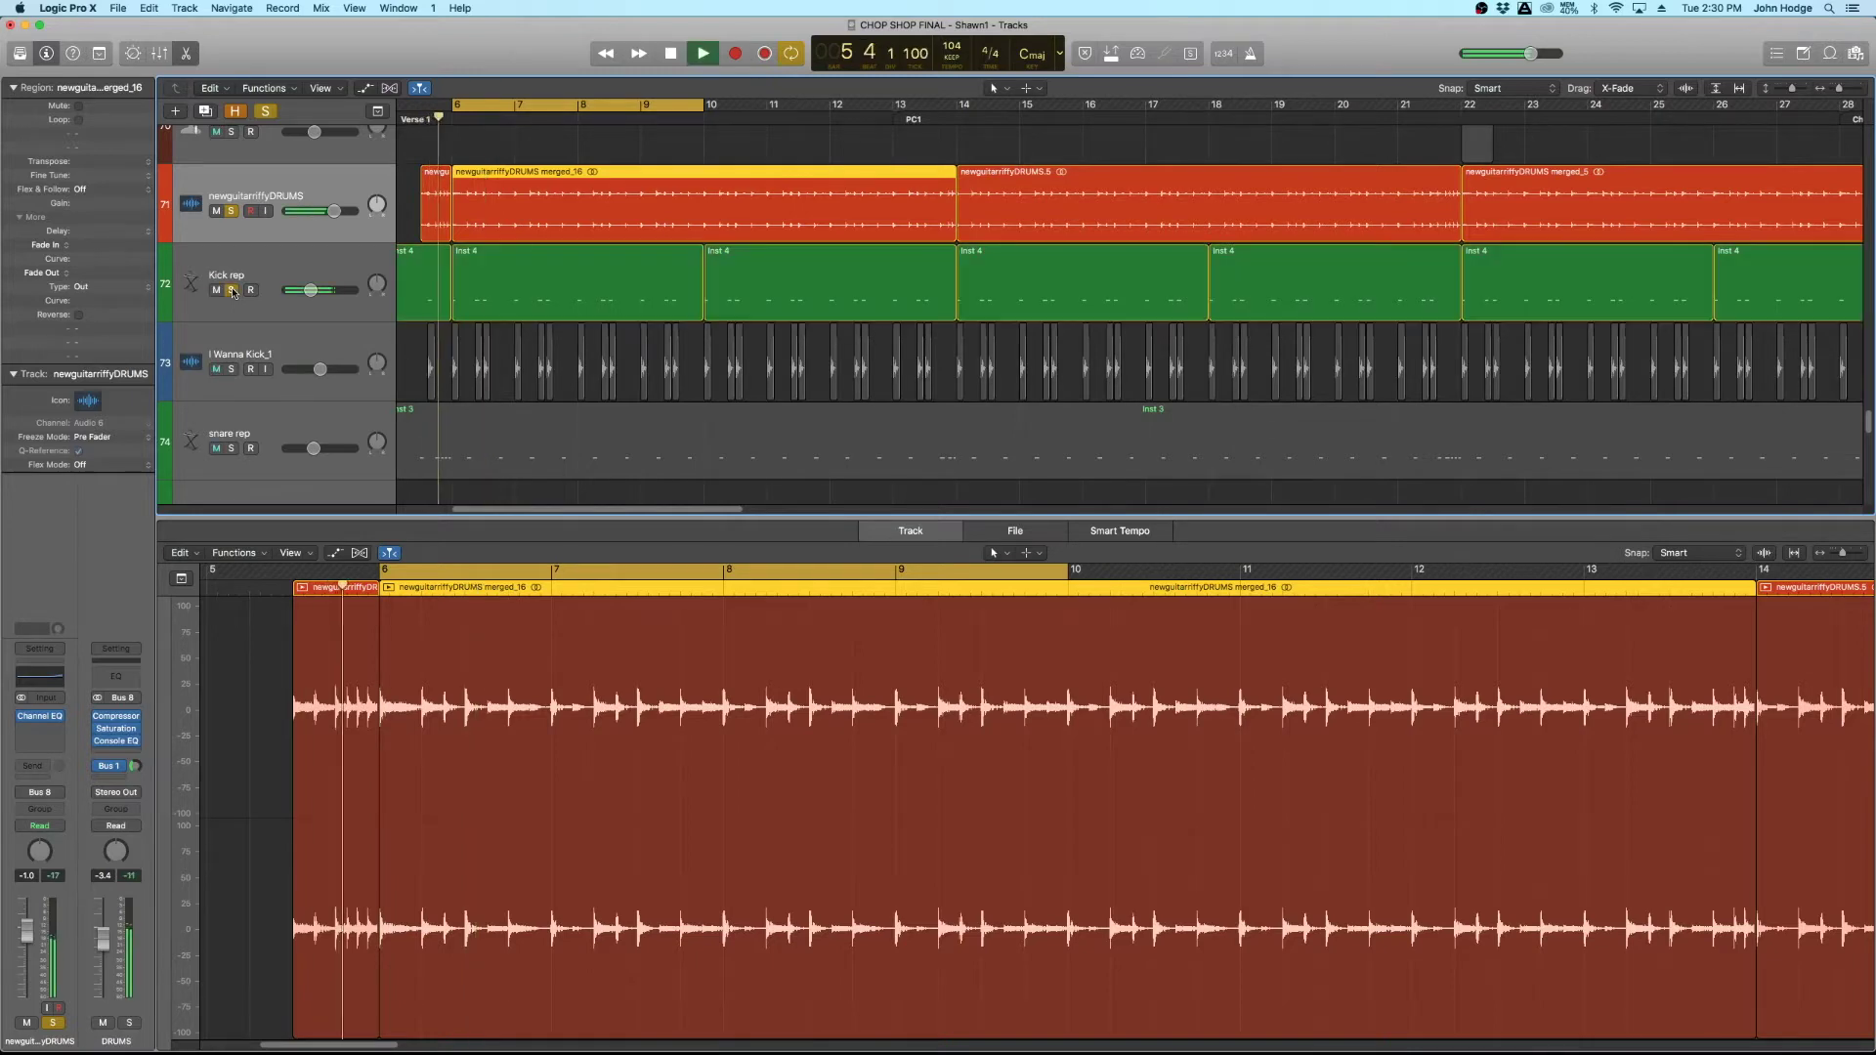
Select the Kick rep region, stop playback, and show I Wanna Kick_1's audio in the editor.
left_click(257, 279)
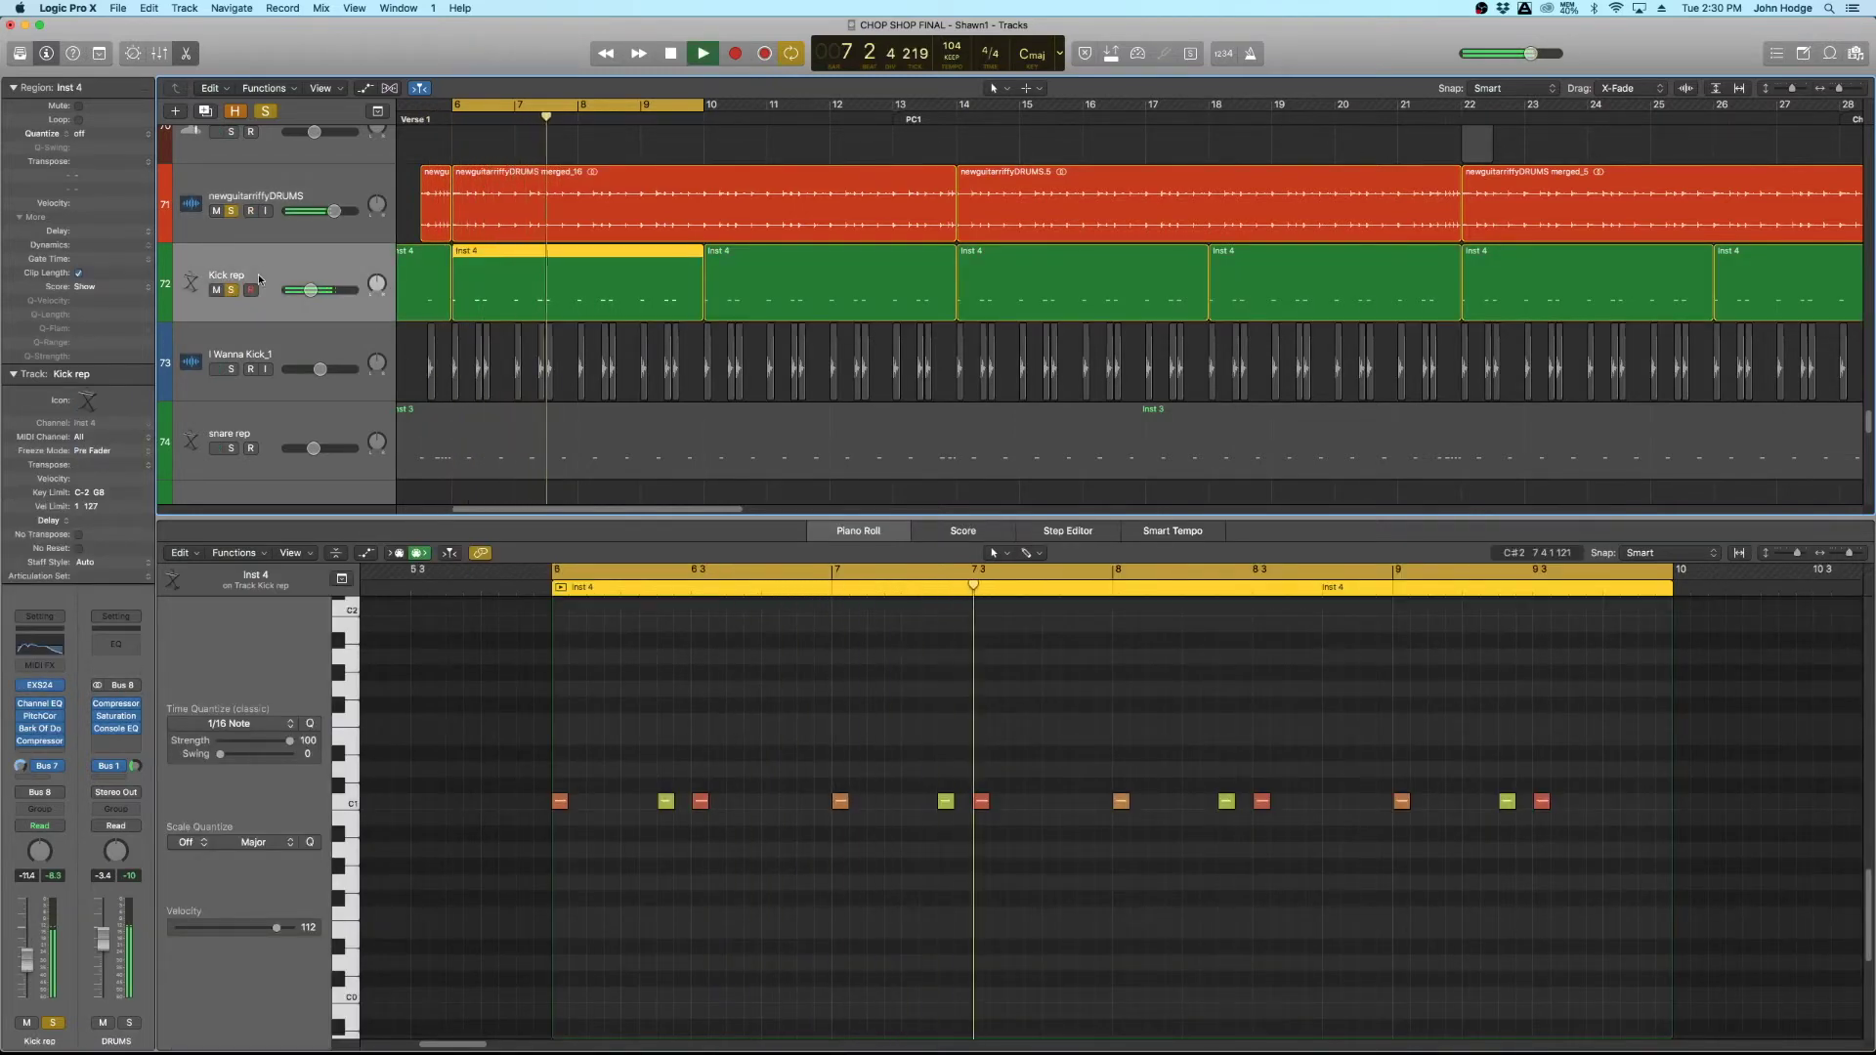
key("space")
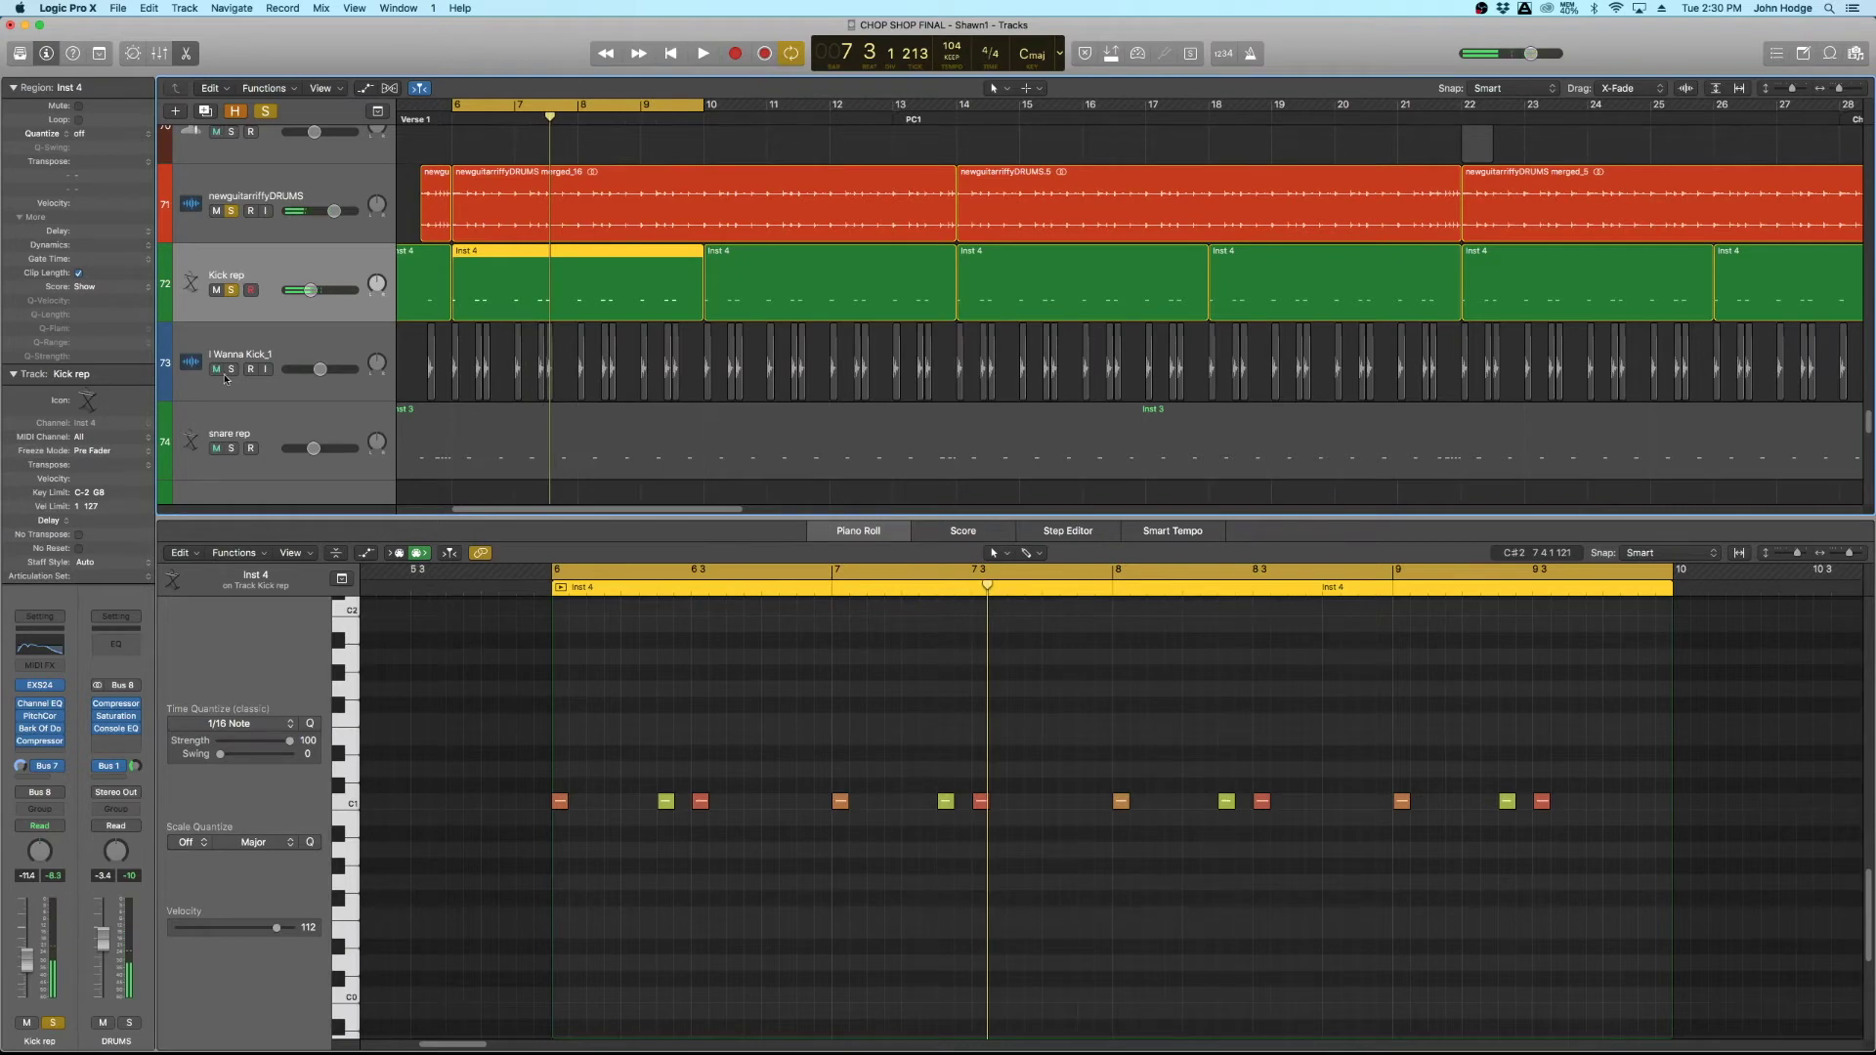
left_click(241, 359)
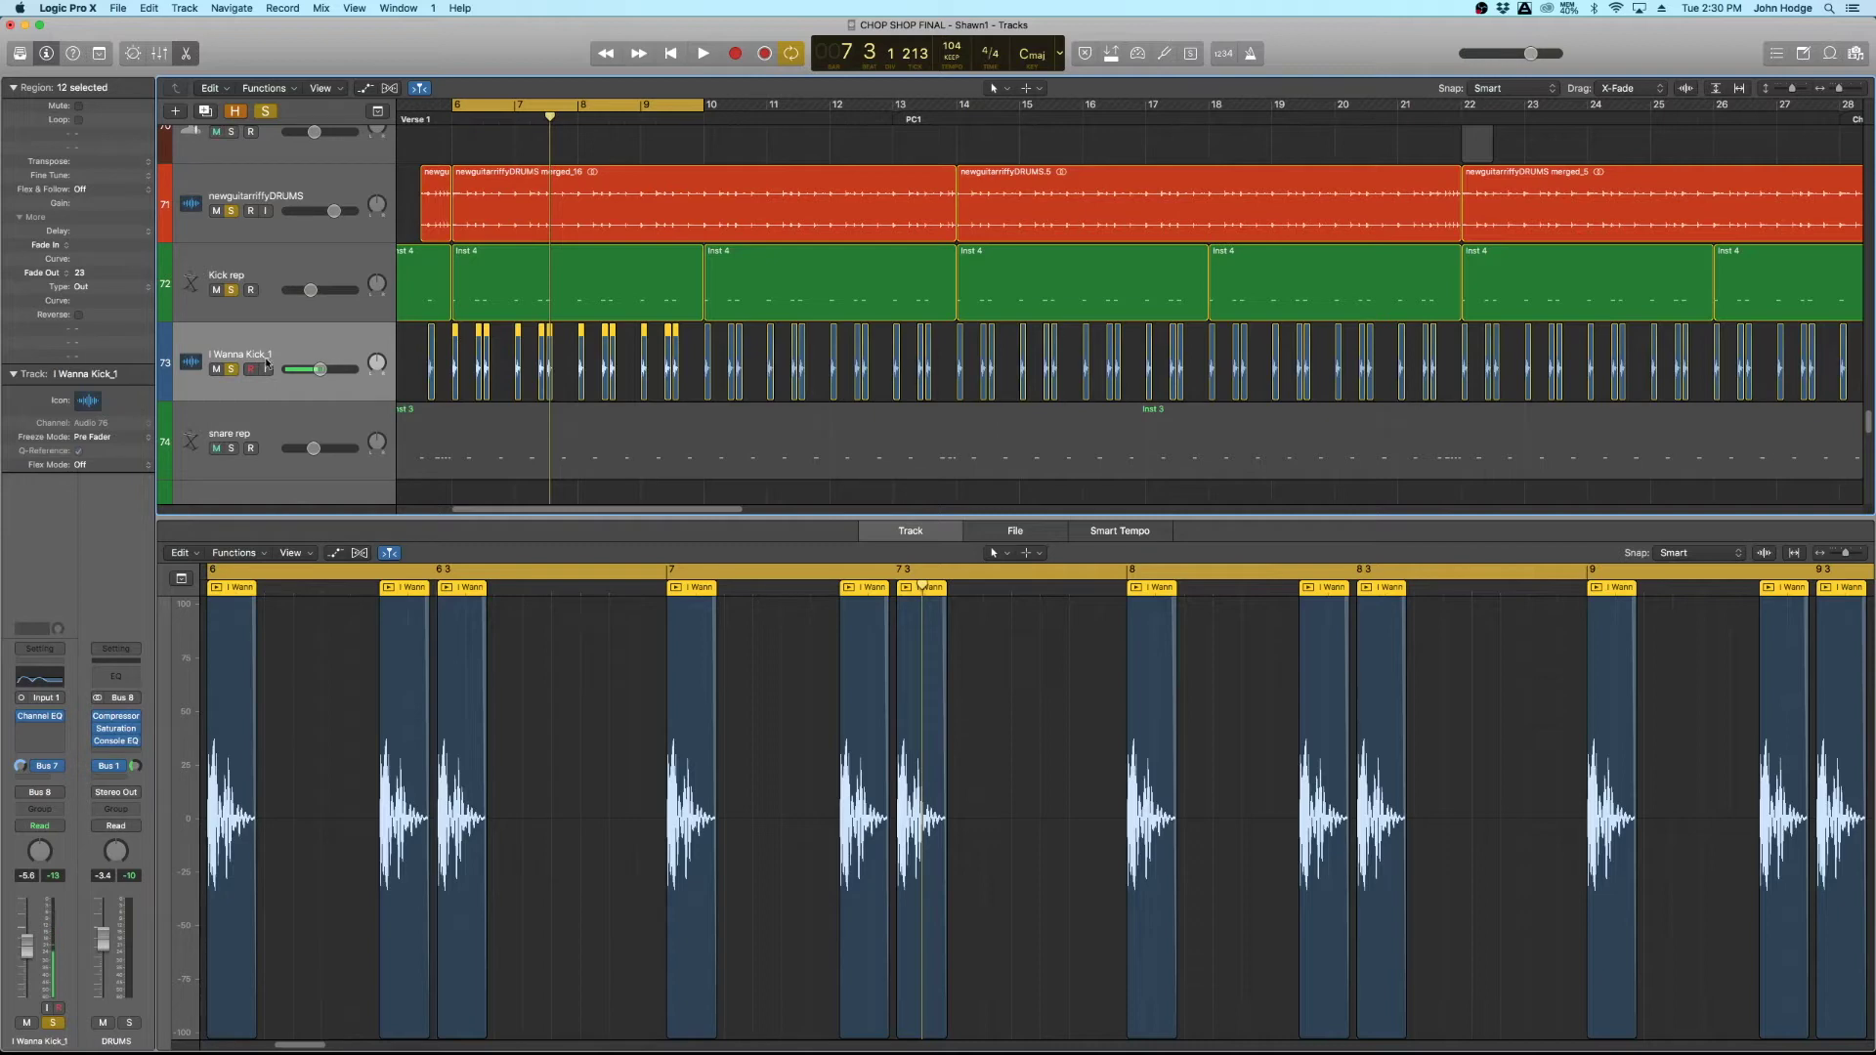
Compare the kick layers during playback by toggling I Wanna Kick_1's solo off and on.
key("space")
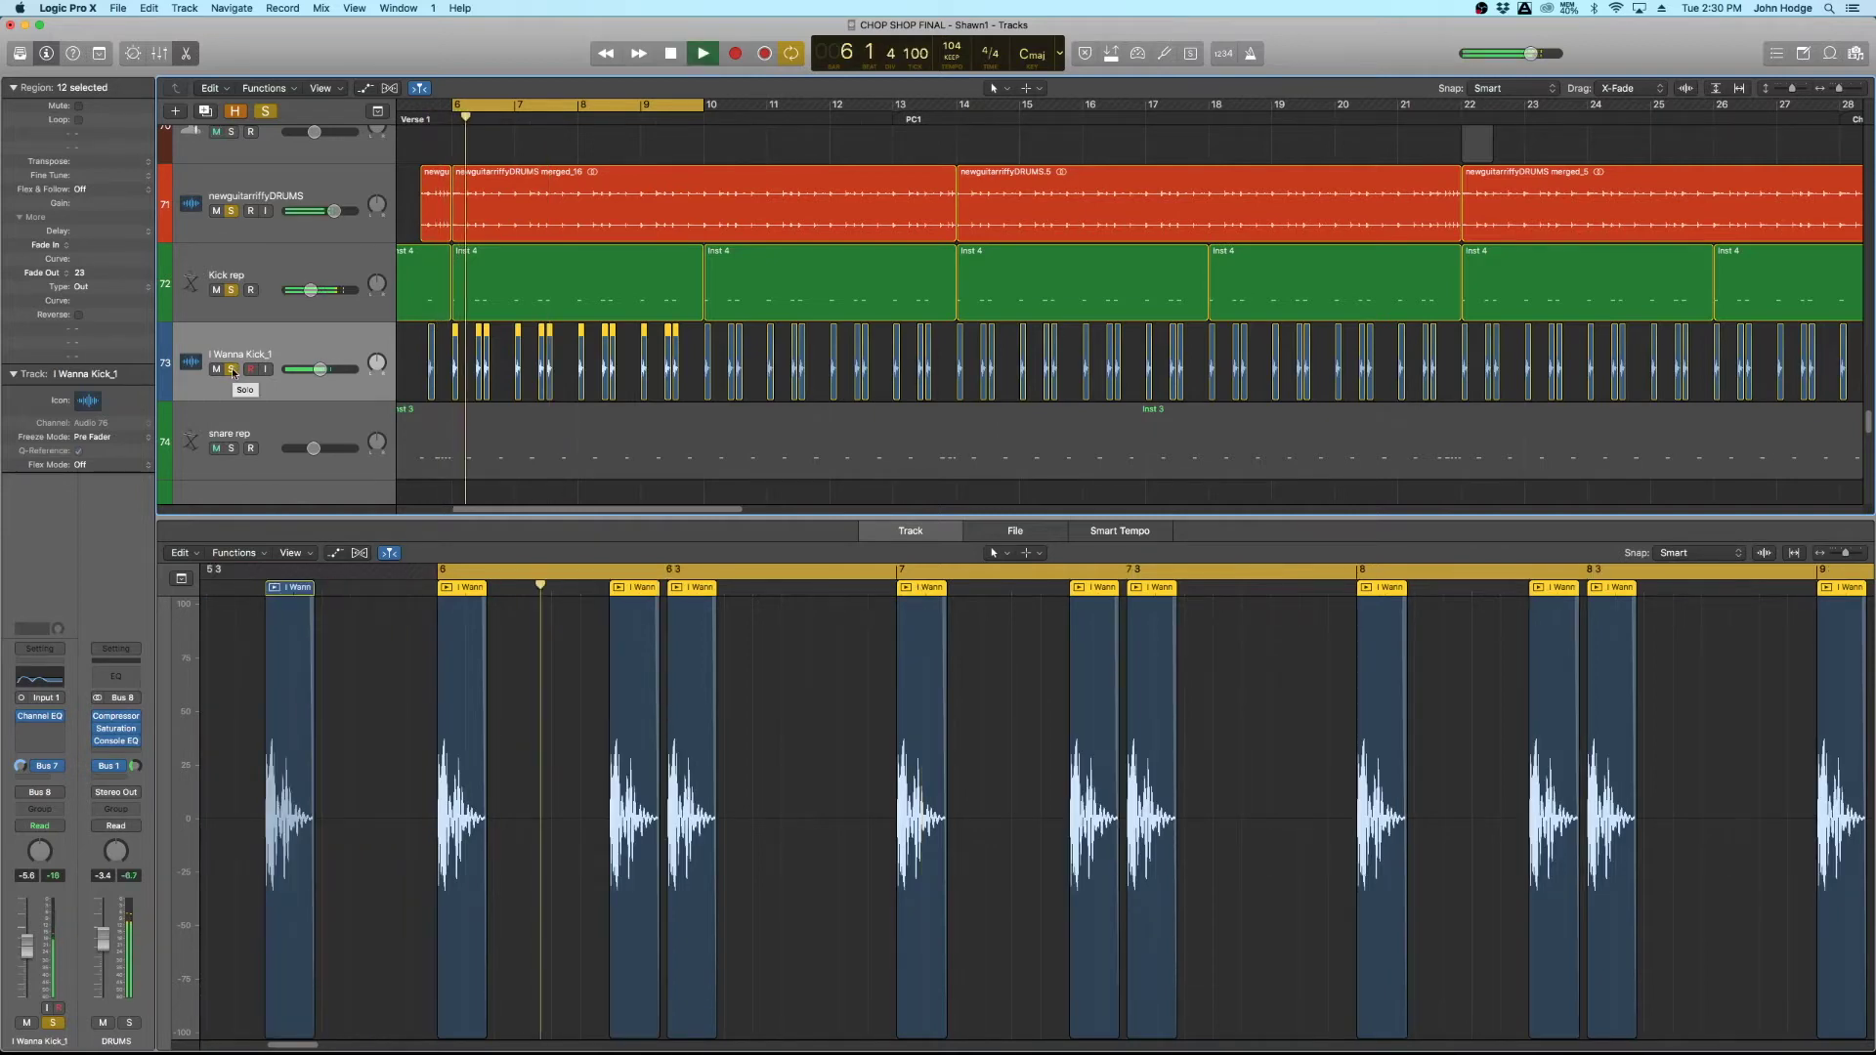
left_click(230, 370)
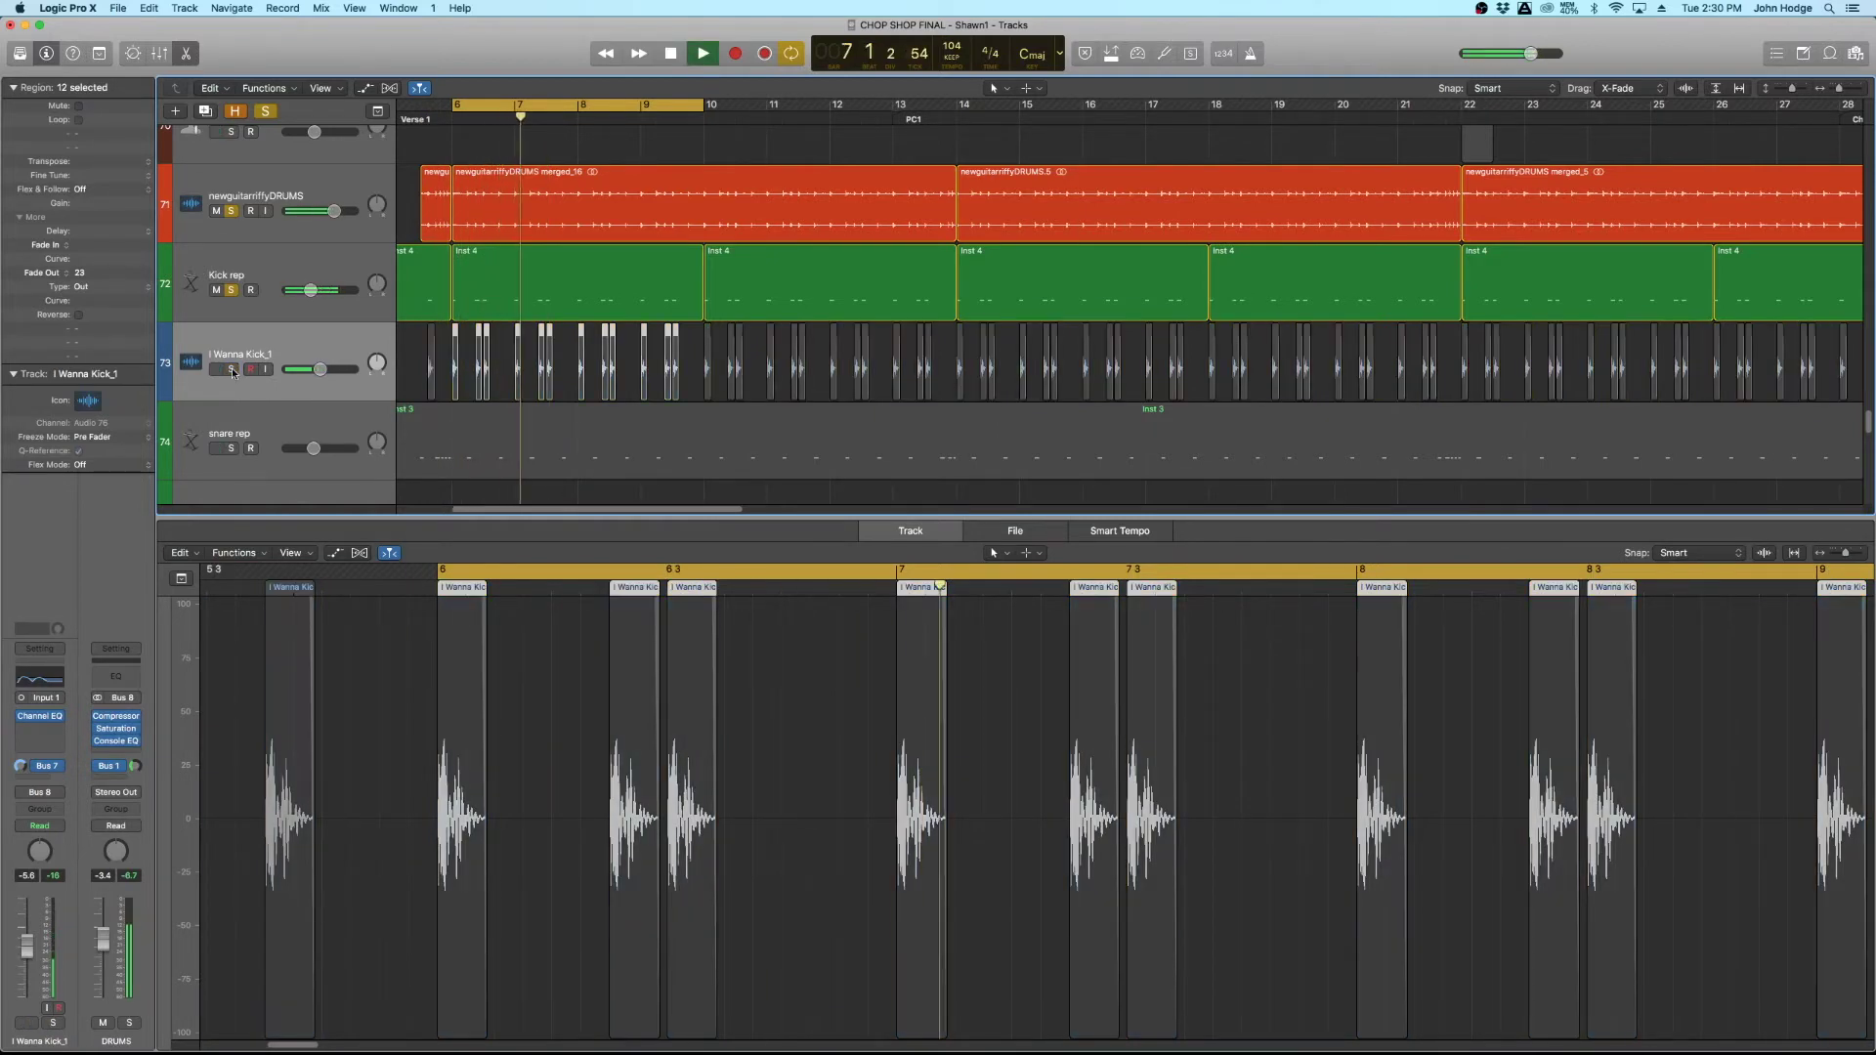
left_click(231, 369)
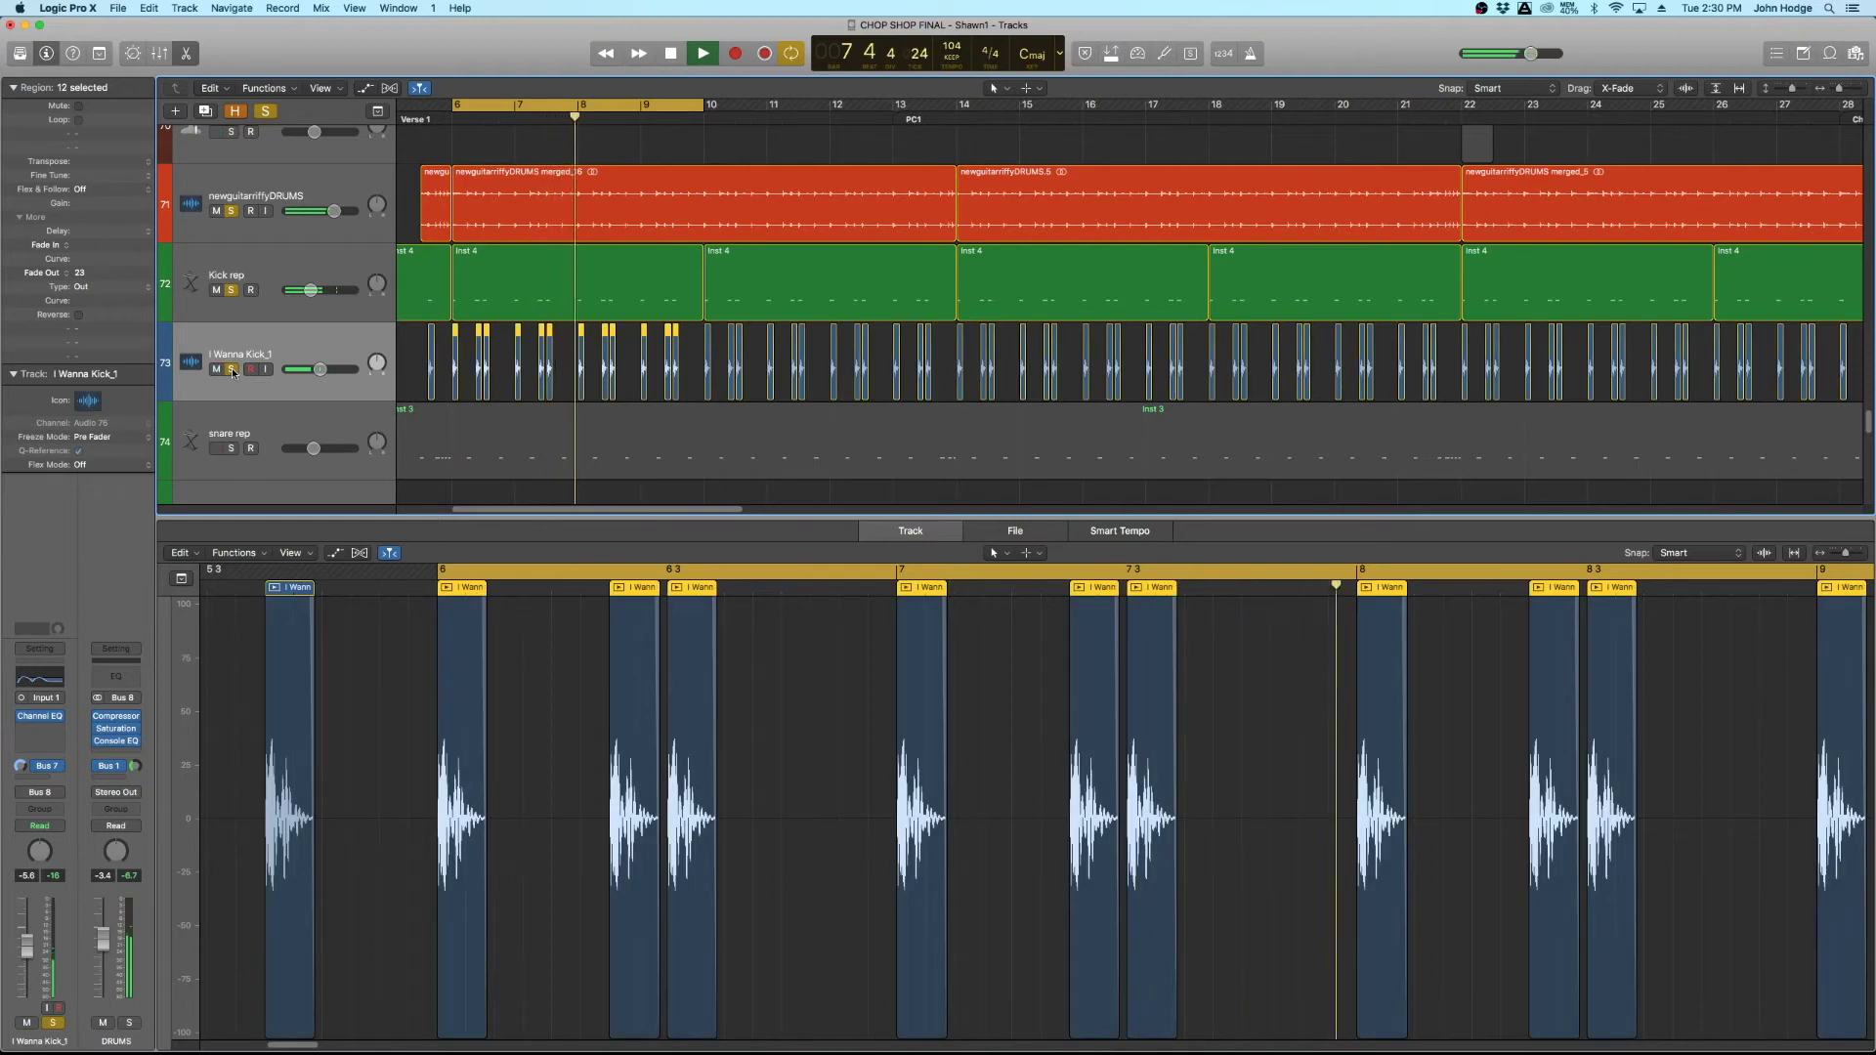
key("space")
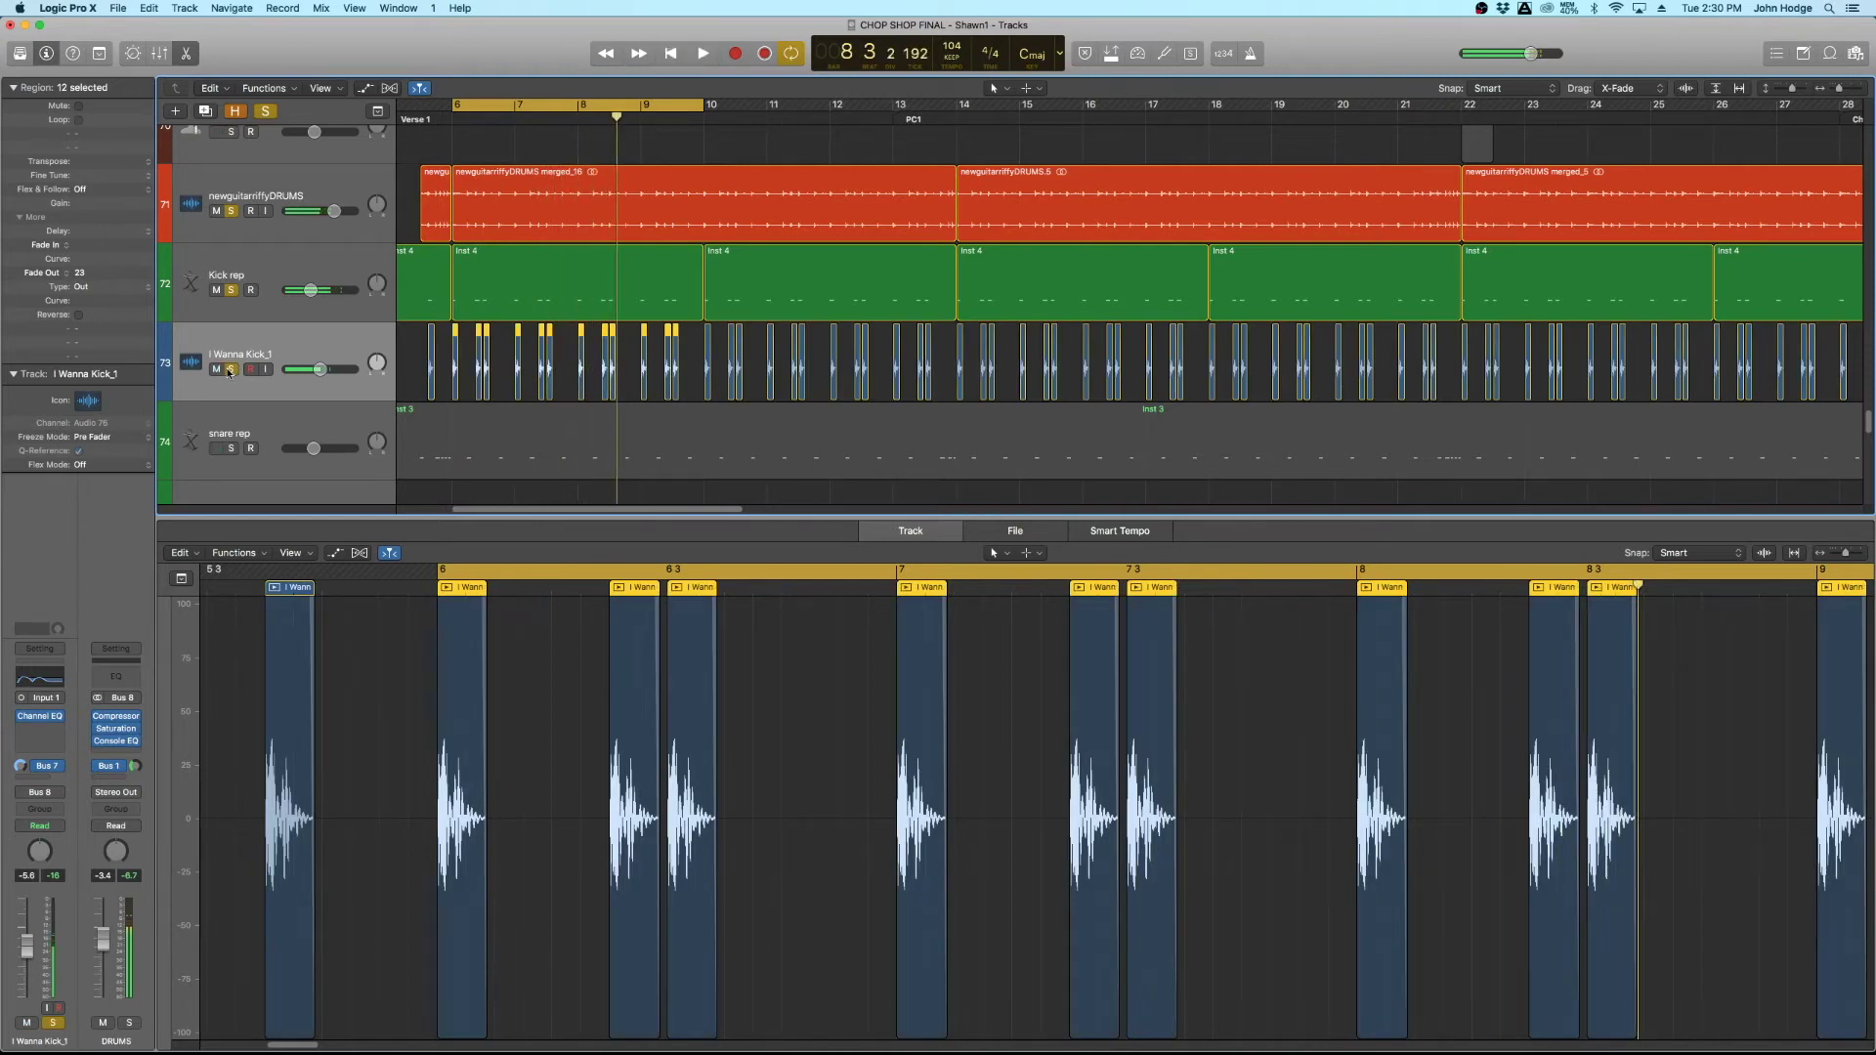
scroll(233, 425, "down", 1)
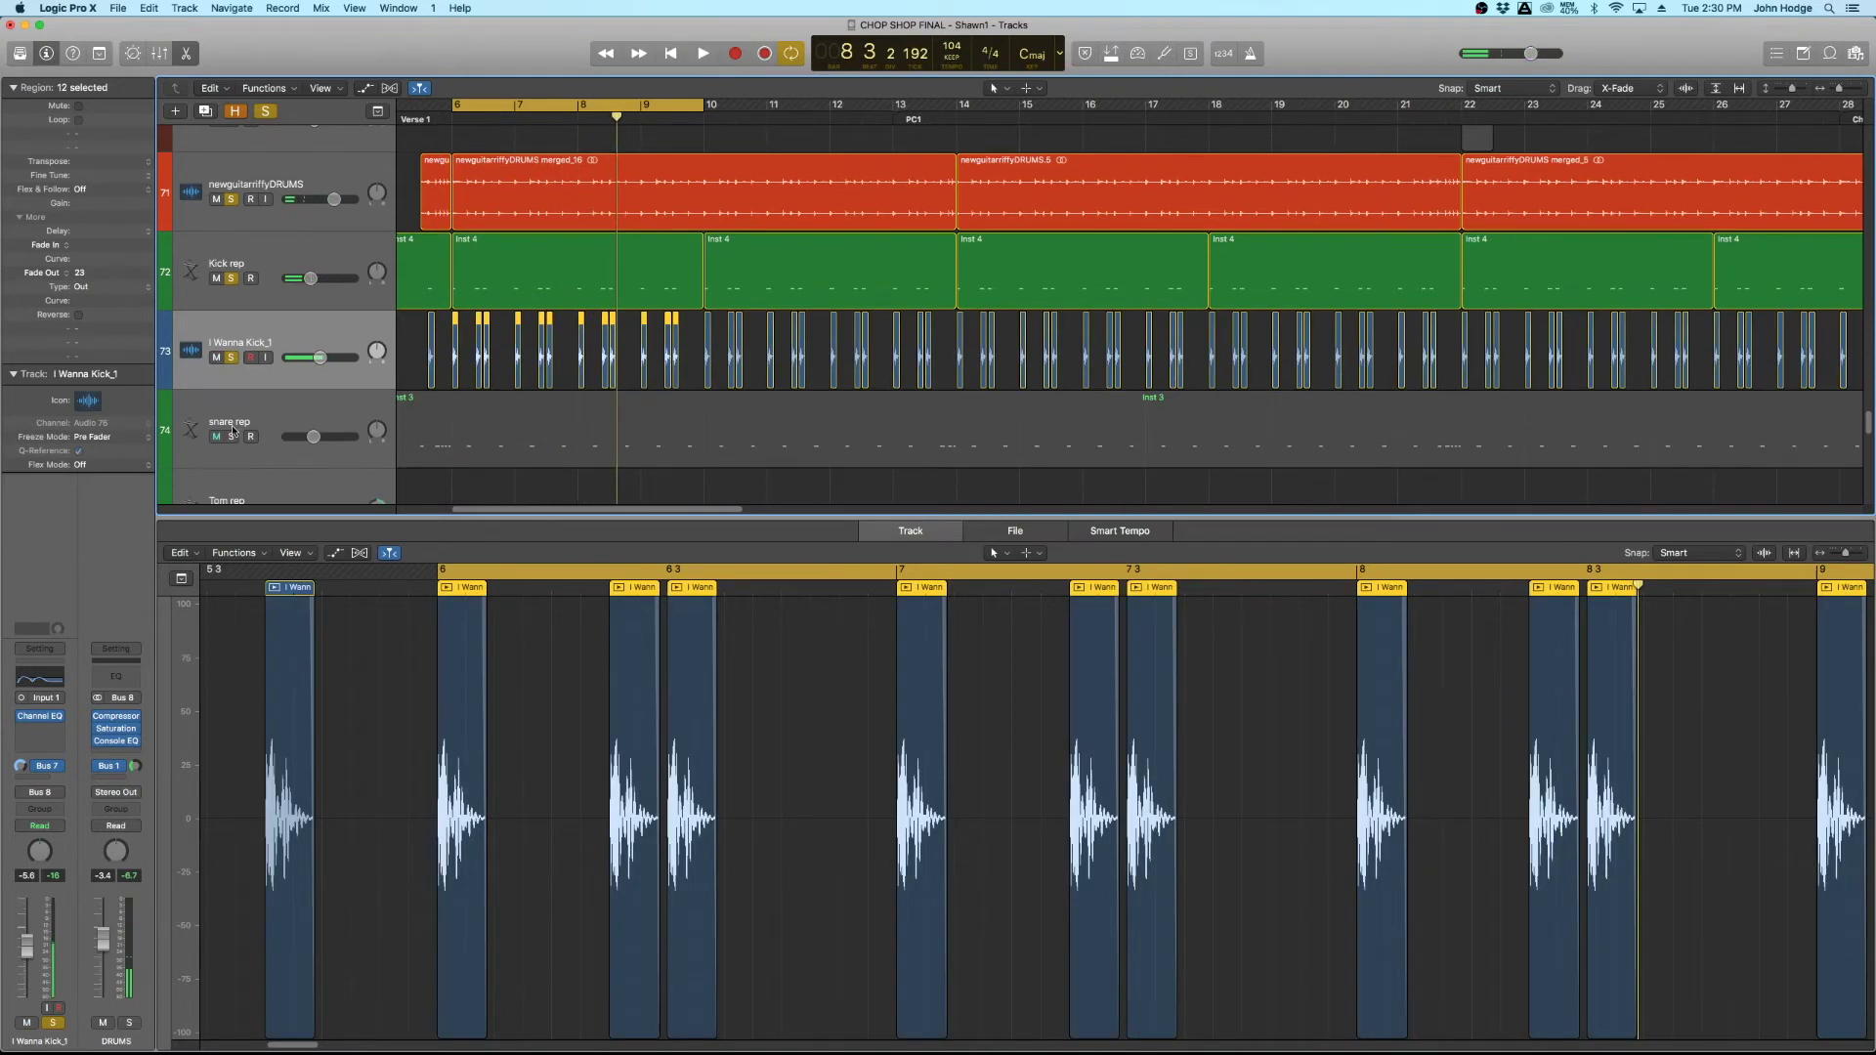
Solo snare rep and play, toggling it off and back on before stopping.
left_click(232, 435)
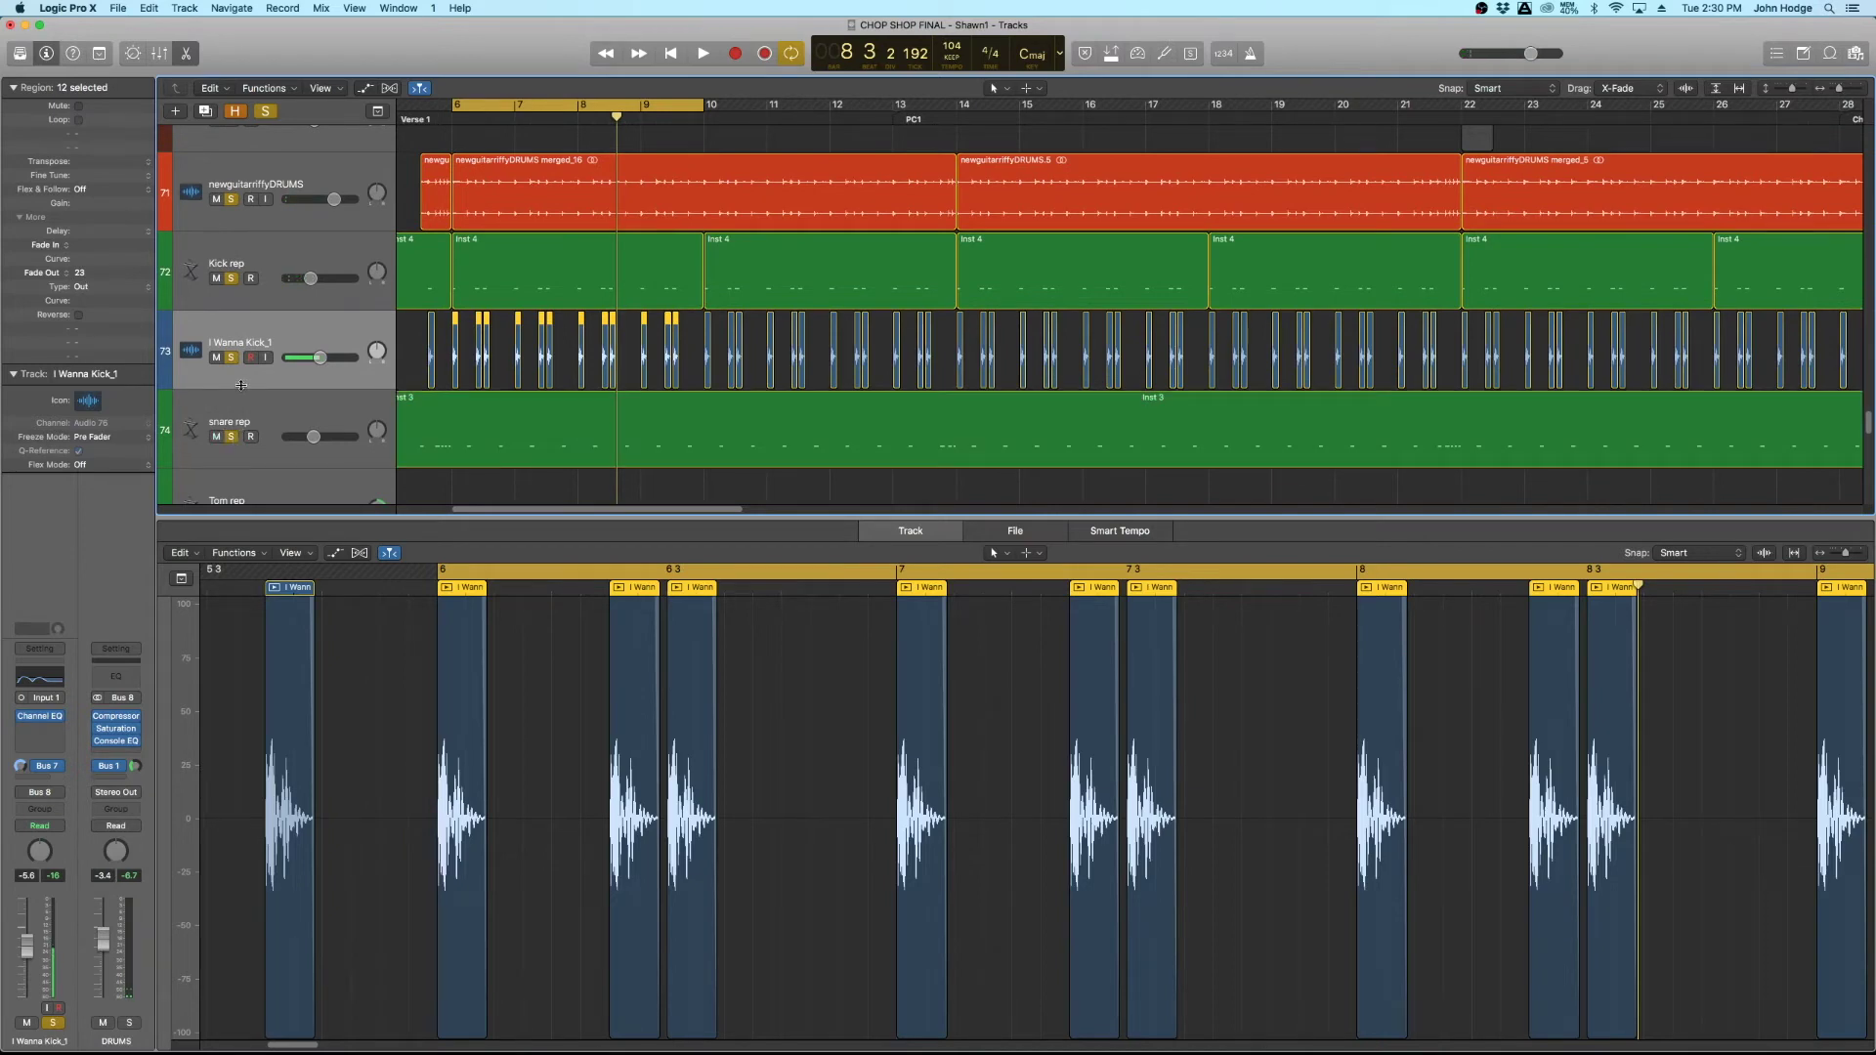
key("shift+space")
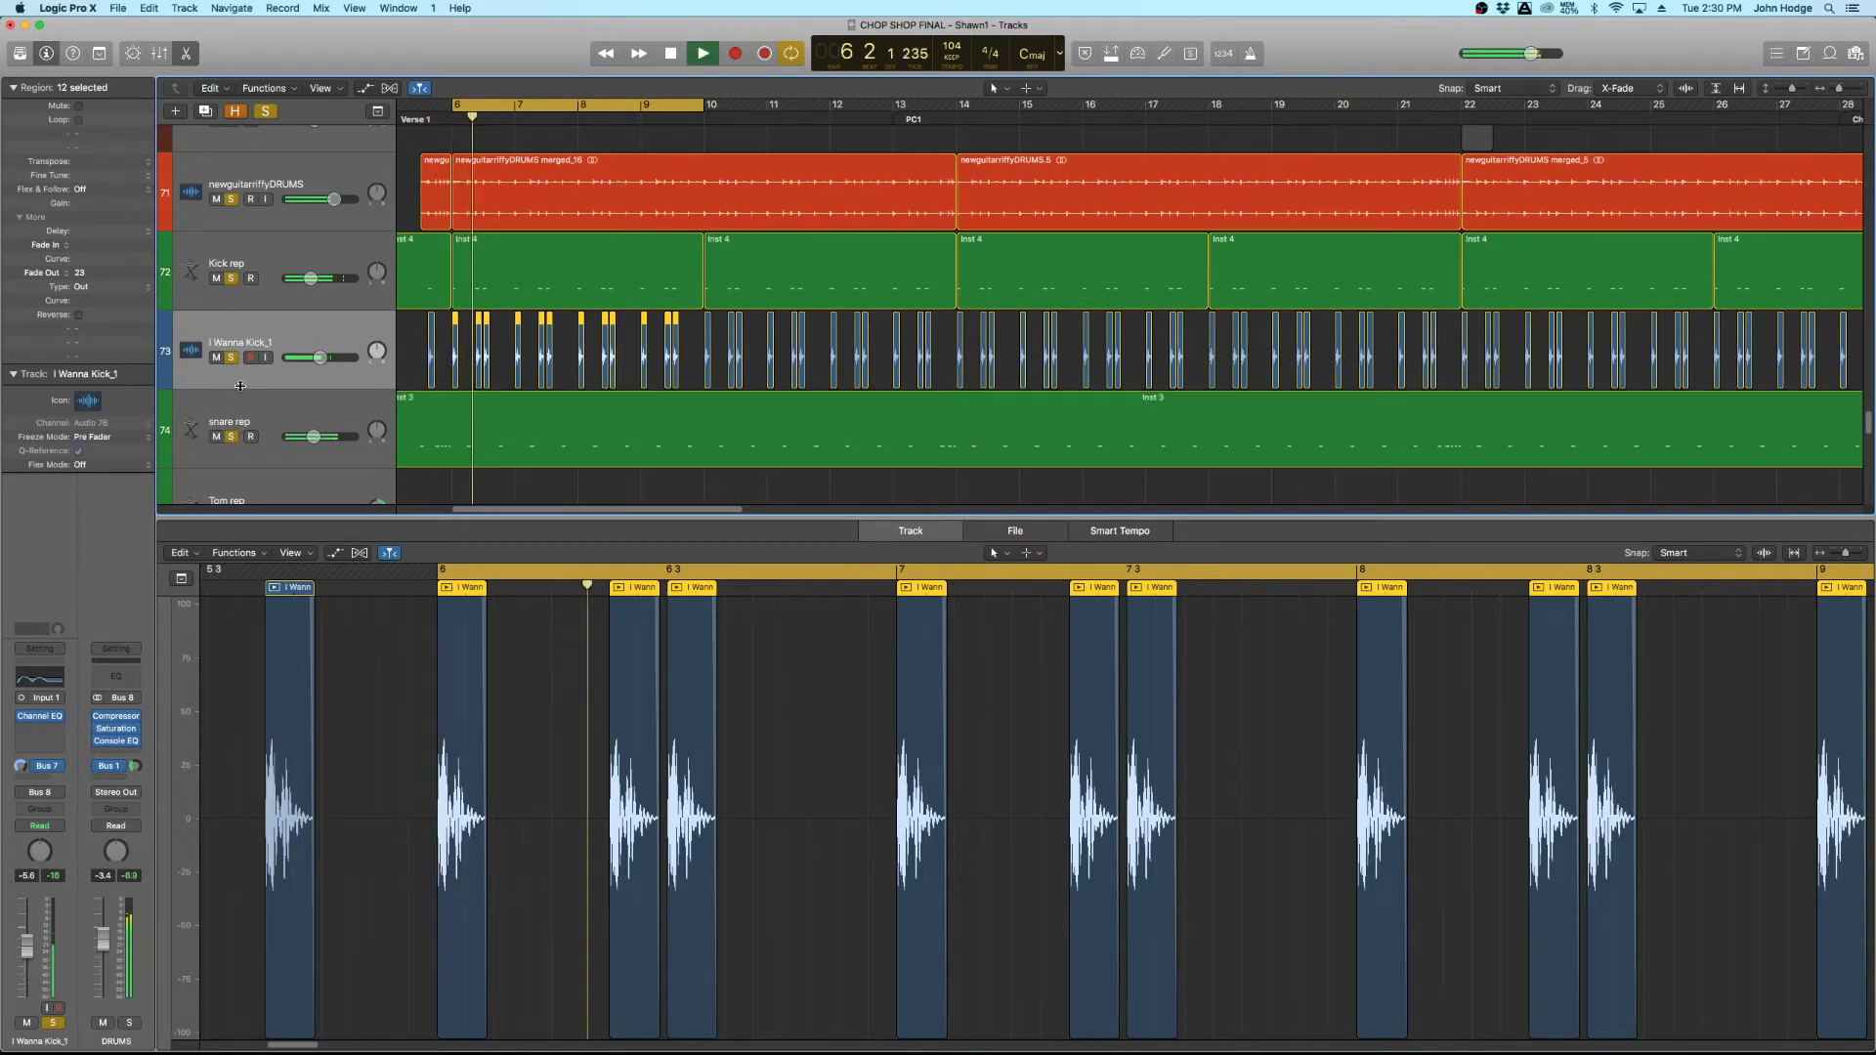
left_click(230, 437)
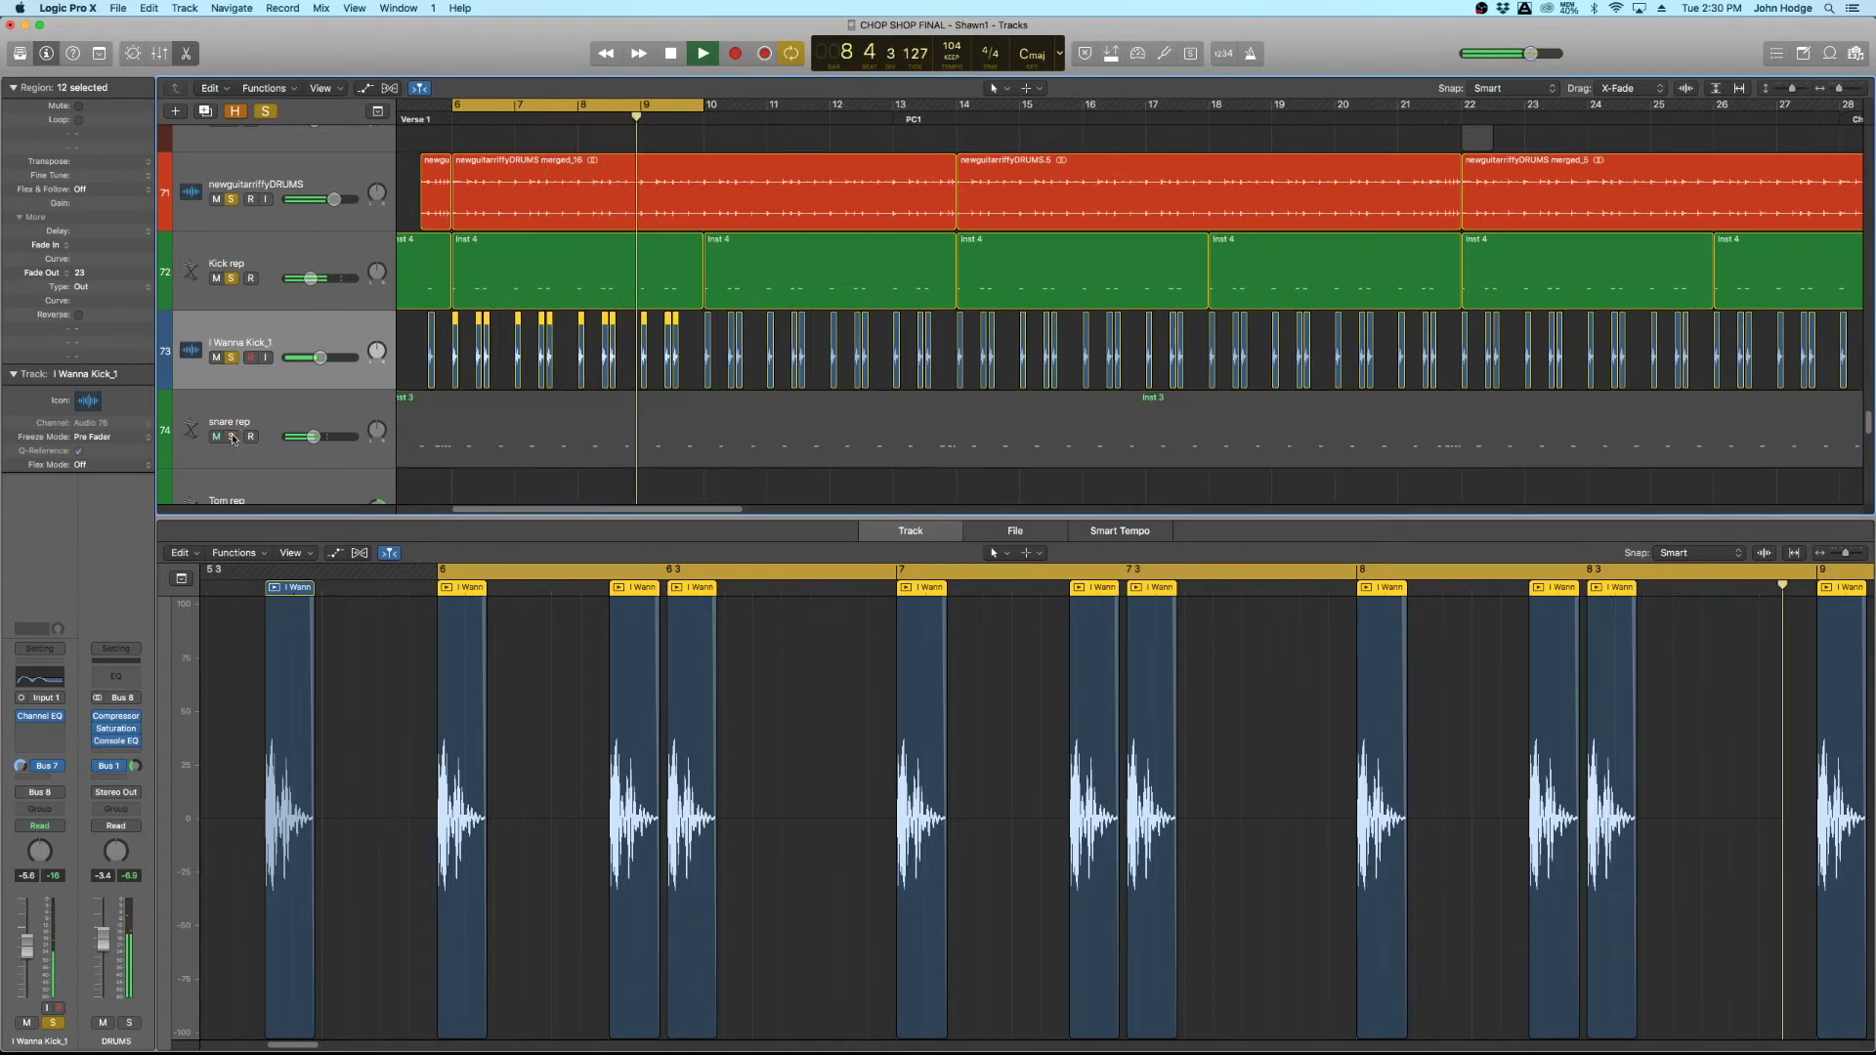
left_click(229, 437)
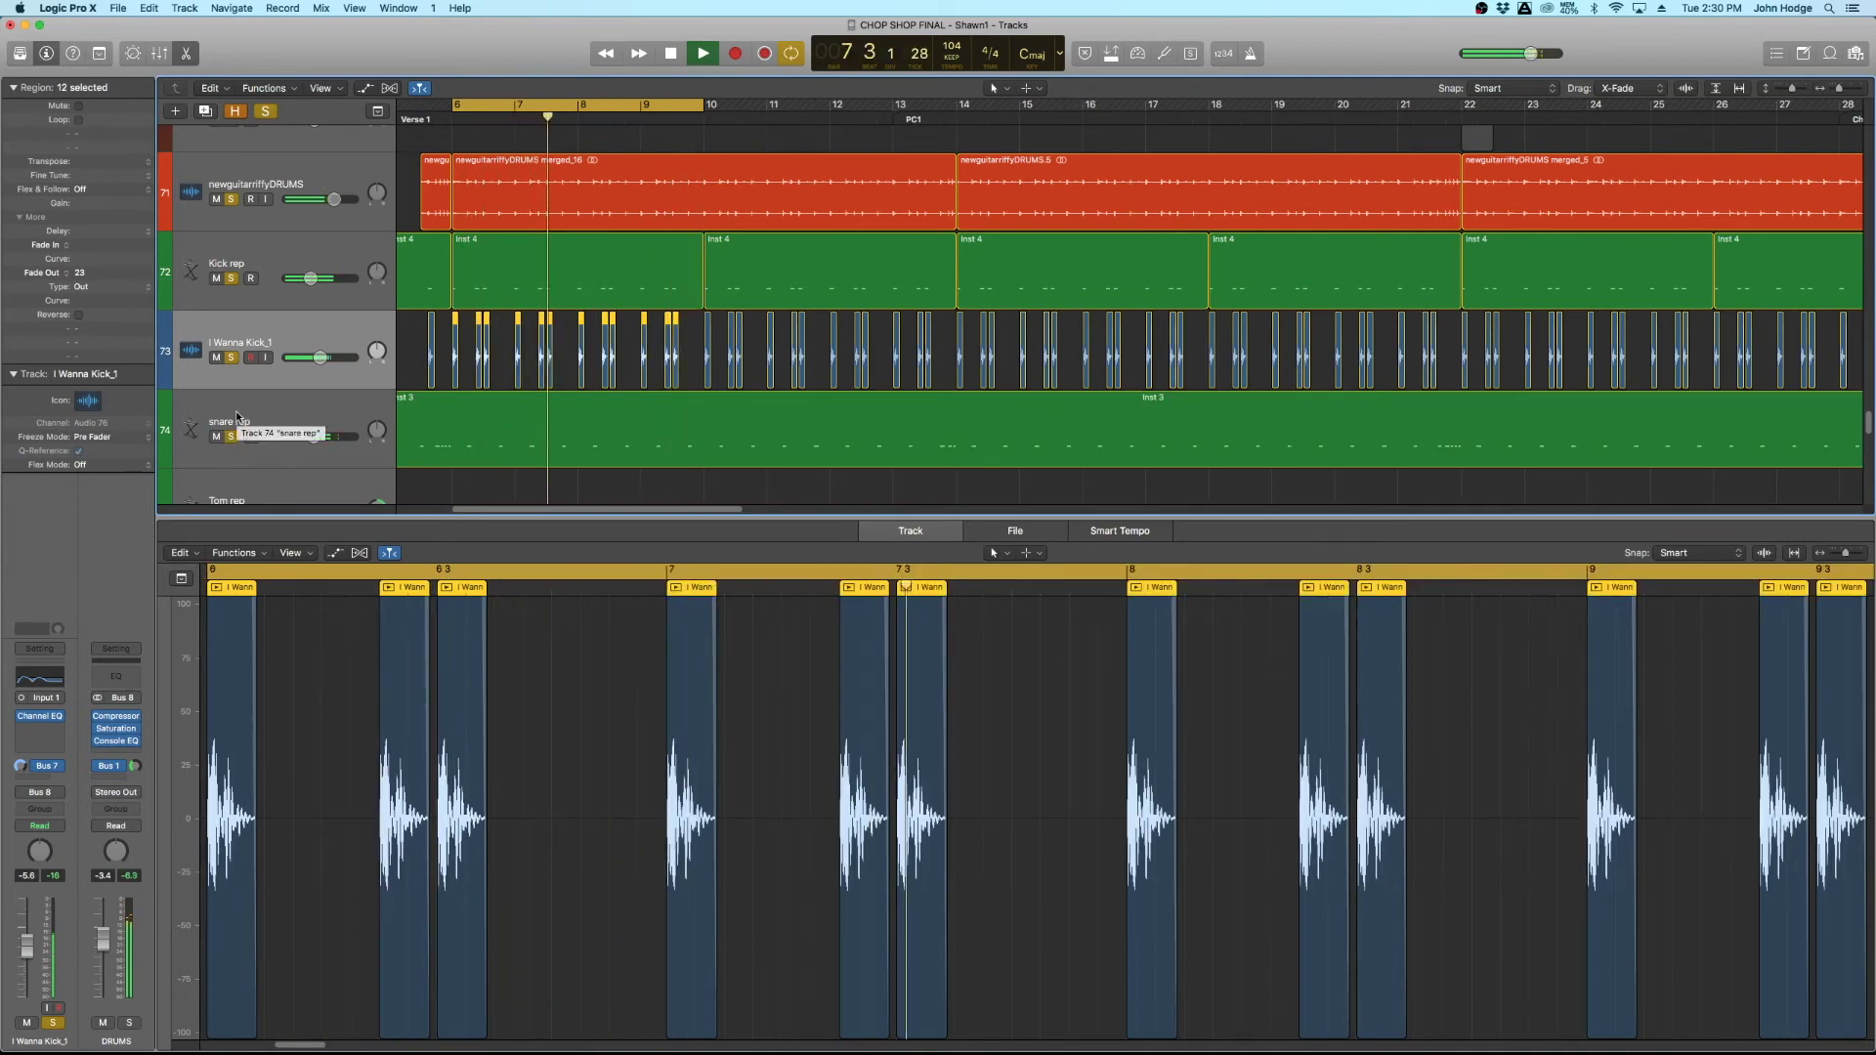
key("space")
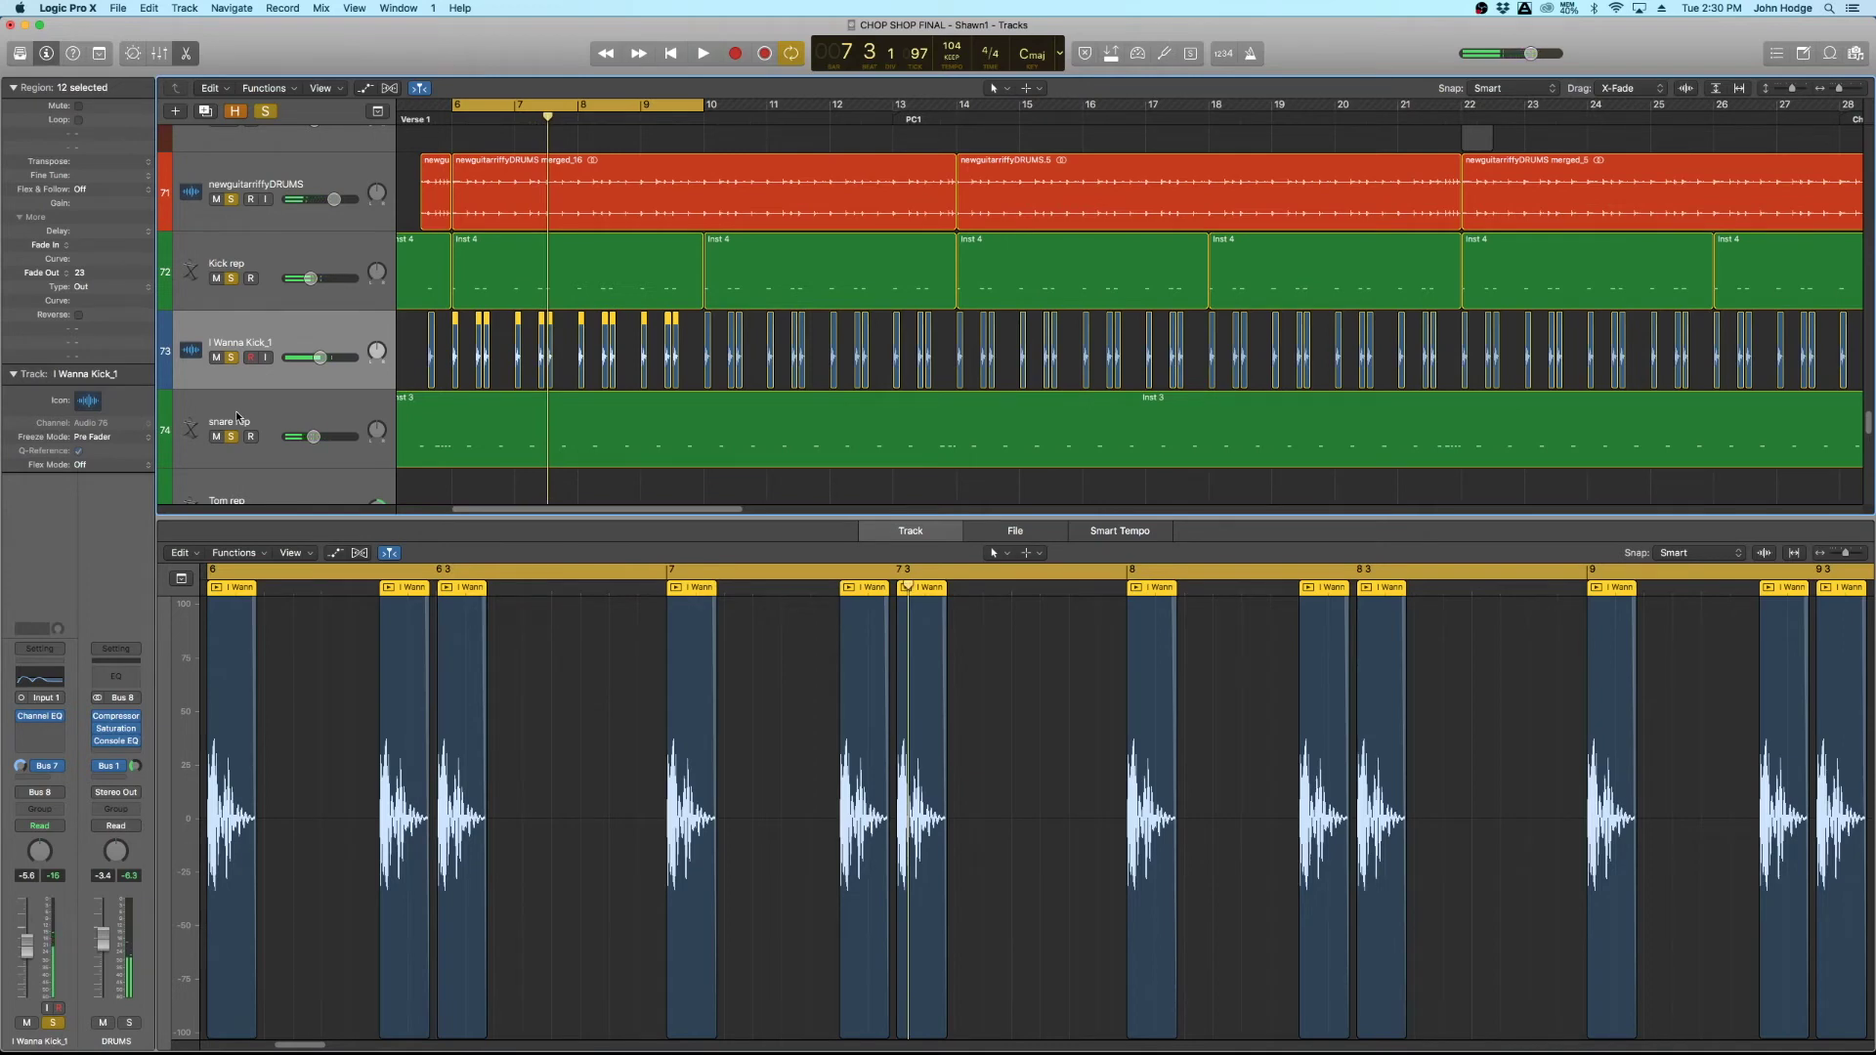
Unsolo all tracks with the Clear/Recall Solo button in the track header.
left_click(266, 112)
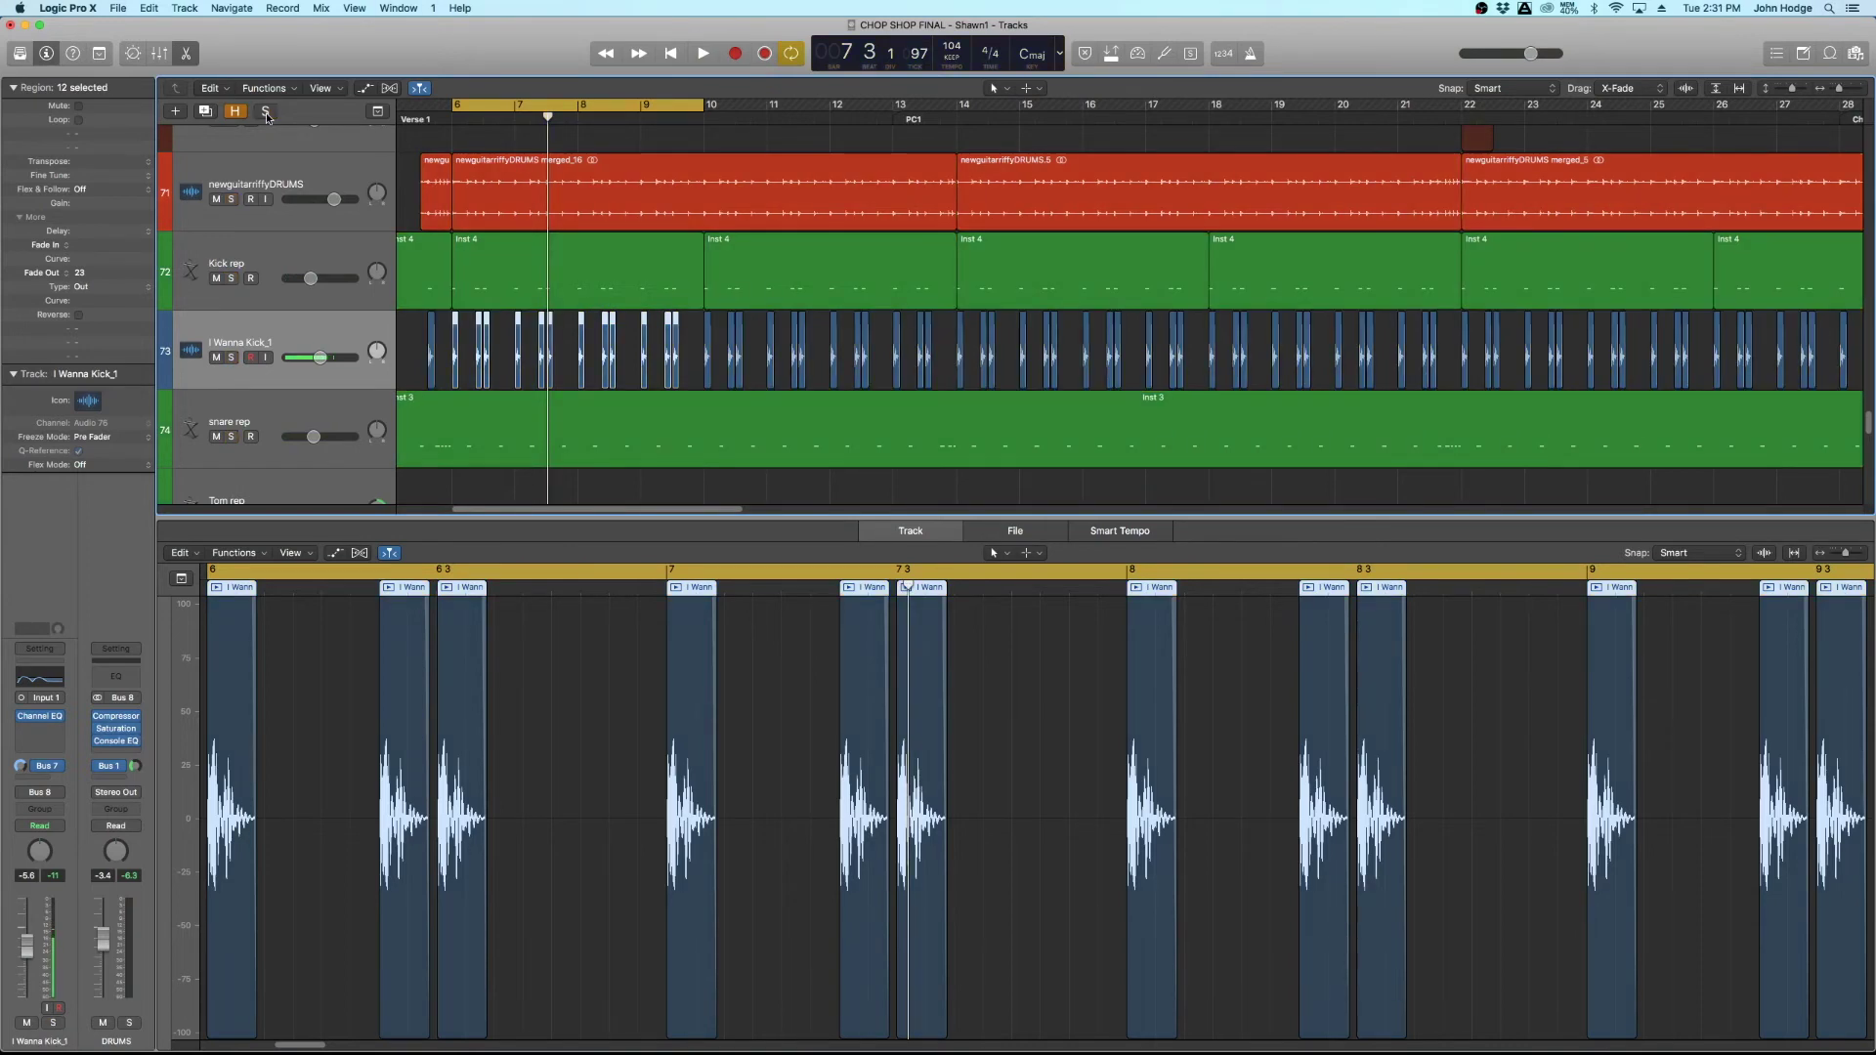